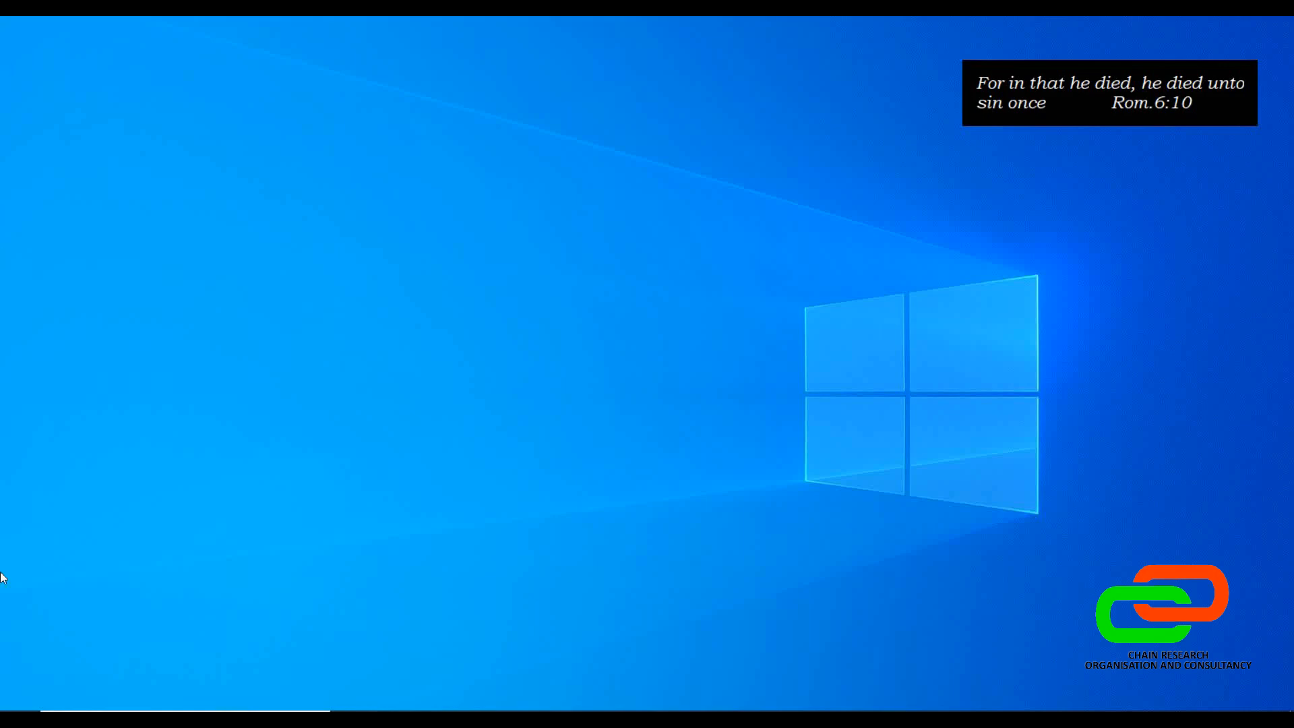
# - Open Excel 2016 and create a blank workbook
pyautogui.click(185, 720)
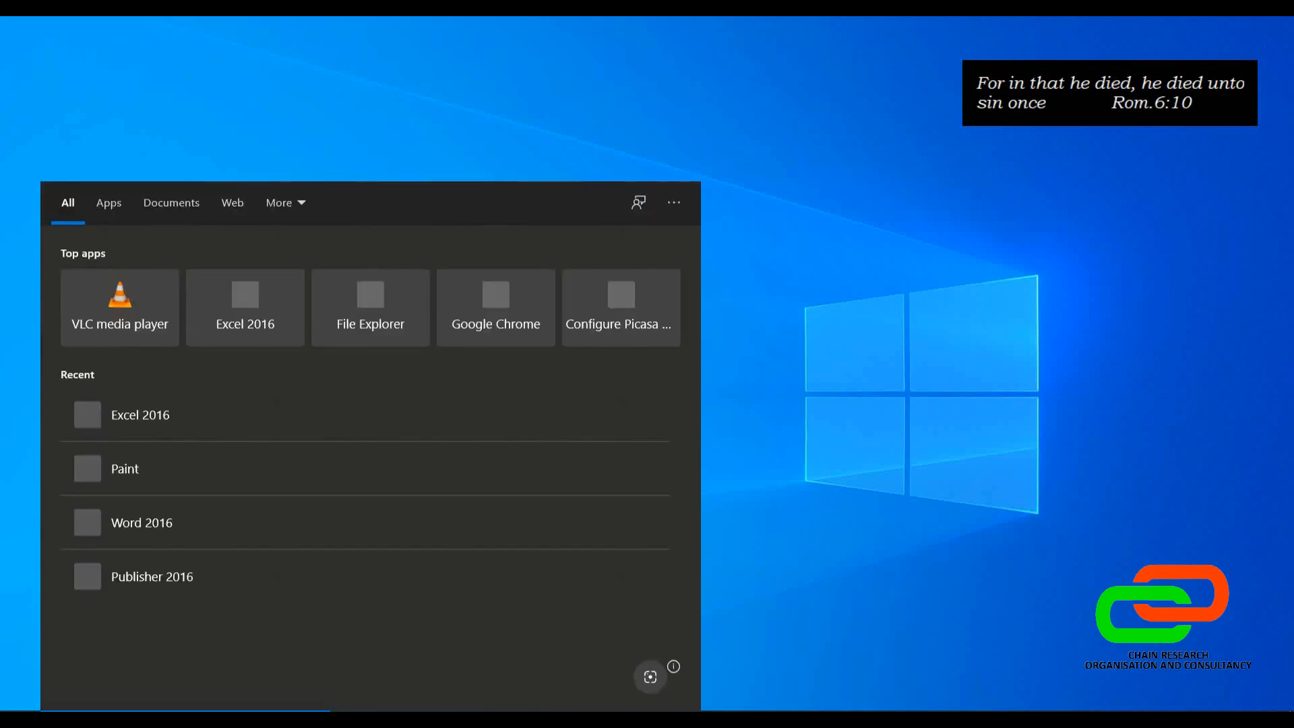
pyautogui.write('exc')
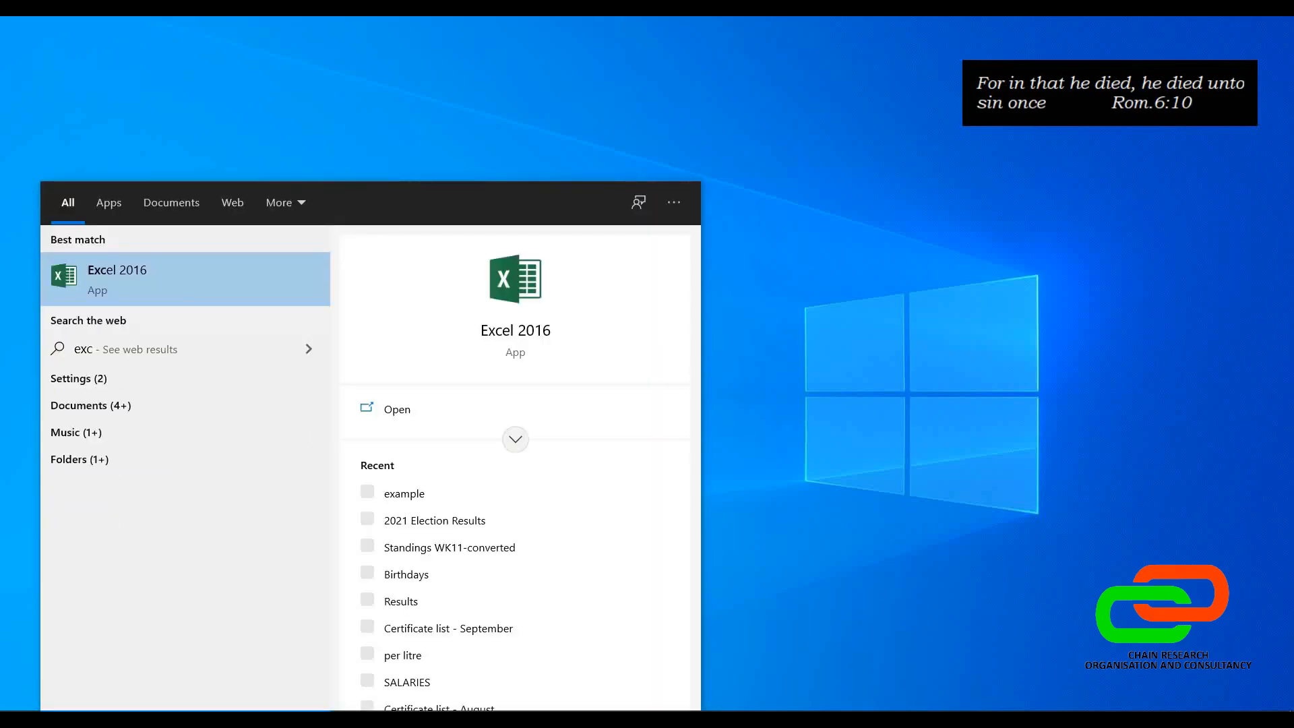
pyautogui.click(252, 280)
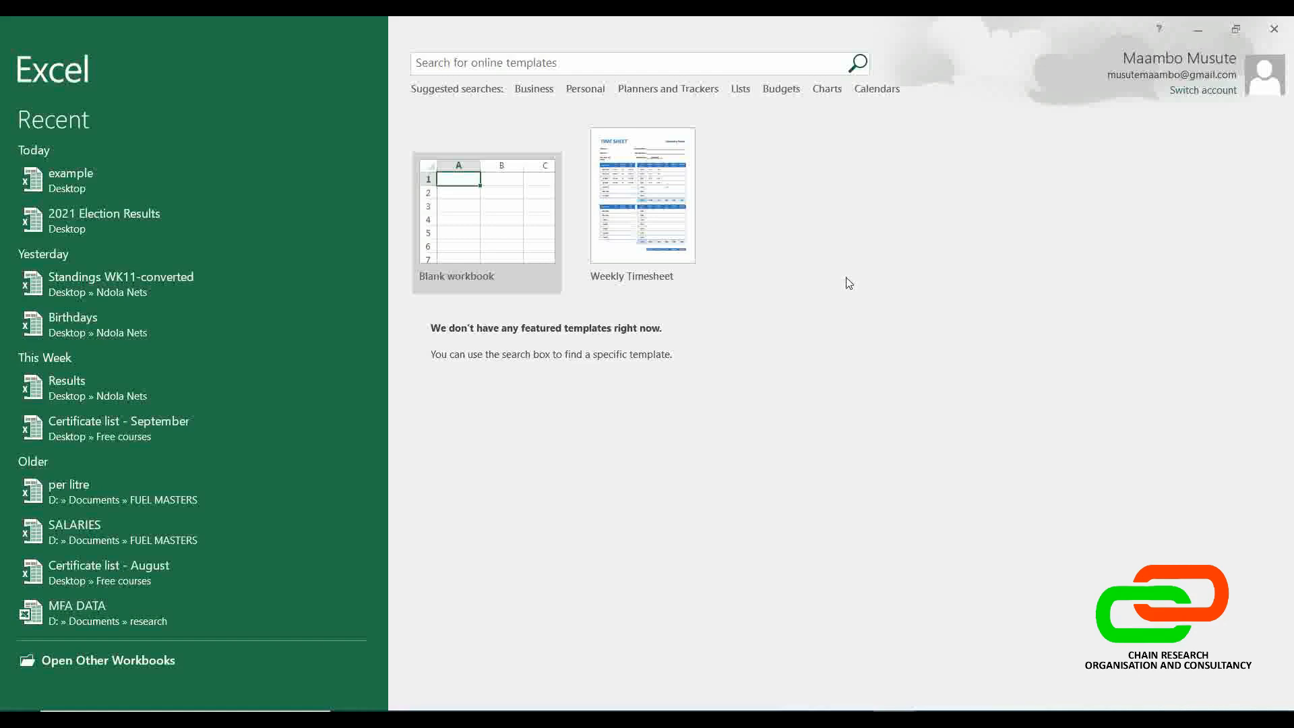
pyautogui.click(525, 225)
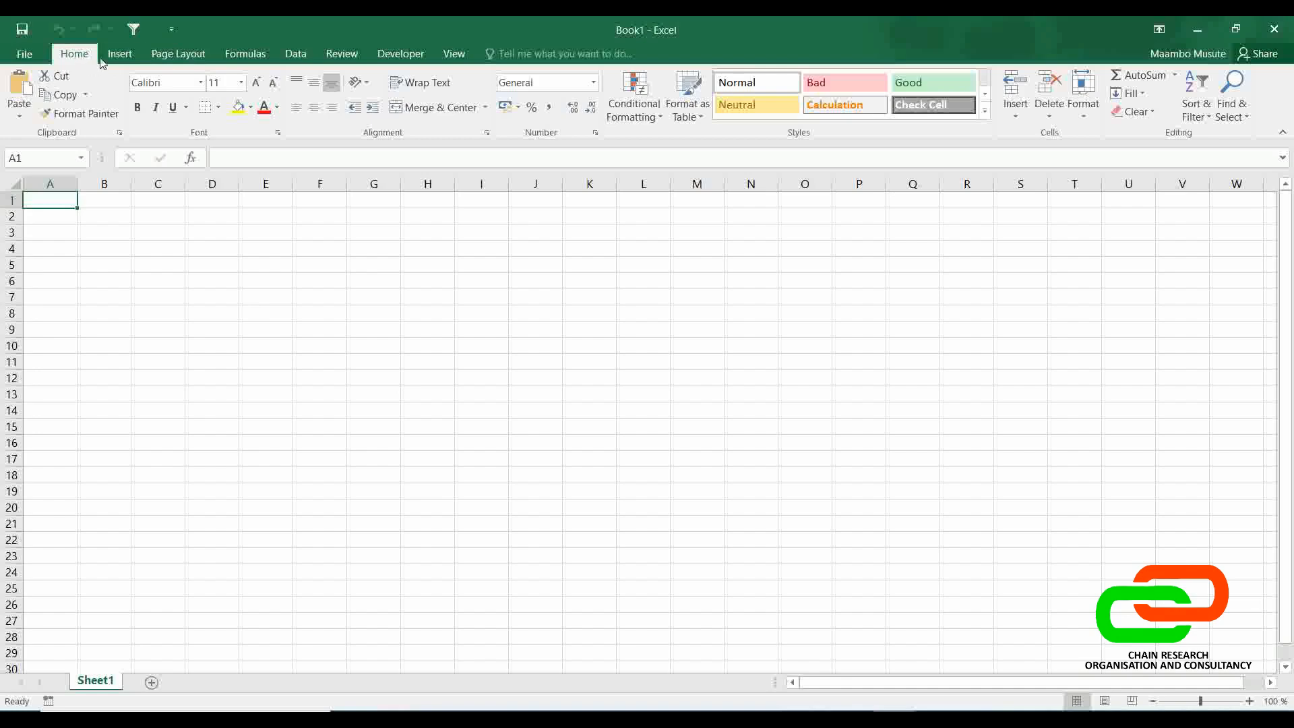
pyautogui.click(120, 54)
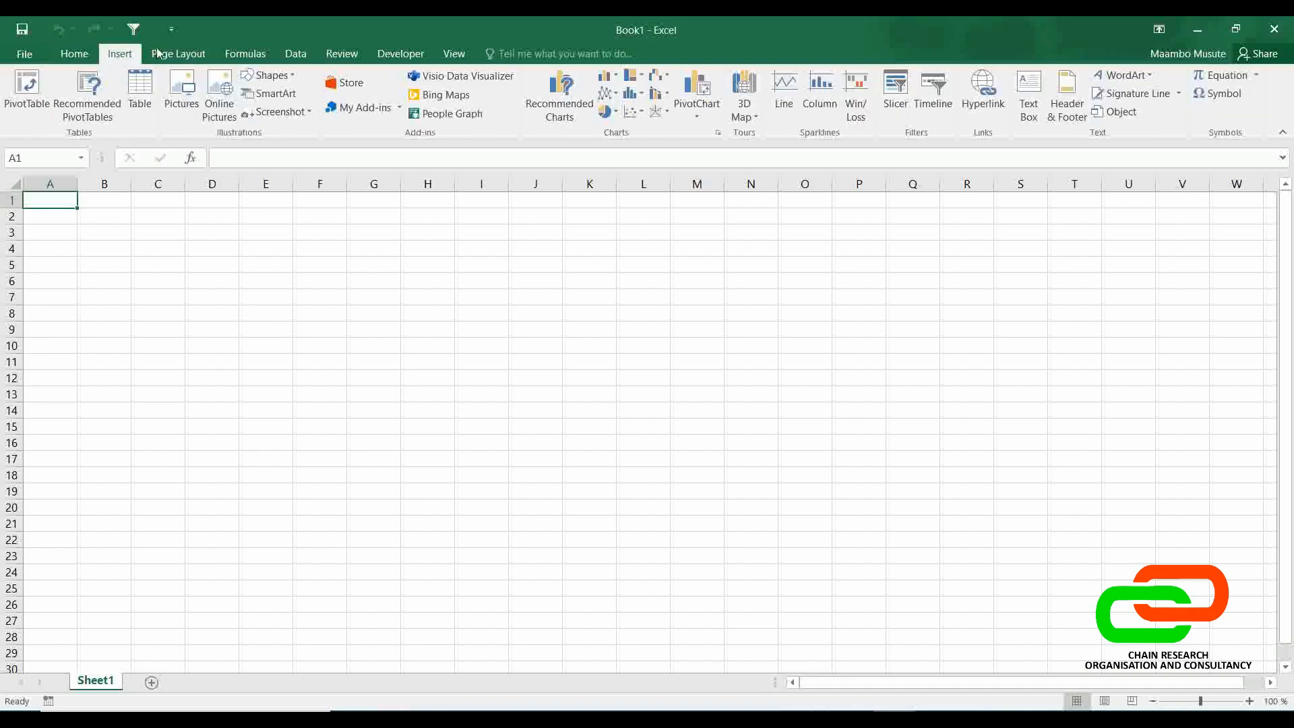
pyautogui.click(180, 55)
pyautogui.click(231, 61)
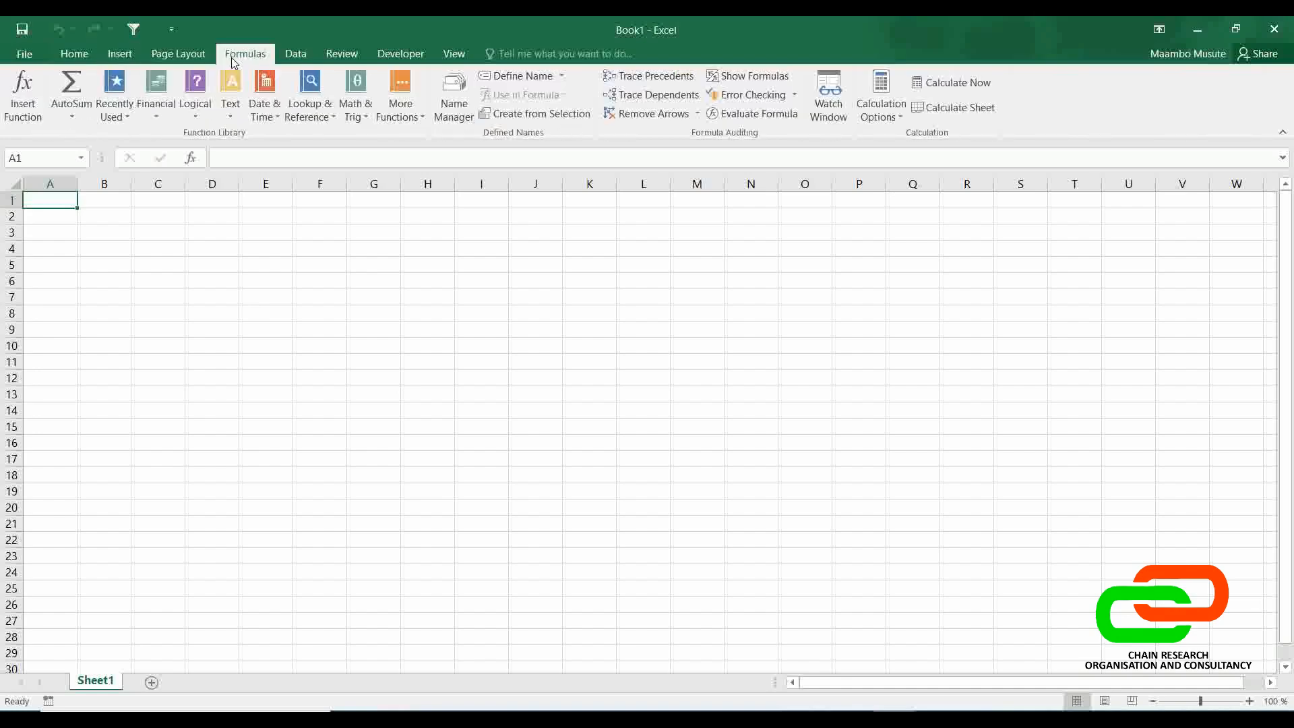
pyautogui.click(301, 58)
pyautogui.click(350, 61)
pyautogui.click(75, 54)
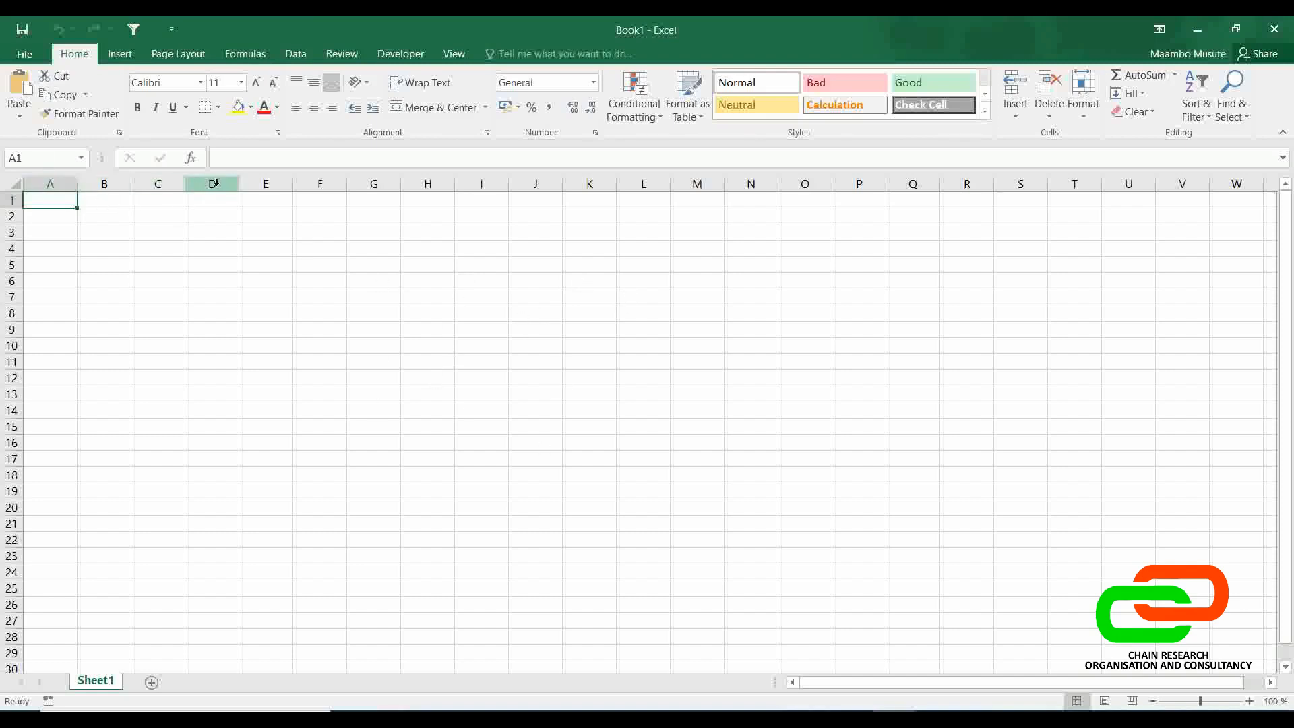
pyautogui.click(548, 345)
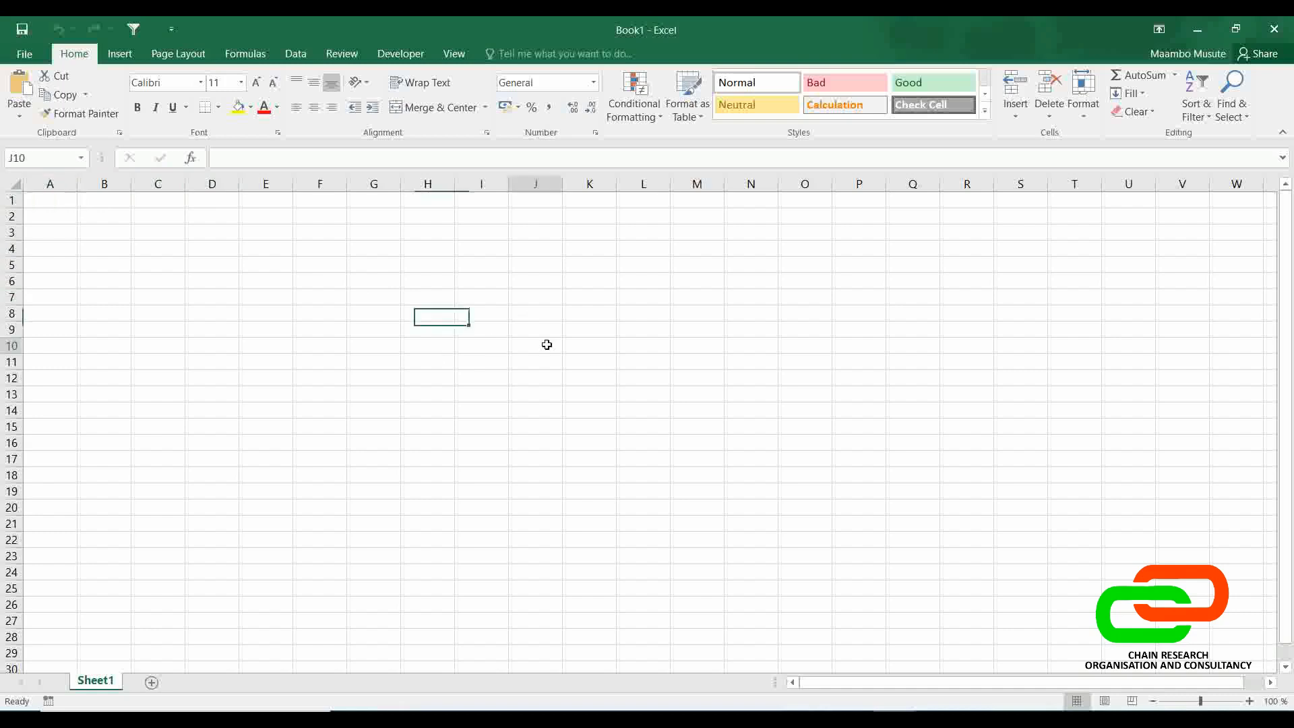
pyautogui.click(763, 394)
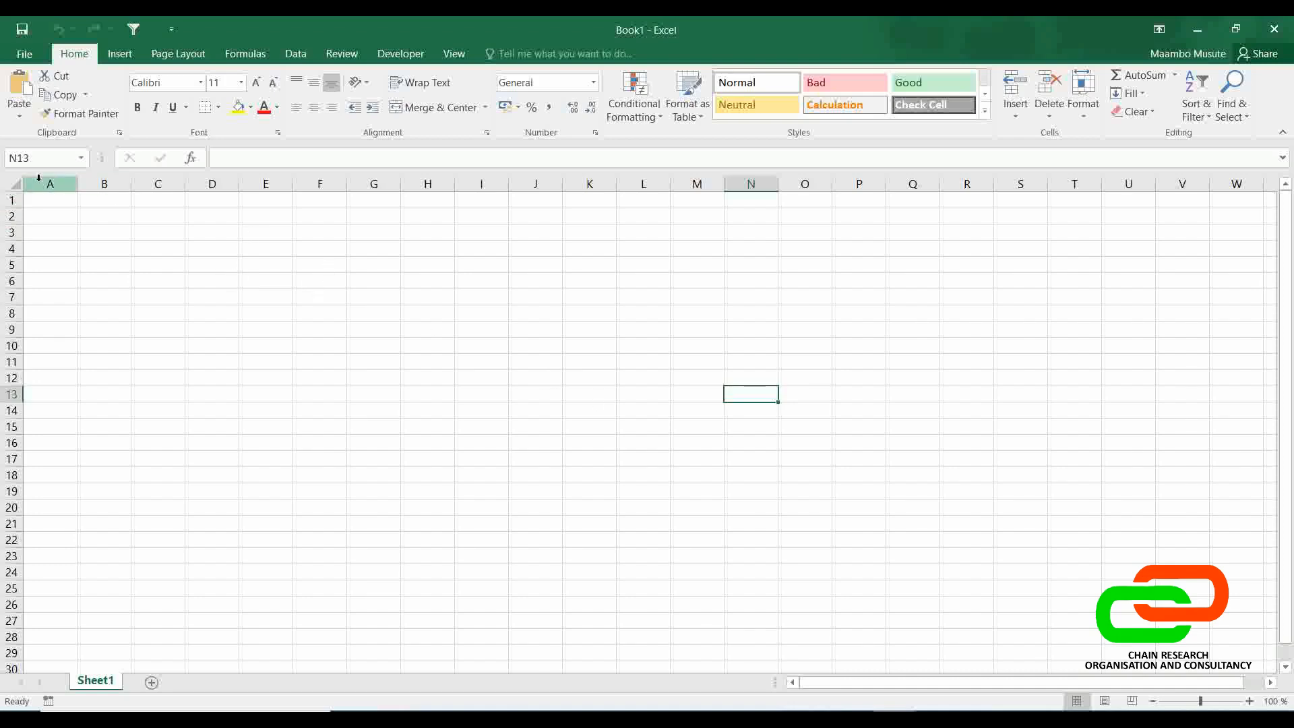
# - Select whole rows 1 and 3, and whole columns A through D, one at a time
pyautogui.click(8, 201)
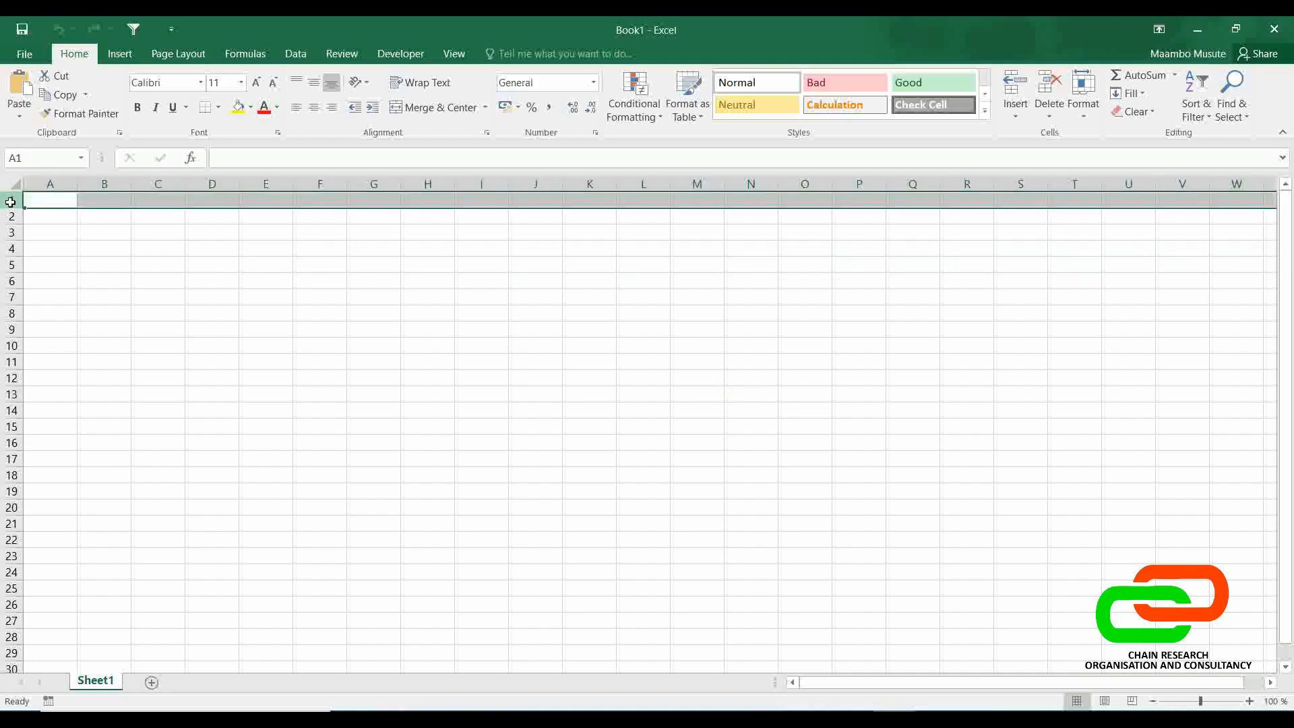
pyautogui.click(45, 235)
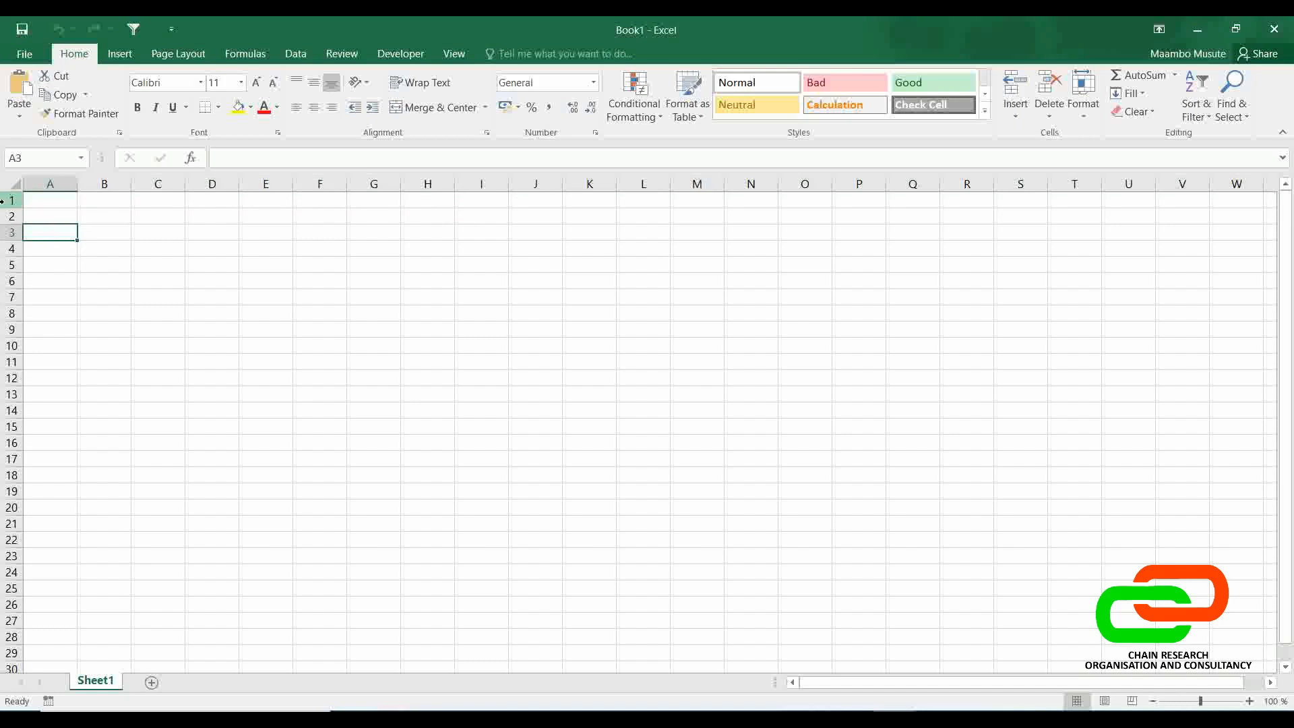
pyautogui.click(3, 200)
pyautogui.click(3, 233)
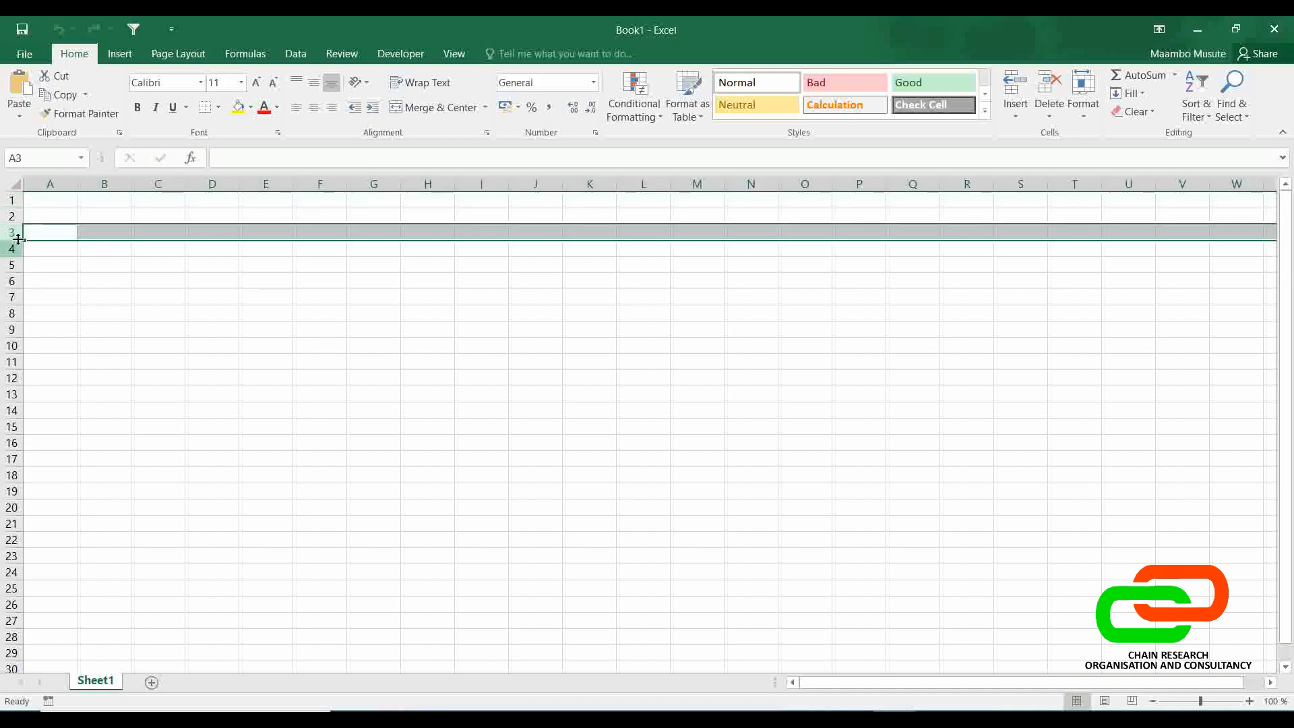
pyautogui.click(44, 183)
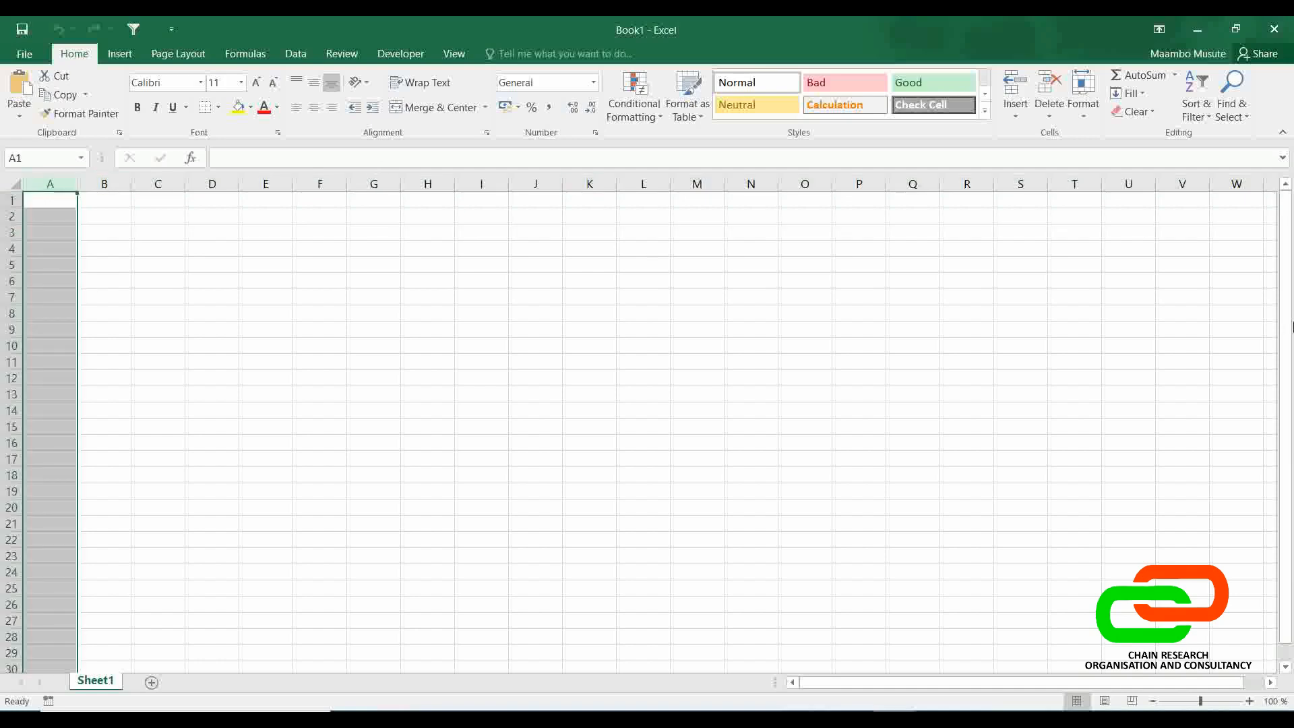
pyautogui.click(101, 182)
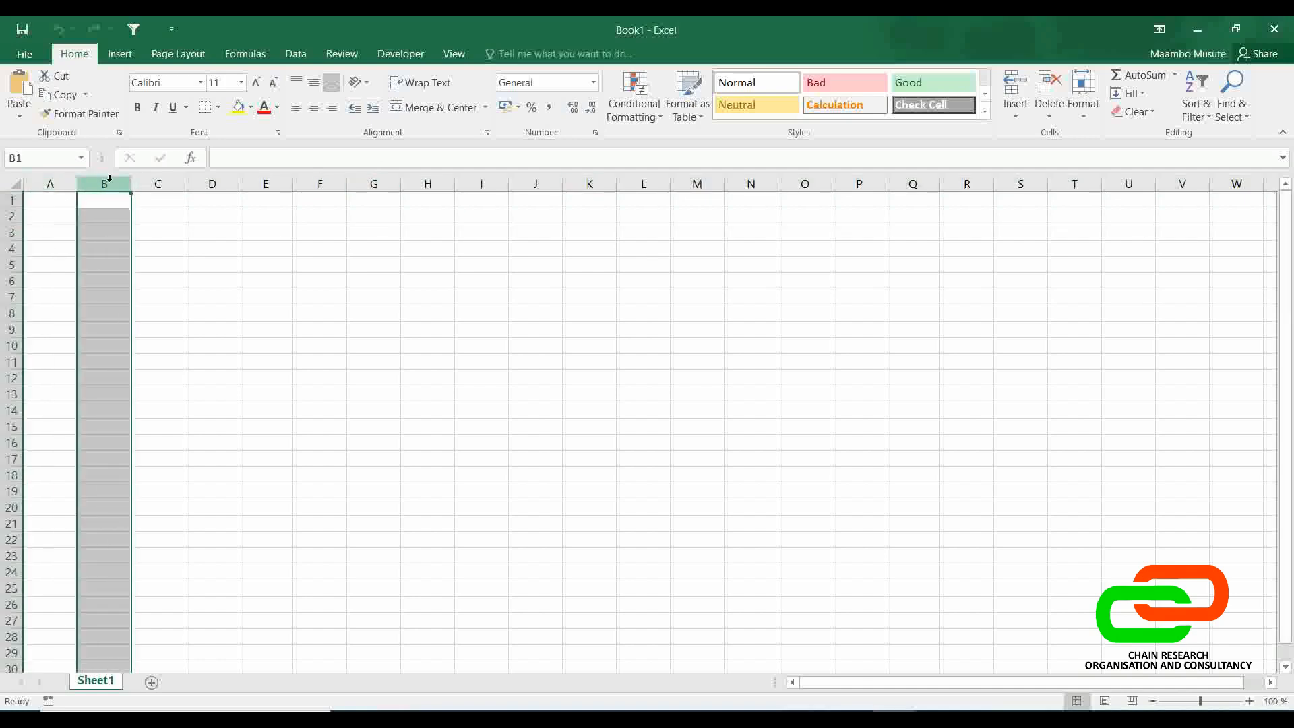
pyautogui.click(144, 183)
pyautogui.click(212, 183)
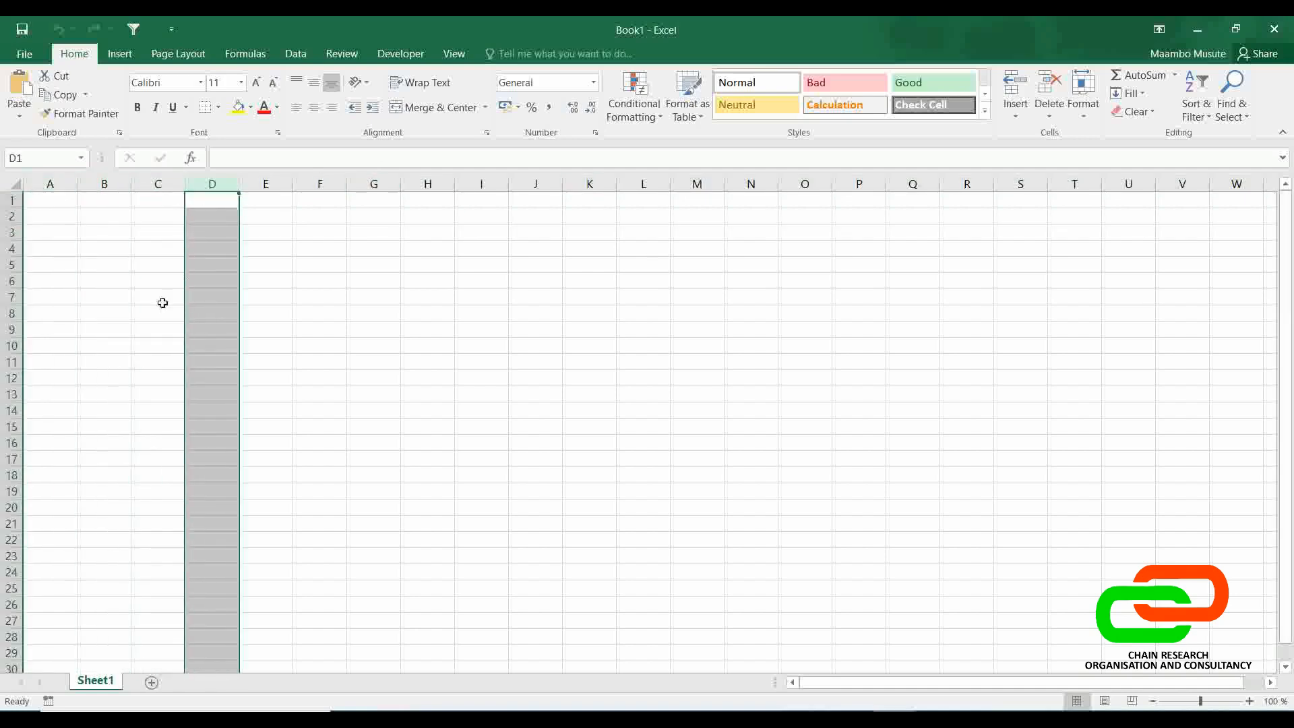
pyautogui.click(146, 263)
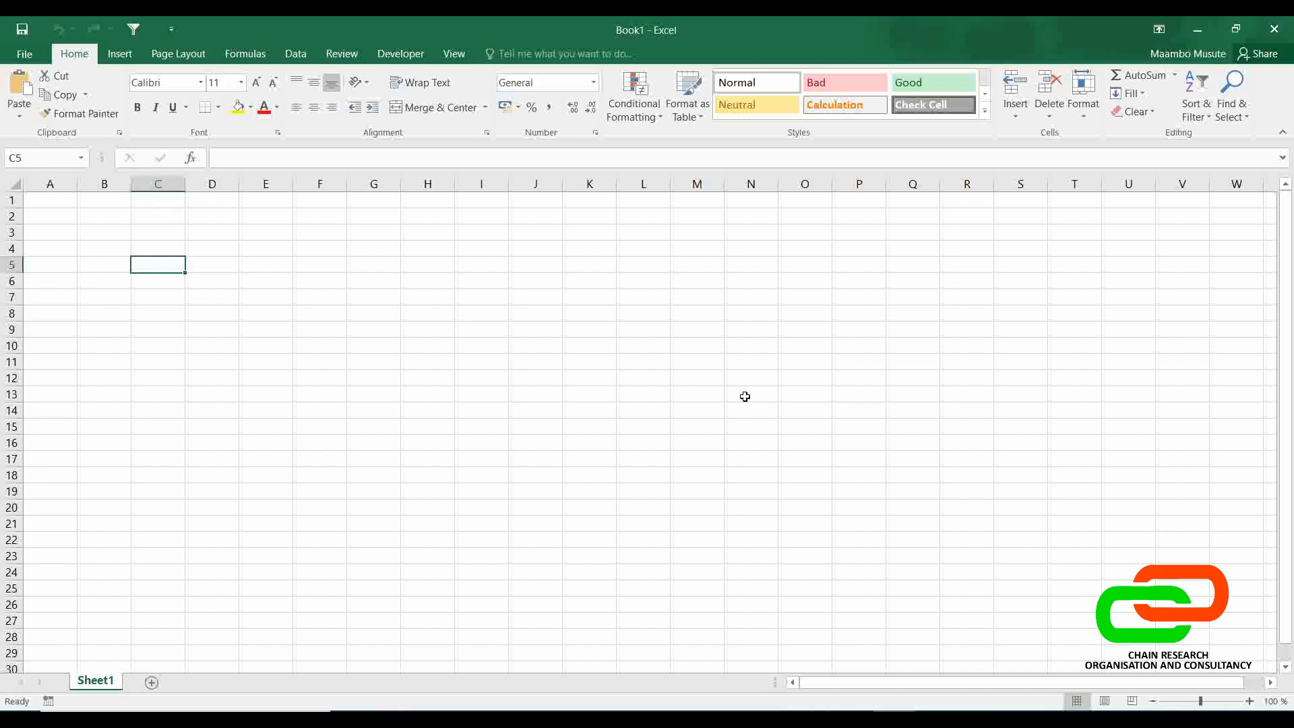
# - Select a few single cells in the sheet and the cell range D6:J18
pyautogui.click(692, 364)
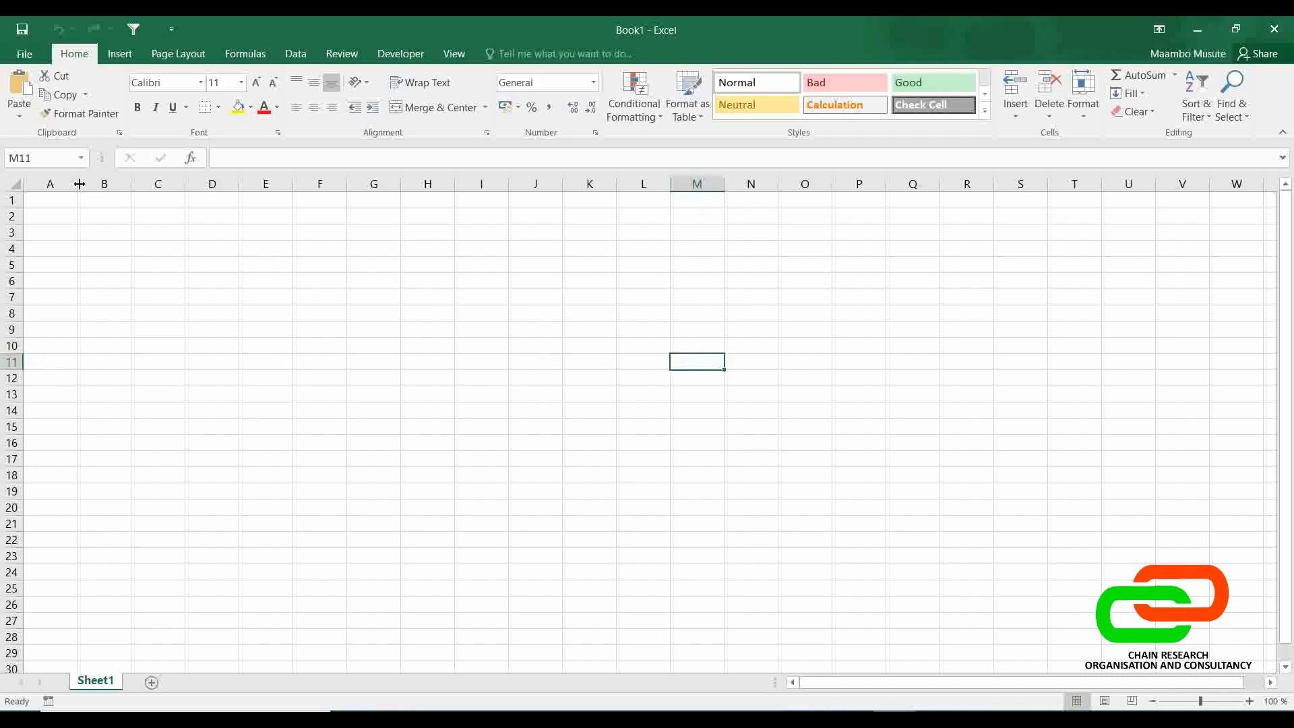
pyautogui.click(467, 441)
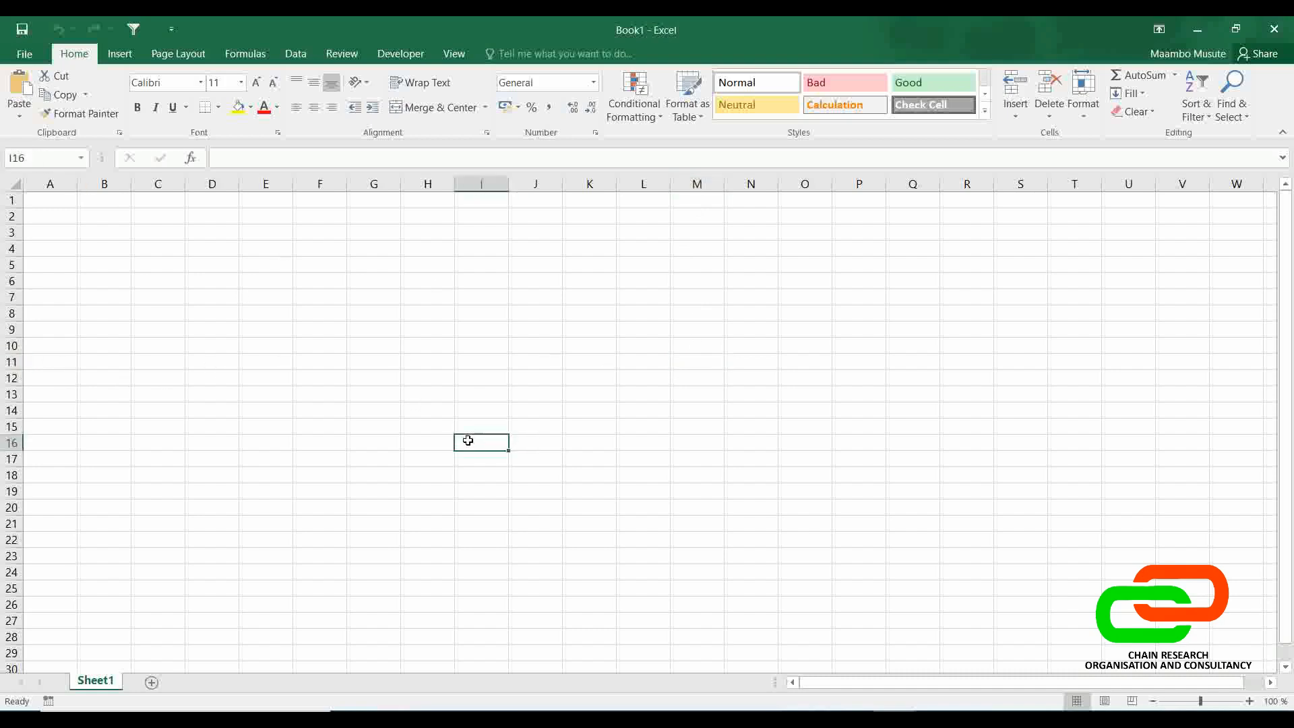
pyautogui.click(716, 358)
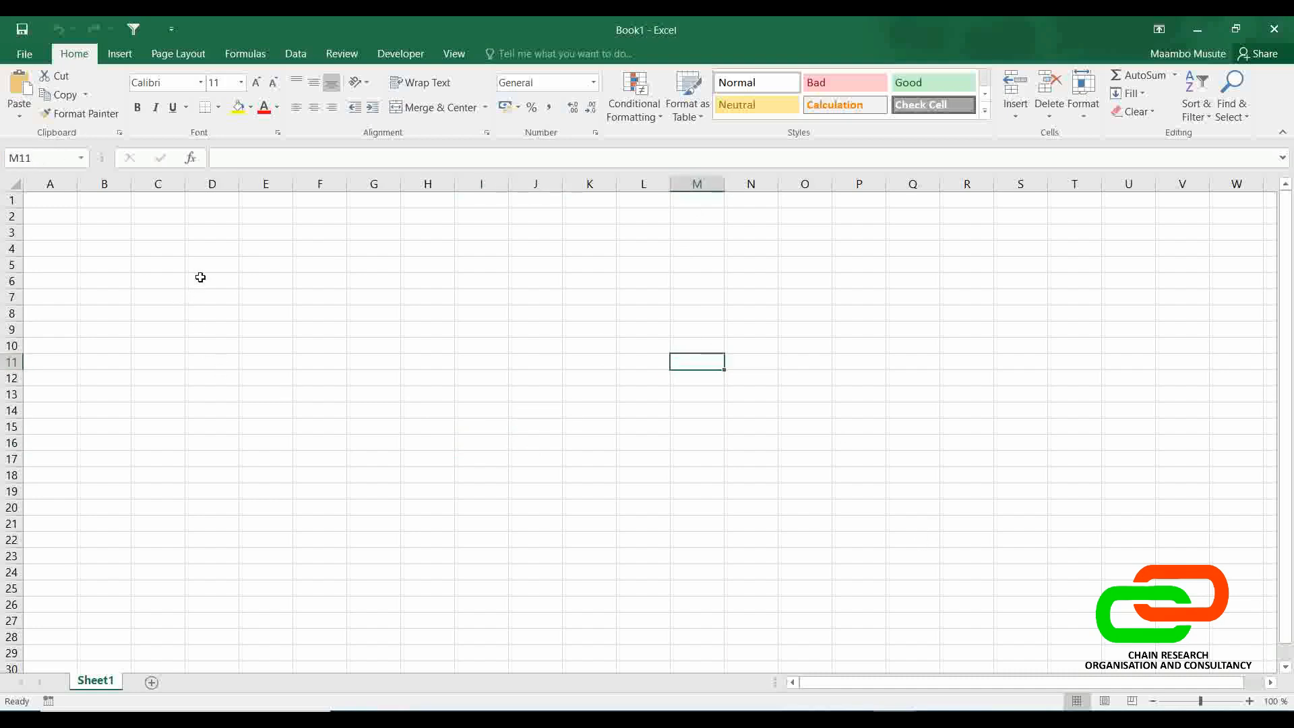
pyautogui.moveTo(201, 279); pyautogui.dragTo(513, 484)
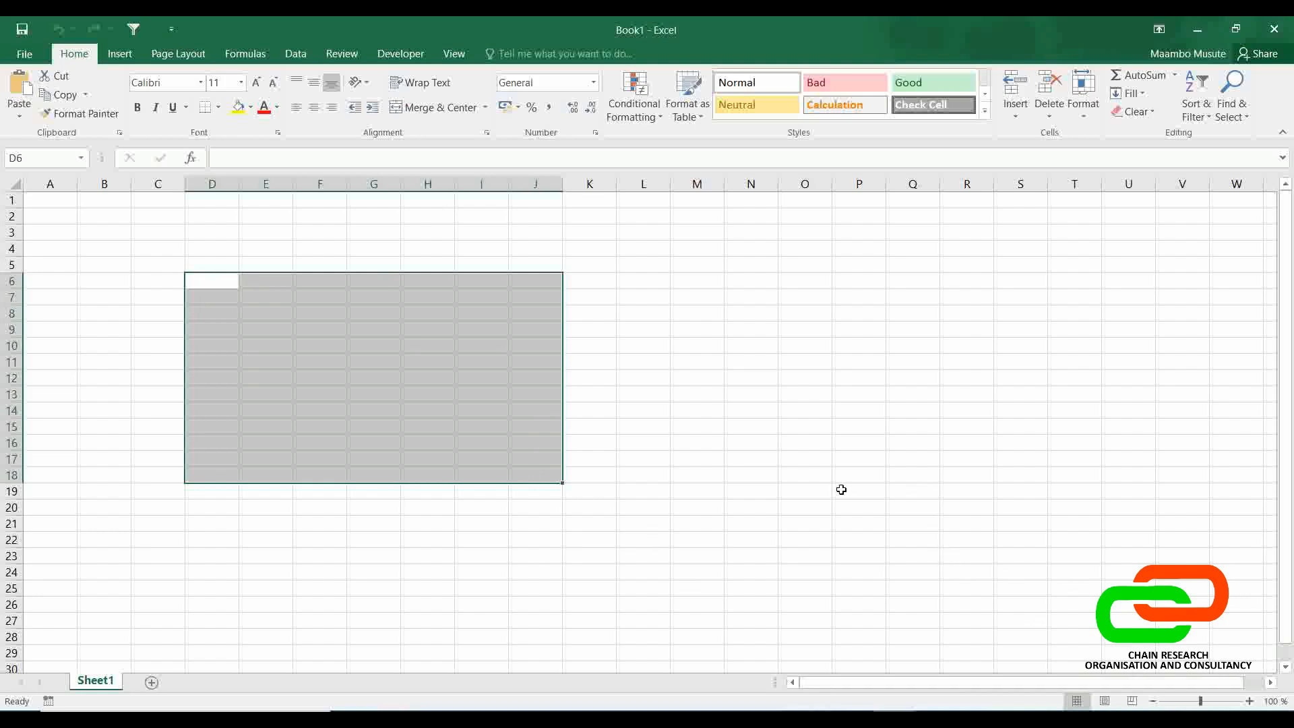
pyautogui.click(609, 398)
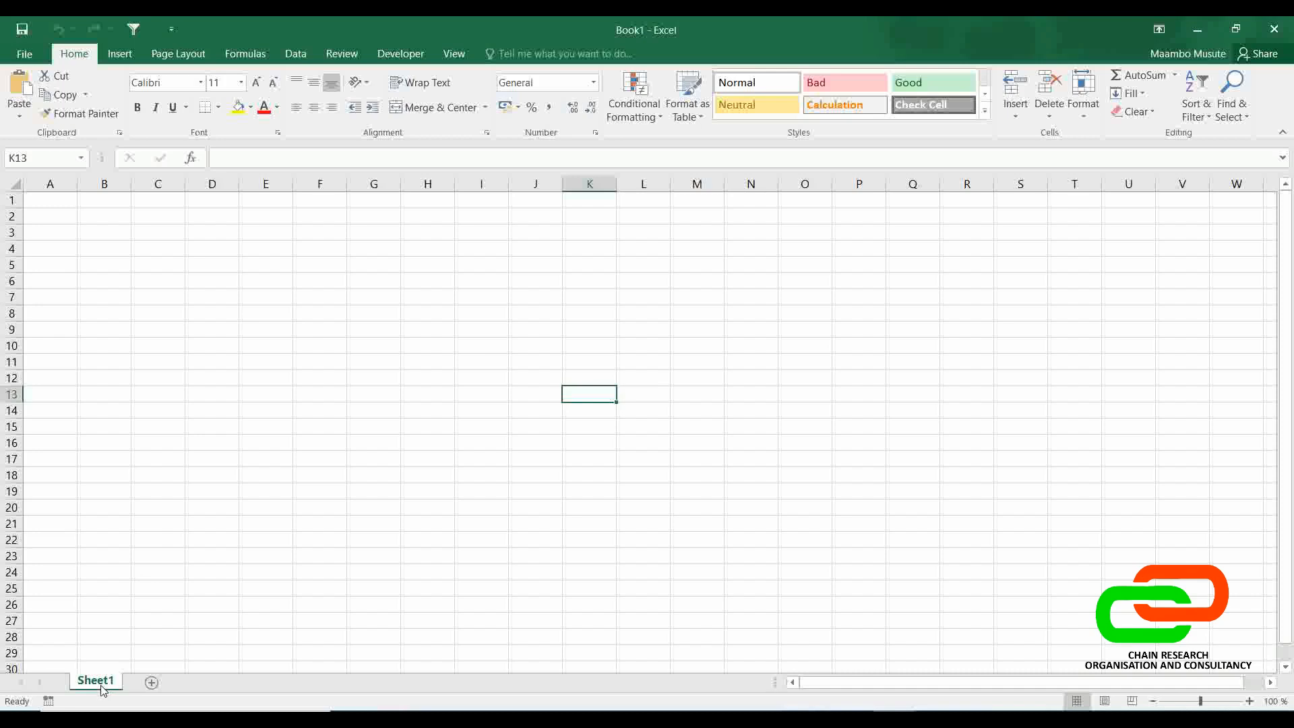
# - Add a second worksheet to the workbook and switch between the two sheets
pyautogui.click(150, 683)
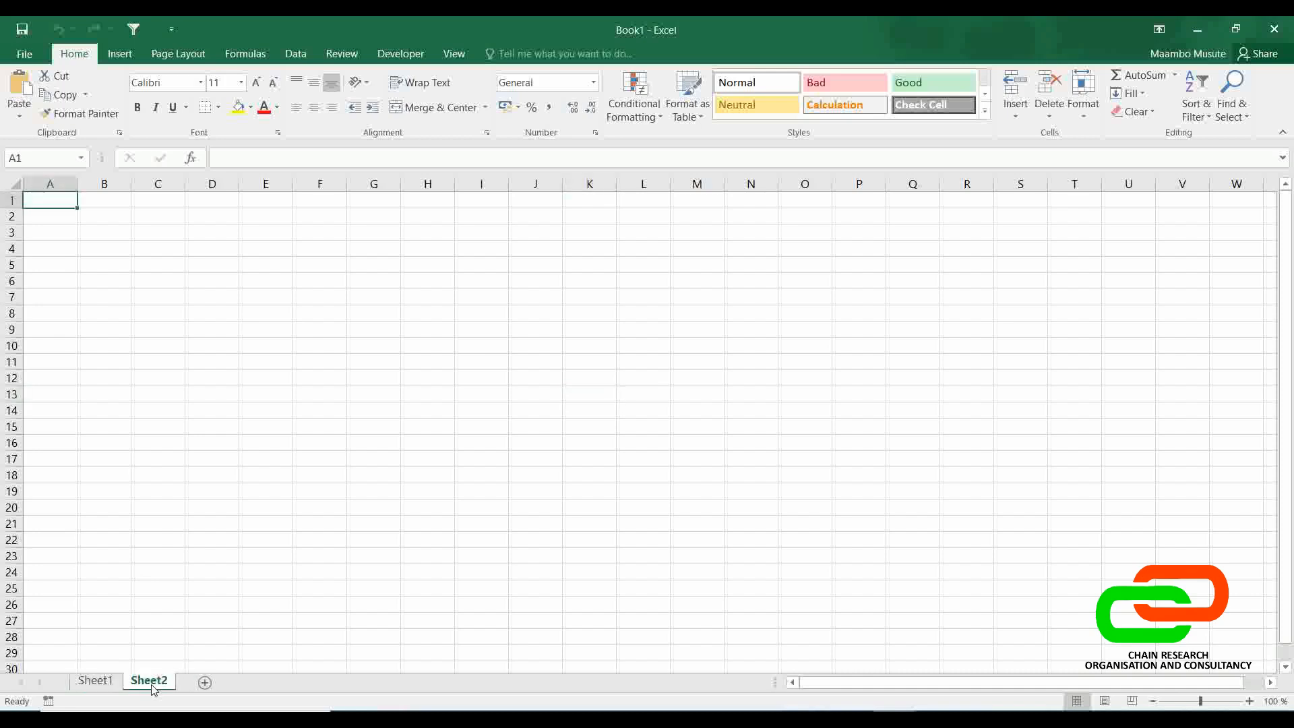
pyautogui.click(93, 682)
pyautogui.click(149, 682)
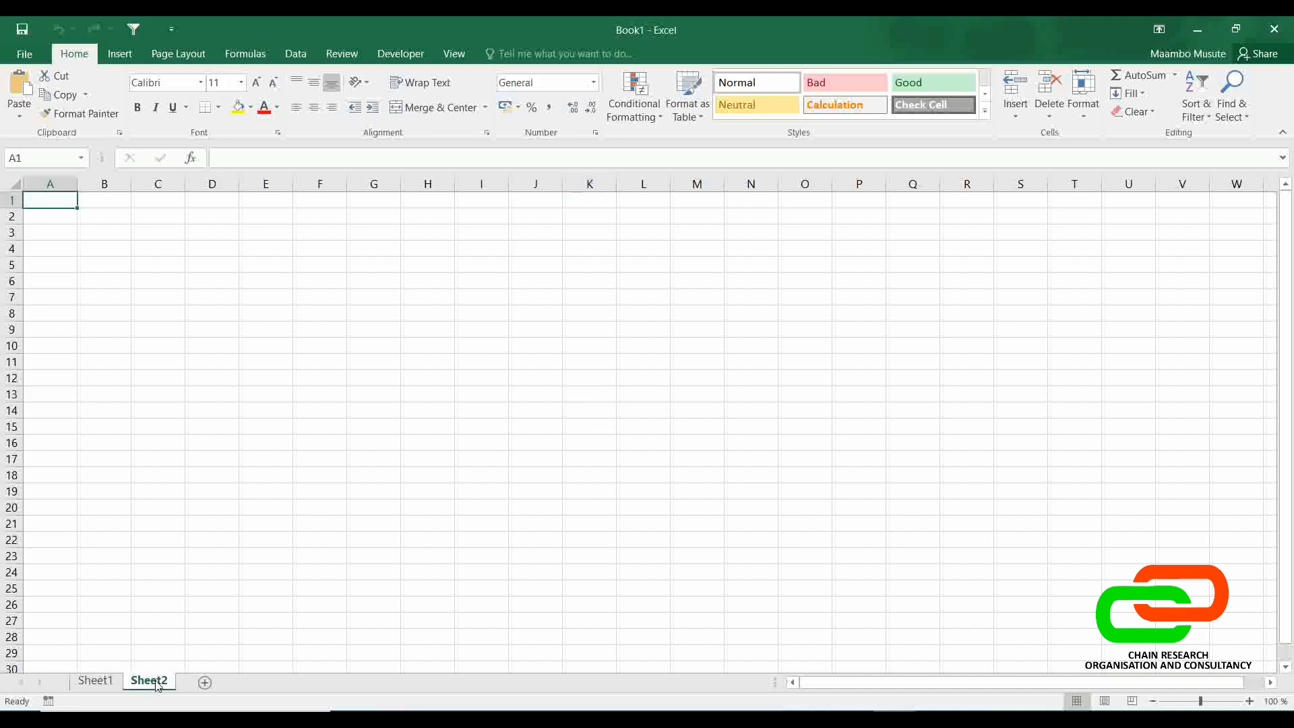
# - Enter the sample text "kjnkje" in cell E13 of Sheet1 and compare it with Sheet2
pyautogui.click(108, 682)
pyautogui.click(291, 391)
pyautogui.write('kjnkje')
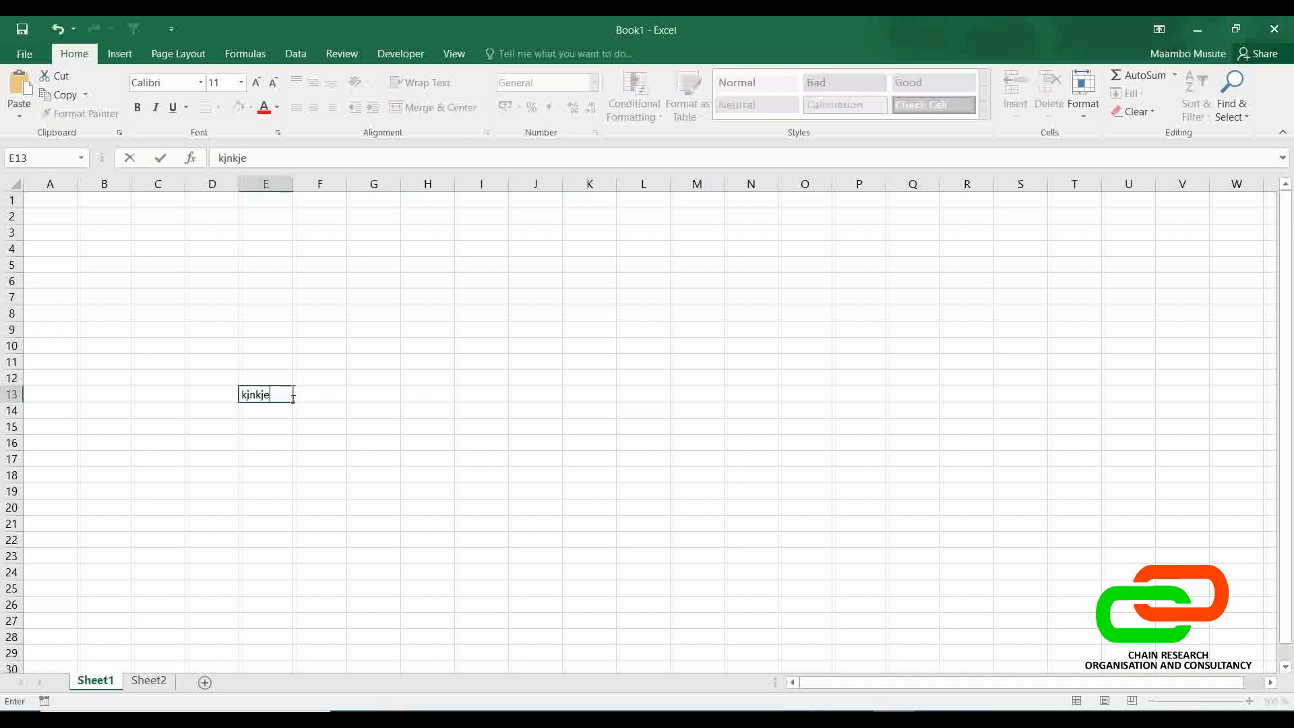
pyautogui.click(149, 683)
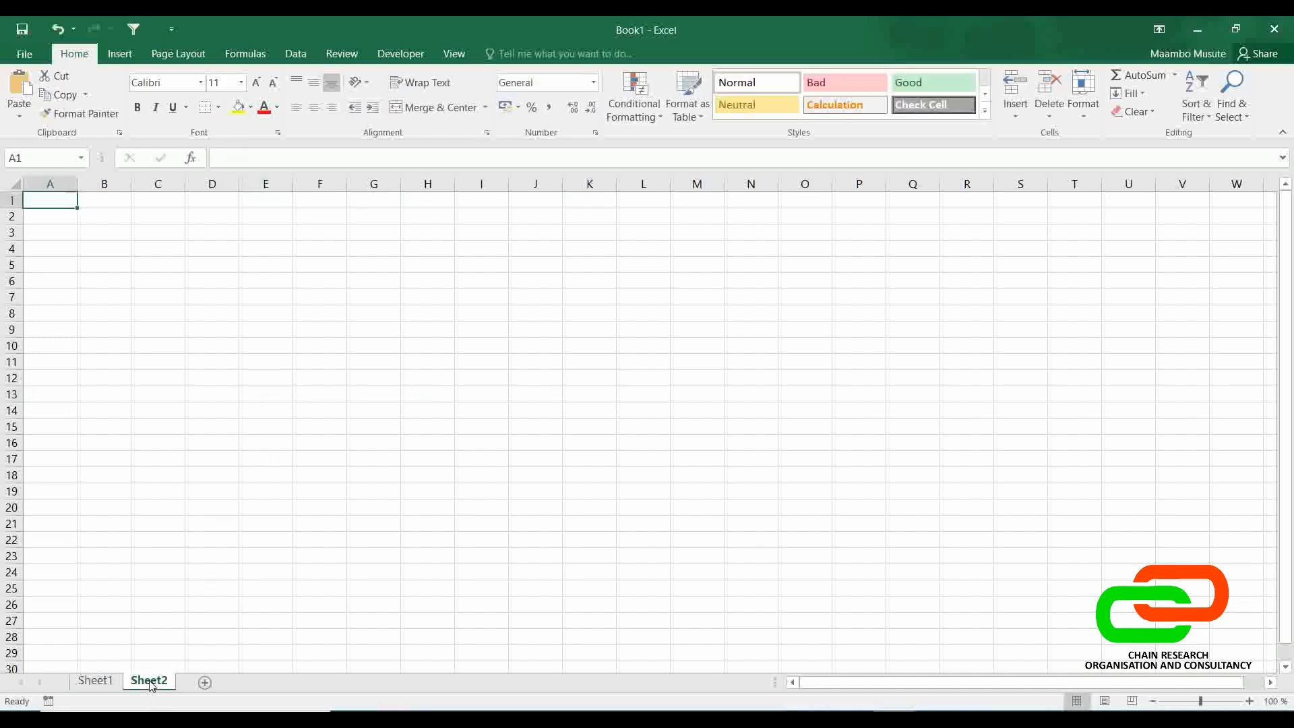
pyautogui.write('k')
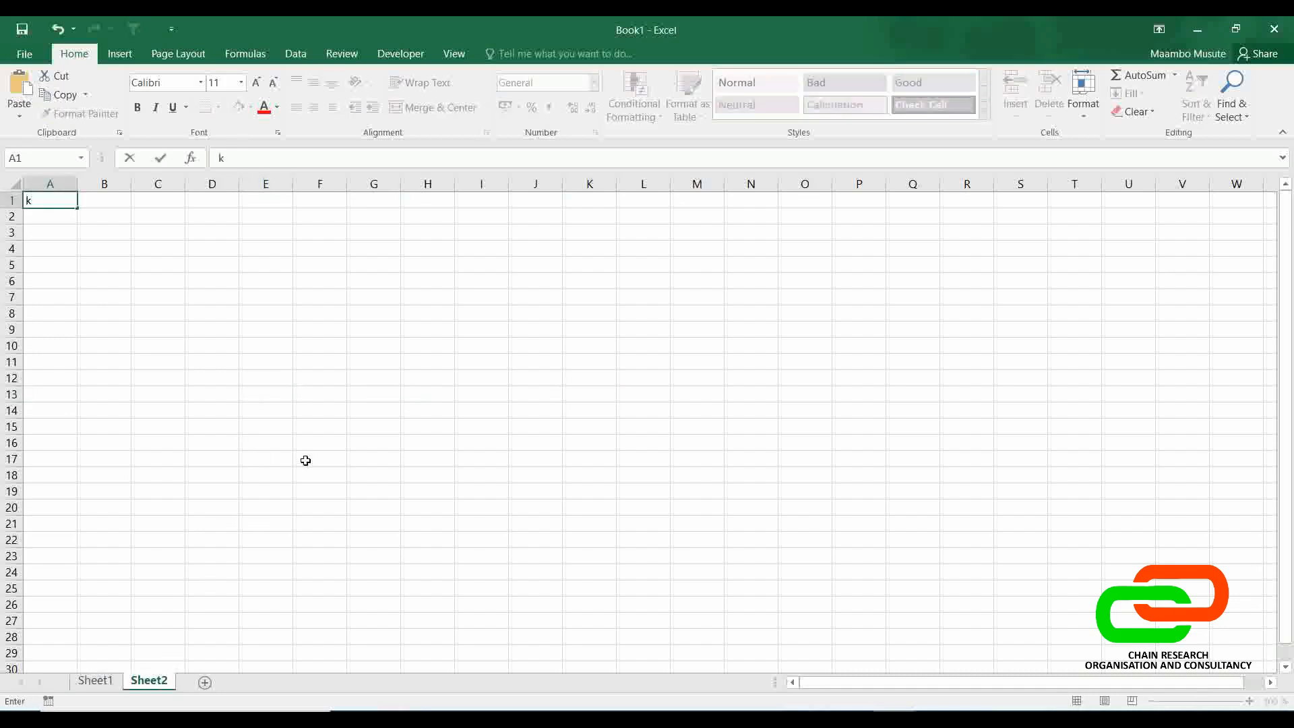
pyautogui.press('BackSpace')
# - Clear the sample text from cell E13 on Sheet1
pyautogui.click(95, 681)
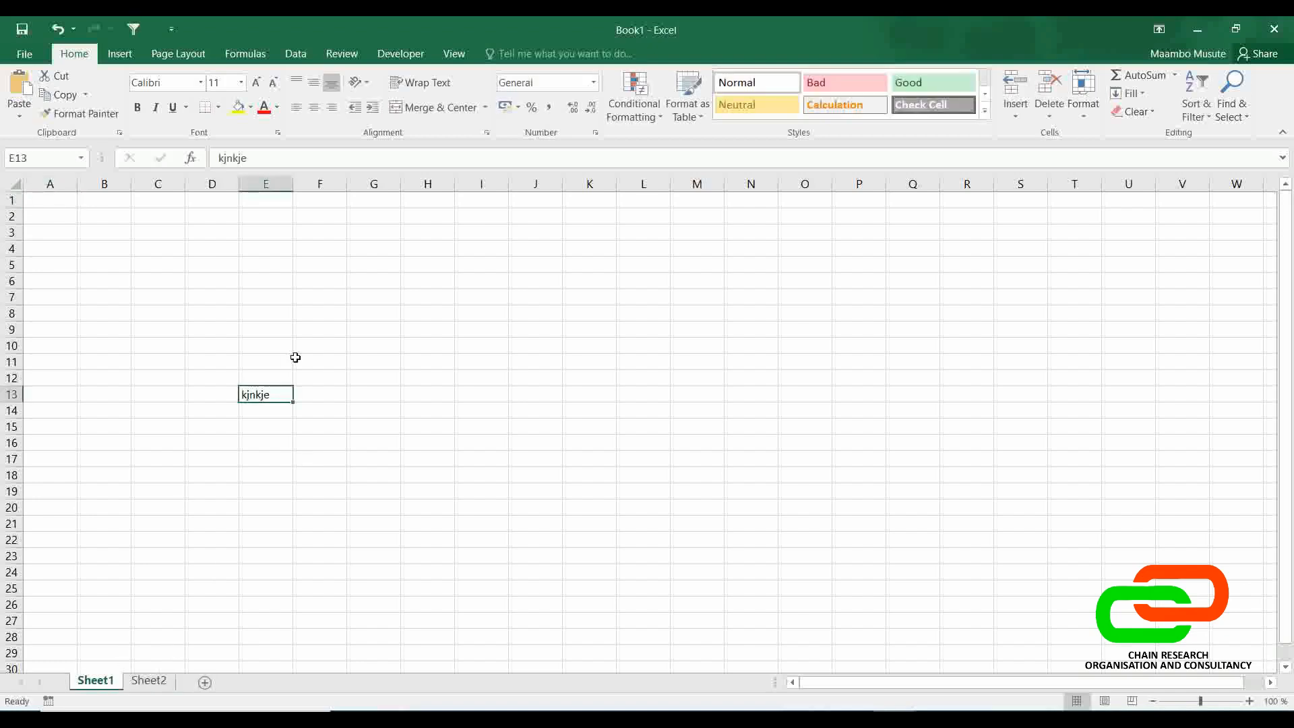
pyautogui.press('BackSpace')
pyautogui.click(268, 337)
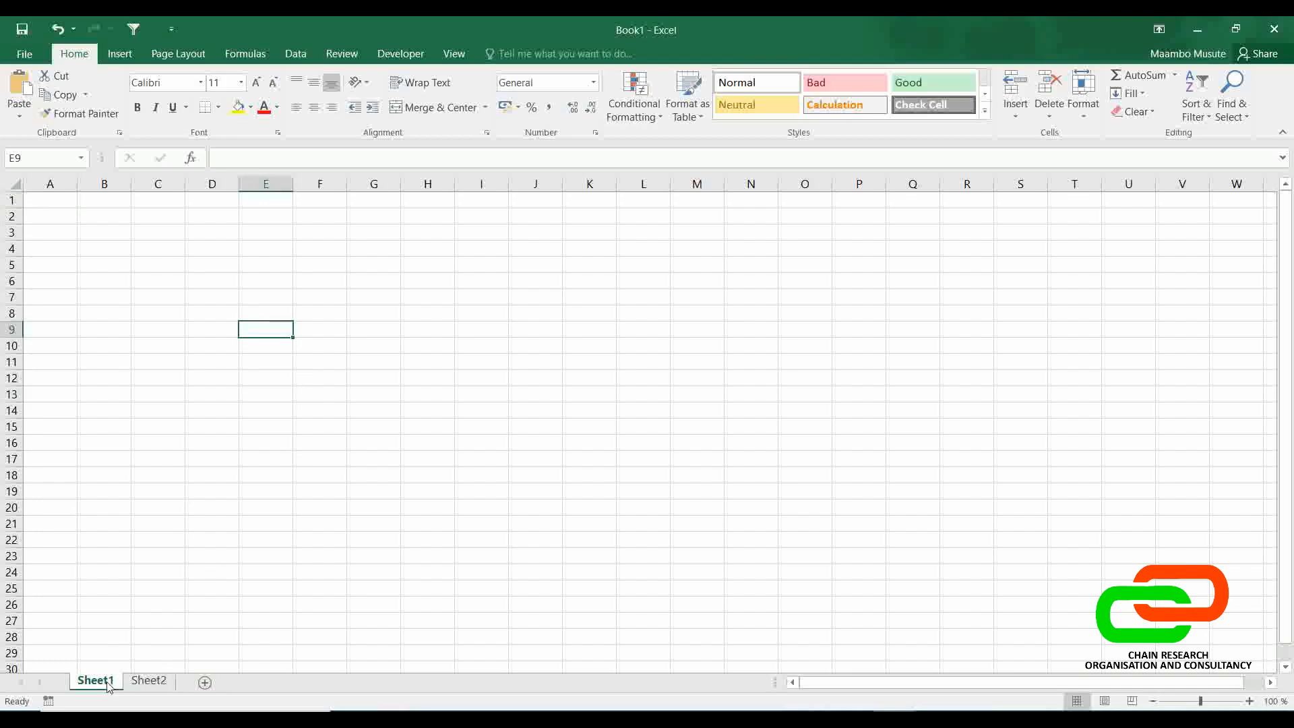
# - Add a third worksheet and rename it "data"
pyautogui.click(205, 683)
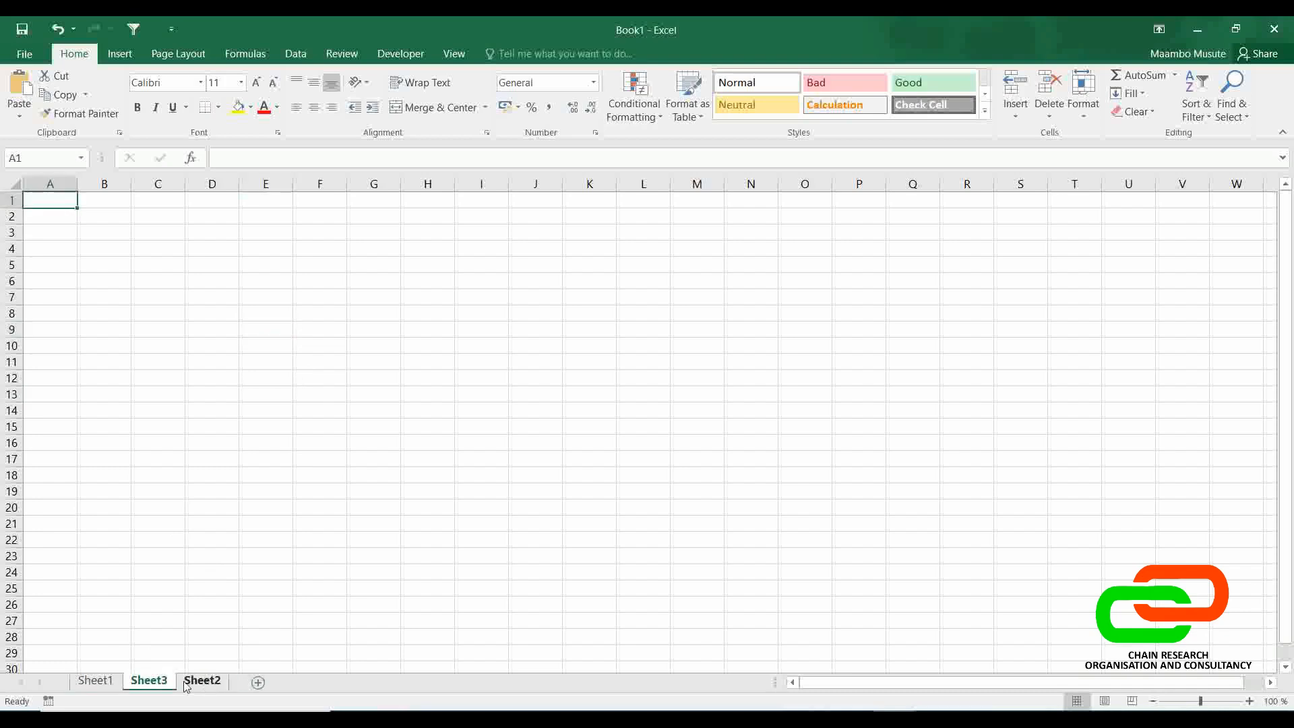
pyautogui.click(190, 682)
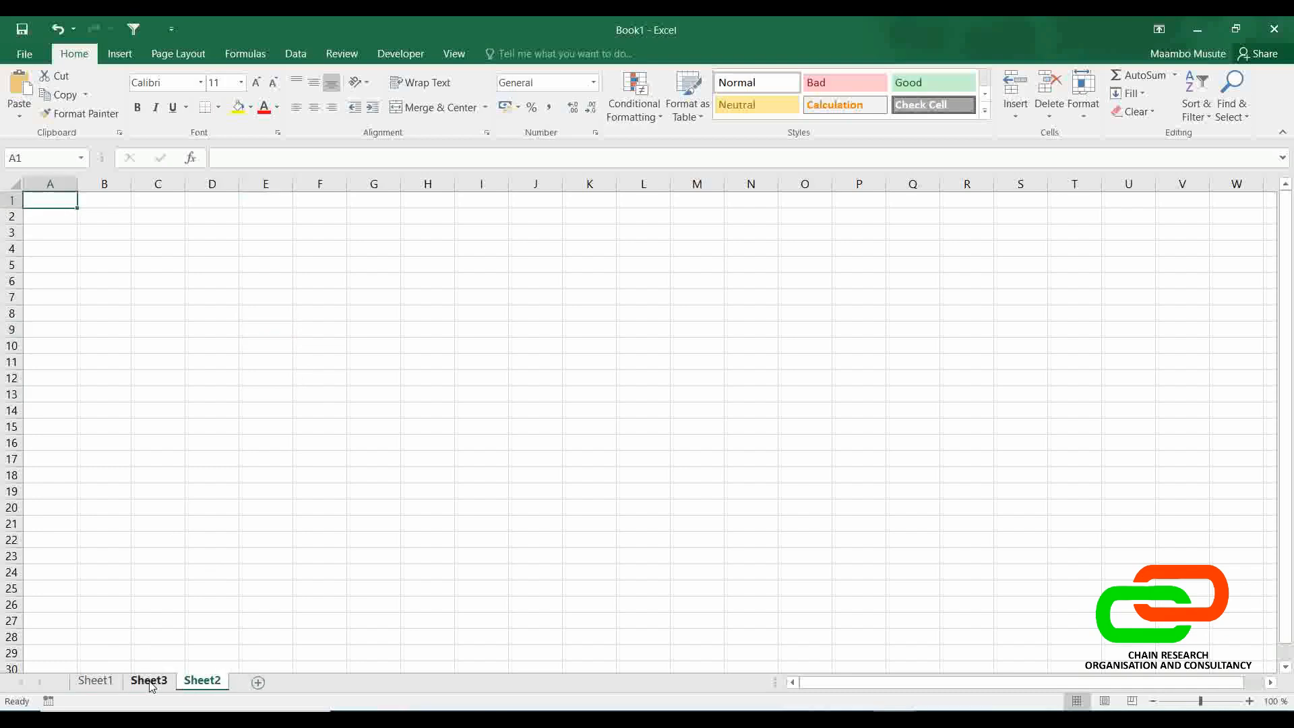
pyautogui.doubleClick(149, 680)
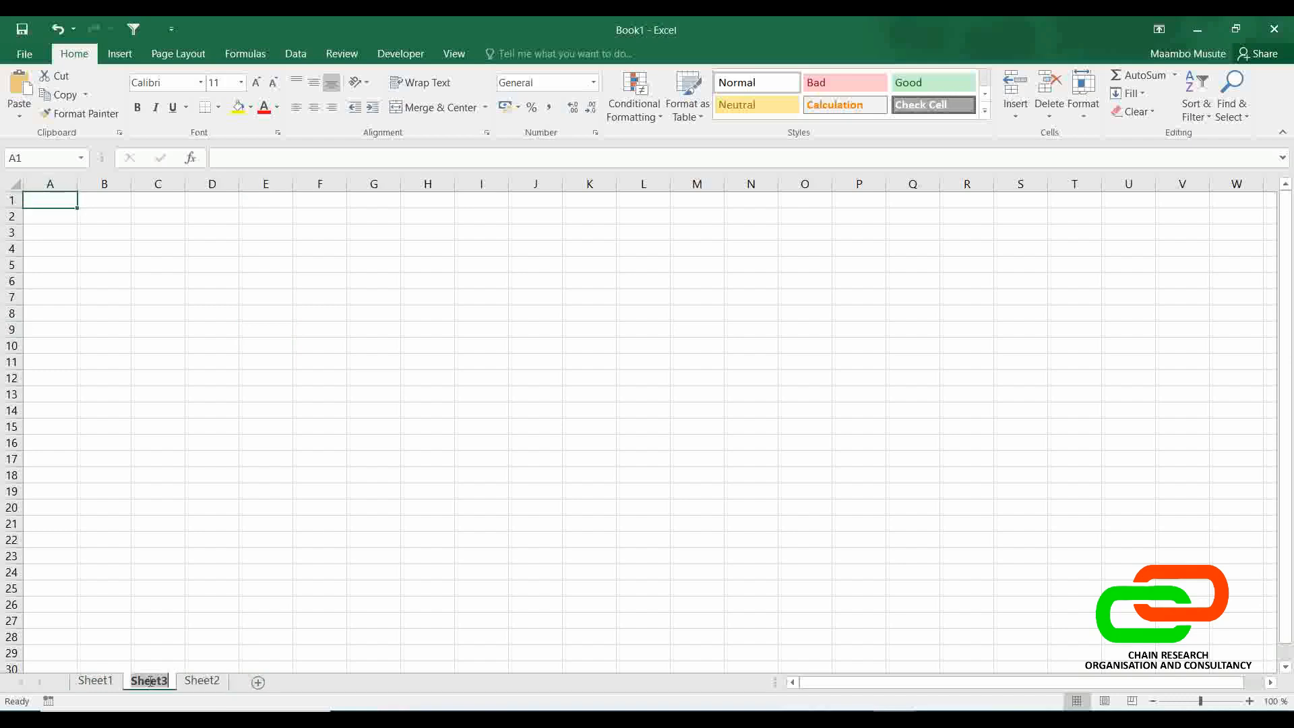
pyautogui.write('data')
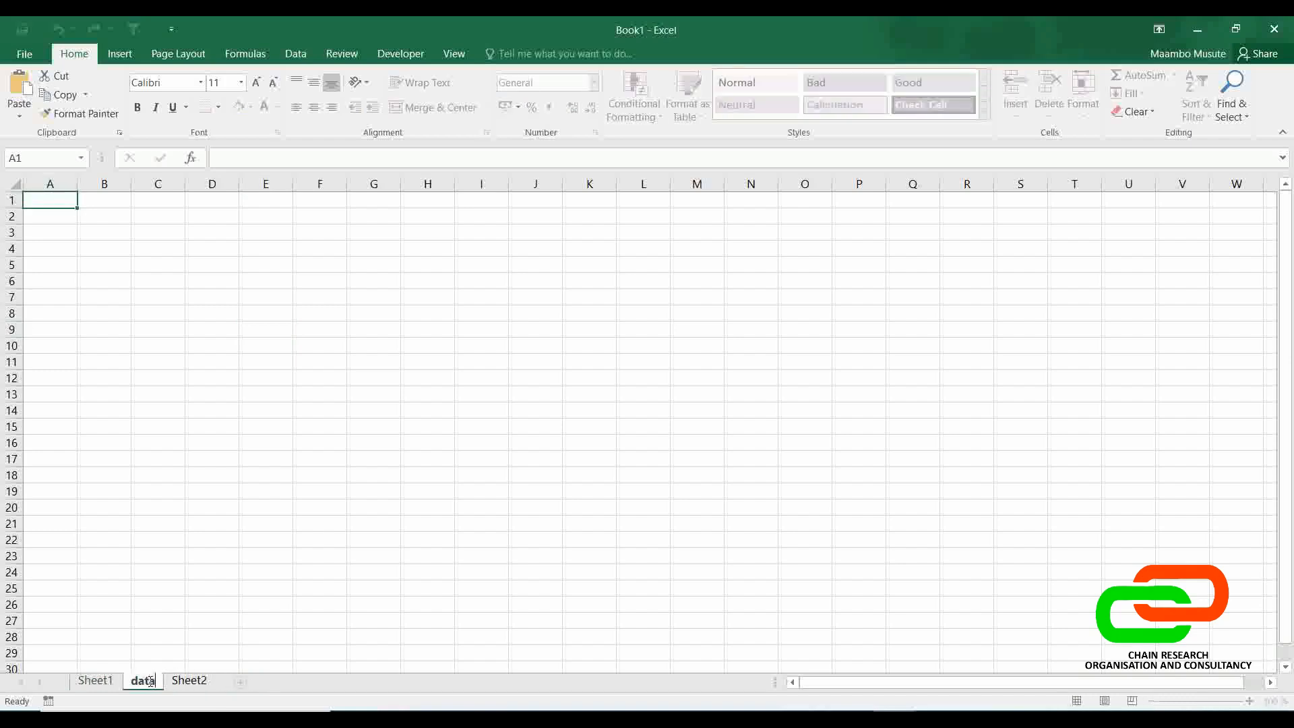
pyautogui.press('Return')
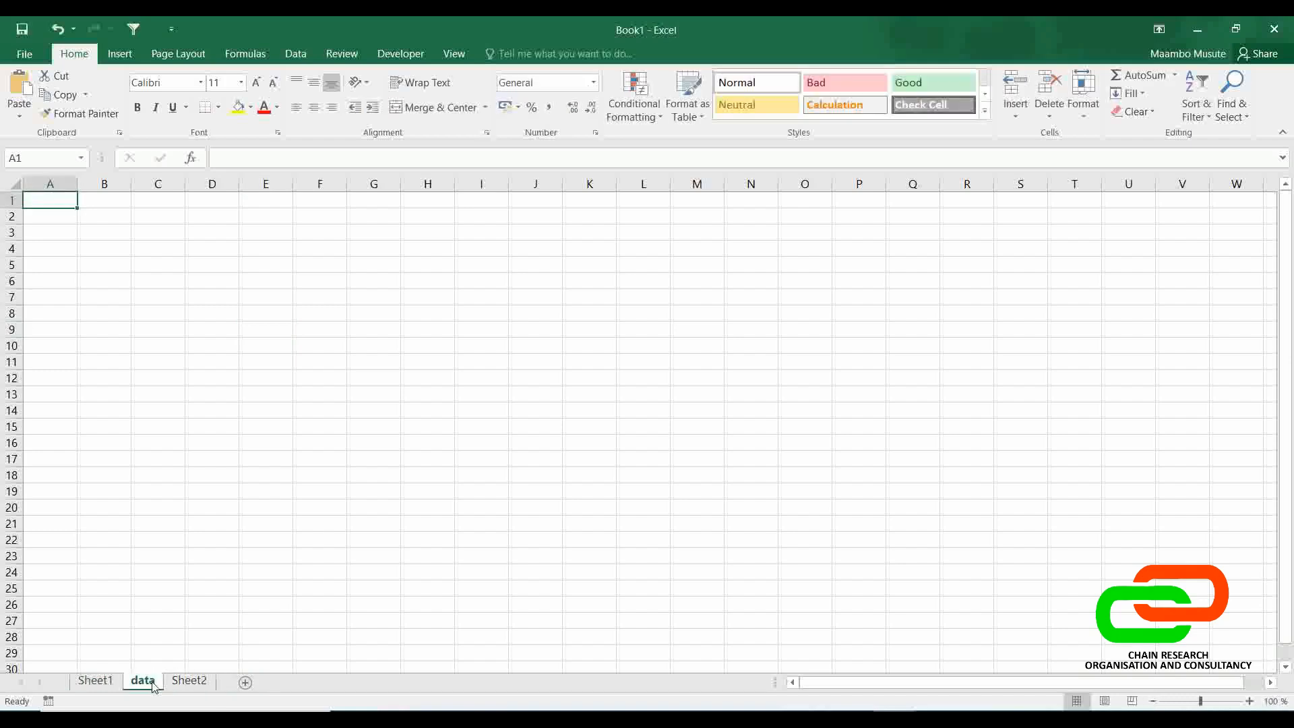
# - Rename Sheet2 as "example"
pyautogui.doubleClick(200, 682)
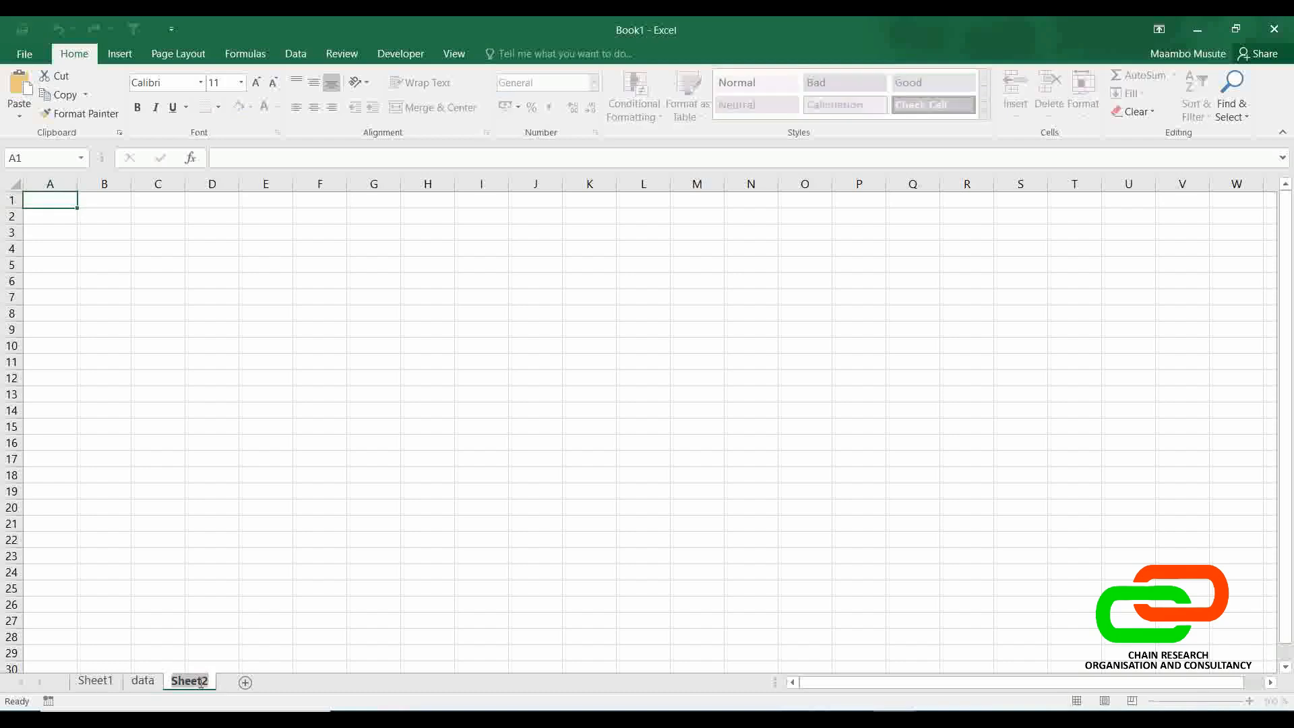
pyautogui.write('example')
pyautogui.press('Return')
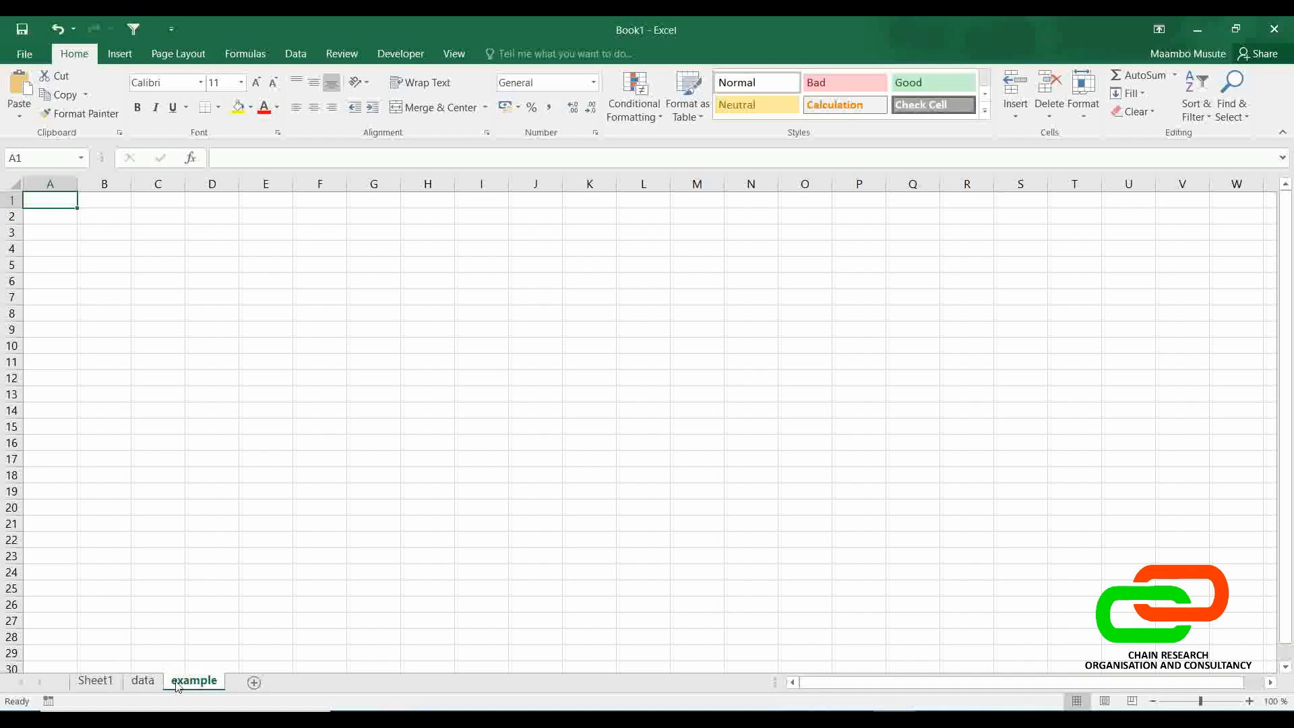
# - Delete the "example" and "data" worksheets so that only Sheet1 is left
pyautogui.rightClick(183, 684)
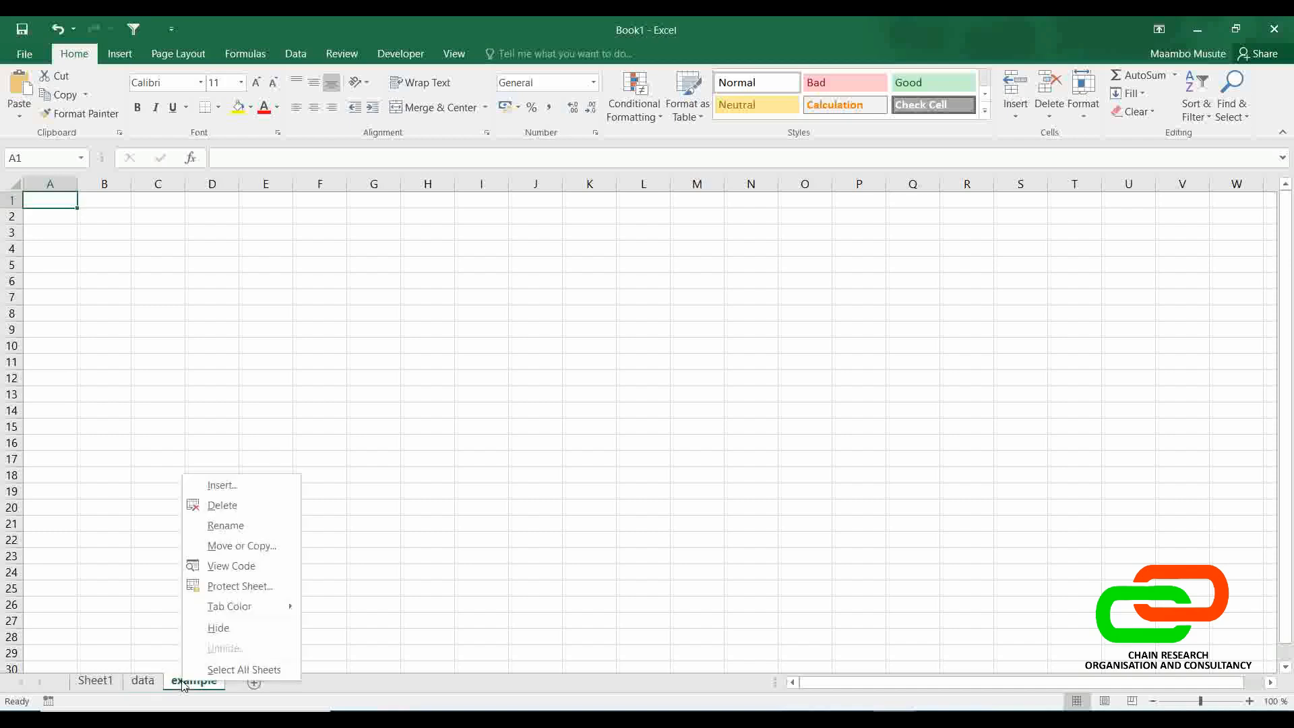
pyautogui.click(202, 505)
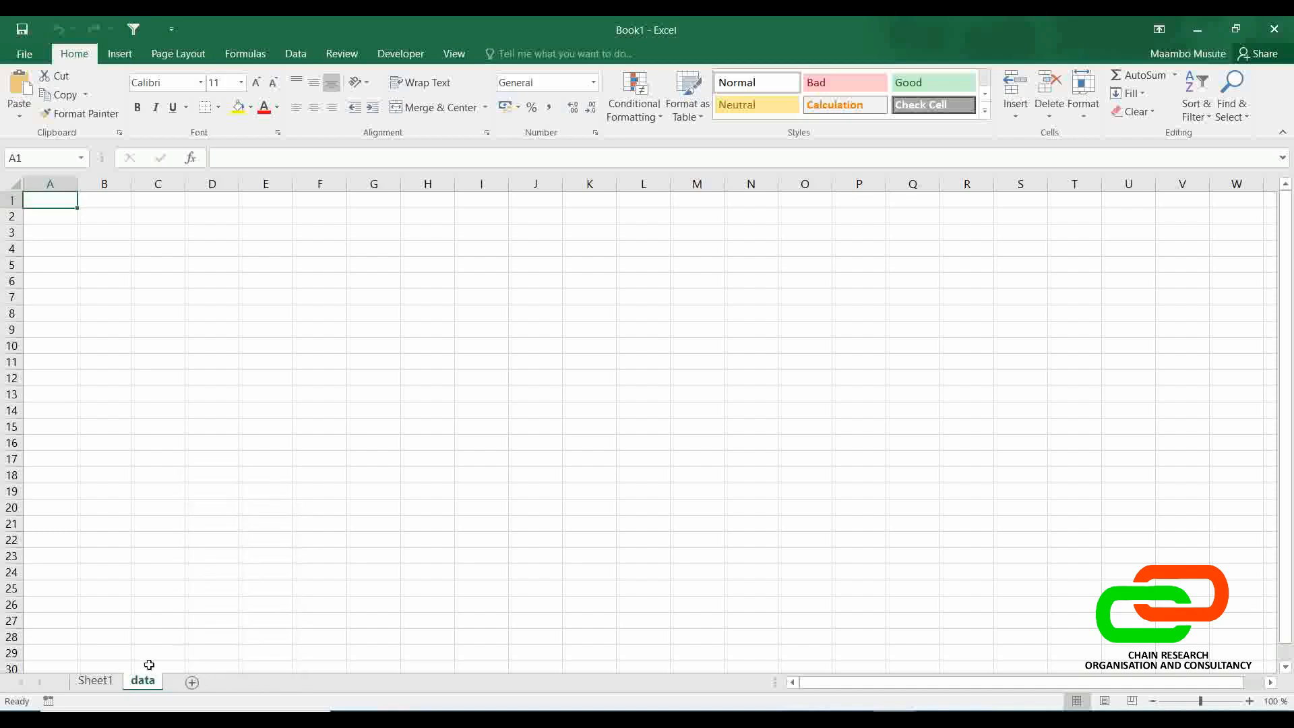
pyautogui.rightClick(139, 686)
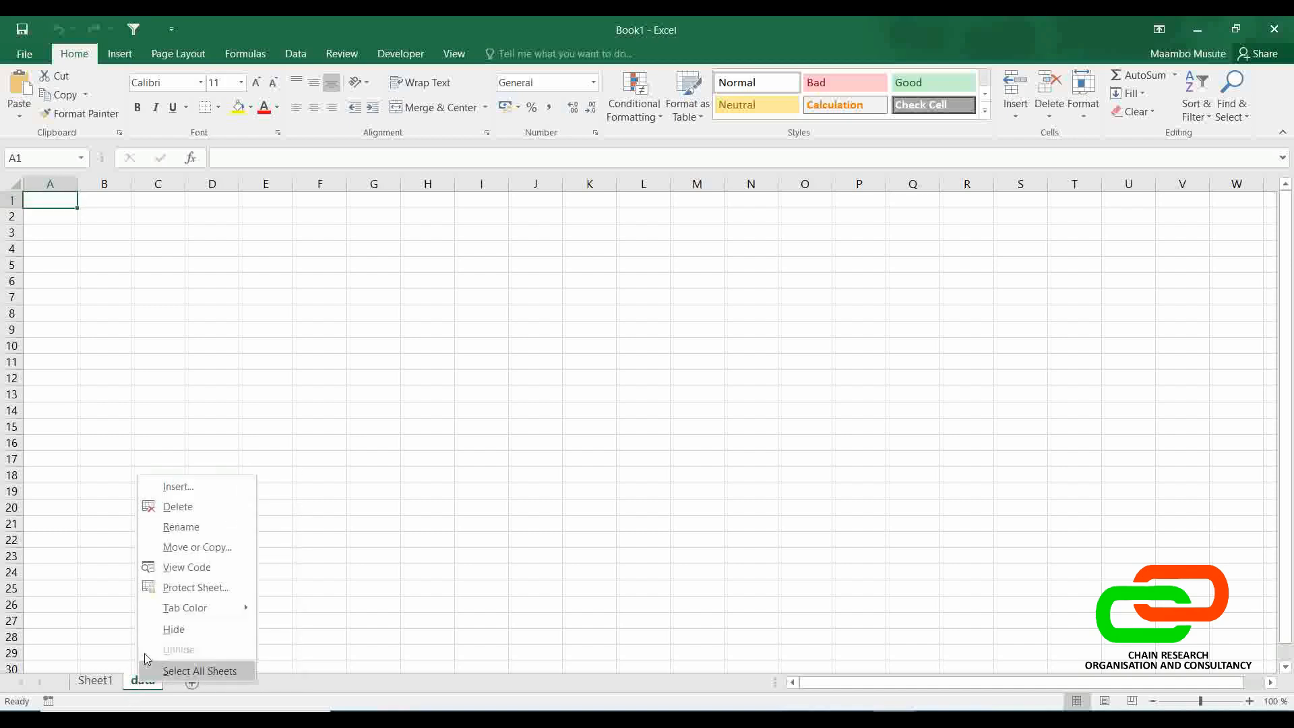
pyautogui.click(185, 506)
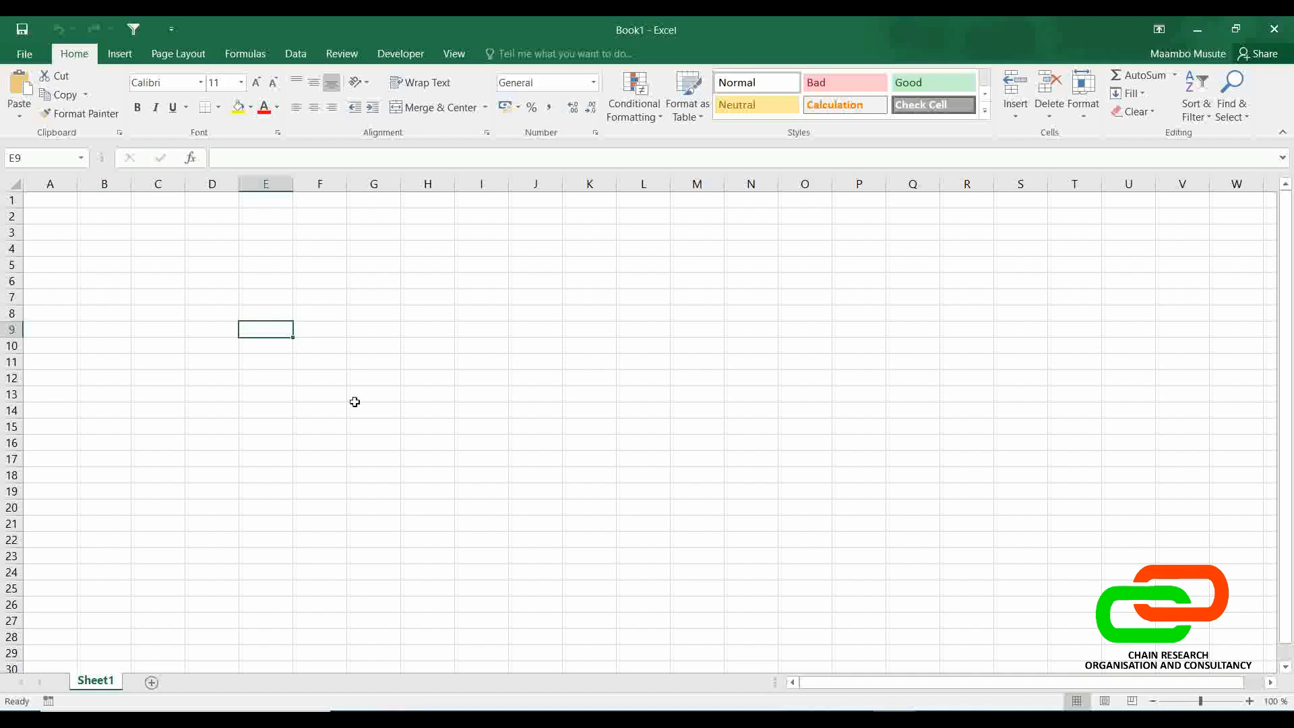
# - Jump from cell A1 to the sheet's last row and back, and to its last column and back
pyautogui.click(45, 203)
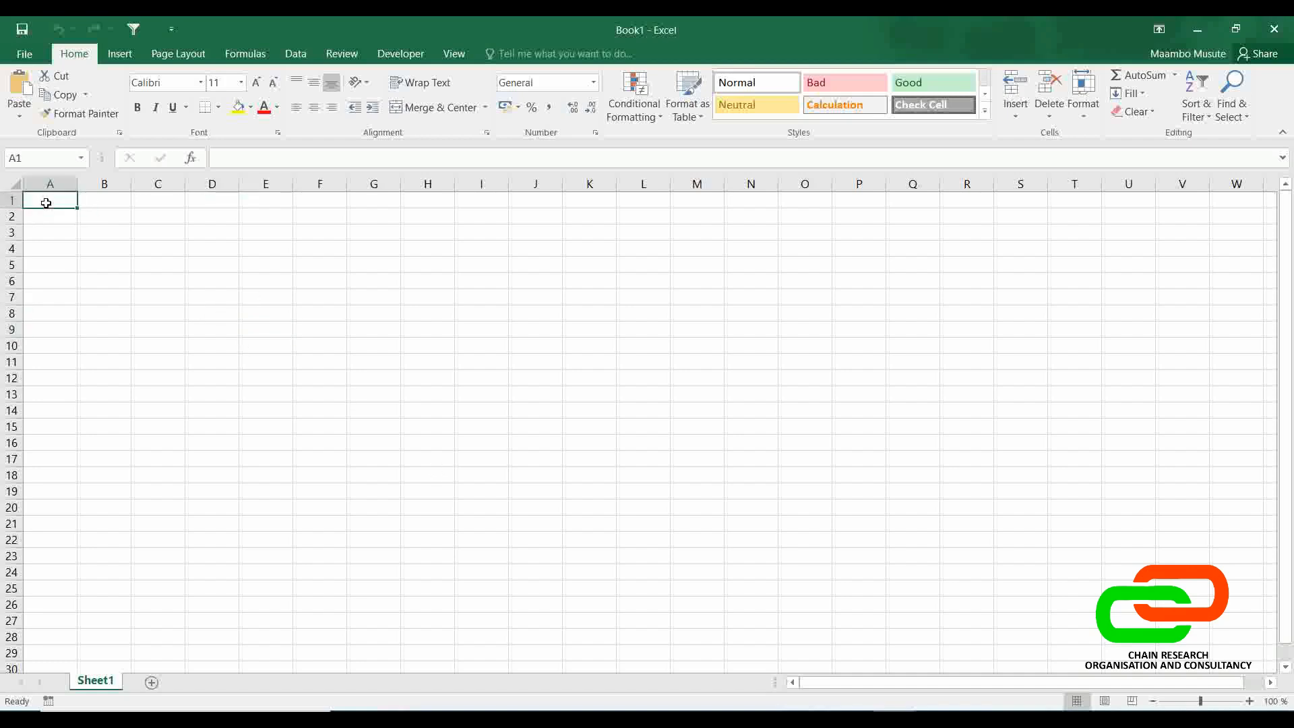
pyautogui.hotkey('ctrl', 'Down')
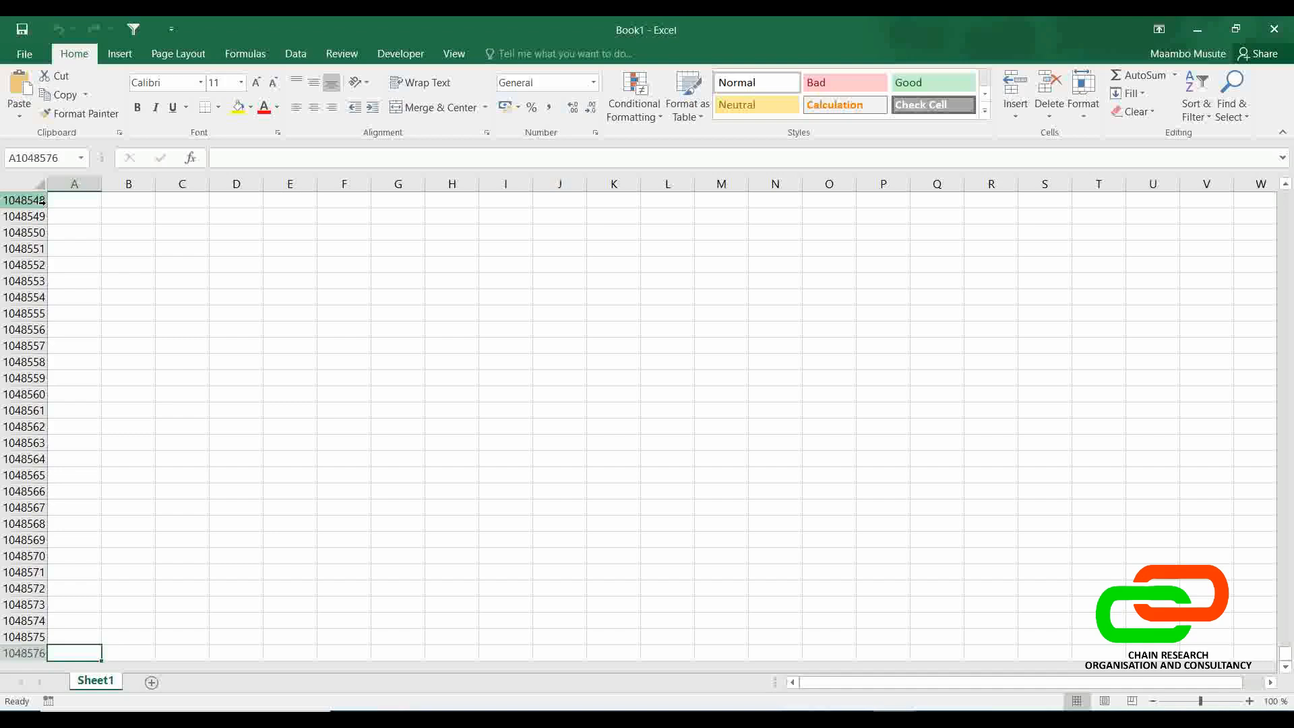
pyautogui.hotkey('ctrl', 'Up')
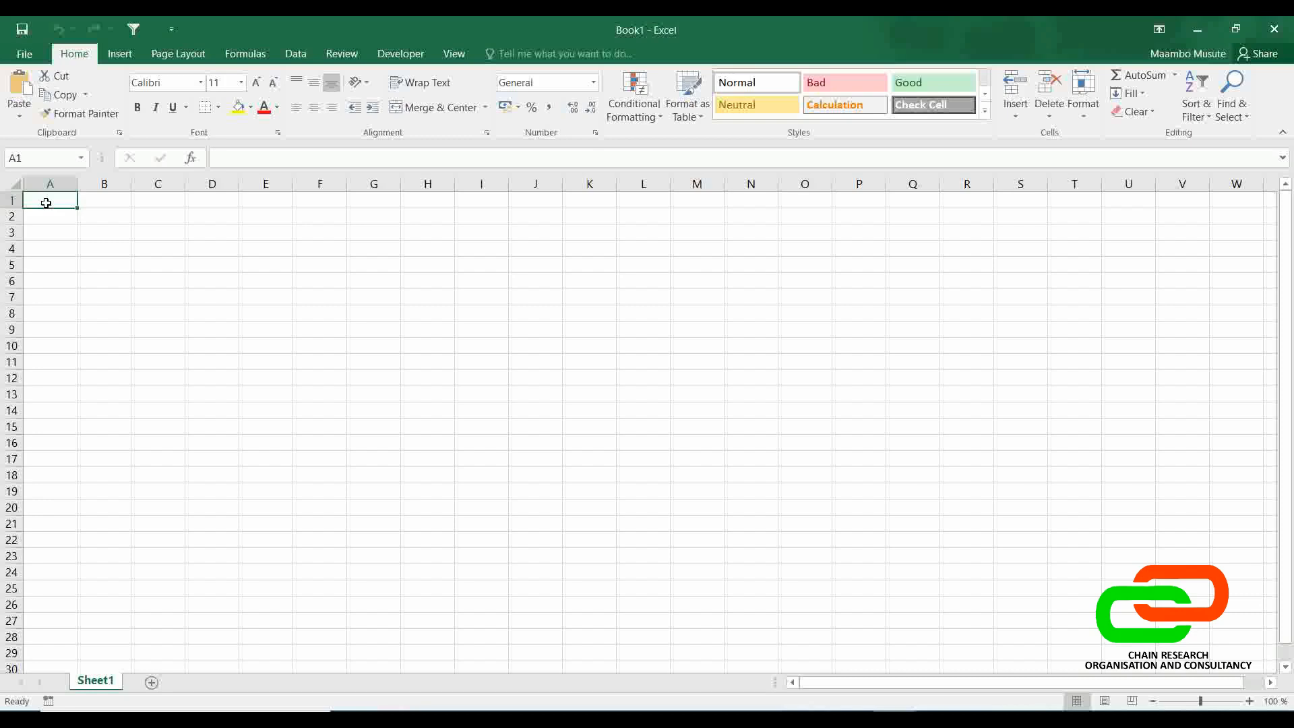
pyautogui.hotkey('ctrl', 'Right')
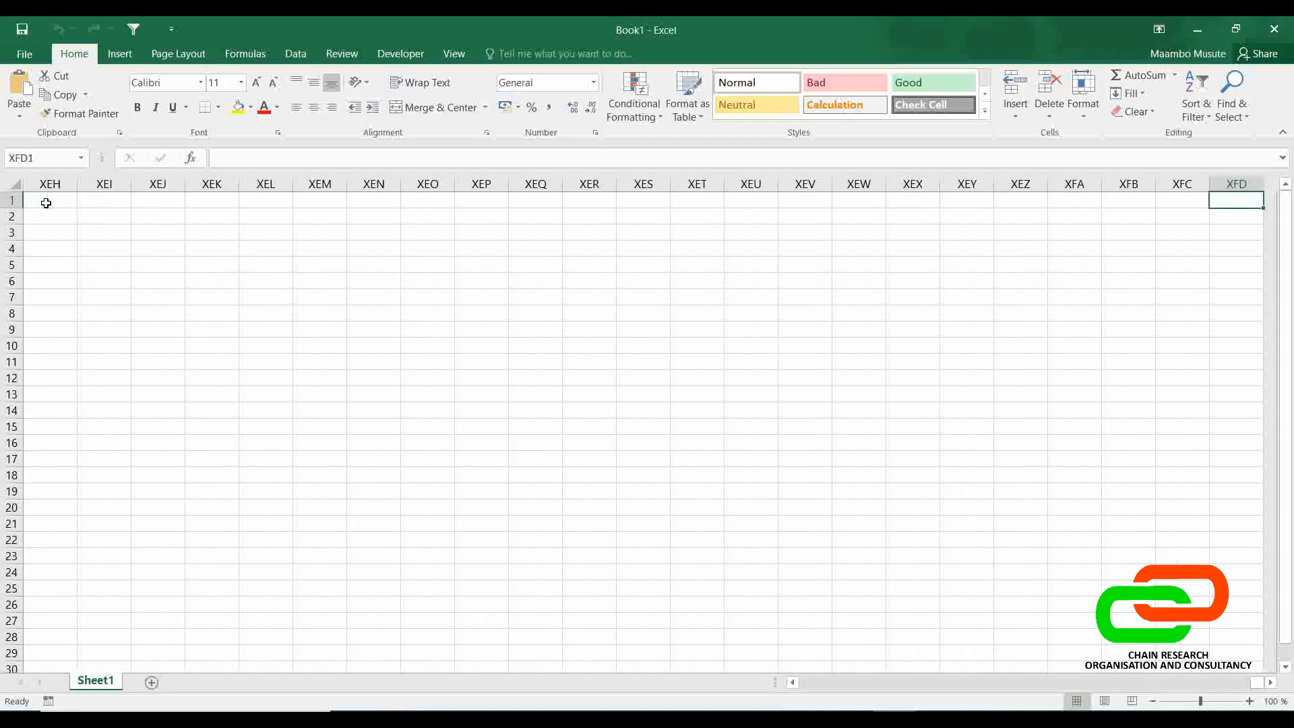
pyautogui.hotkey('ctrl', 'Left')
# - Move cell by cell along row 1, and compare this with jumping to the last column and back to A1
pyautogui.press('Right')
pyautogui.press('Right')
pyautogui.press('Right')
pyautogui.press('Right')
pyautogui.press('Right')
pyautogui.press('Right')
pyautogui.press('Right')
pyautogui.press('Right')
pyautogui.press('Right')
pyautogui.press('Right')
pyautogui.press('Right')
pyautogui.press('Right')
pyautogui.press('Right')
pyautogui.press('Right')
pyautogui.press('Right')
pyautogui.press('Right')
pyautogui.press('Right')
pyautogui.press('Right')
pyautogui.press('Right')
pyautogui.press('Right')
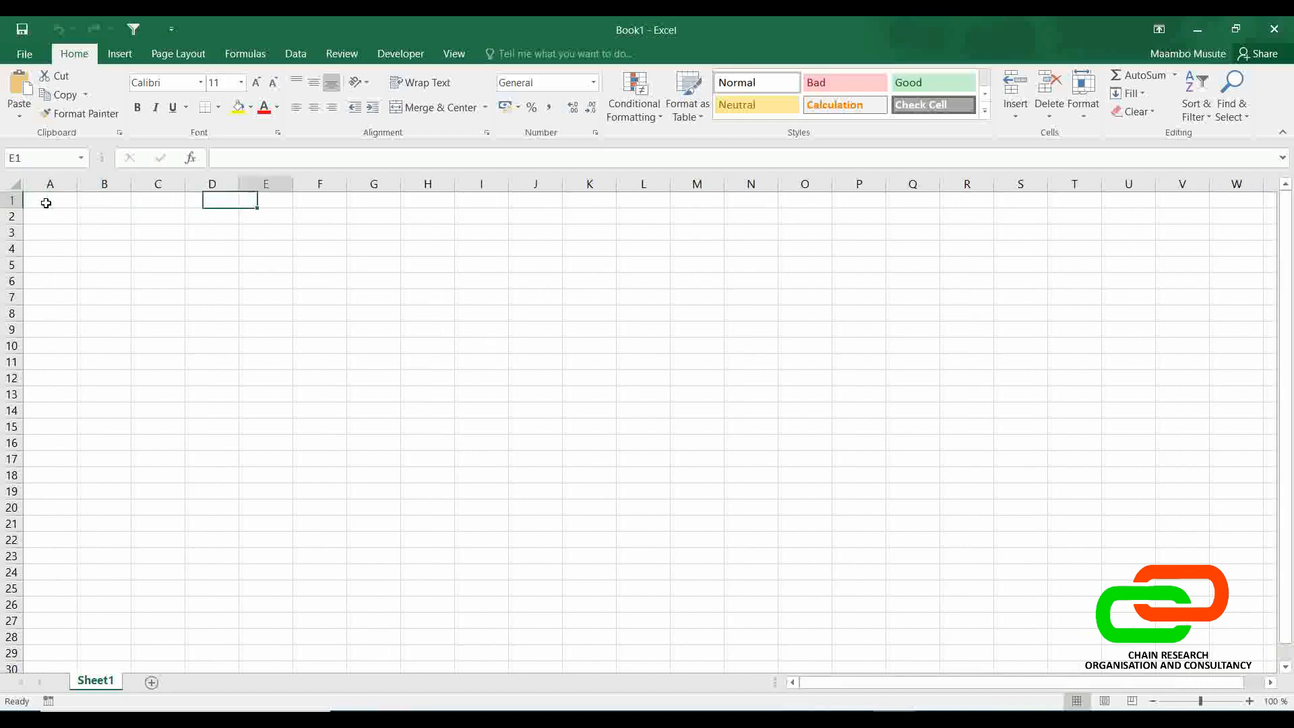
pyautogui.press('Right')
pyautogui.press('Right')
pyautogui.press('Right')
pyautogui.press('Right')
pyautogui.press('Right')
pyautogui.press('Left')
pyautogui.press('Left')
pyautogui.press('Left')
pyautogui.press('Left')
pyautogui.press('Left')
pyautogui.press('Left')
pyautogui.press('Left')
pyautogui.press('Left')
pyautogui.press('Left')
pyautogui.press('Left')
pyautogui.press('Left')
pyautogui.press('Left')
pyautogui.press('Left')
pyautogui.press('Left')
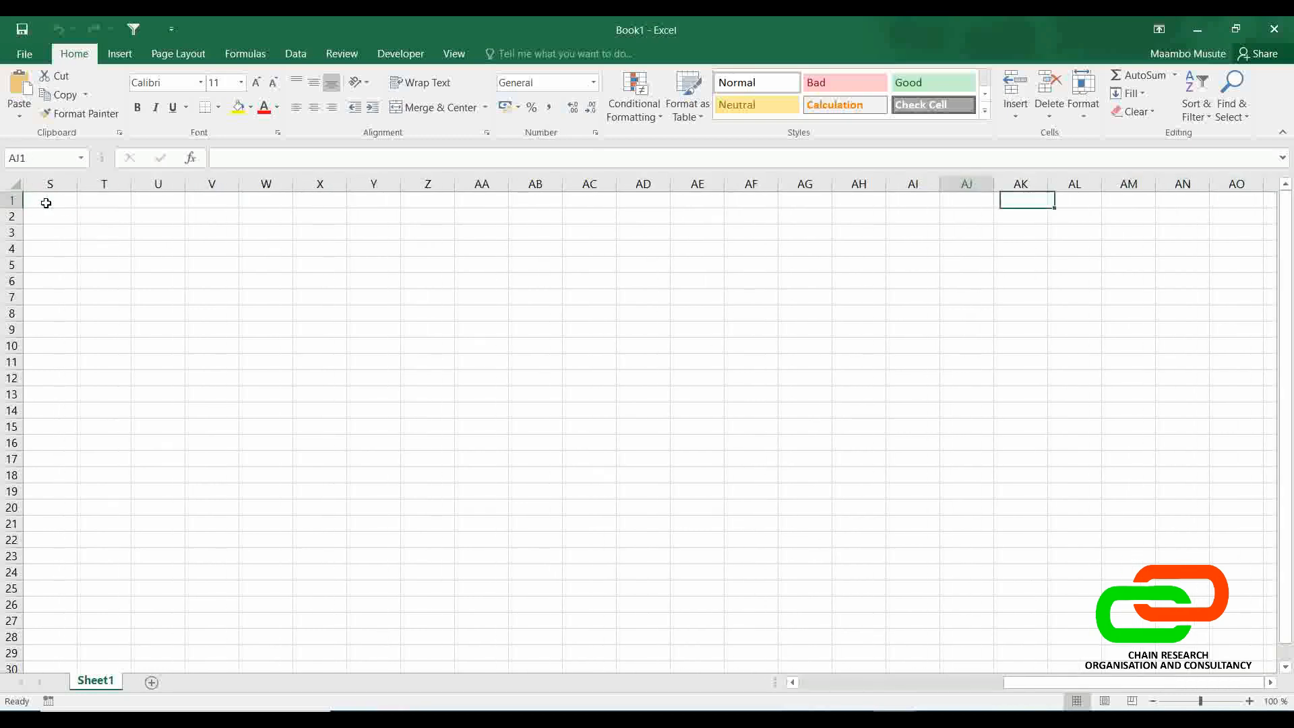
pyautogui.press('Right')
pyautogui.press('Right')
pyautogui.press('Right')
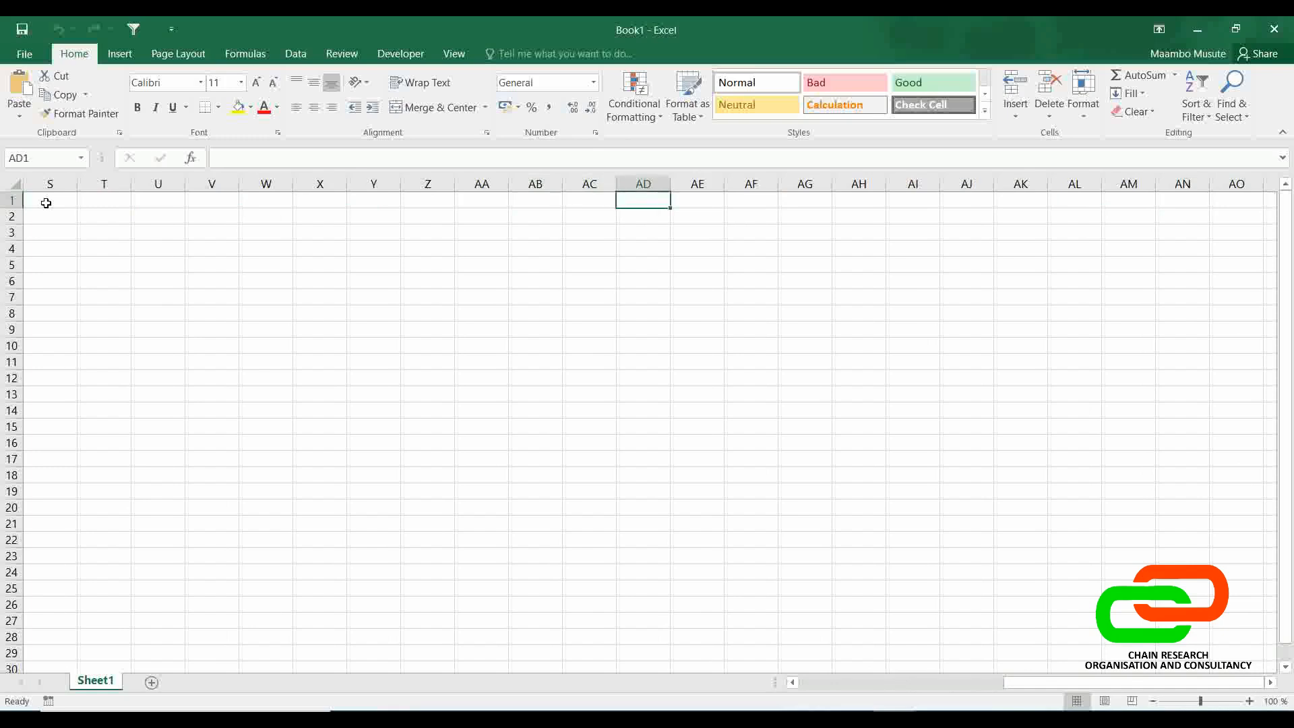
pyautogui.hotkey('ctrl', 'Right')
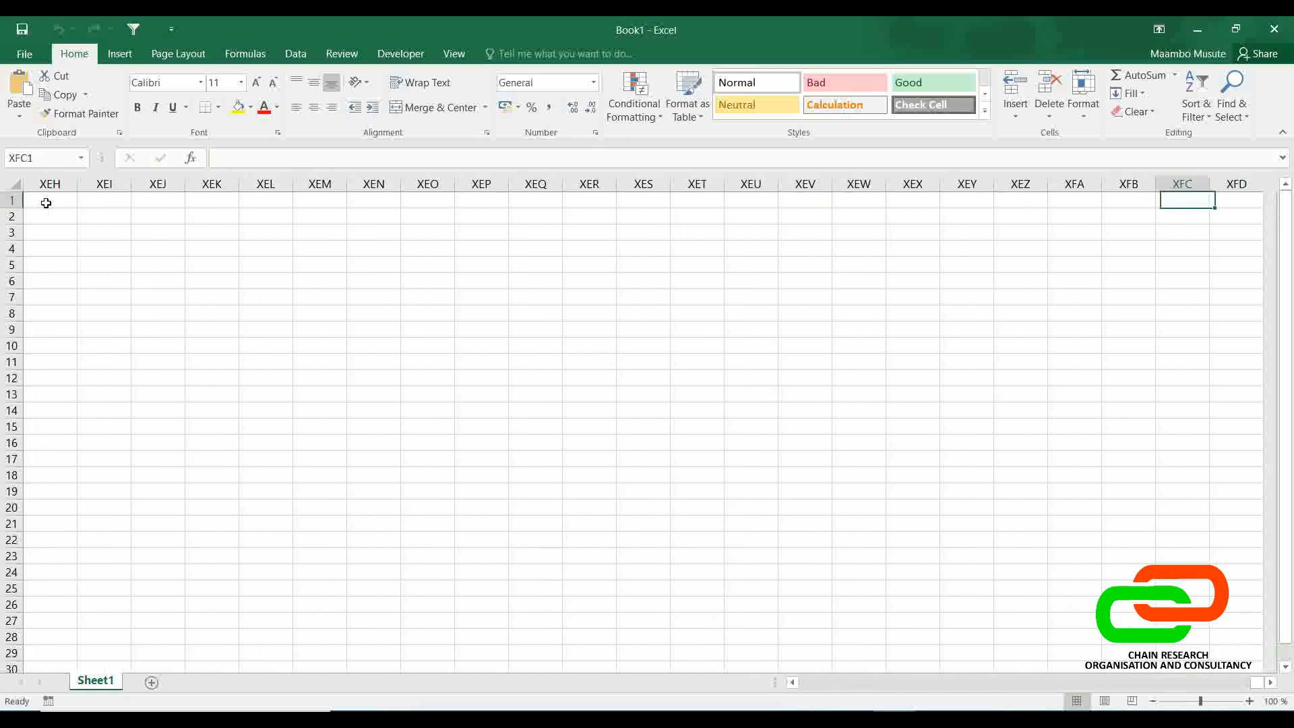
pyautogui.hotkey('ctrl', 'Left')
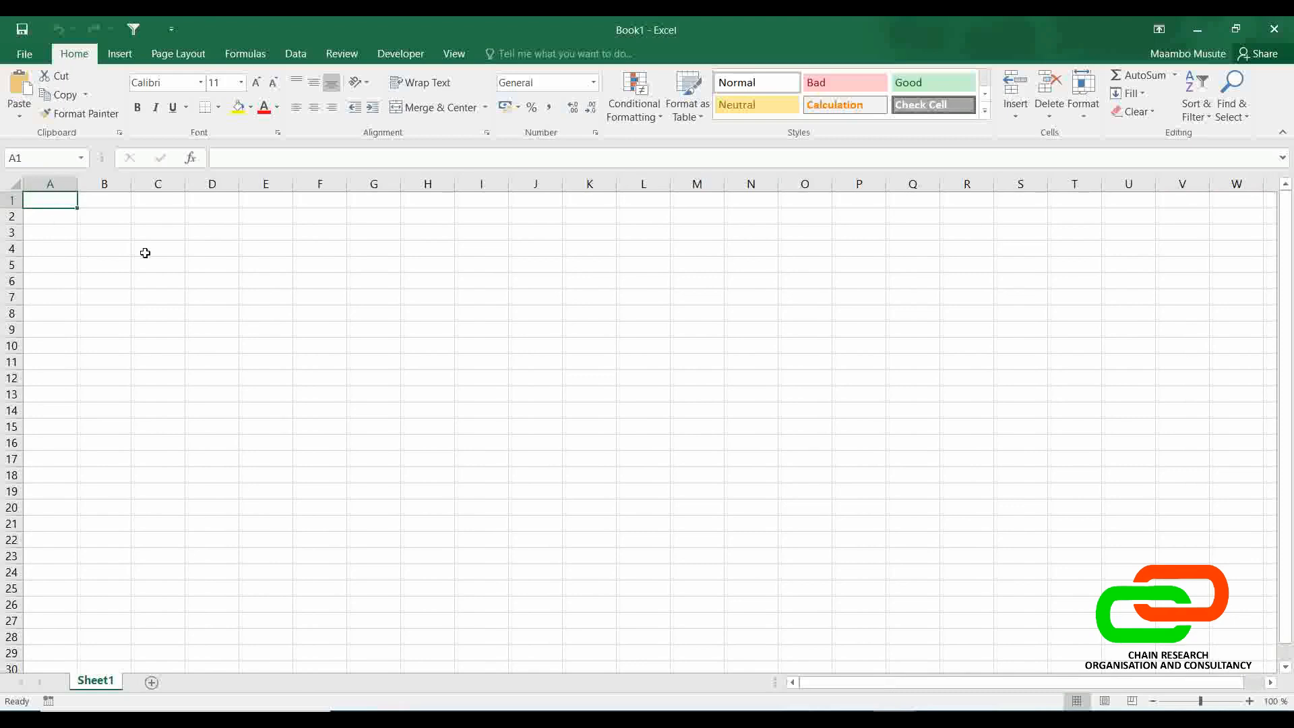
# - Select a few single cells on Sheet1 and enter the sample text "type" in cell G4
pyautogui.click(220, 295)
pyautogui.click(303, 347)
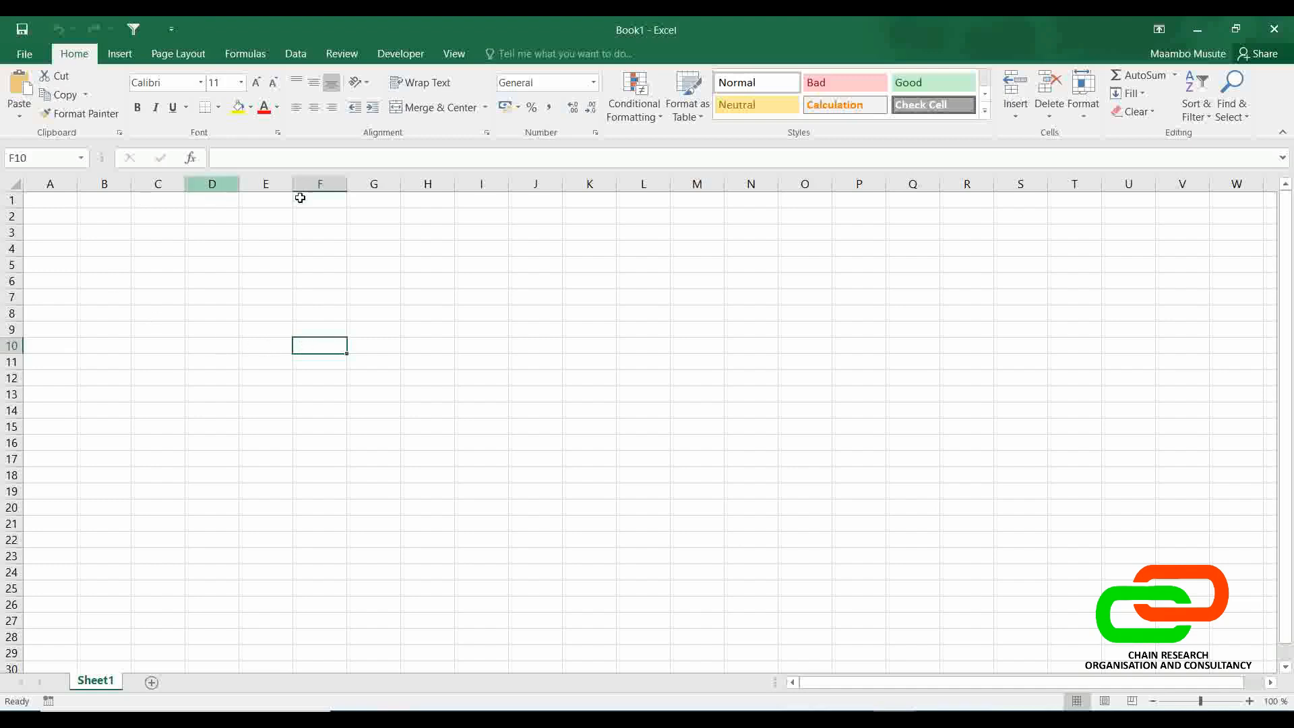
pyautogui.click(354, 249)
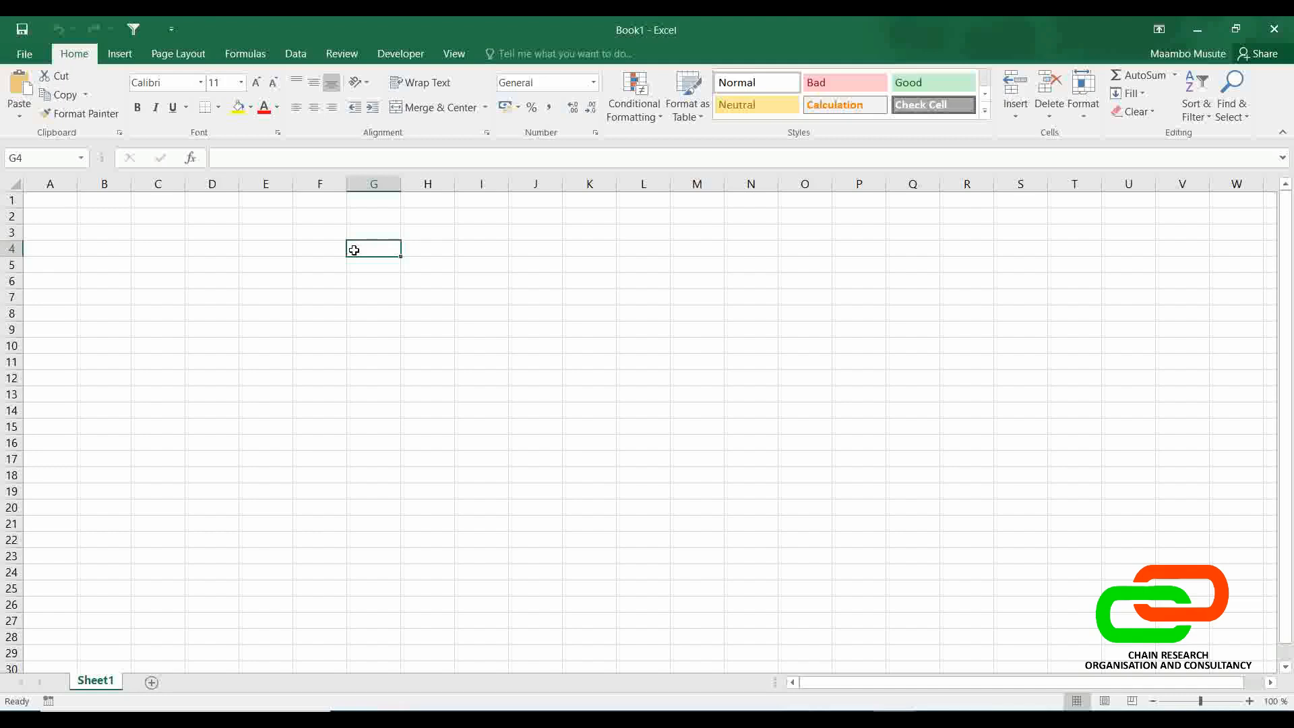
pyautogui.write('thype')
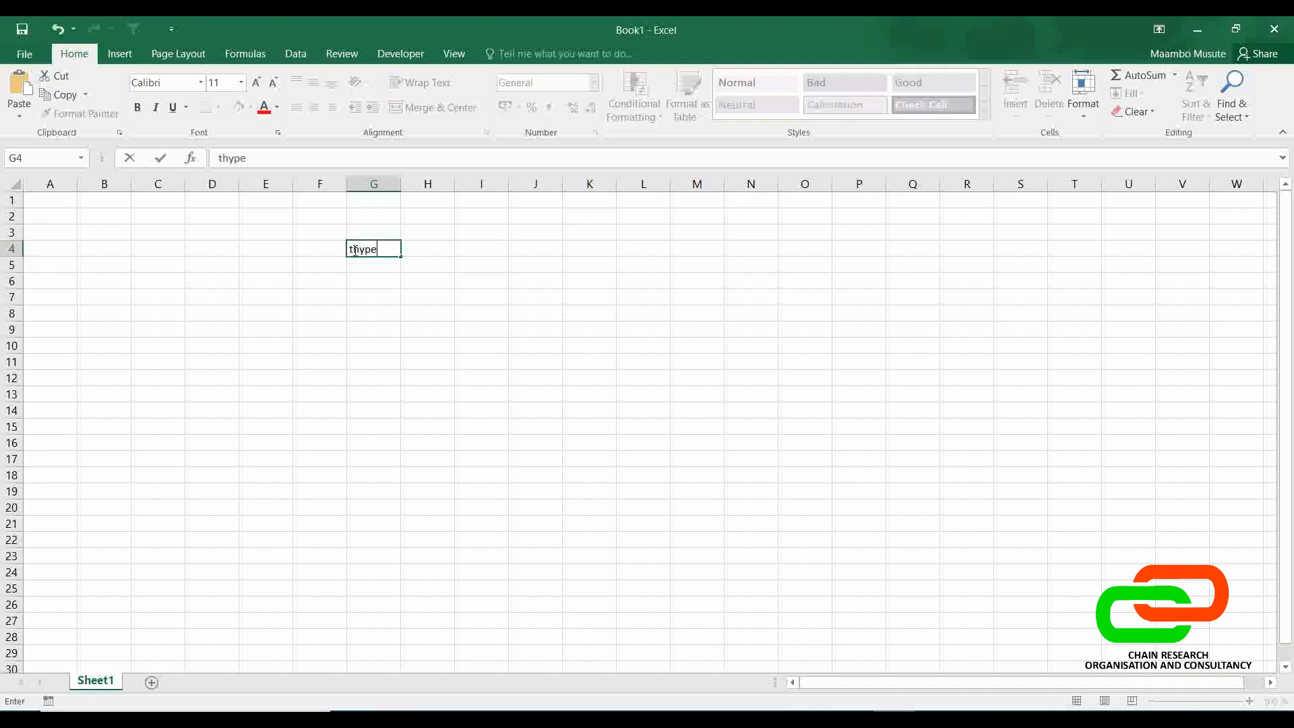
pyautogui.press('BackSpace')
pyautogui.press('BackSpace')
pyautogui.press('BackSpace')
pyautogui.press('BackSpace')
pyautogui.write('ype')
pyautogui.click(479, 325)
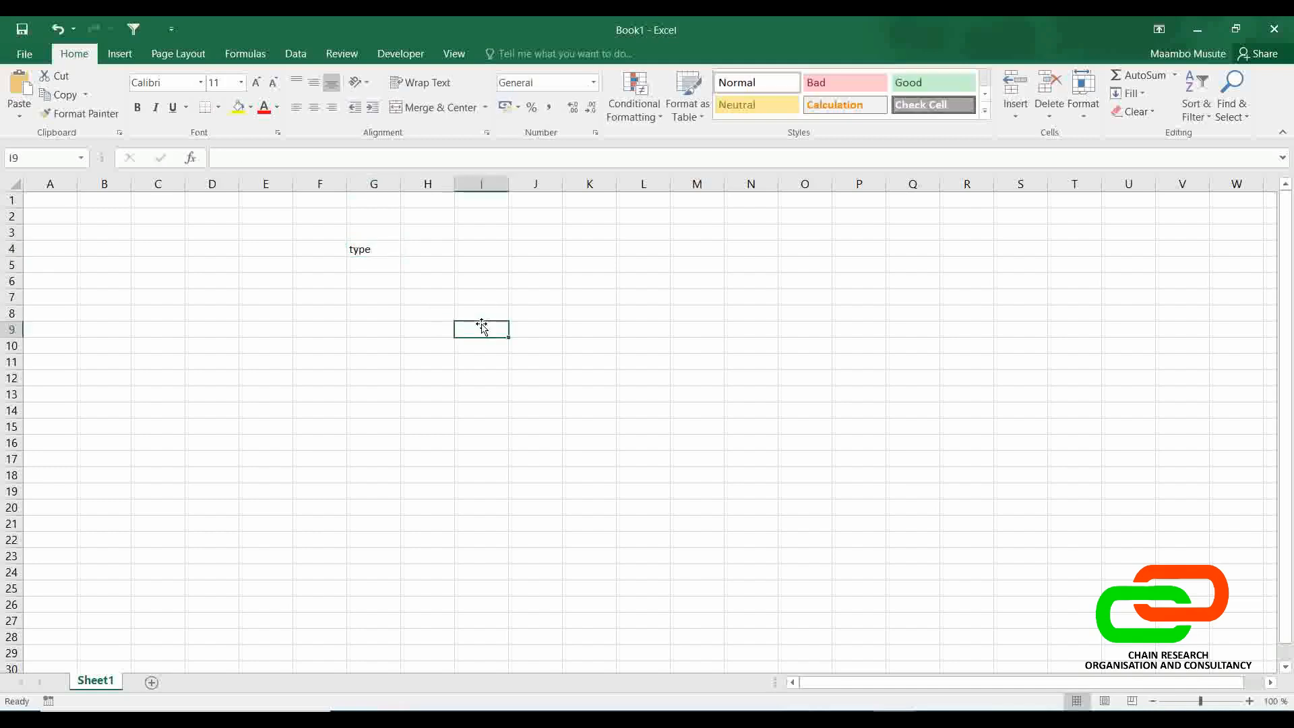
# - Replace the sample text in cell G4 with the title "Sales in the first half of 2021"
pyautogui.click(372, 248)
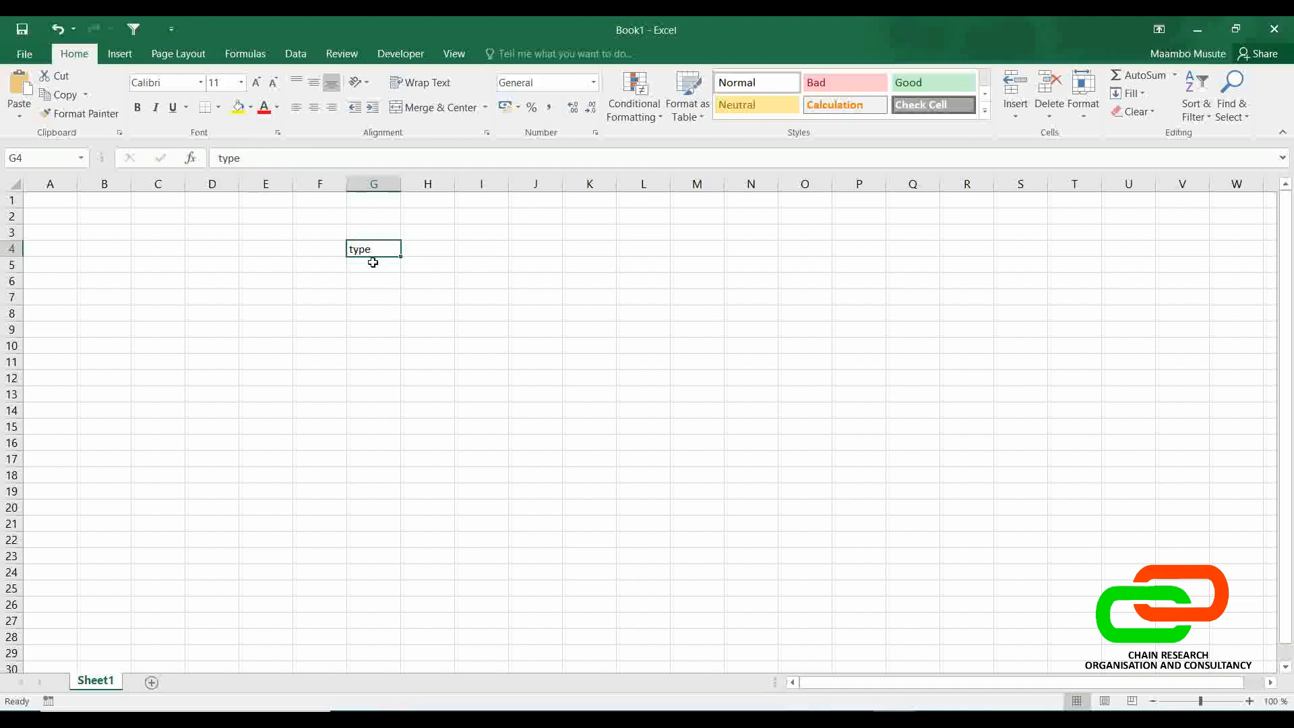
pyautogui.press('BackSpace')
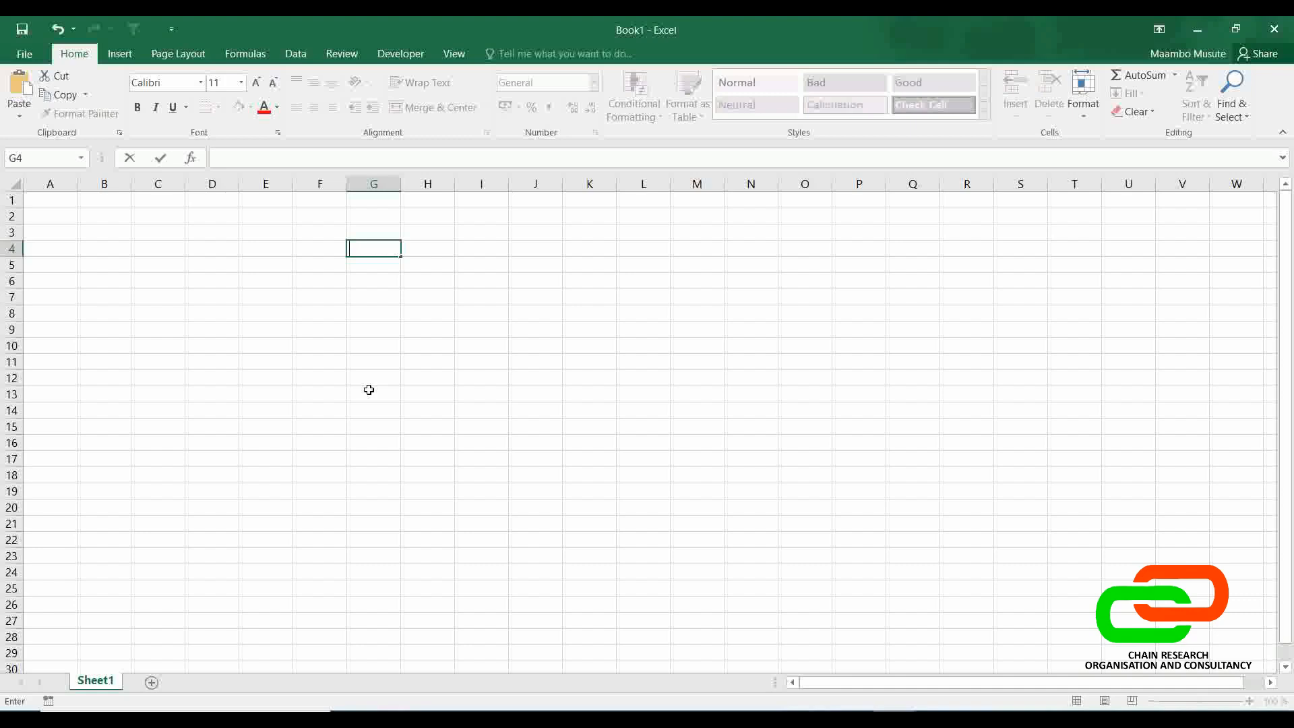
pyautogui.write('Sales in the first half')
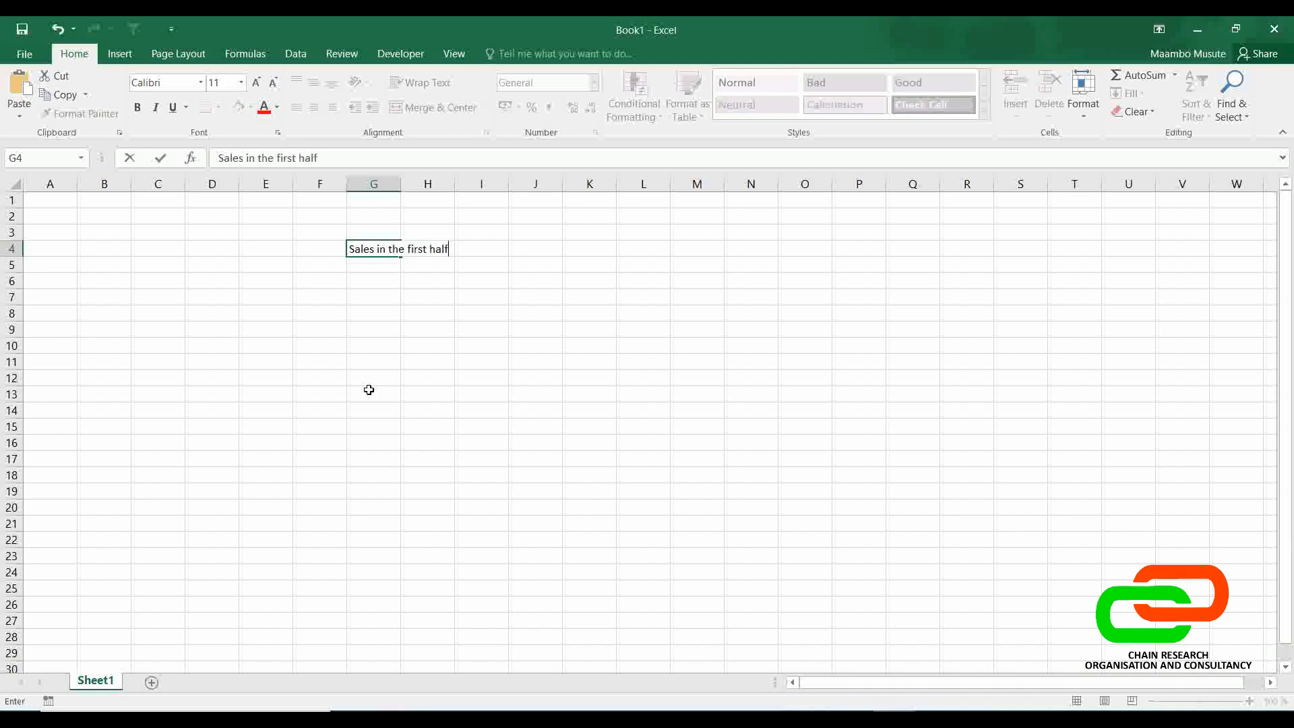
pyautogui.write(' of 2021')
pyautogui.press('Return')
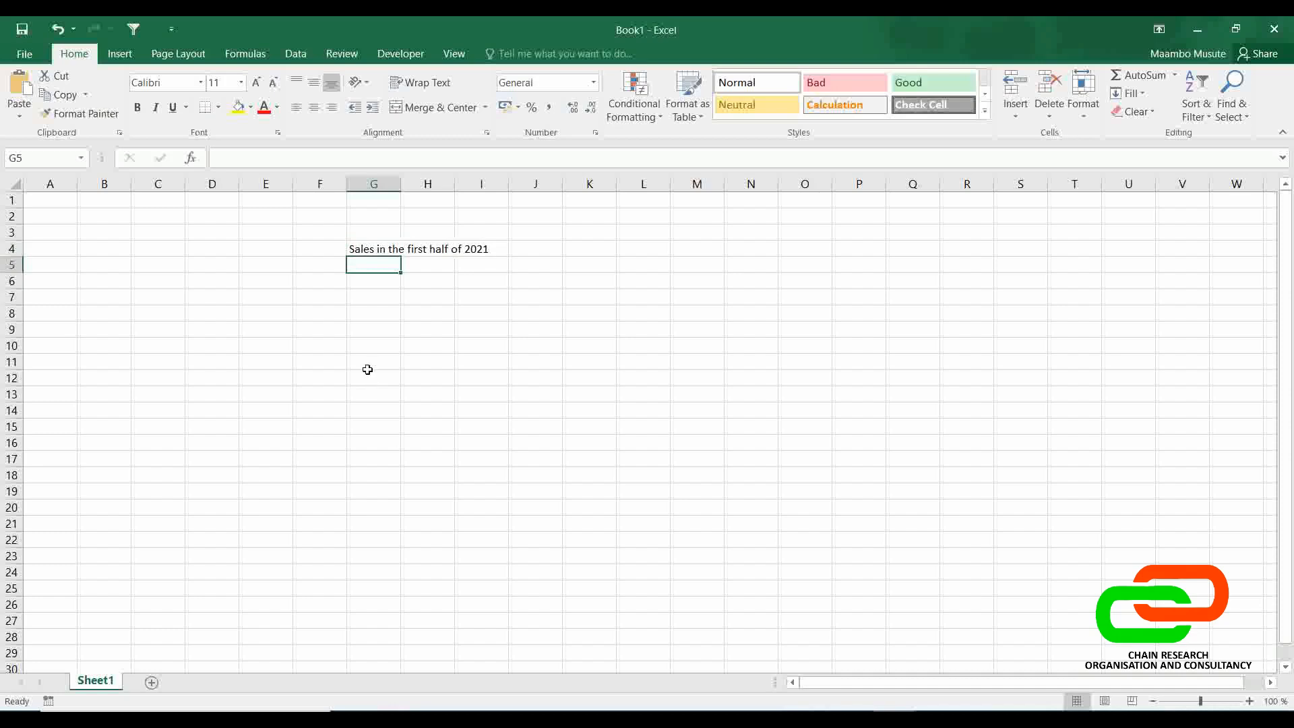
# - Enter the heading "Sale person" in cell G5 below the title
pyautogui.click(362, 250)
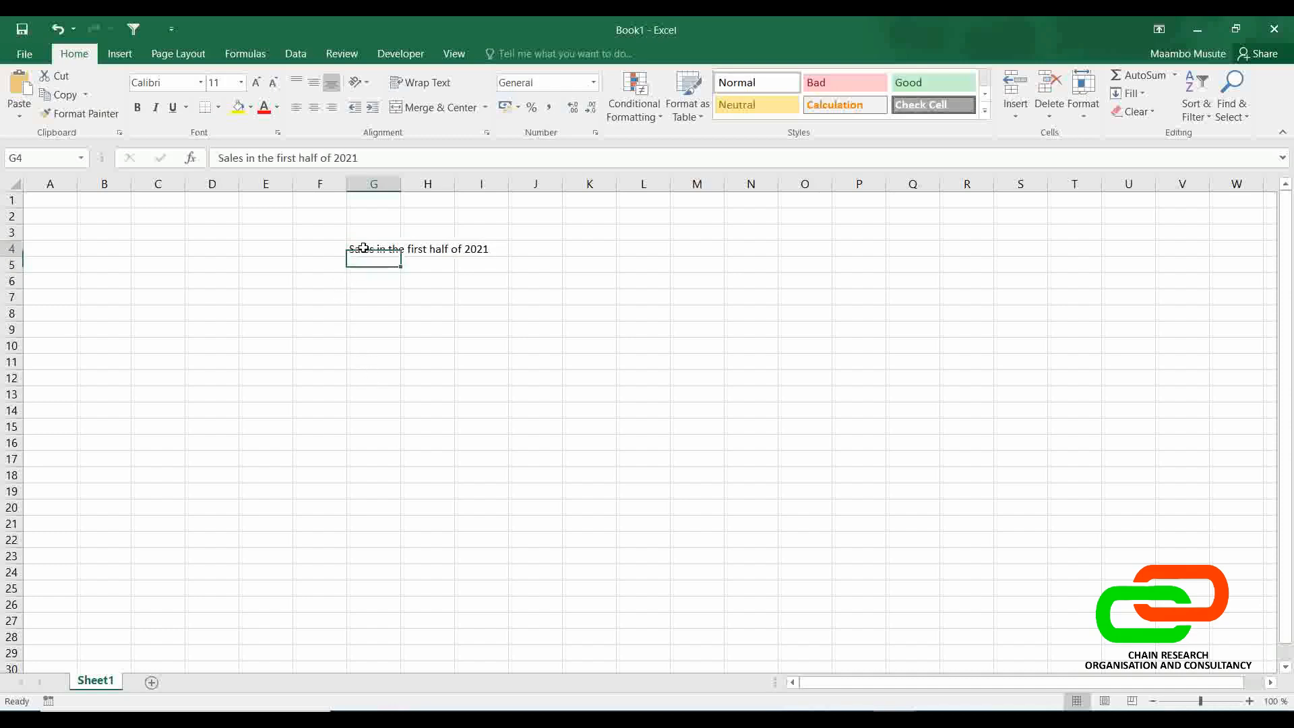
pyautogui.click(377, 264)
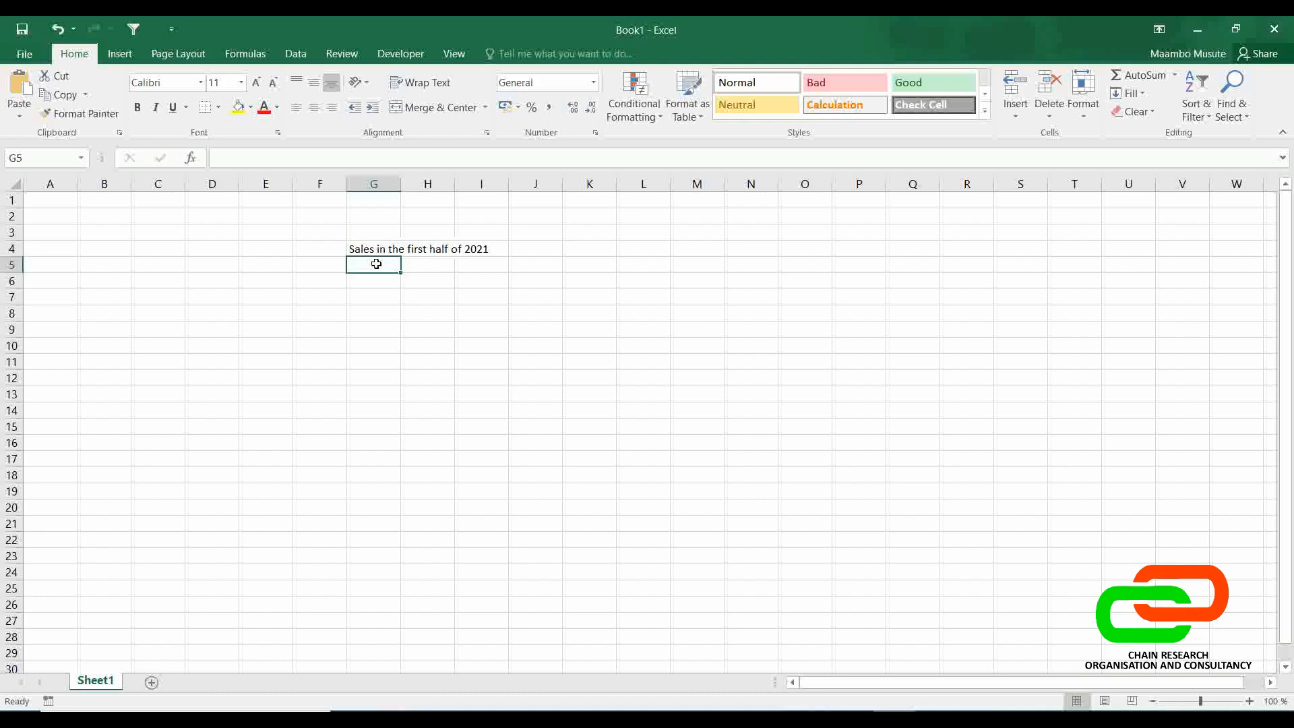
pyautogui.write('Sale')
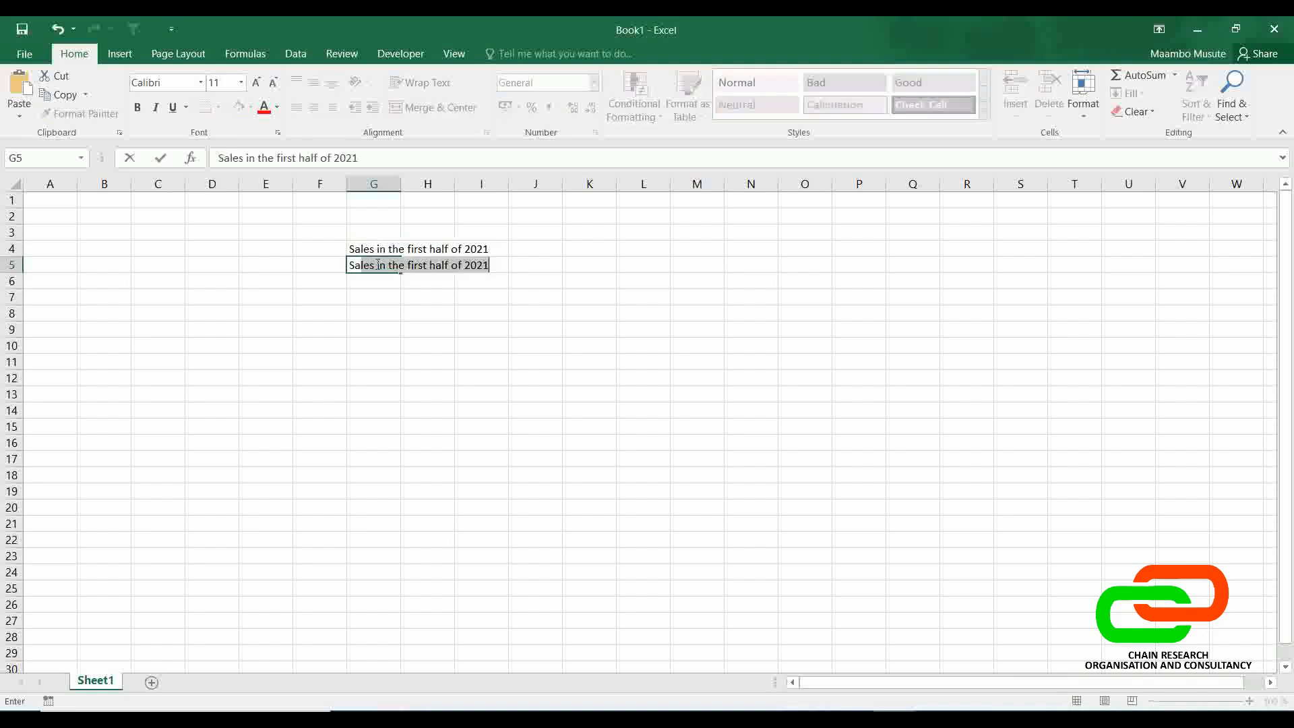
pyautogui.write(' persone')
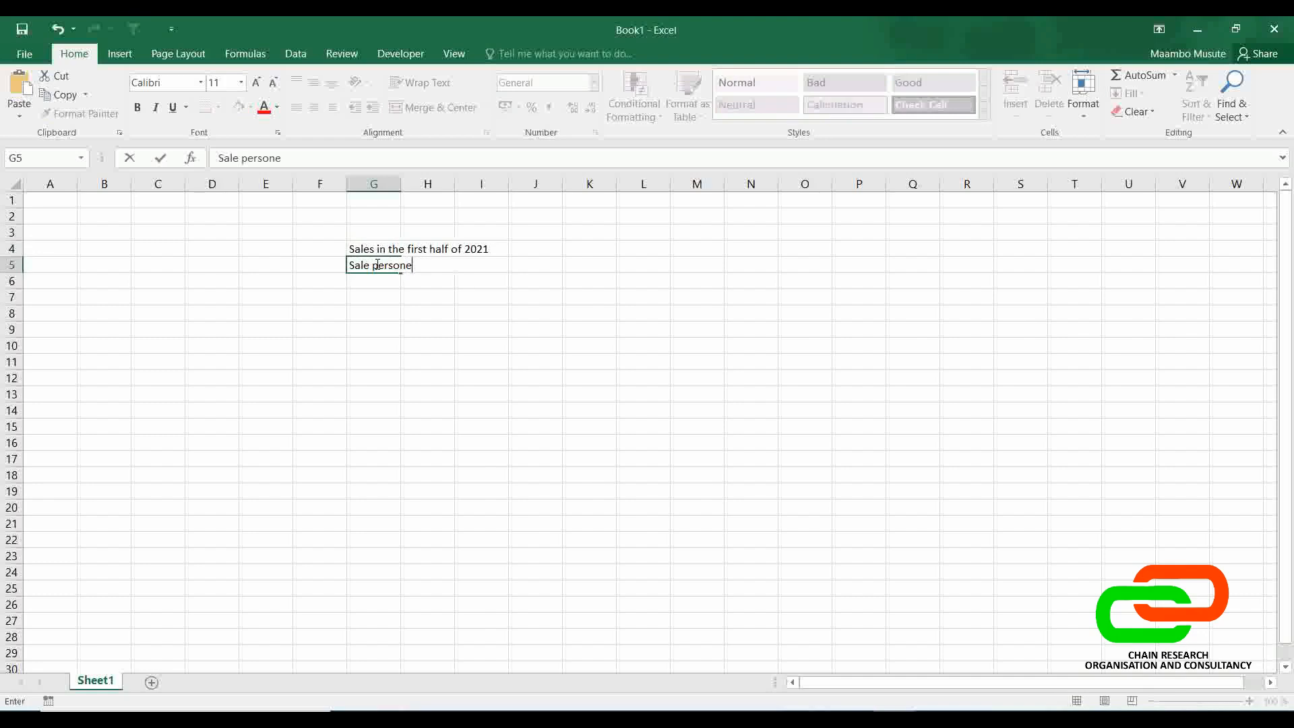
pyautogui.press('BackSpace')
pyautogui.press('Return')
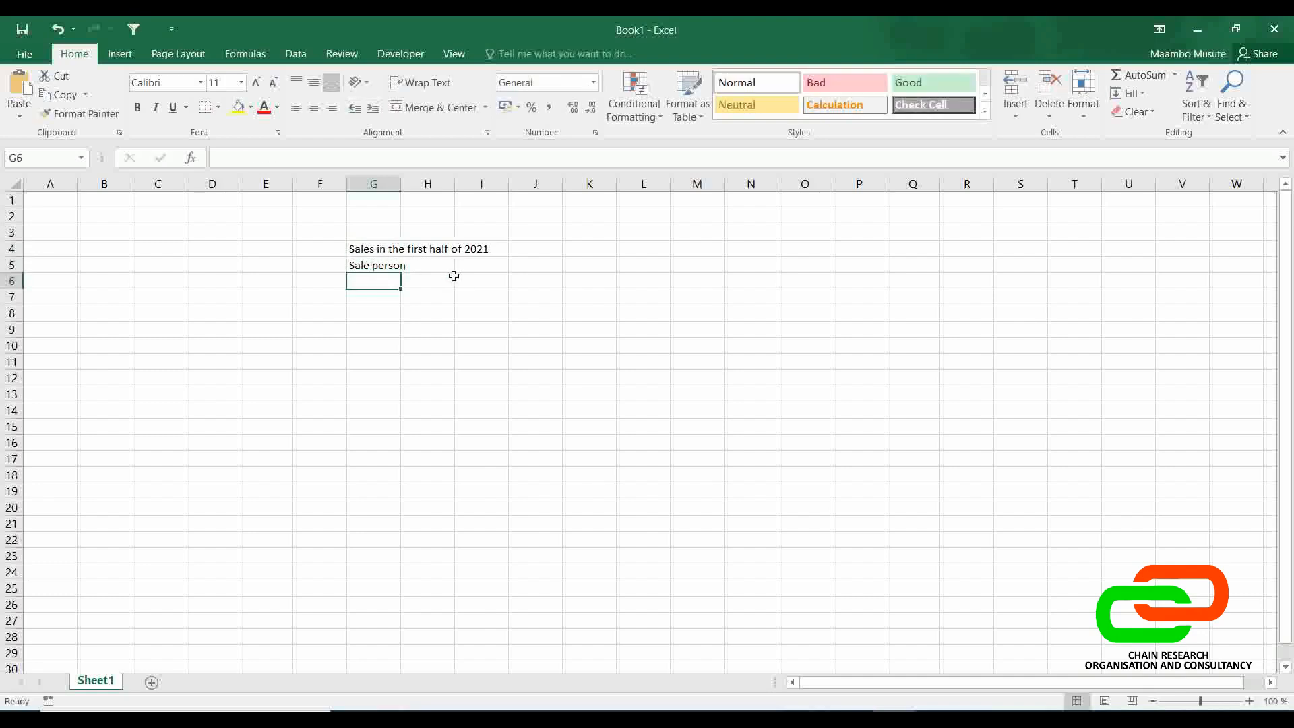
# - Compare the contents of cells G4 and H4, and enter the sample letter "p" in H4
pyautogui.click(382, 251)
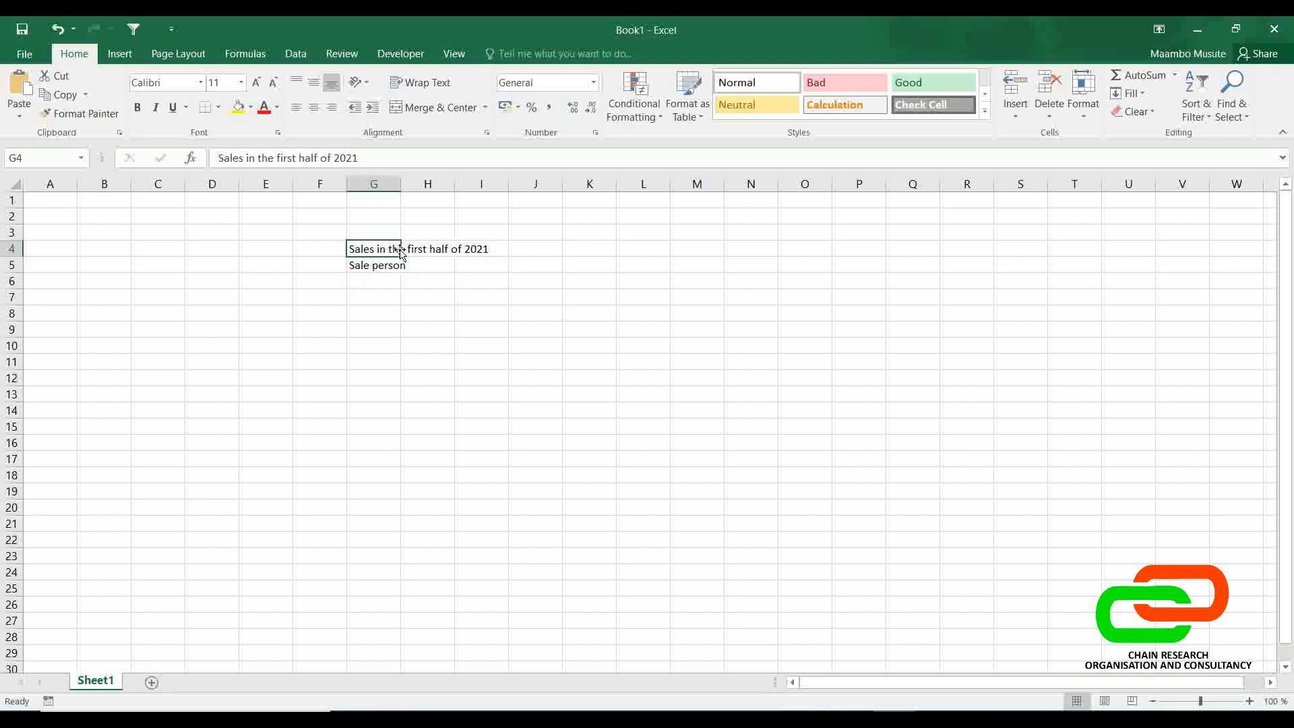
pyautogui.click(422, 252)
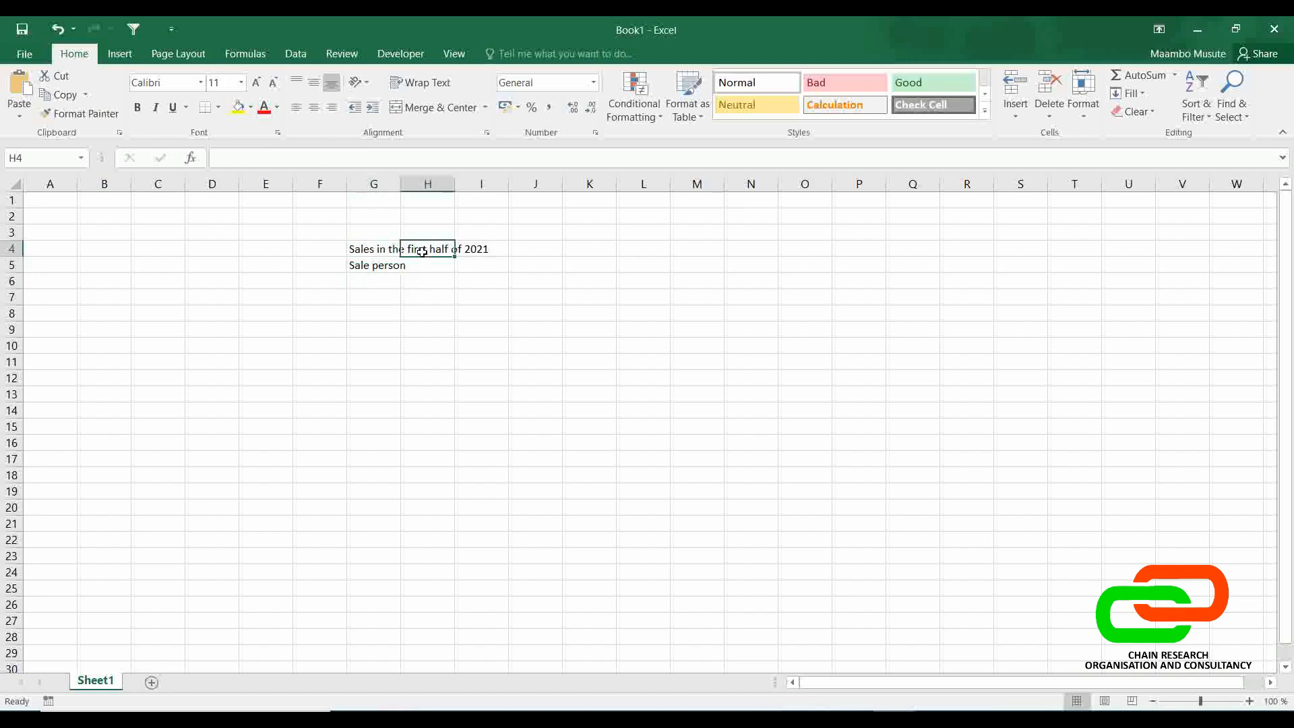
pyautogui.click(372, 250)
pyautogui.click(418, 248)
pyautogui.write('p')
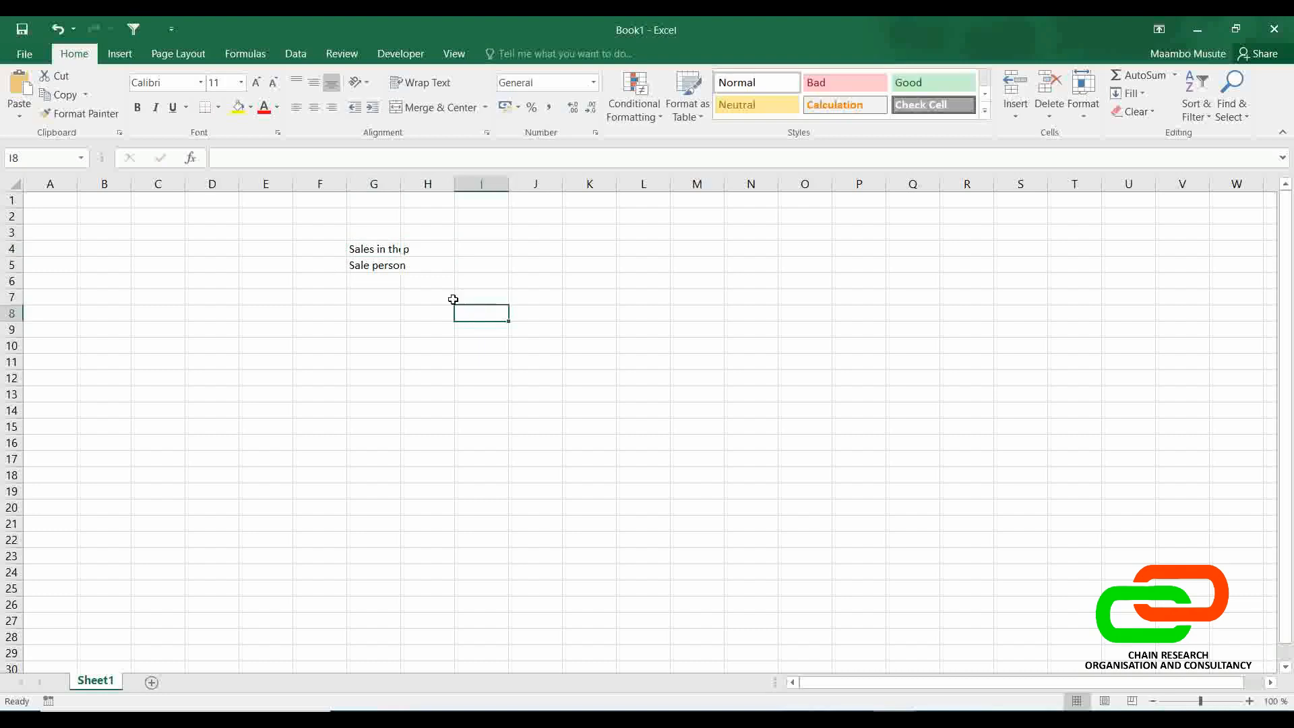
# - Fit column G to the full title in G4, and narrow it until it just holds "Sale person"
pyautogui.click(387, 250)
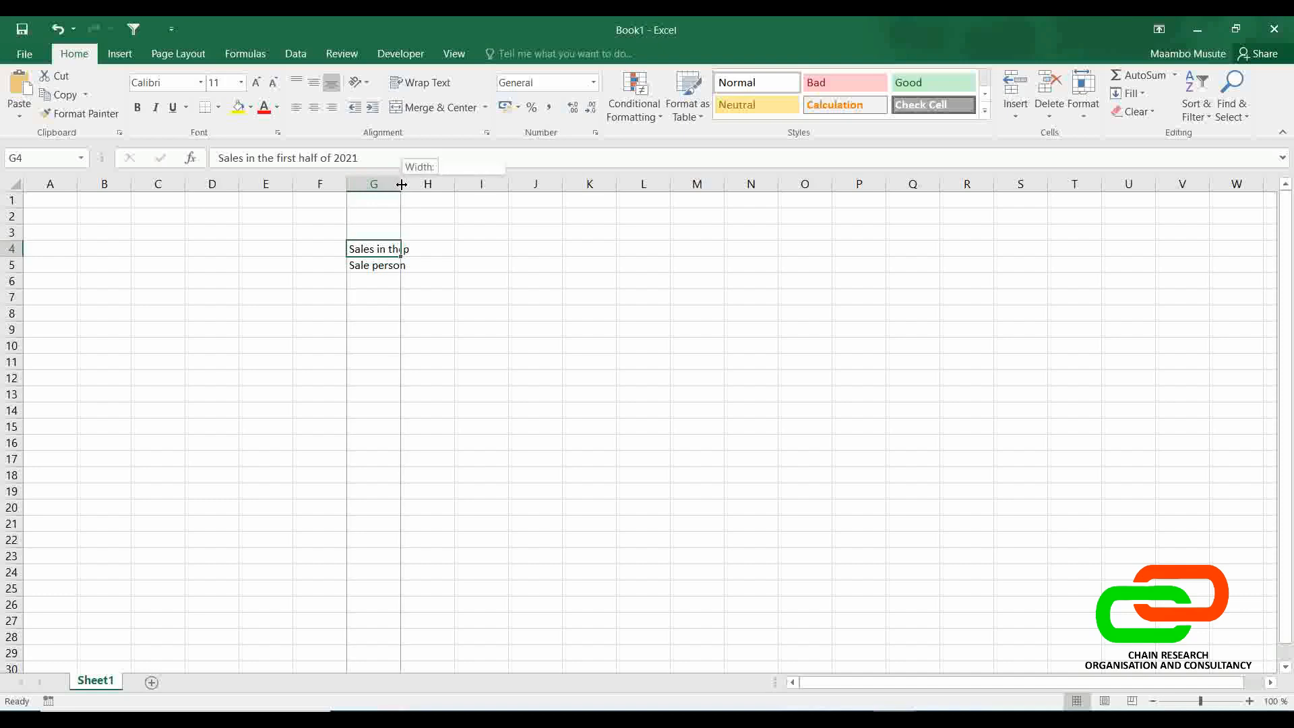
pyautogui.doubleClick(401, 184)
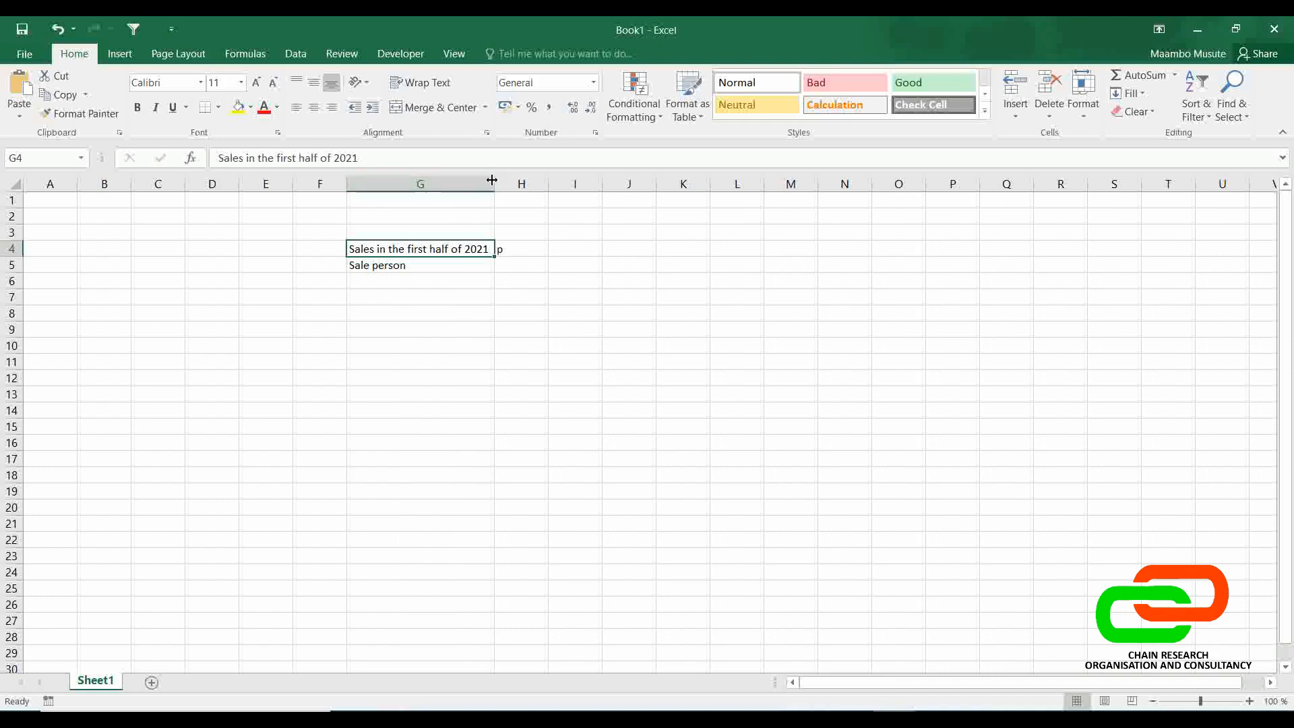
pyautogui.moveTo(495, 185); pyautogui.dragTo(416, 180)
# - Clear the sample letter from cell H4 and return to the heading in G5
pyautogui.click(459, 251)
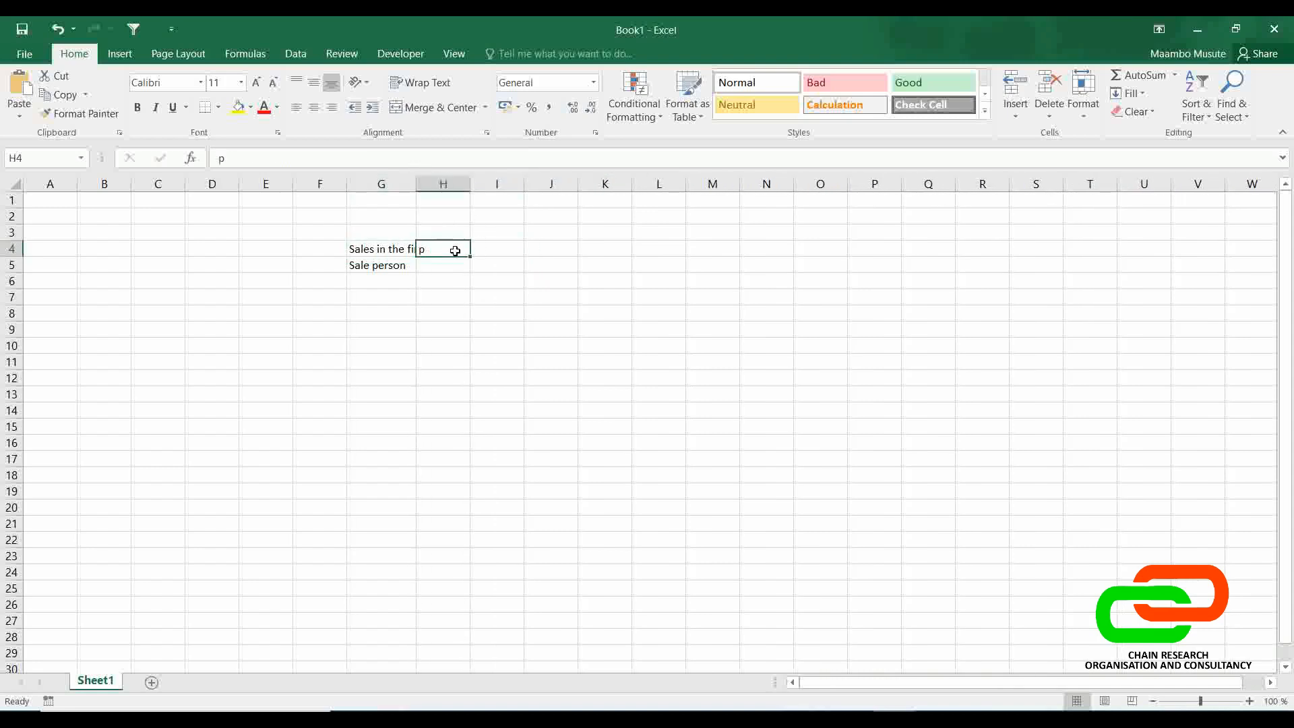
pyautogui.click(397, 268)
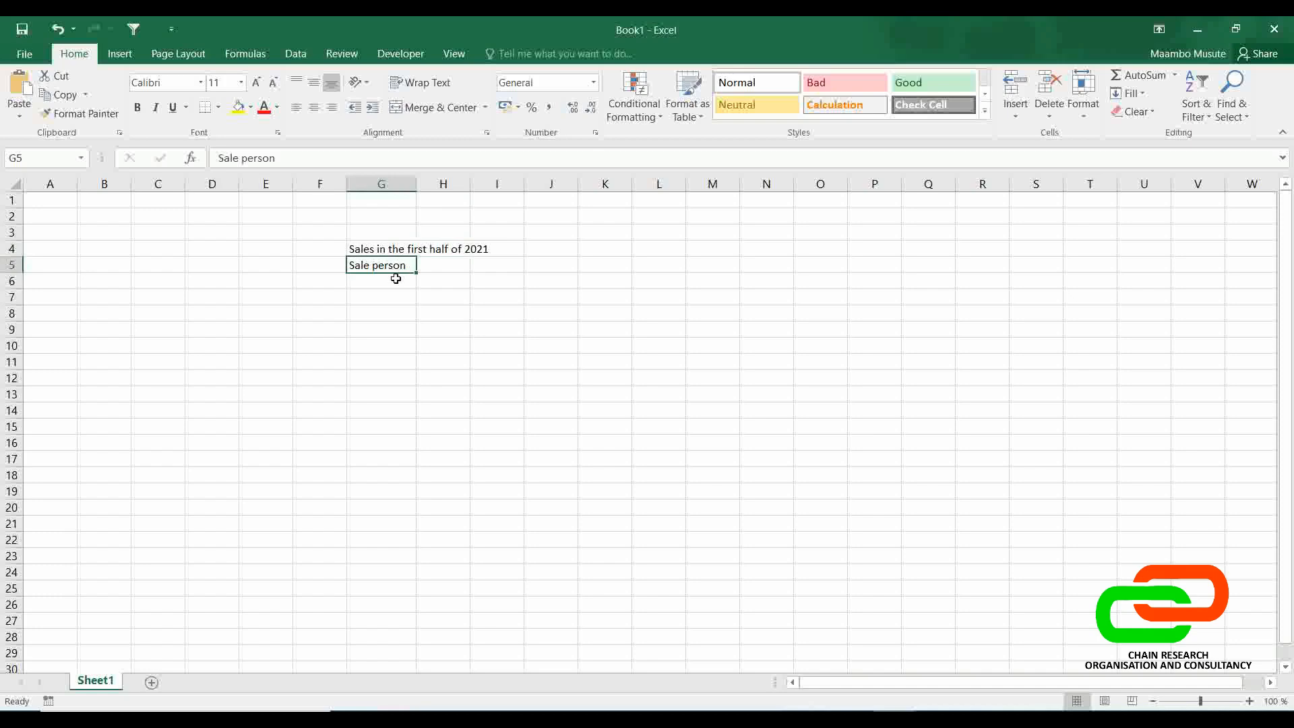
# - Enter six sample first names of sales people in cells G6 to G11, below the "Sale person" heading
pyautogui.click(396, 279)
pyautogui.write('John')
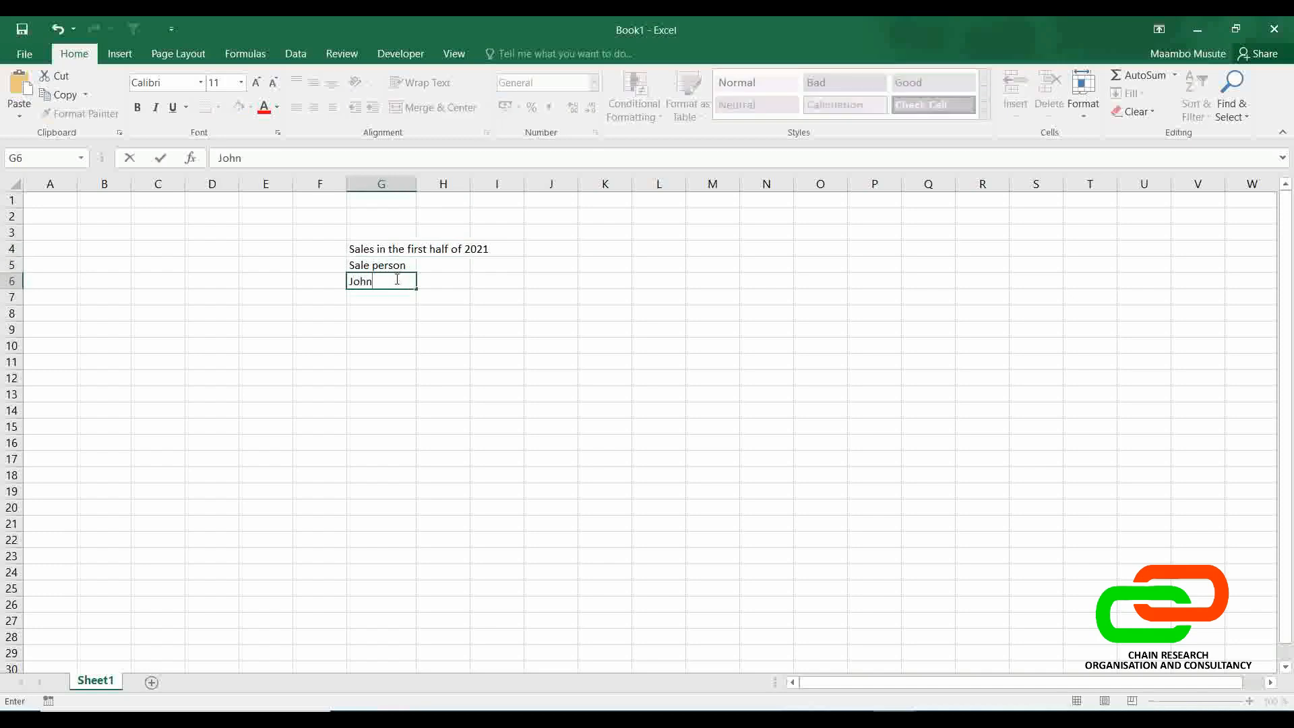
pyautogui.press('Return')
pyautogui.write('Lisa')
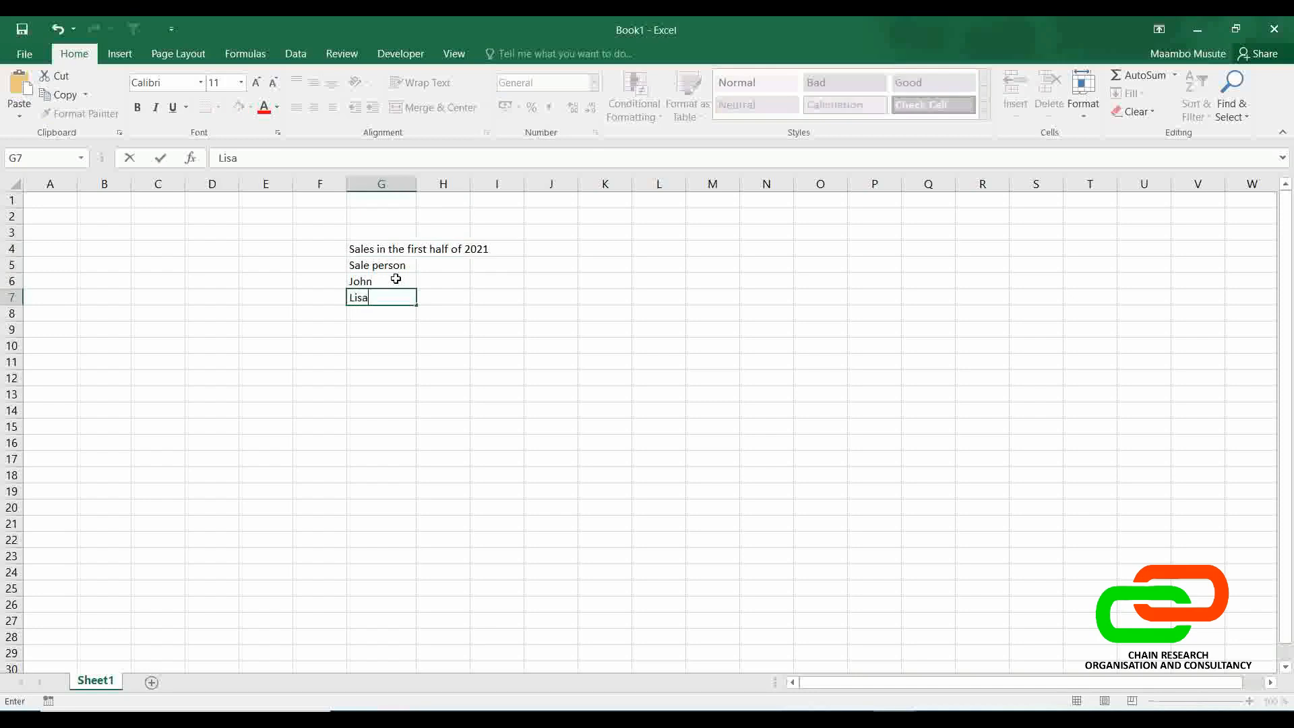
pyautogui.press('Return')
pyautogui.write('Taonga')
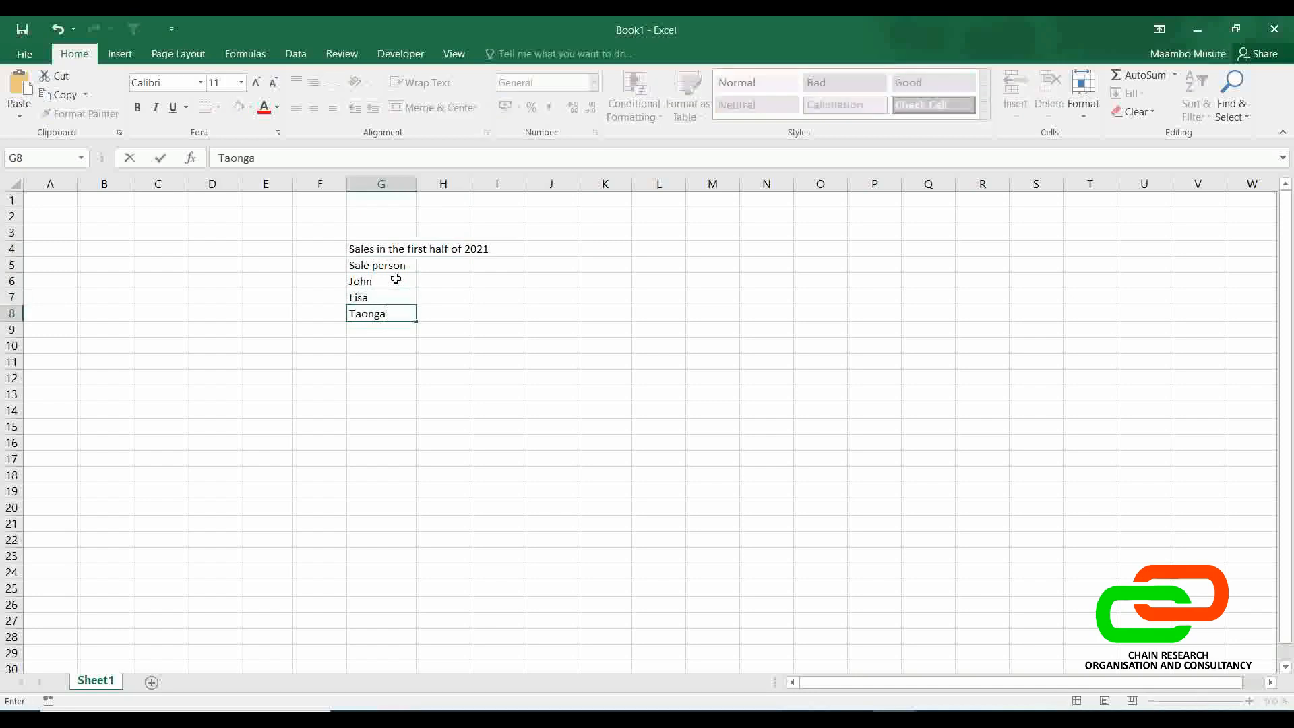
pyautogui.press('Return')
pyautogui.write('Natasha')
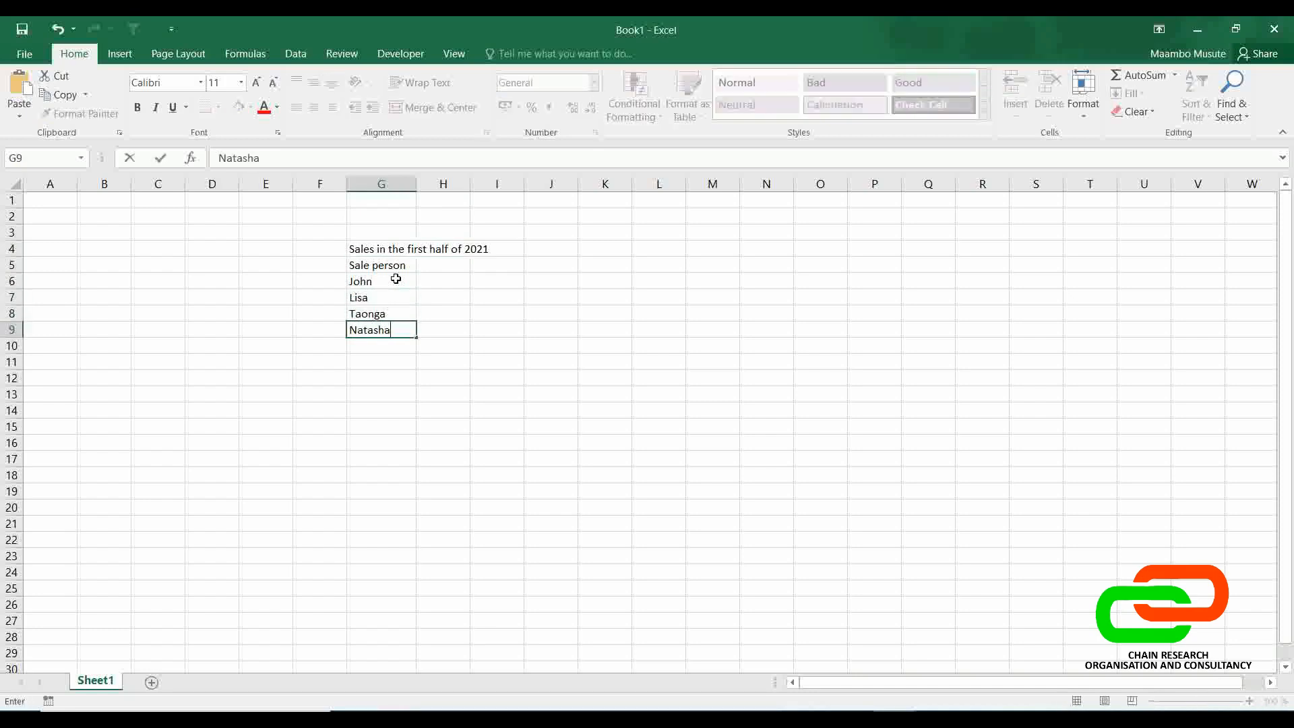
pyautogui.press('Return')
pyautogui.write('Mike')
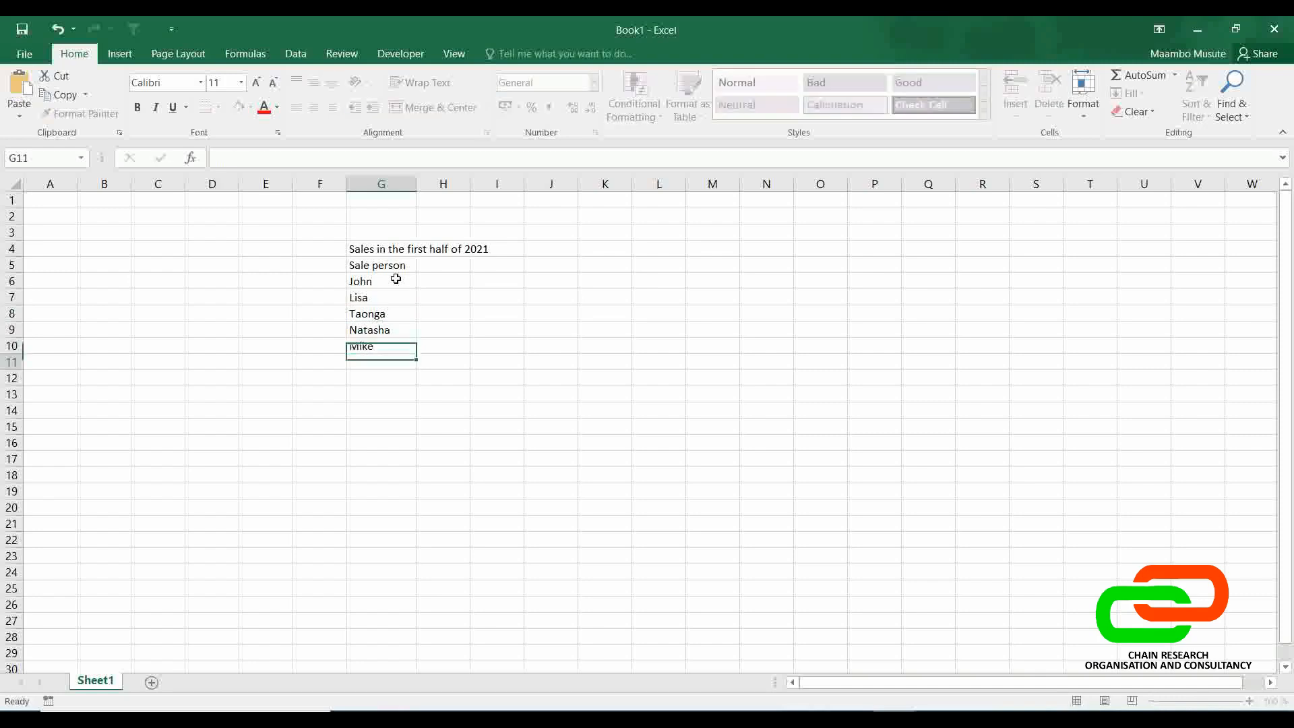
pyautogui.press('Return')
pyautogui.write('Peter')
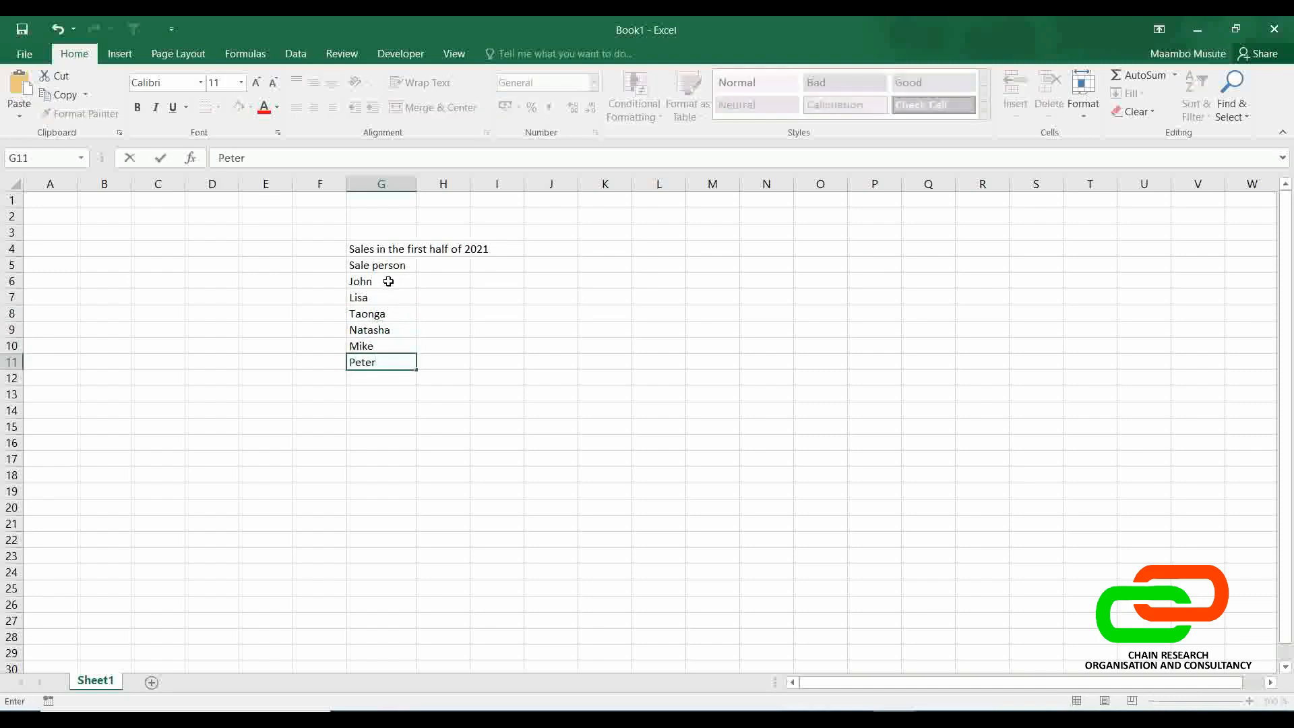
pyautogui.click(384, 280)
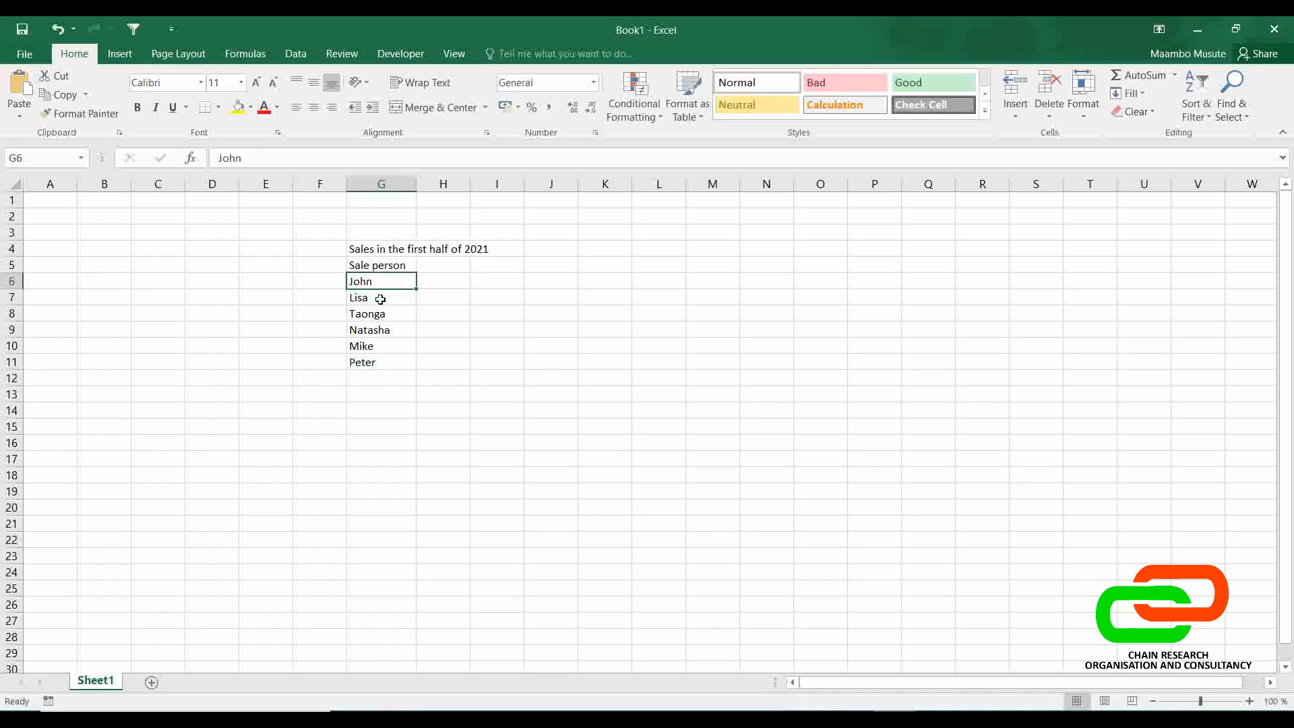
# - Change the heading in cell G5 to "Sale Representatives"
pyautogui.click(378, 266)
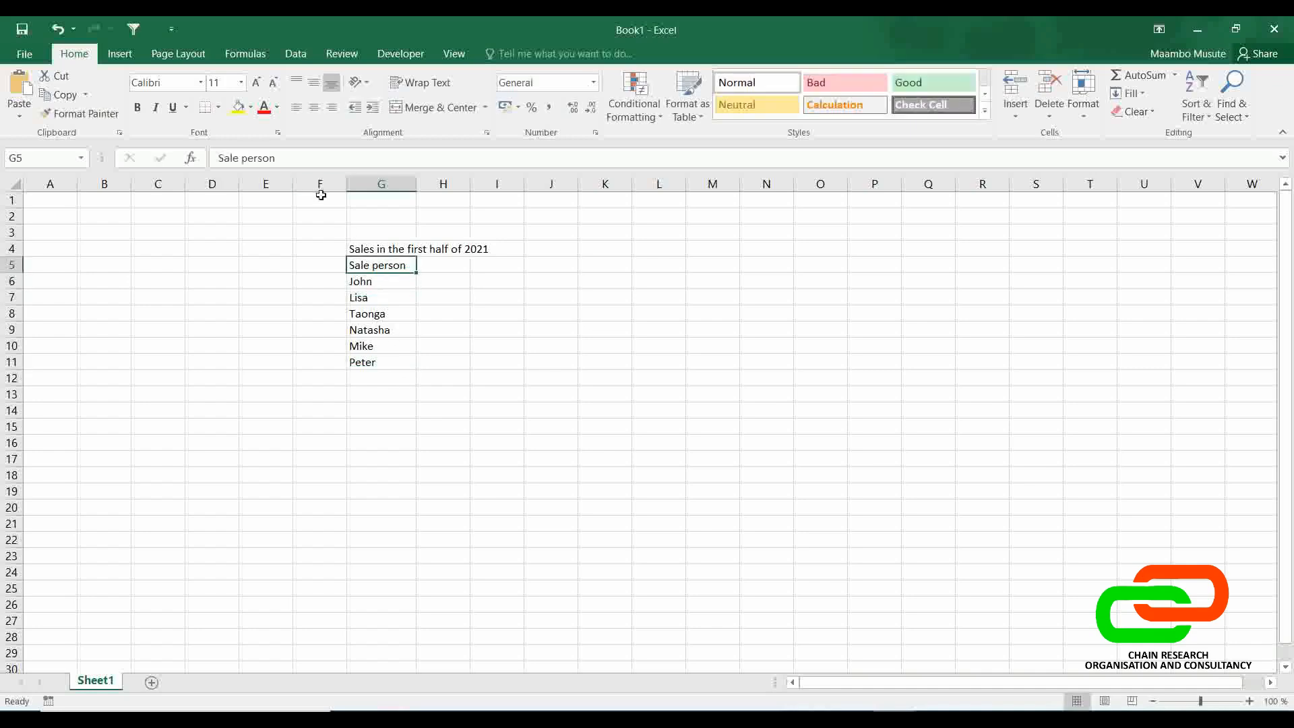
pyautogui.moveTo(275, 157); pyautogui.dragTo(243, 157)
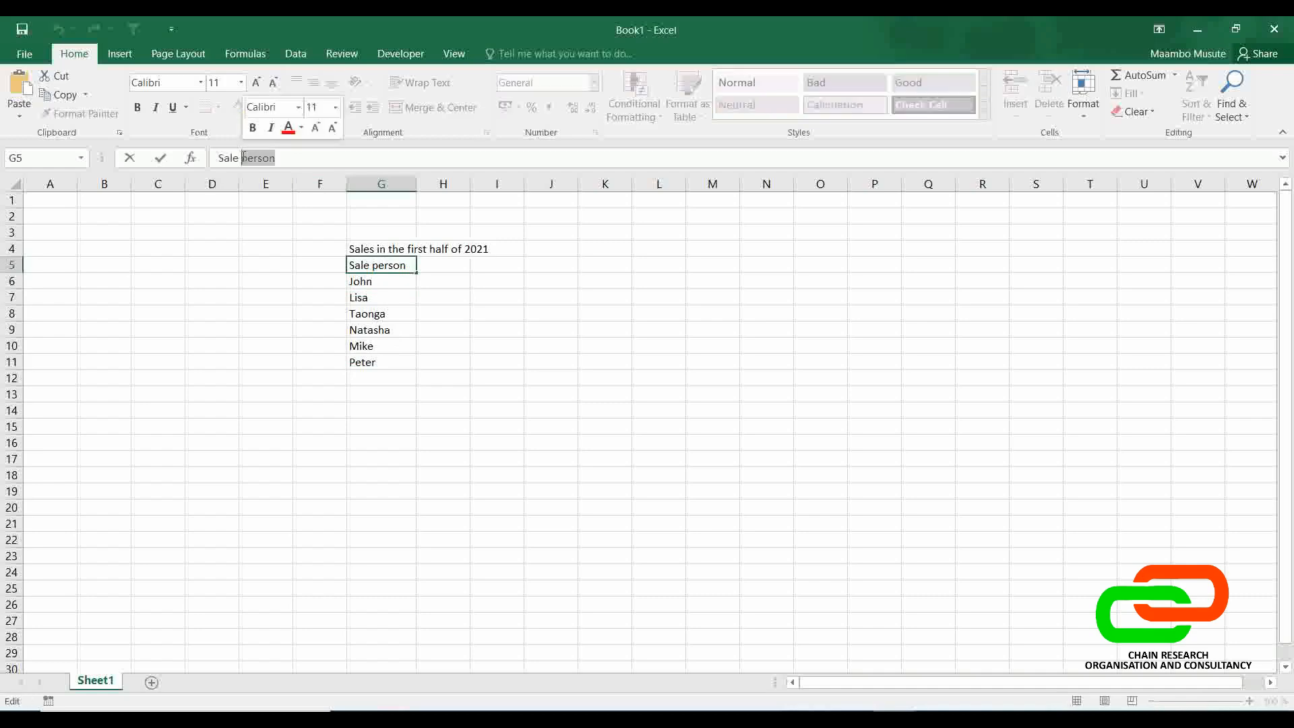
pyautogui.write('Rep')
pyautogui.write('resetn')
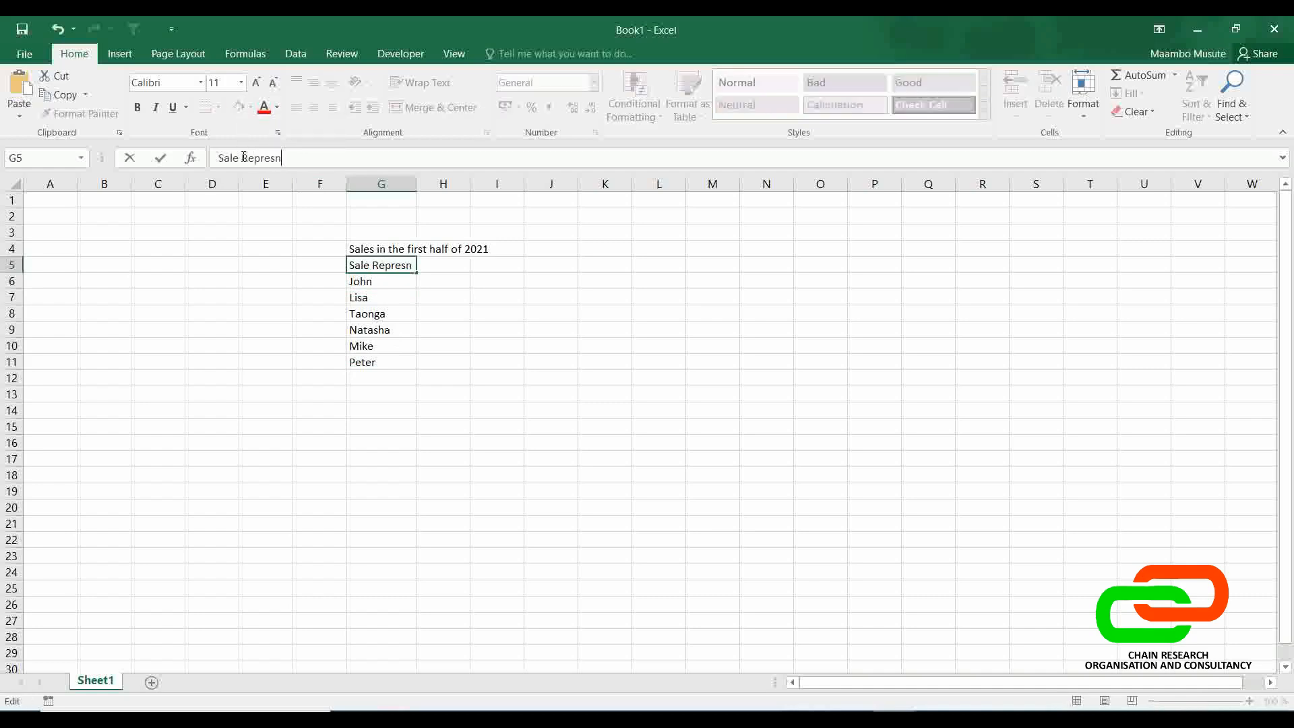
pyautogui.press('BackSpace')
pyautogui.press('BackSpace')
pyautogui.write('ntatives')
pyautogui.press('Return')
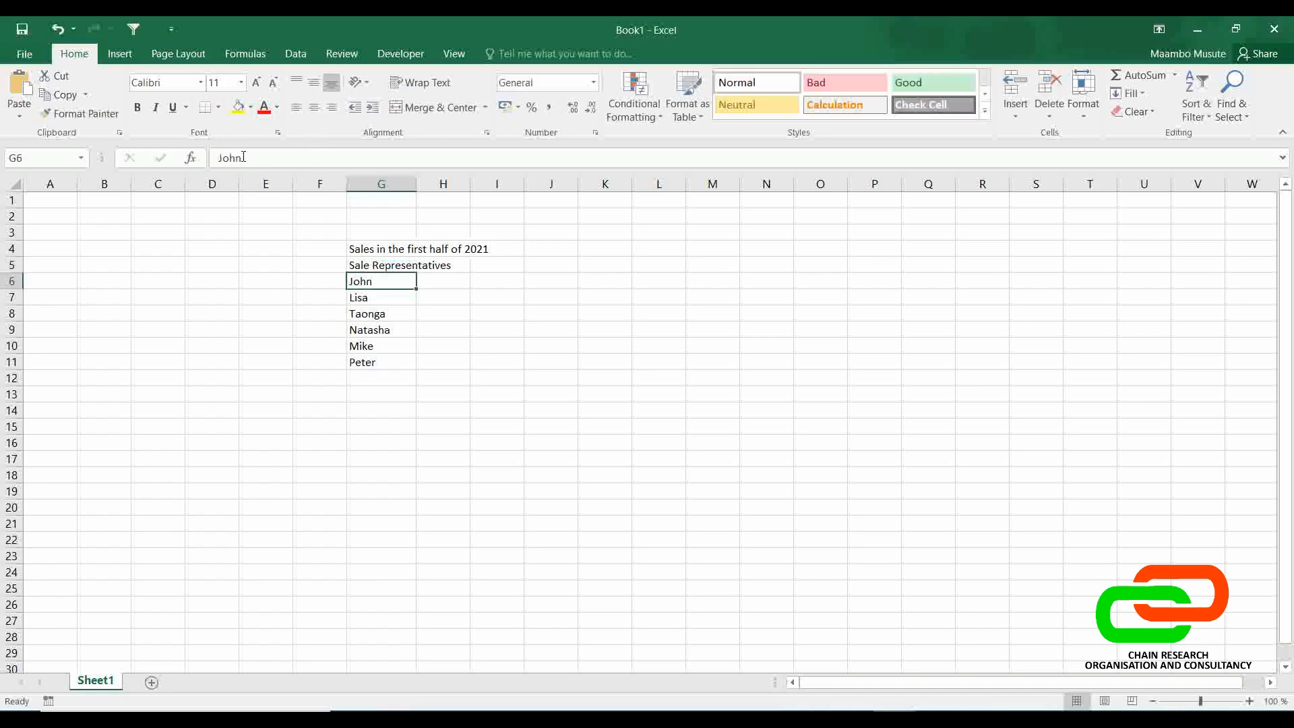
# - Retype the first name in cell G6 with a deliberate misspelling that has two extra letters "h"
pyautogui.click(494, 585)
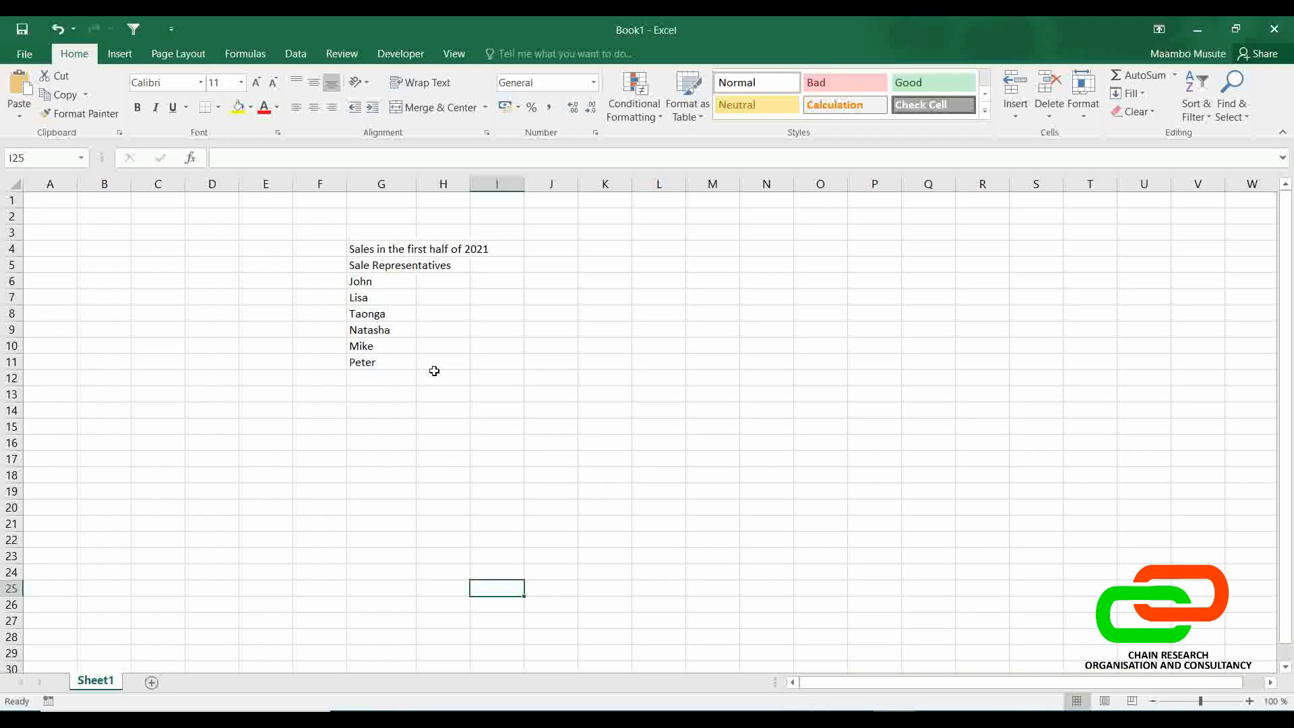
pyautogui.click(369, 315)
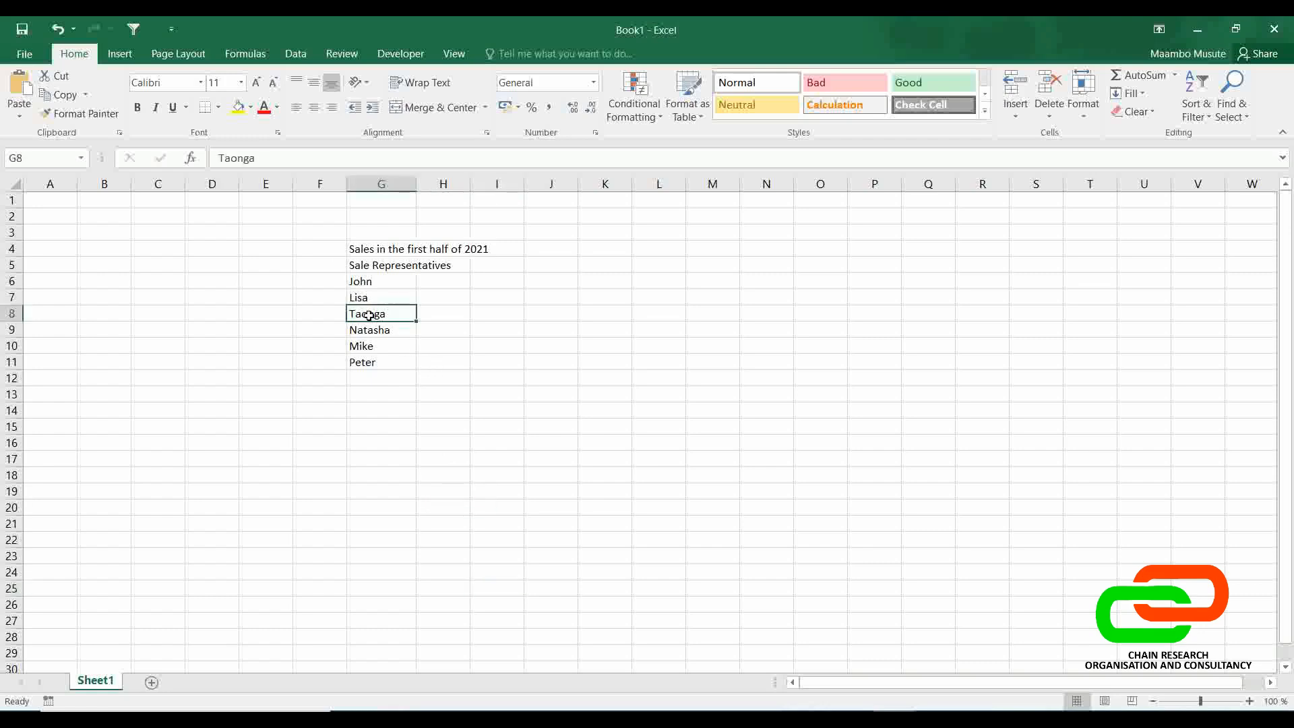
pyautogui.click(368, 283)
pyautogui.write('Jo')
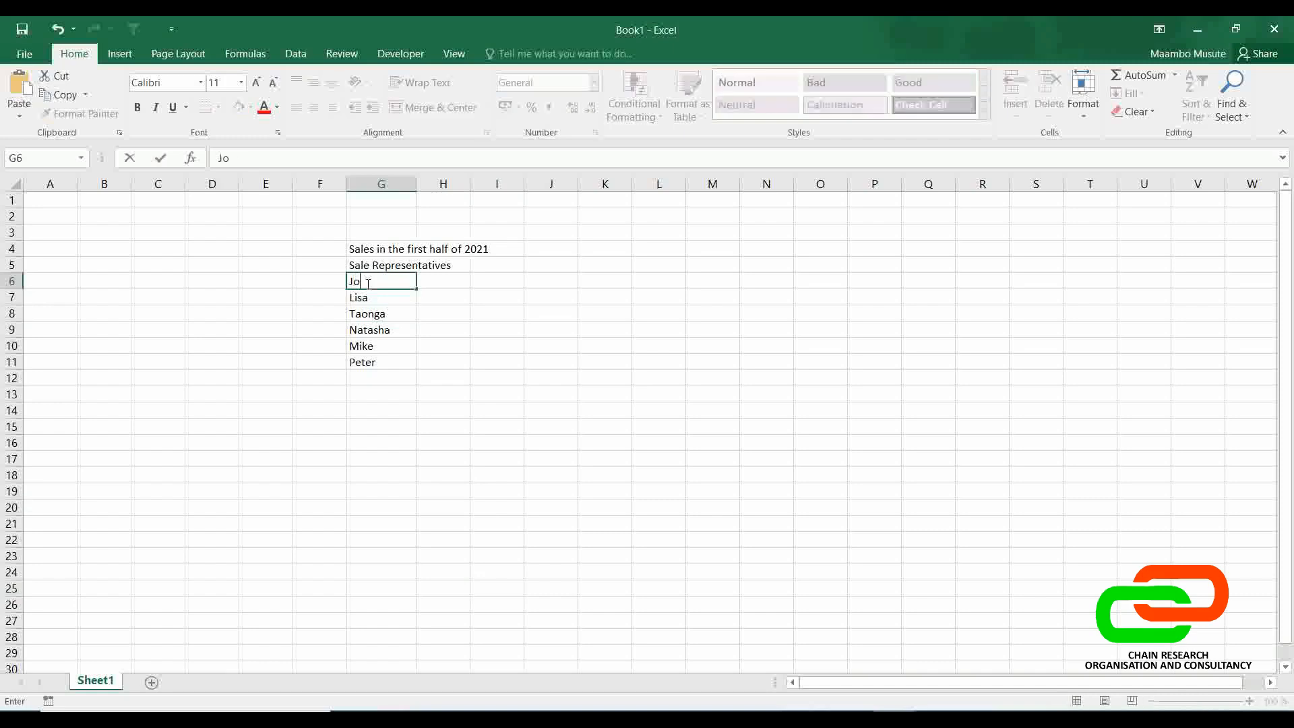
pyautogui.write('hhhn')
pyautogui.click(489, 357)
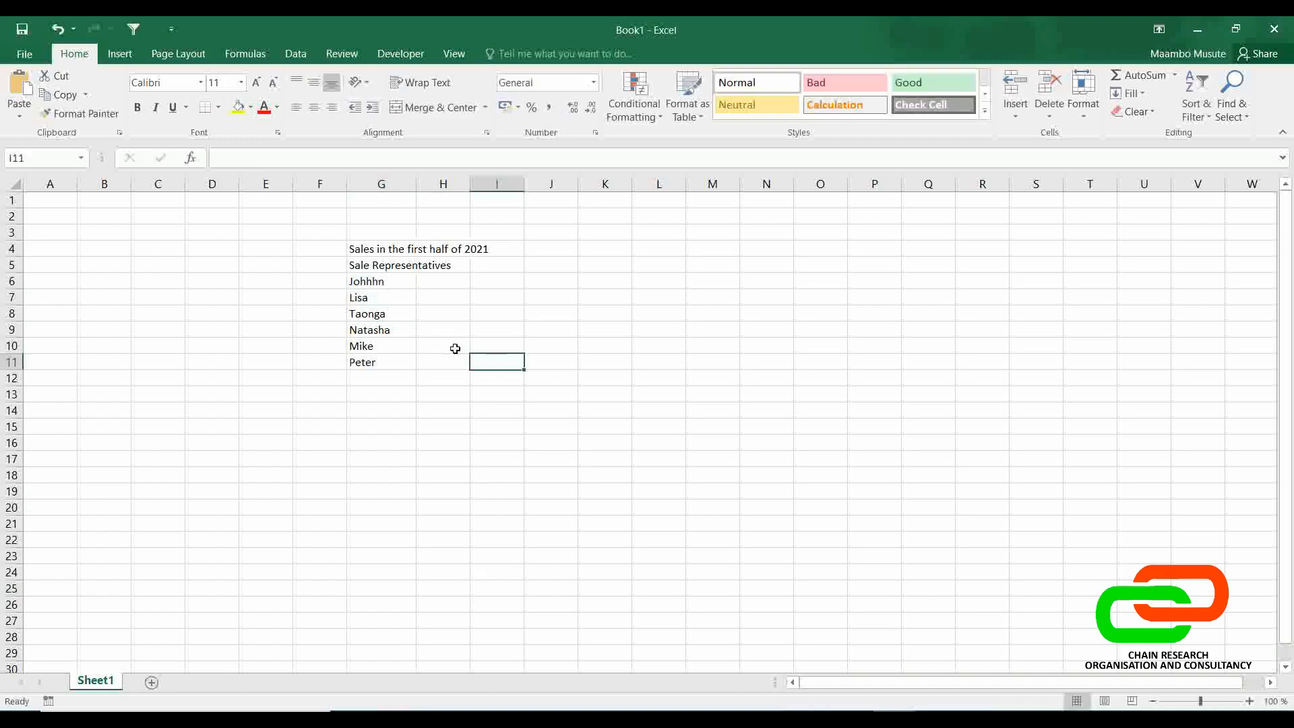
# - Overwrite cell G6 with another sample name, empty the cell, and undo the change
pyautogui.click(388, 284)
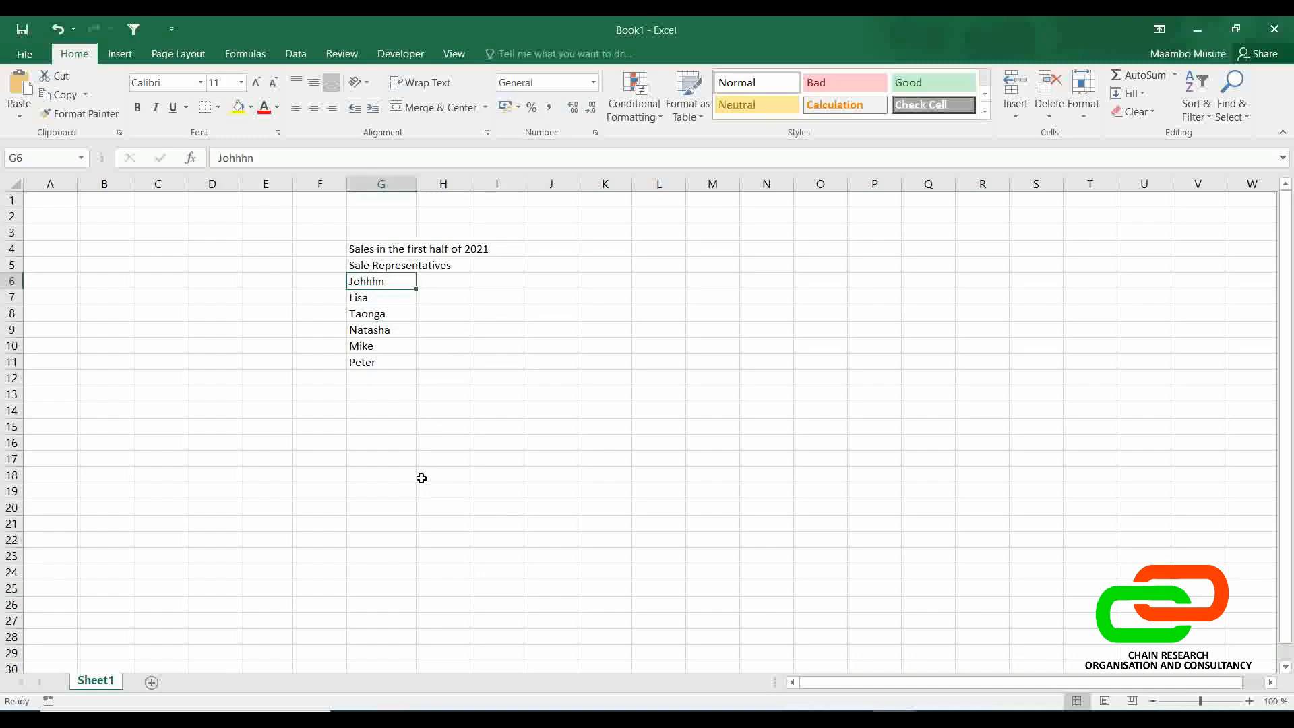
pyautogui.click(605, 388)
pyautogui.click(373, 282)
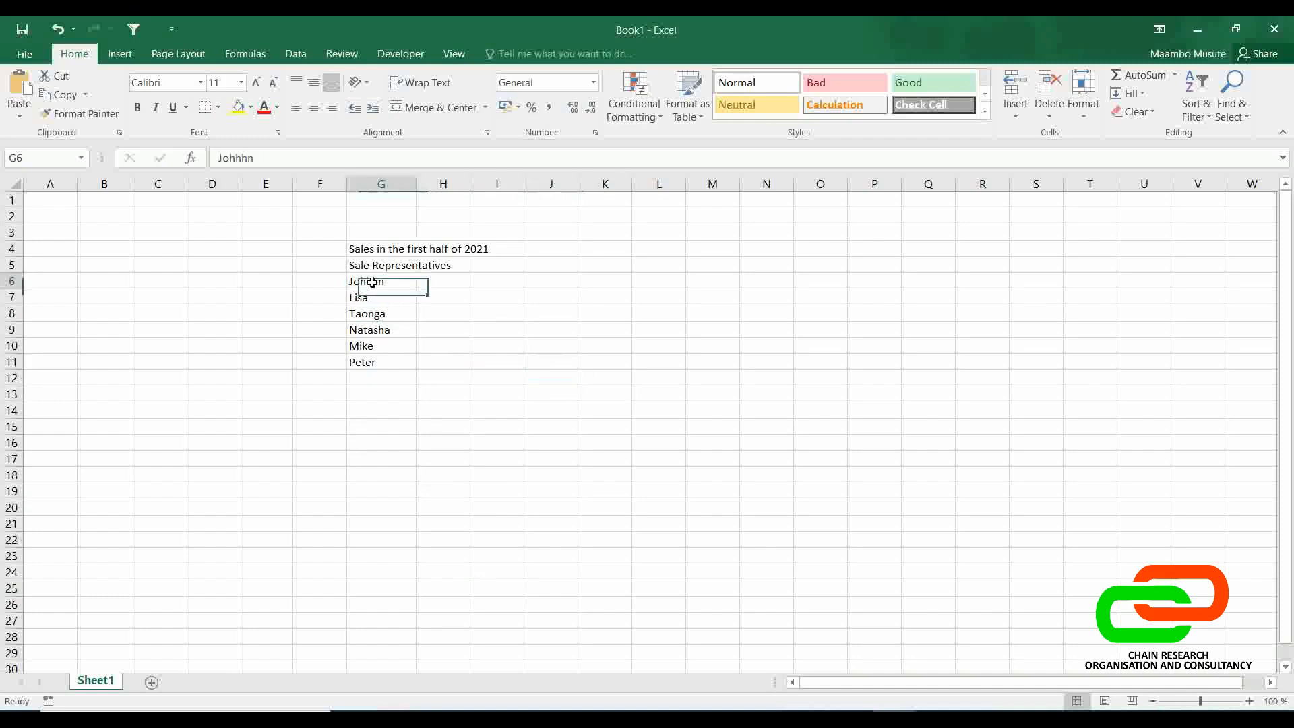
pyautogui.write('lisa')
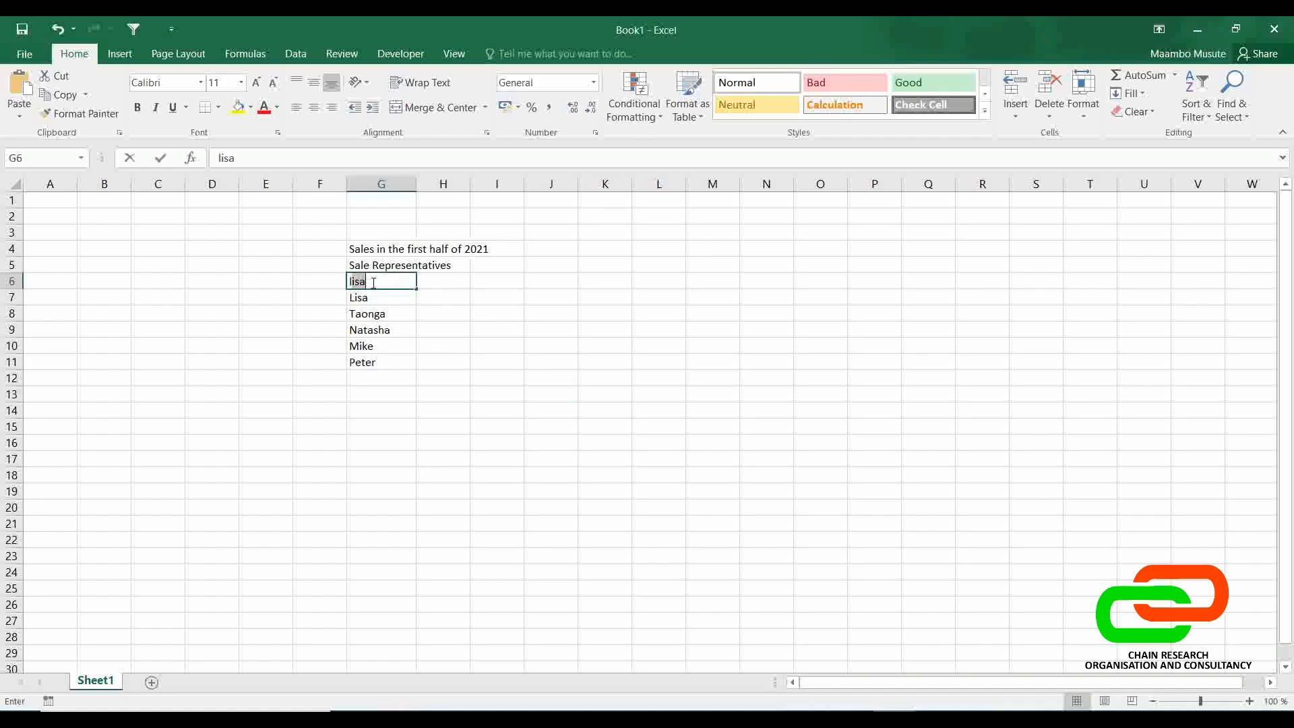
pyautogui.press('BackSpace')
pyautogui.press('BackSpace')
pyautogui.press('BackSpace')
pyautogui.press('BackSpace')
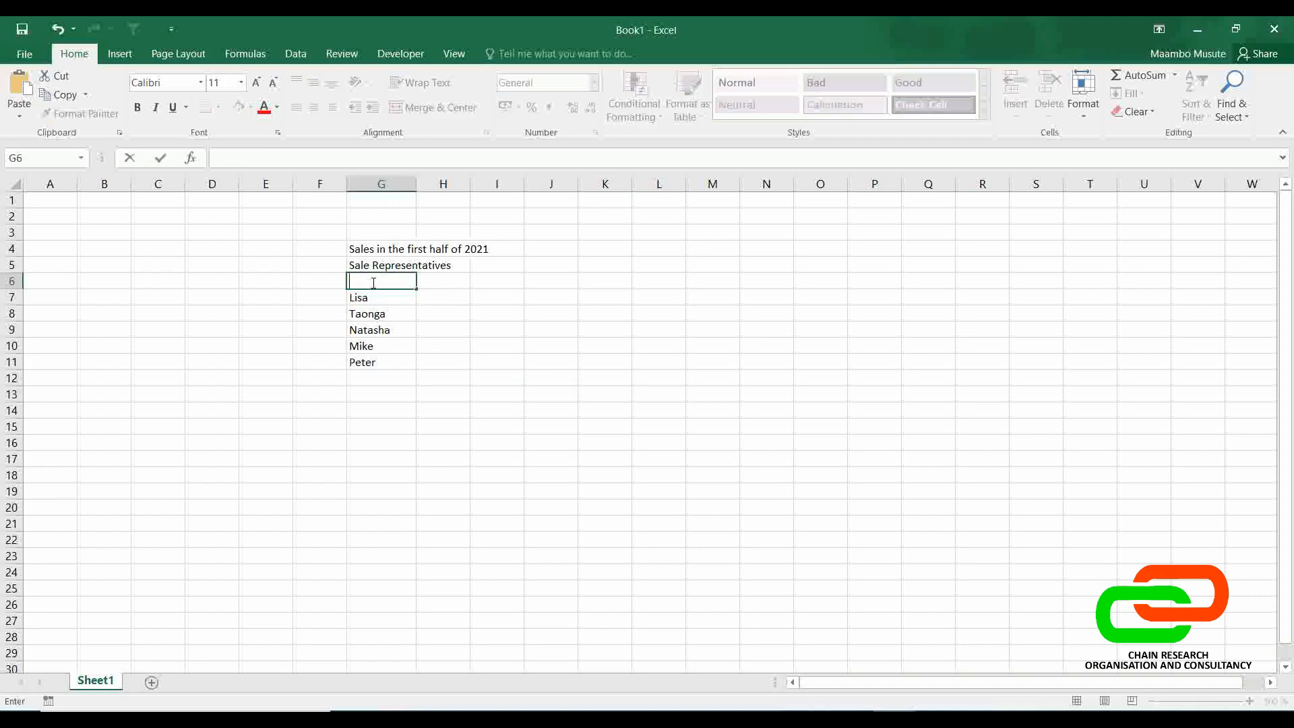
pyautogui.click(445, 378)
pyautogui.hotkey('ctrl', 'z')
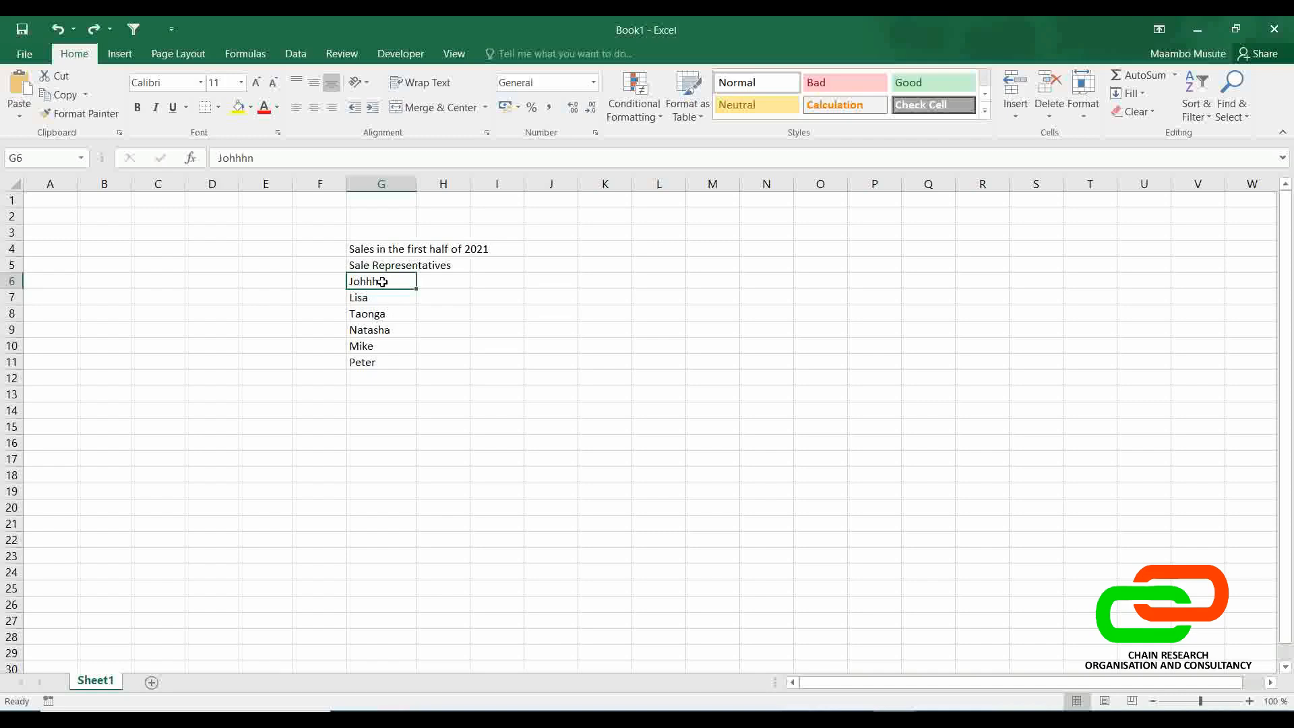
# - Replace the content of G6 with a single letter, erase it, and restore the name by undoing
pyautogui.write('t')
pyautogui.press('BackSpace')
pyautogui.press('BackSpace')
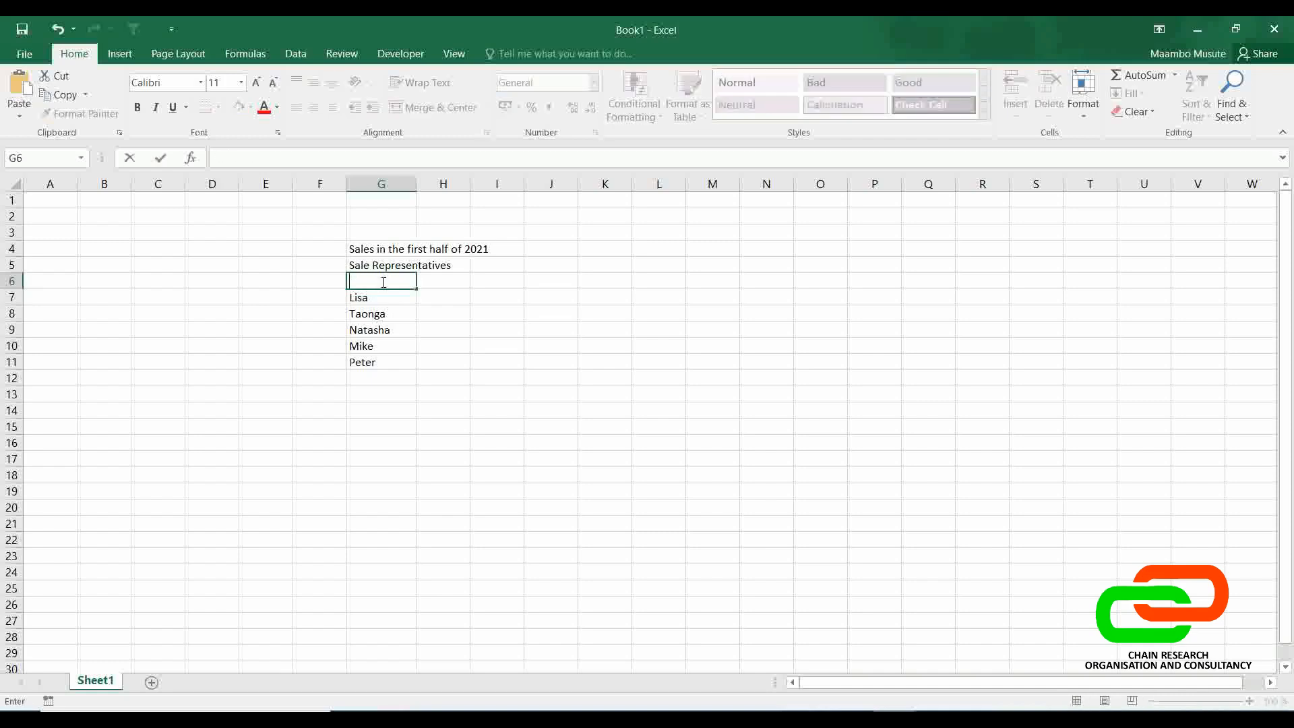
pyautogui.click(460, 339)
pyautogui.hotkey('ctrl', 'z')
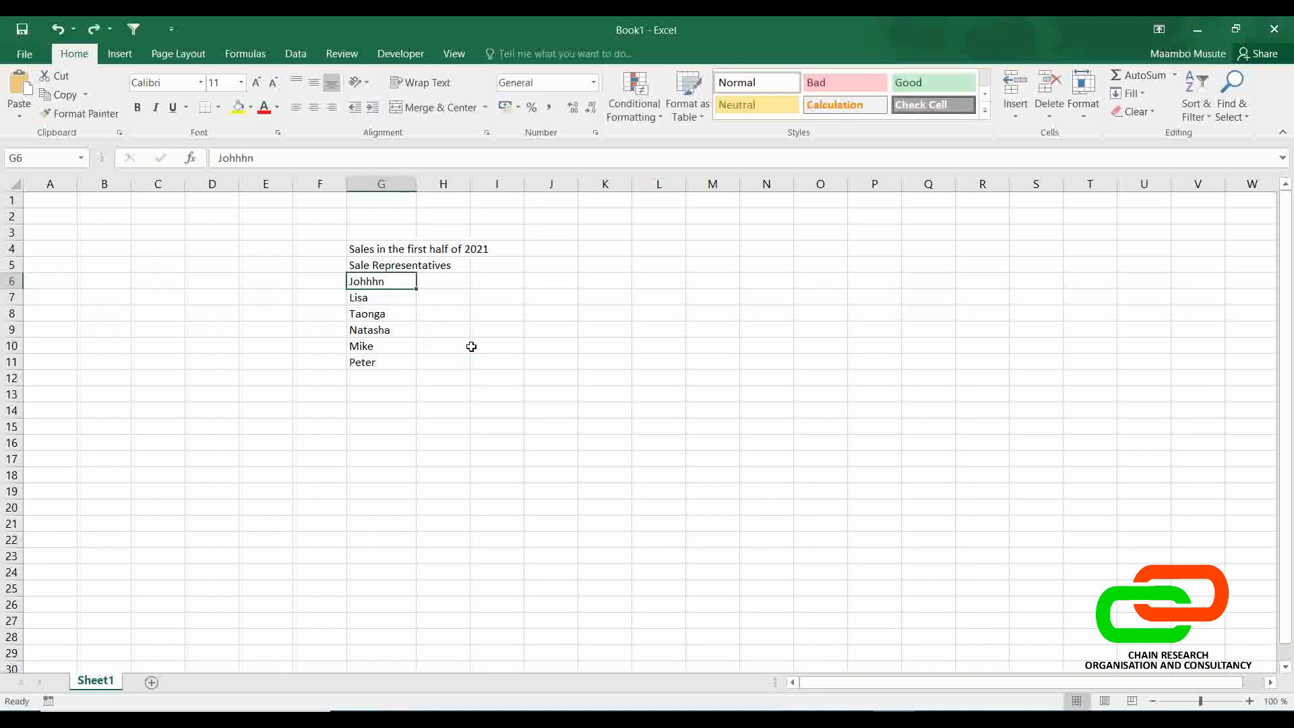
# - Edit the misspelled name directly within cell G6 to remove the two extra letters "h"
pyautogui.doubleClick(391, 281)
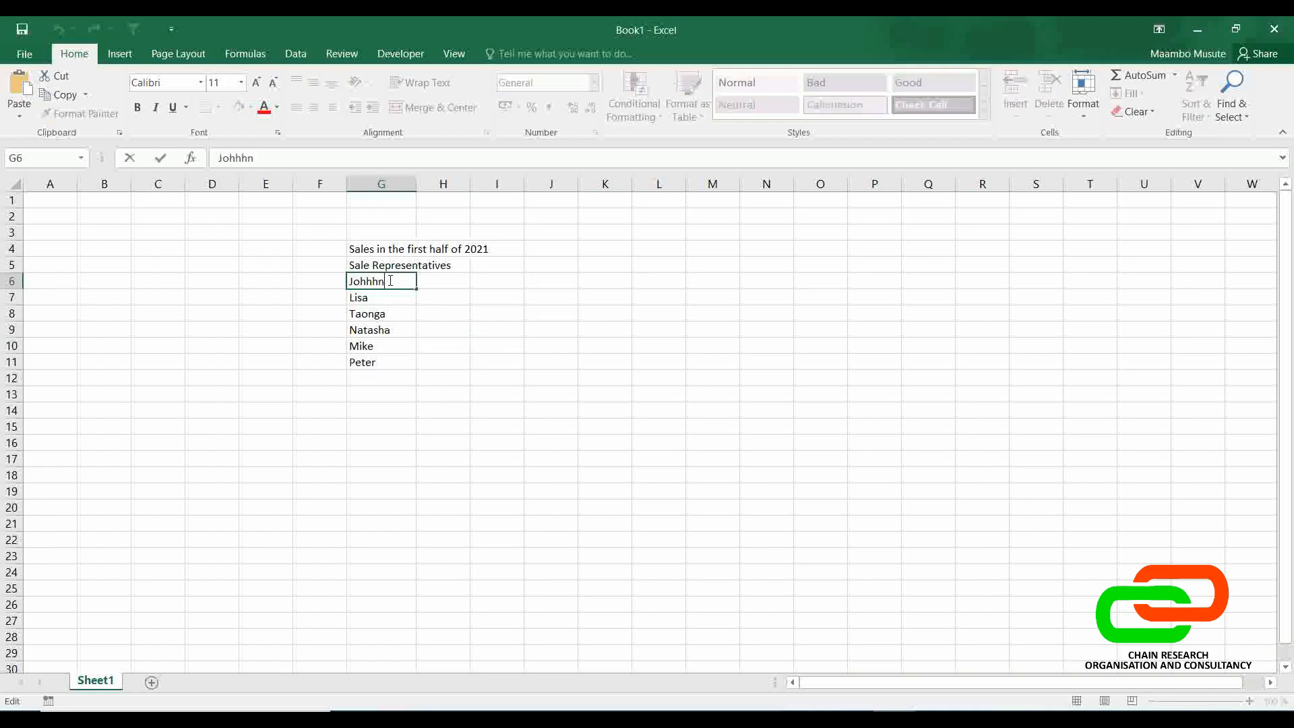
pyautogui.press('BackSpace')
pyautogui.press('BackSpace')
pyautogui.press('BackSpace')
pyautogui.write('n')
pyautogui.press('Return')
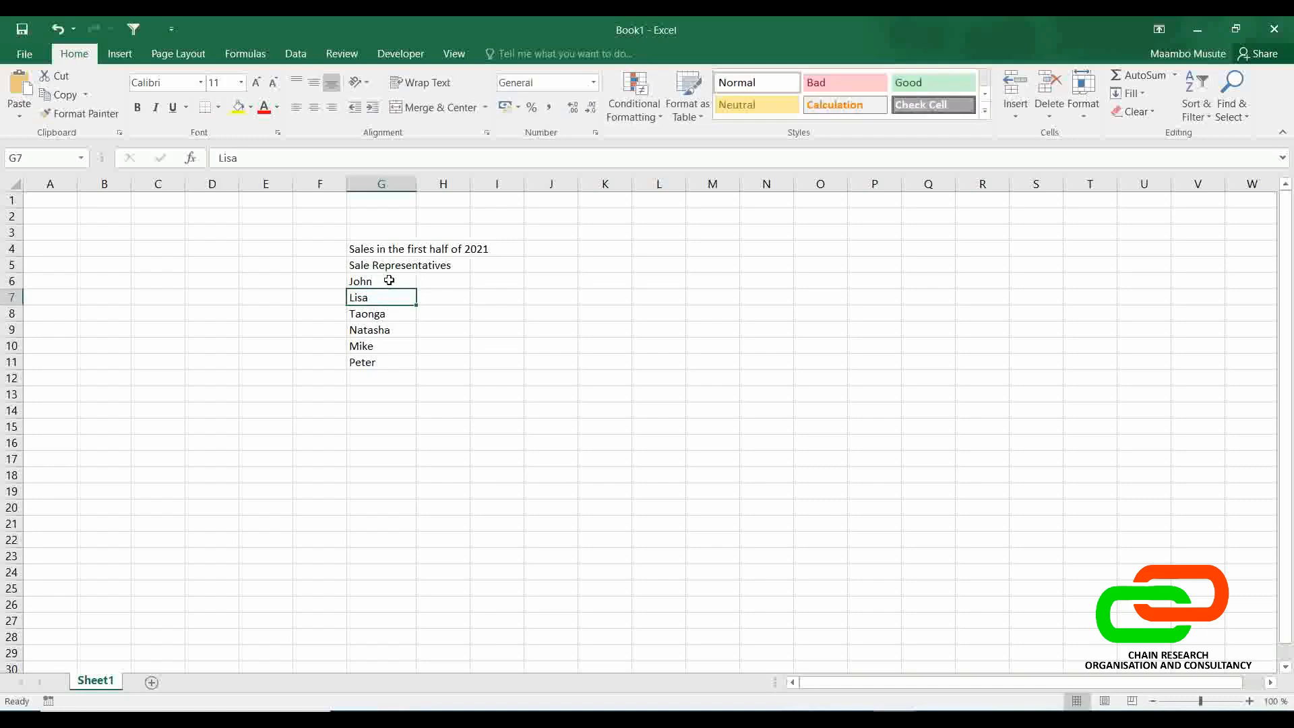
# - Edit the name in cell G6 so that its final "n" becomes "nny"
pyautogui.click(380, 282)
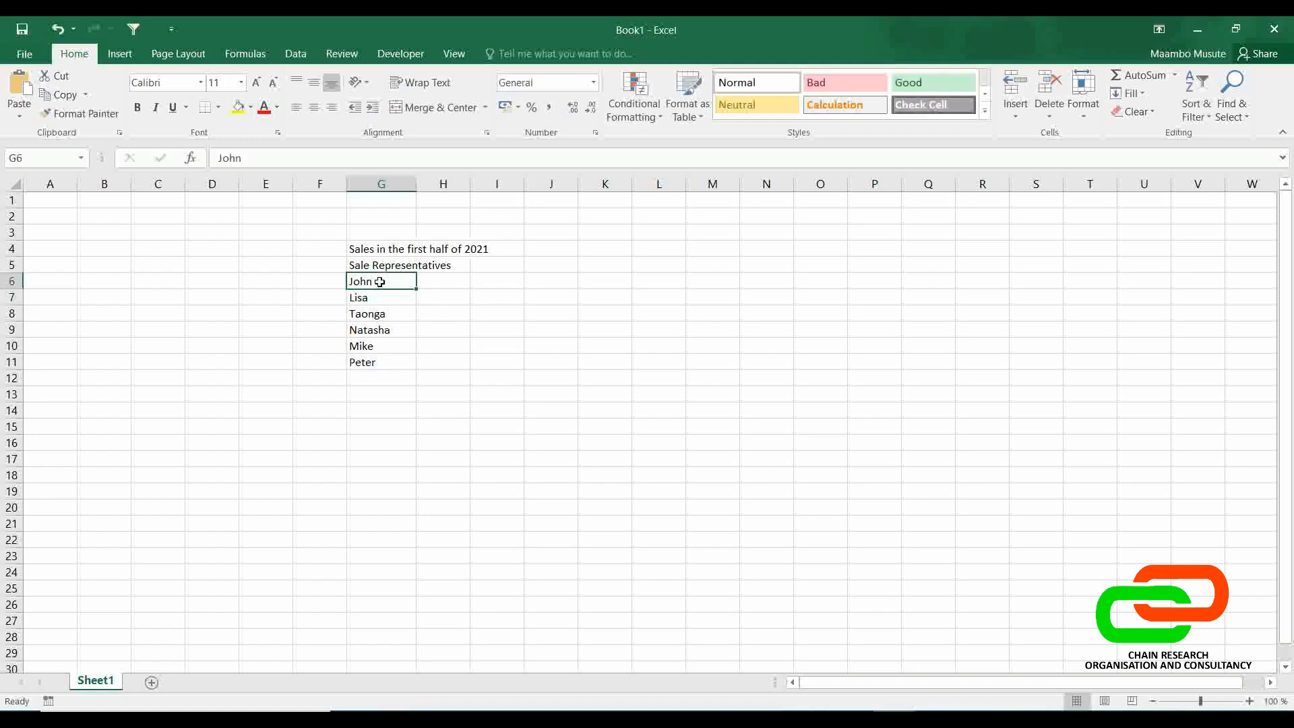
pyautogui.click(244, 156)
pyautogui.press('BackSpace')
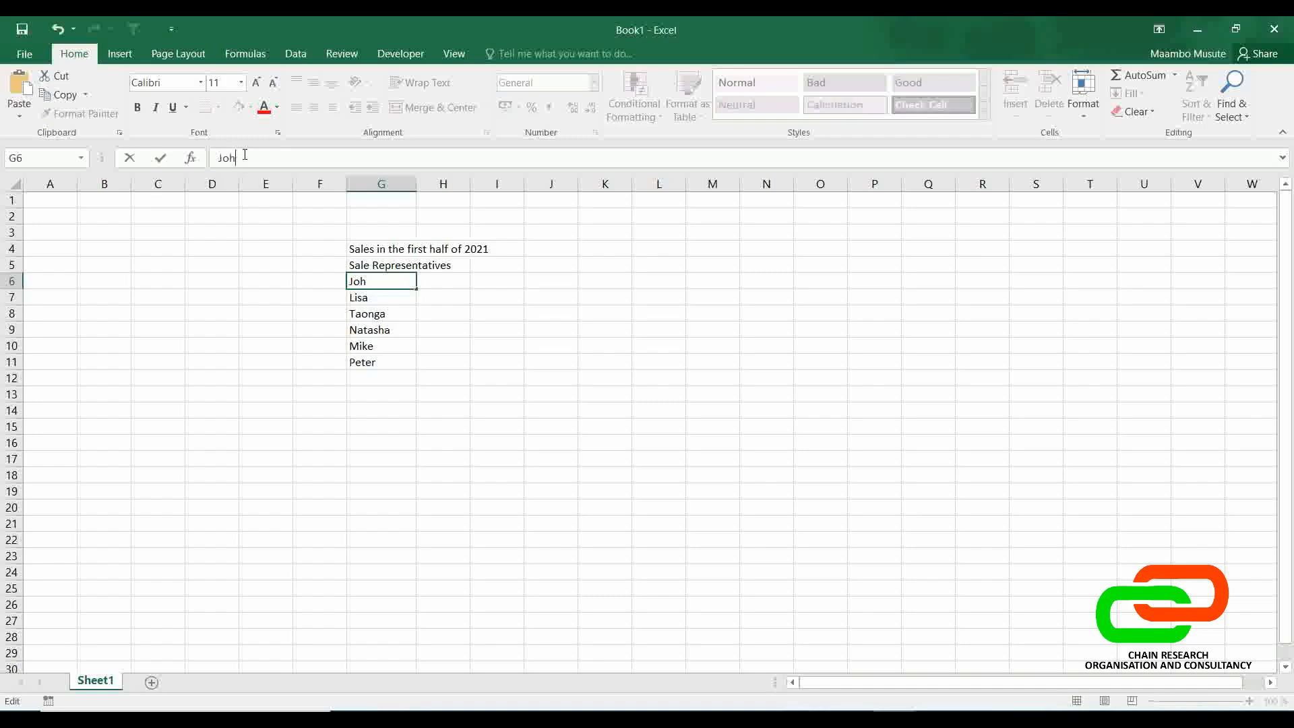
pyautogui.write('nny')
pyautogui.press('Return')
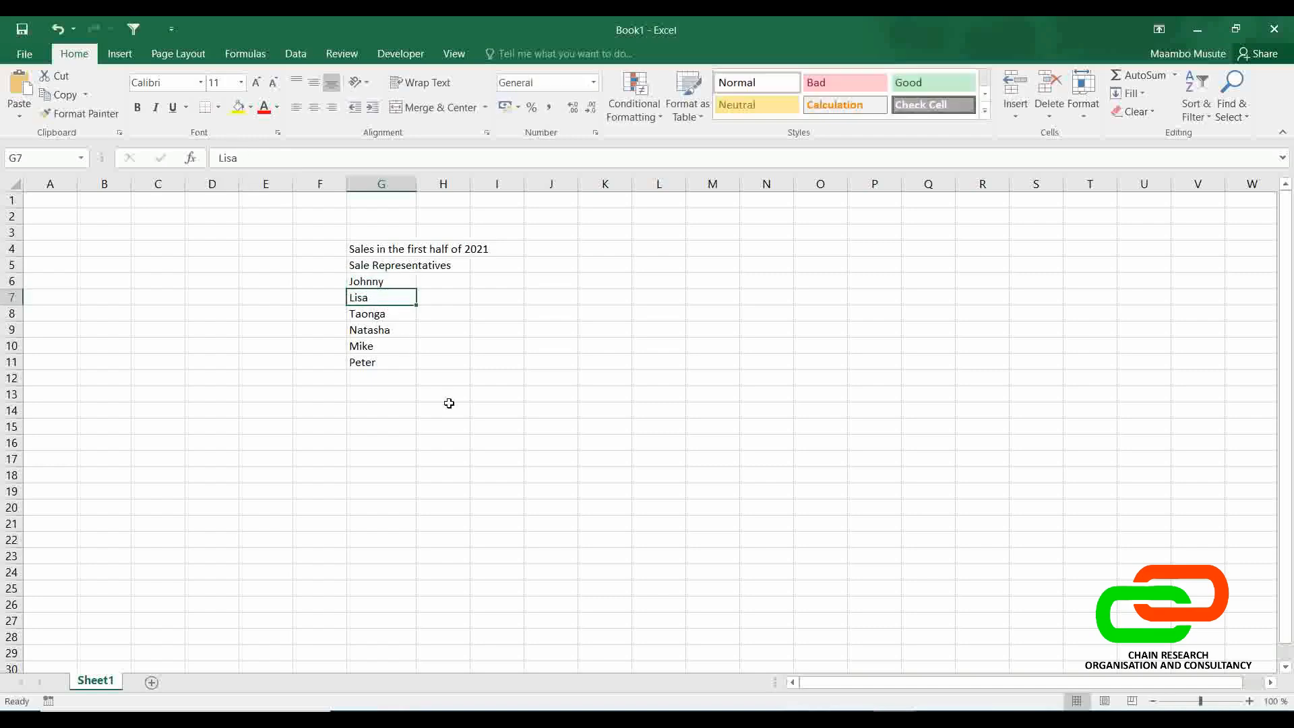
# - Start overwriting the name in cell G10 and cancel the entry
pyautogui.click(393, 281)
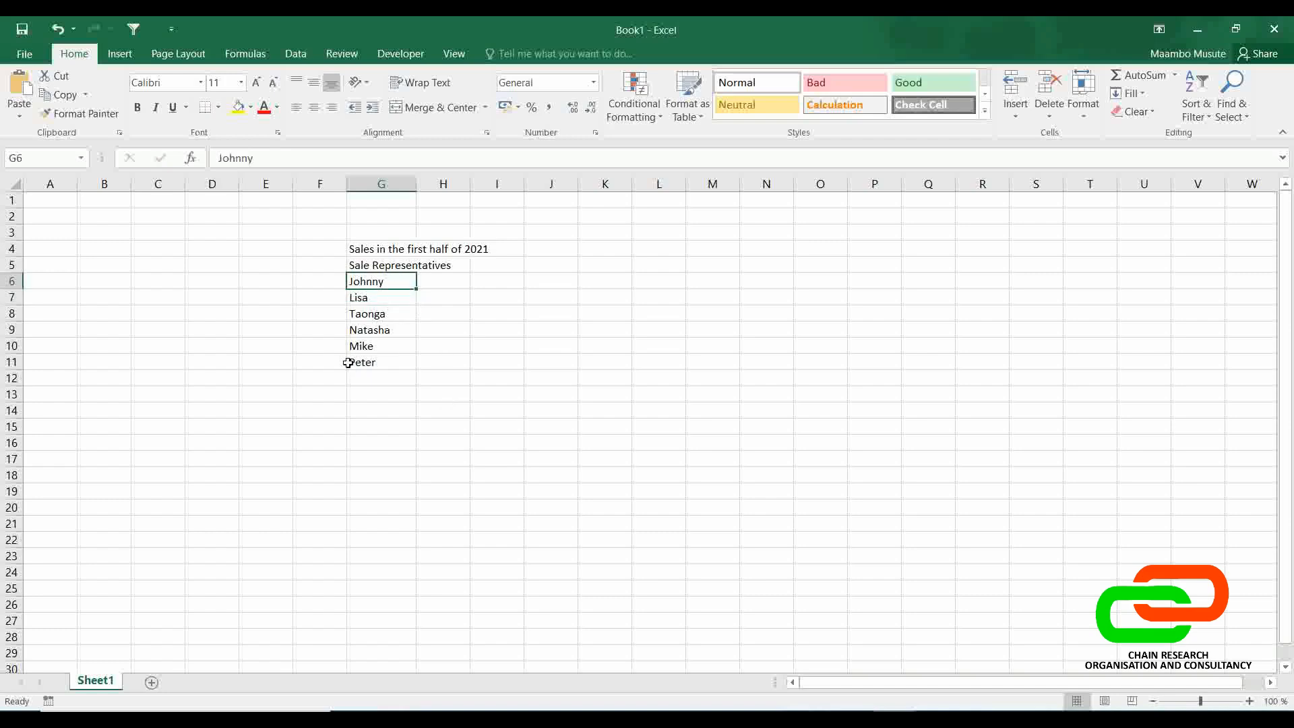
pyautogui.click(376, 352)
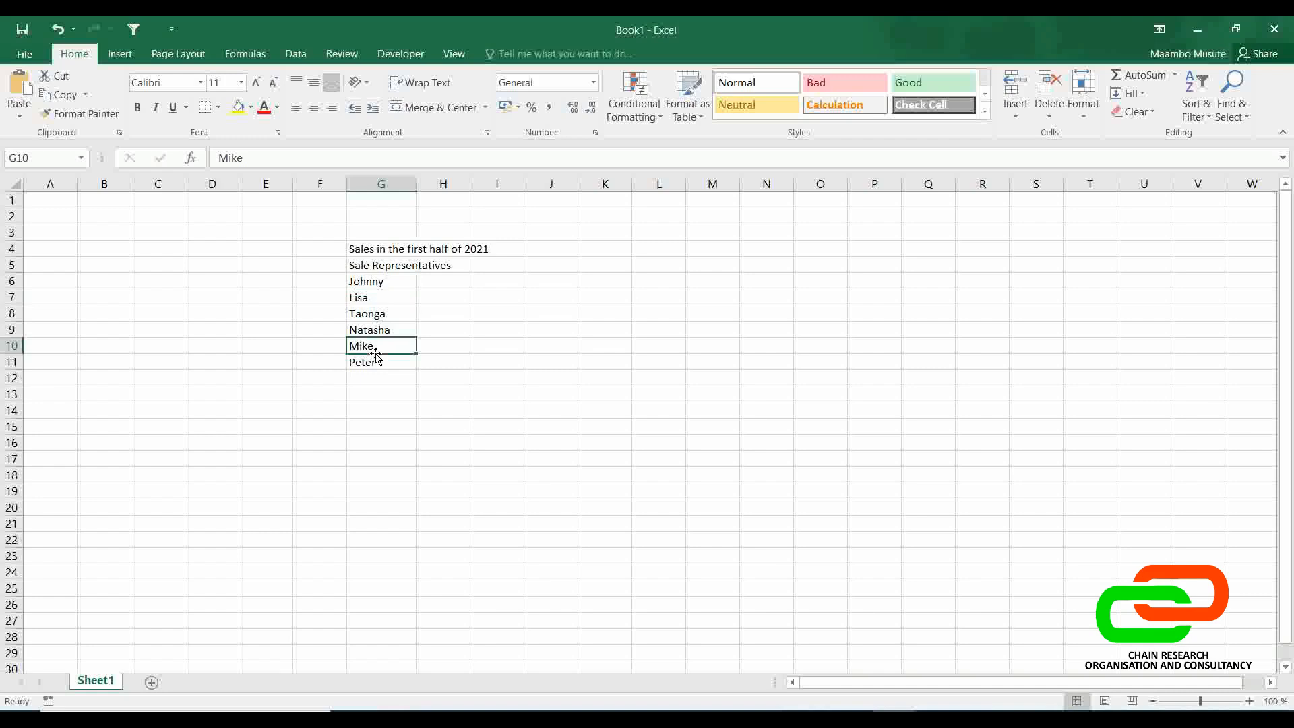
pyautogui.write('qe')
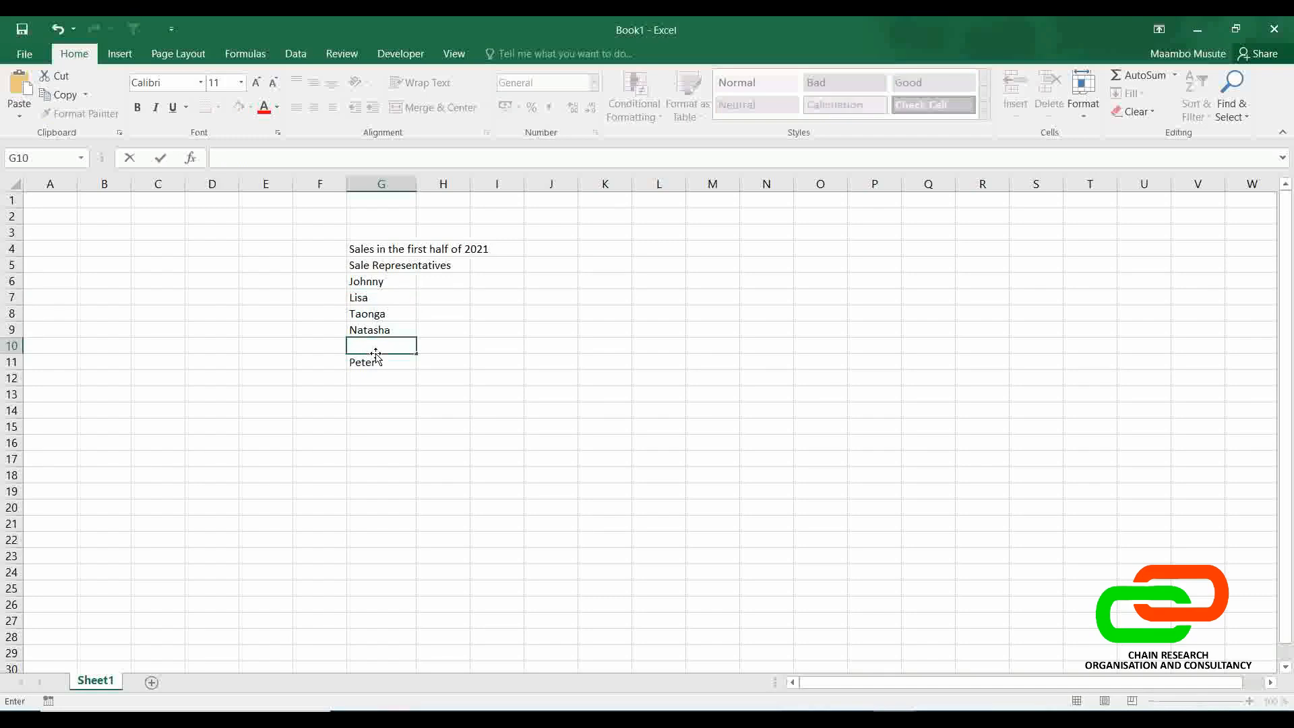
pyautogui.press('Escape')
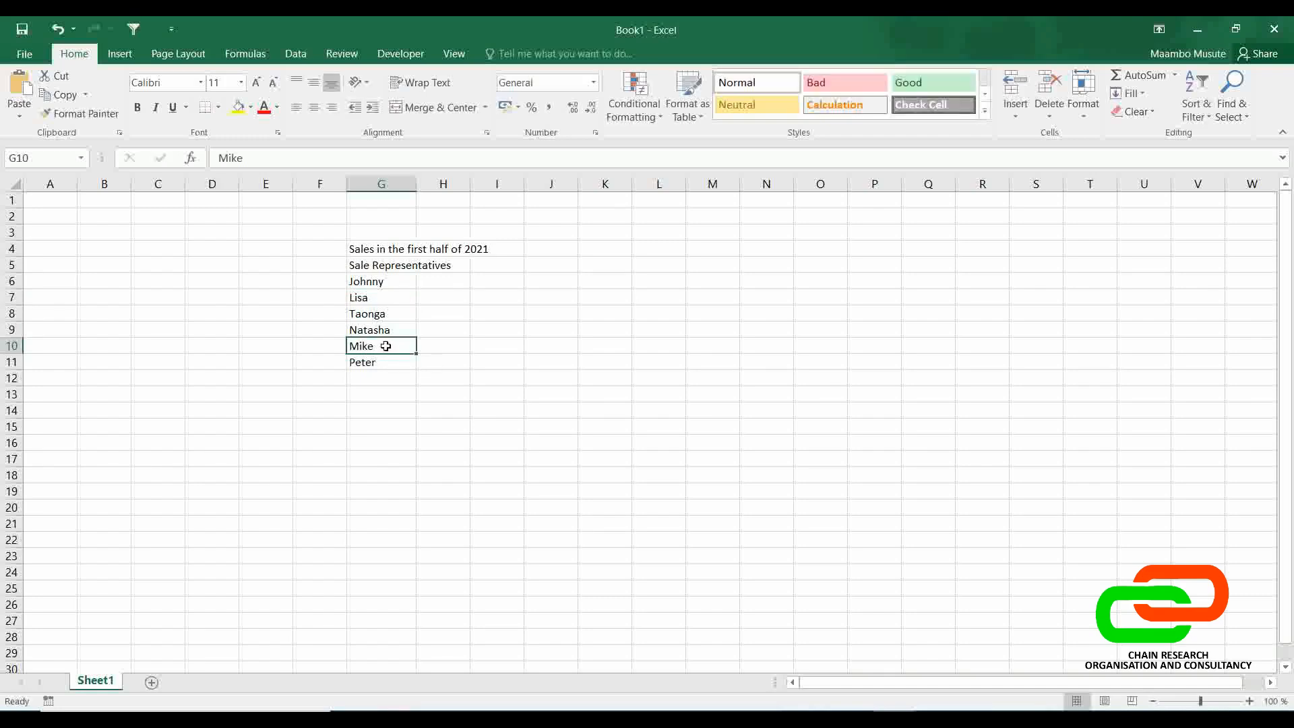
# - Open the entries in G10 and G11 for editing, leave both as they are, and select cell H6
pyautogui.doubleClick(386, 346)
pyautogui.click(407, 395)
pyautogui.click(378, 360)
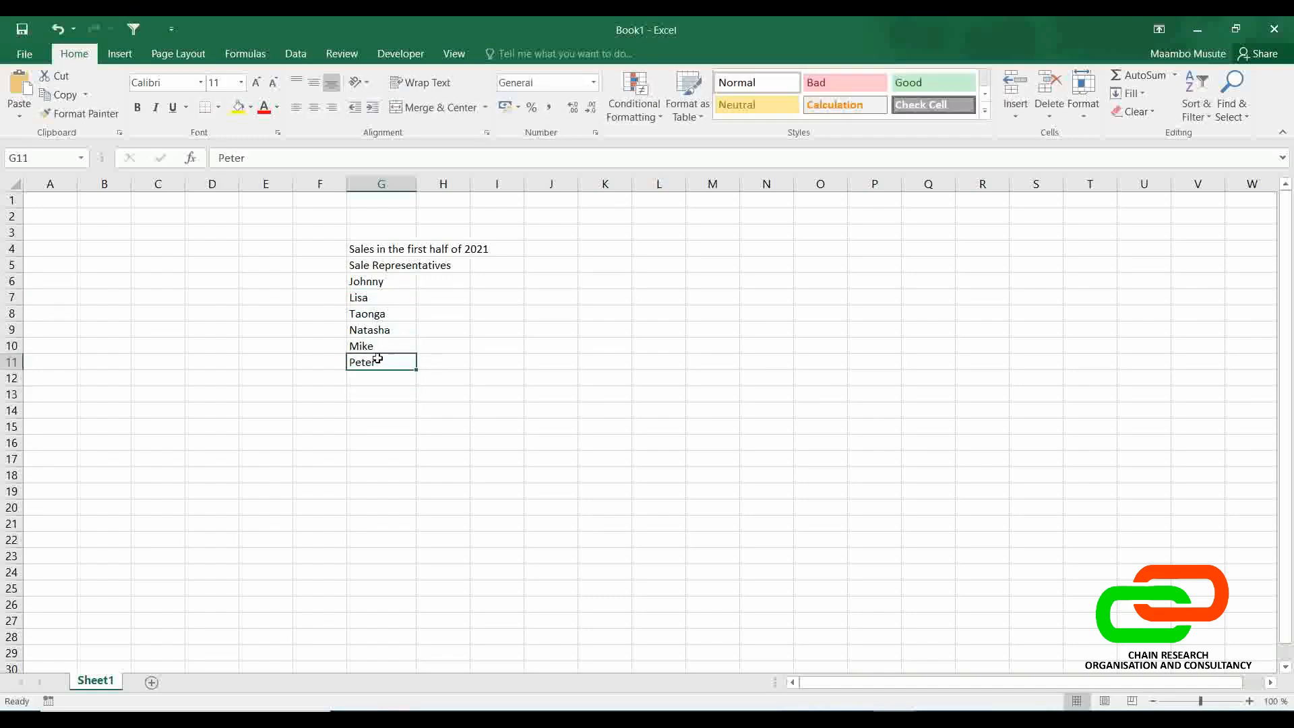
pyautogui.click(249, 158)
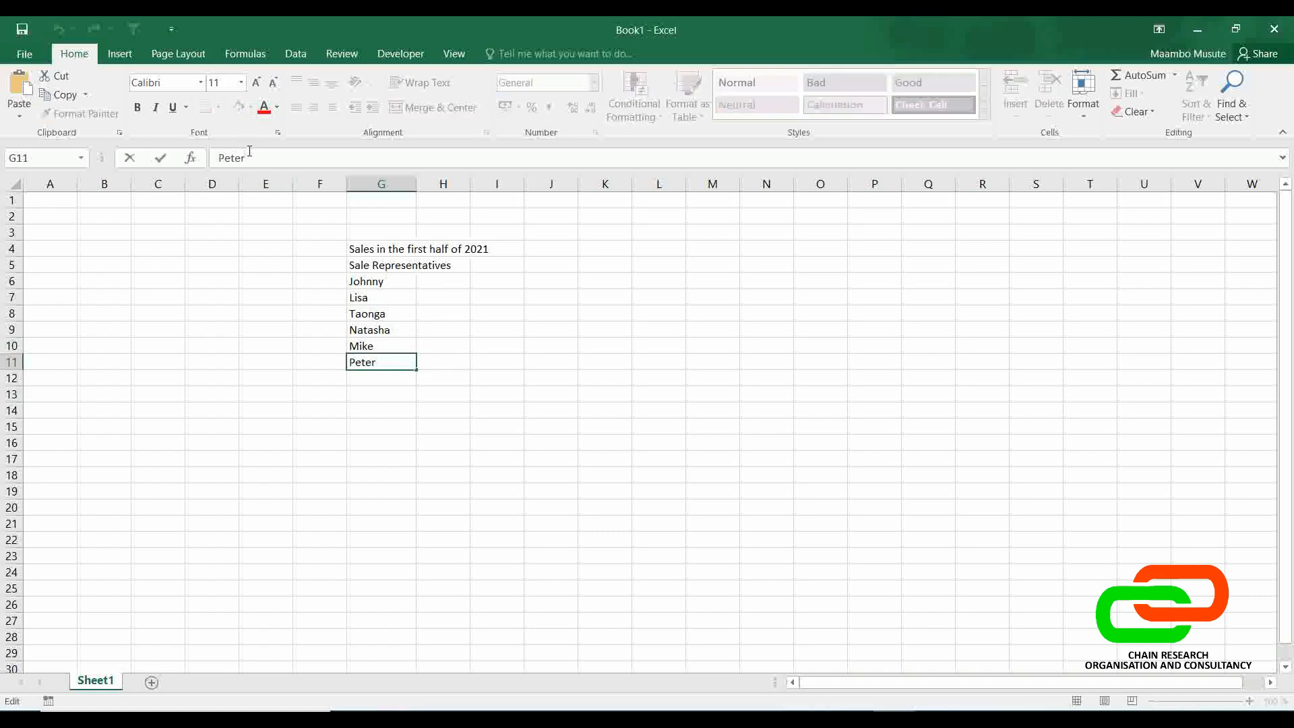
pyautogui.click(379, 507)
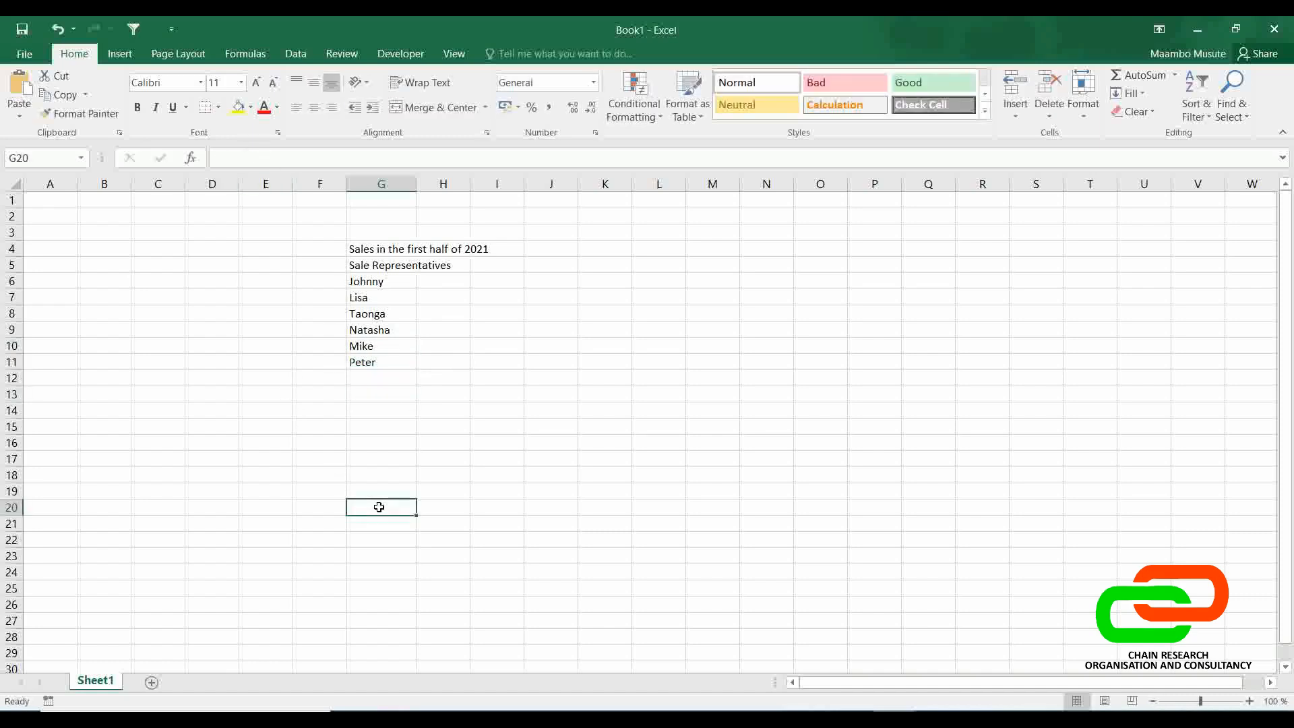
pyautogui.click(430, 281)
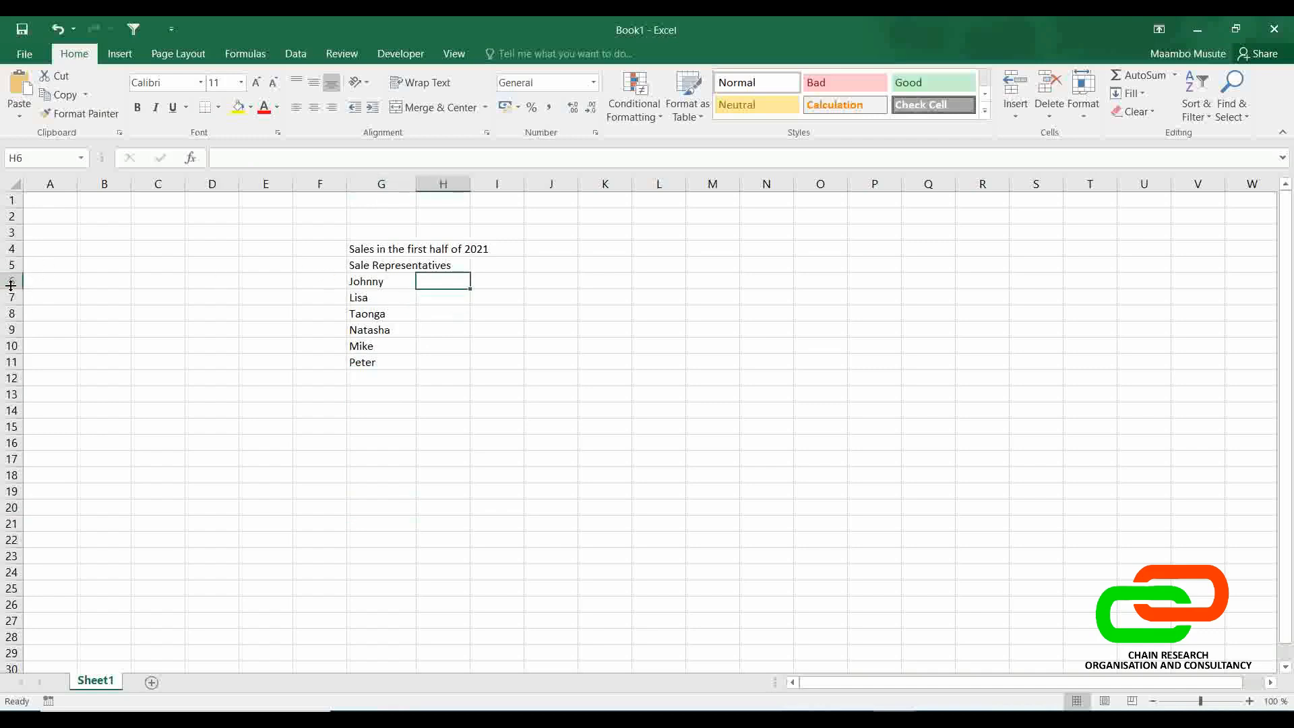
# - Insert a blank row at row 6, between the Sale Representatives heading and the first name
pyautogui.click(444, 264)
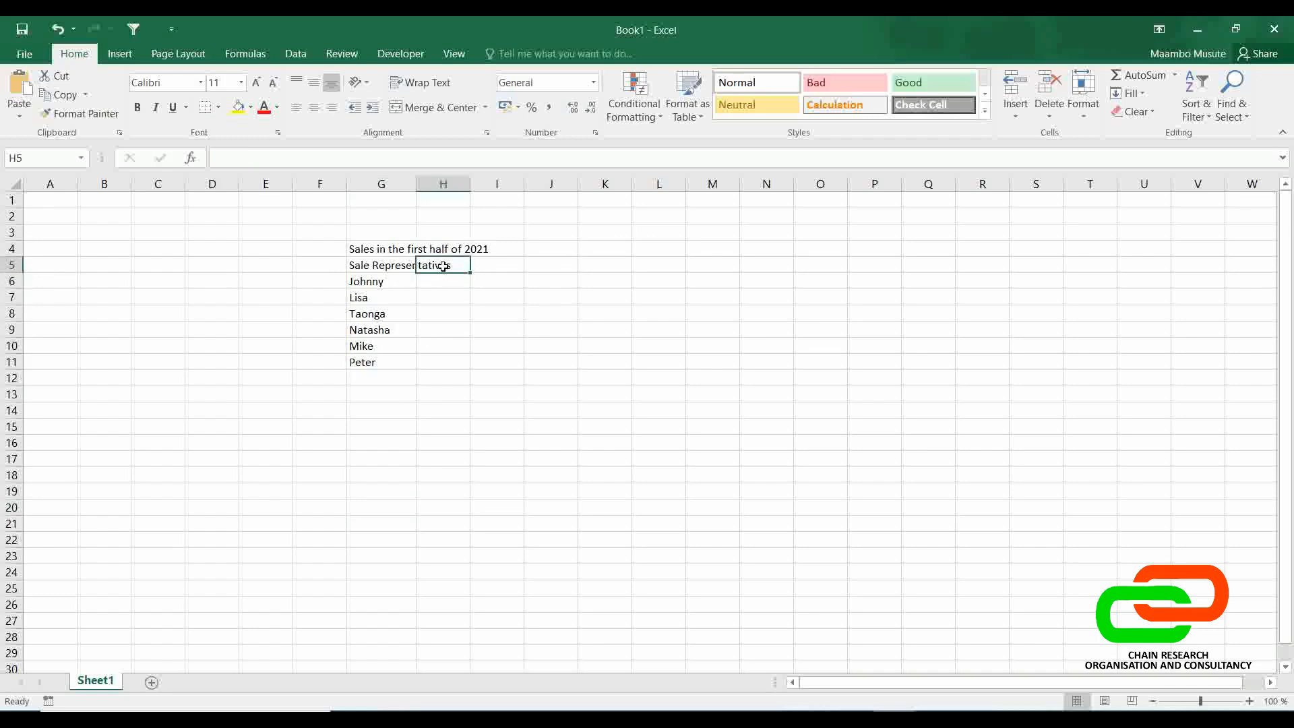
pyautogui.click(447, 280)
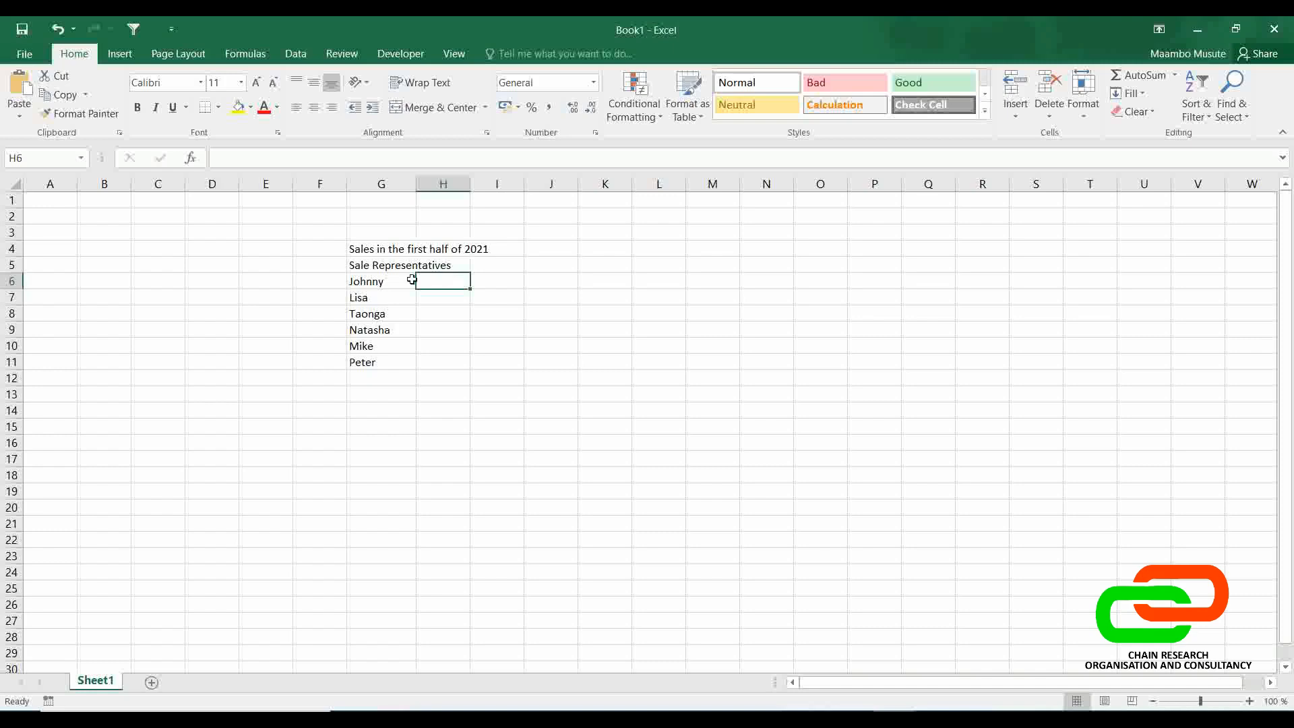
pyautogui.click(8, 282)
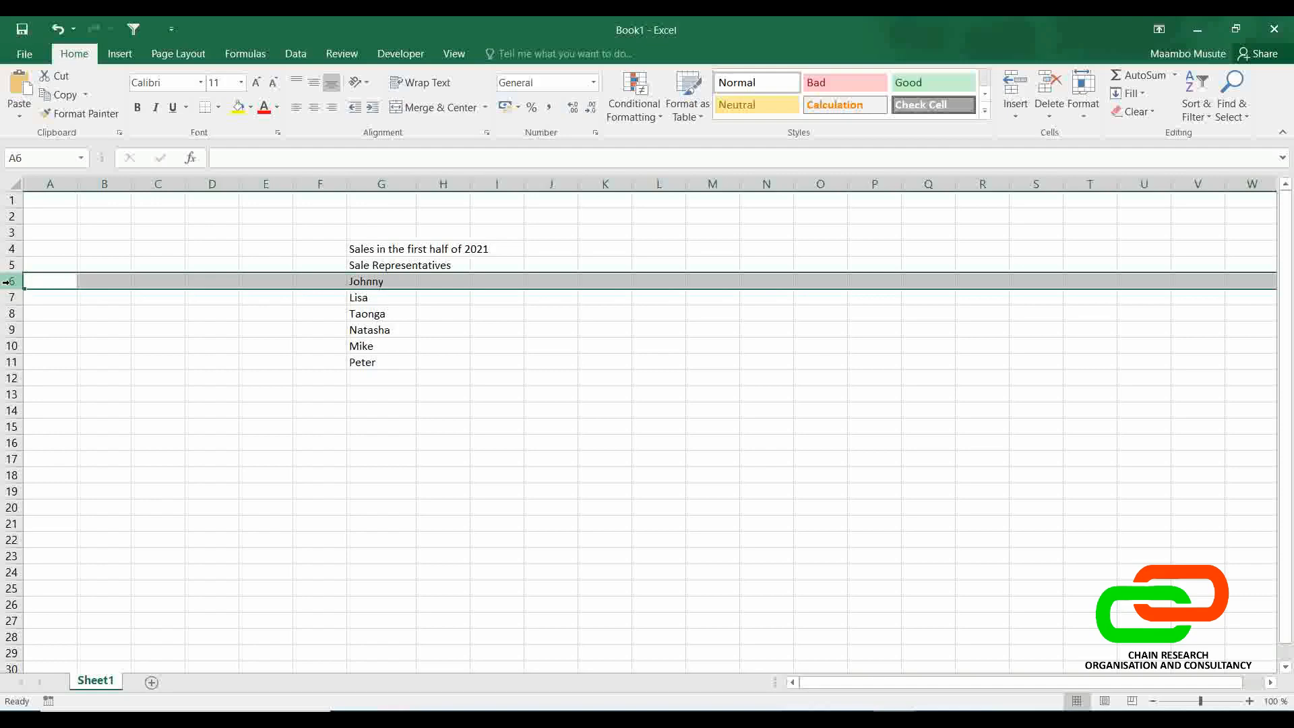
pyautogui.rightClick(8, 281)
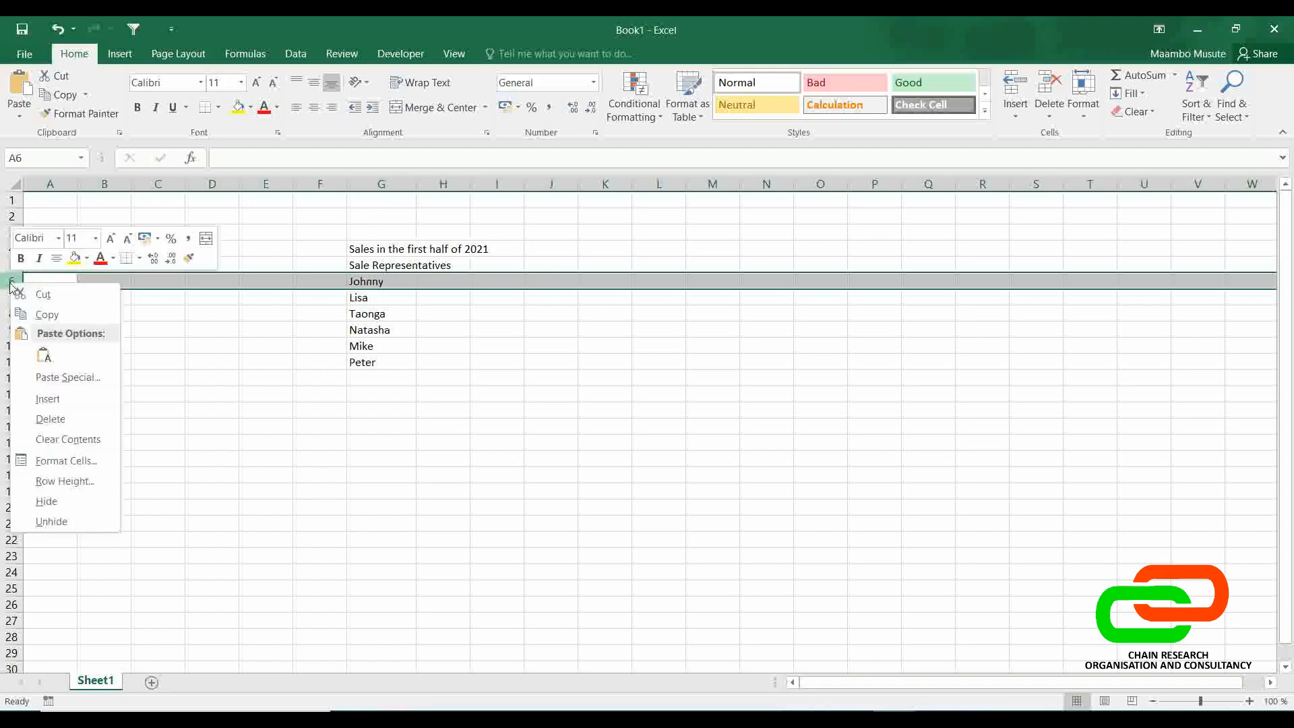
pyautogui.click(45, 400)
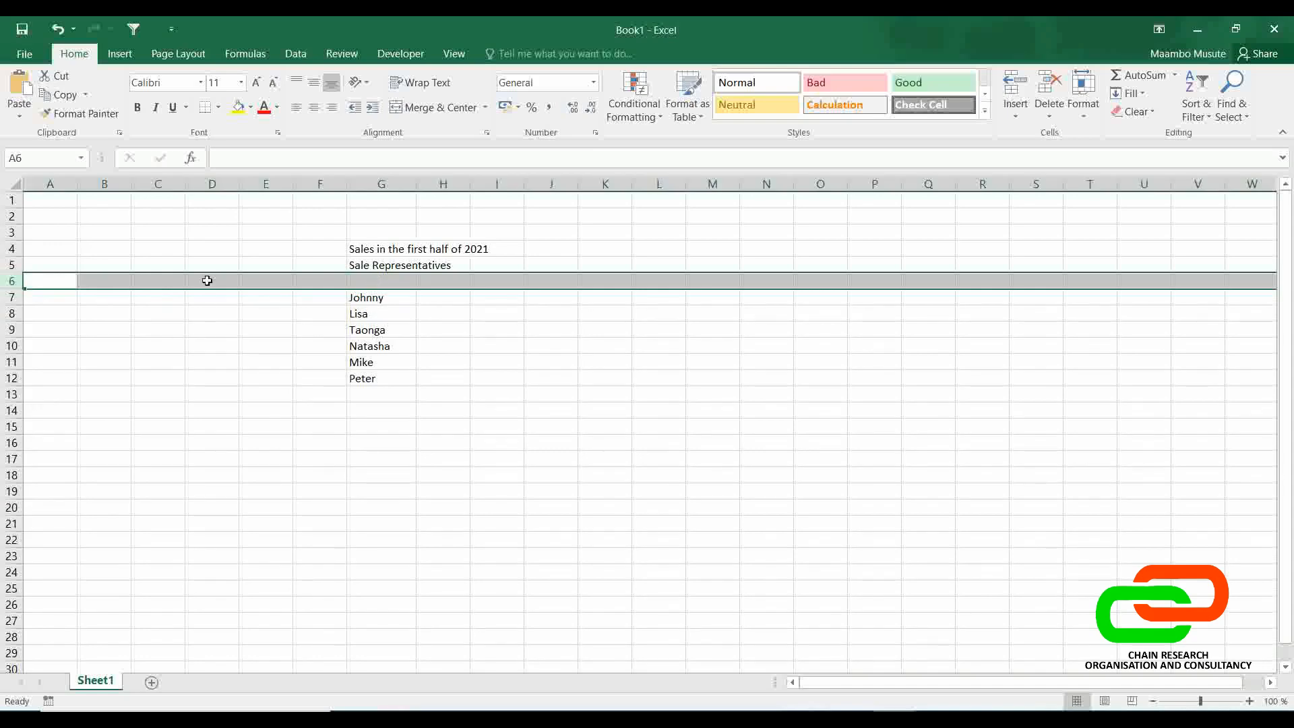
pyautogui.click(375, 296)
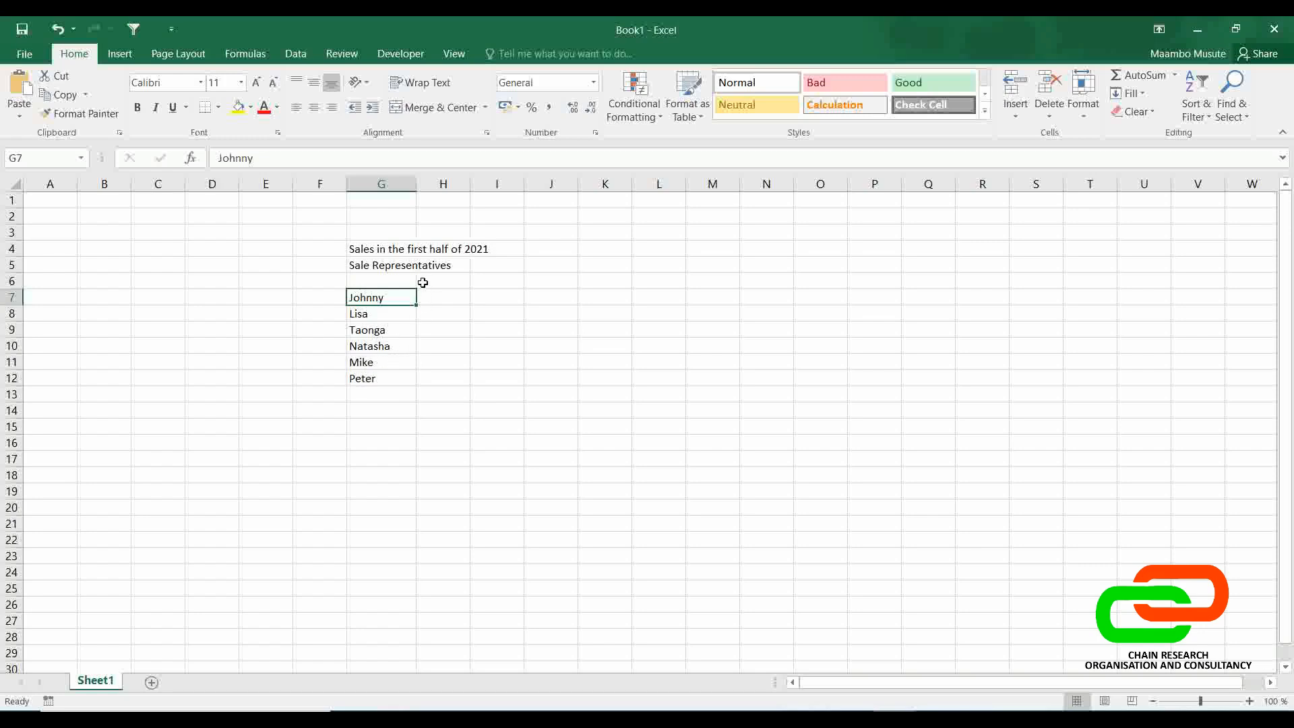
# - Delete the blank row 6
pyautogui.rightClick(13, 283)
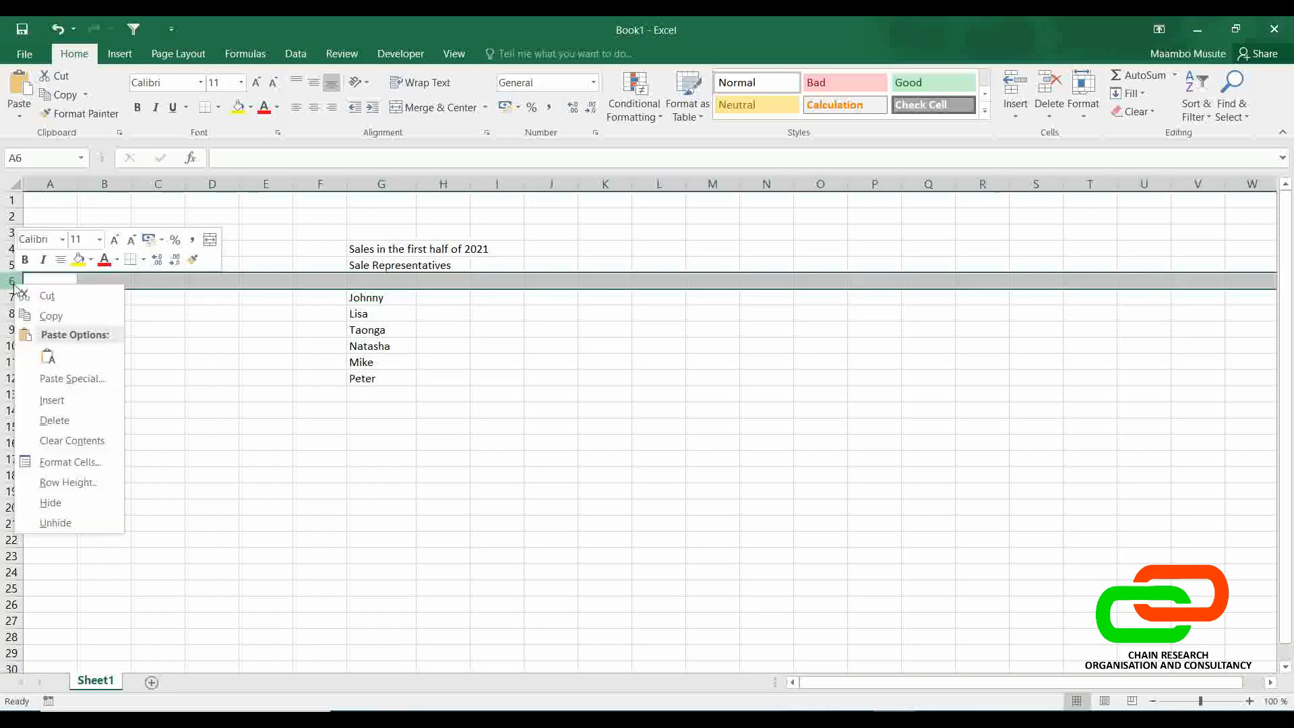
pyautogui.click(63, 418)
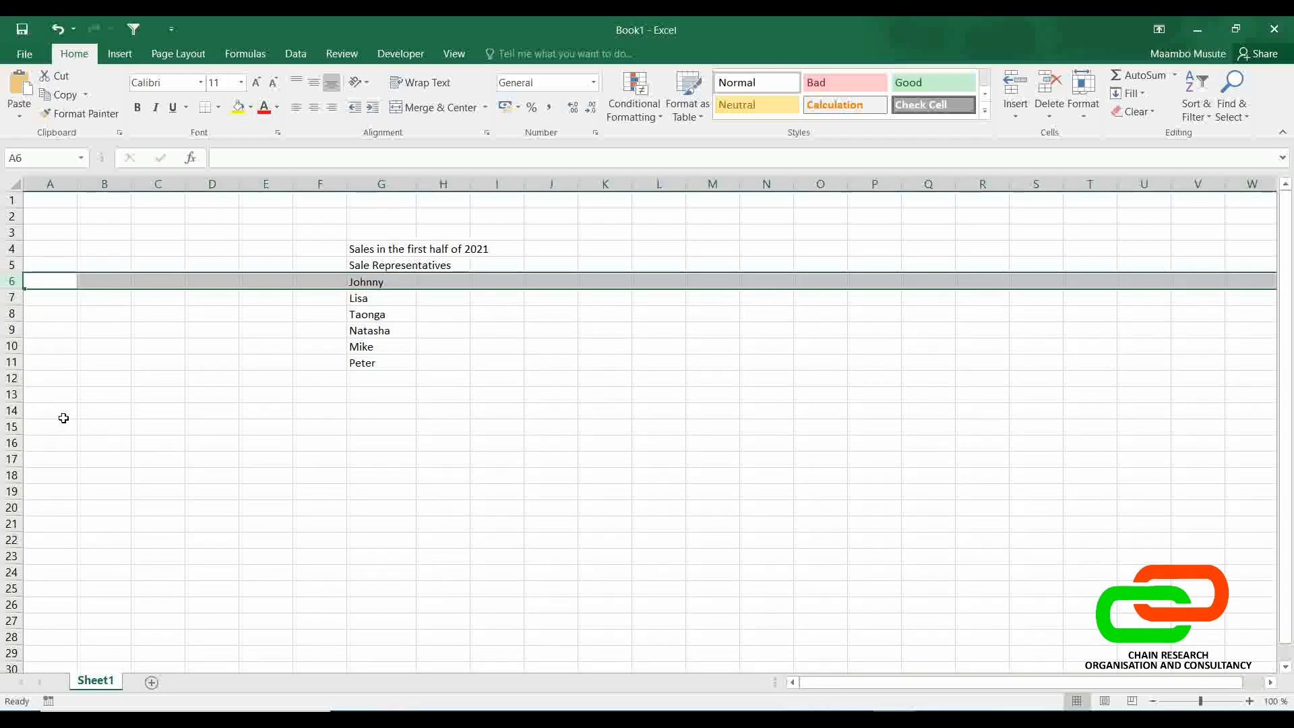
pyautogui.click(279, 440)
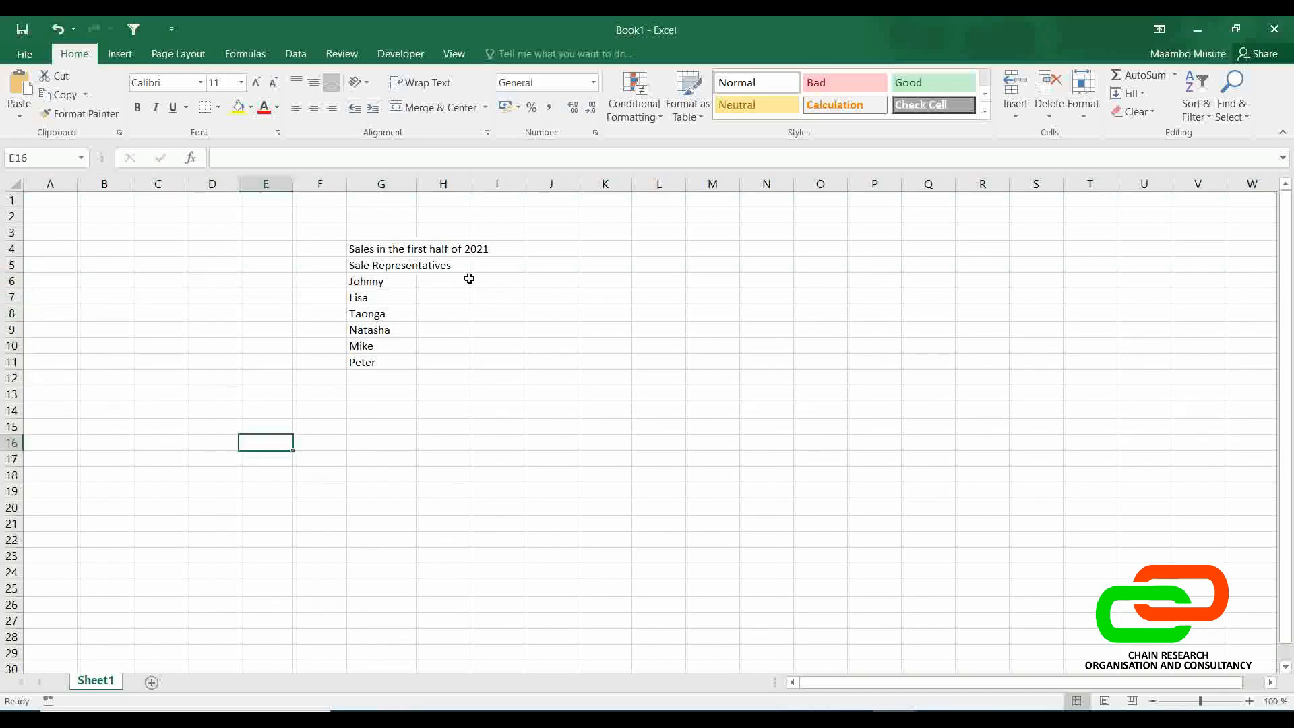
# - Enter the month headings Jan, Feb, Mar, Apr, May and Jun across cells H5 to M5
pyautogui.click(447, 267)
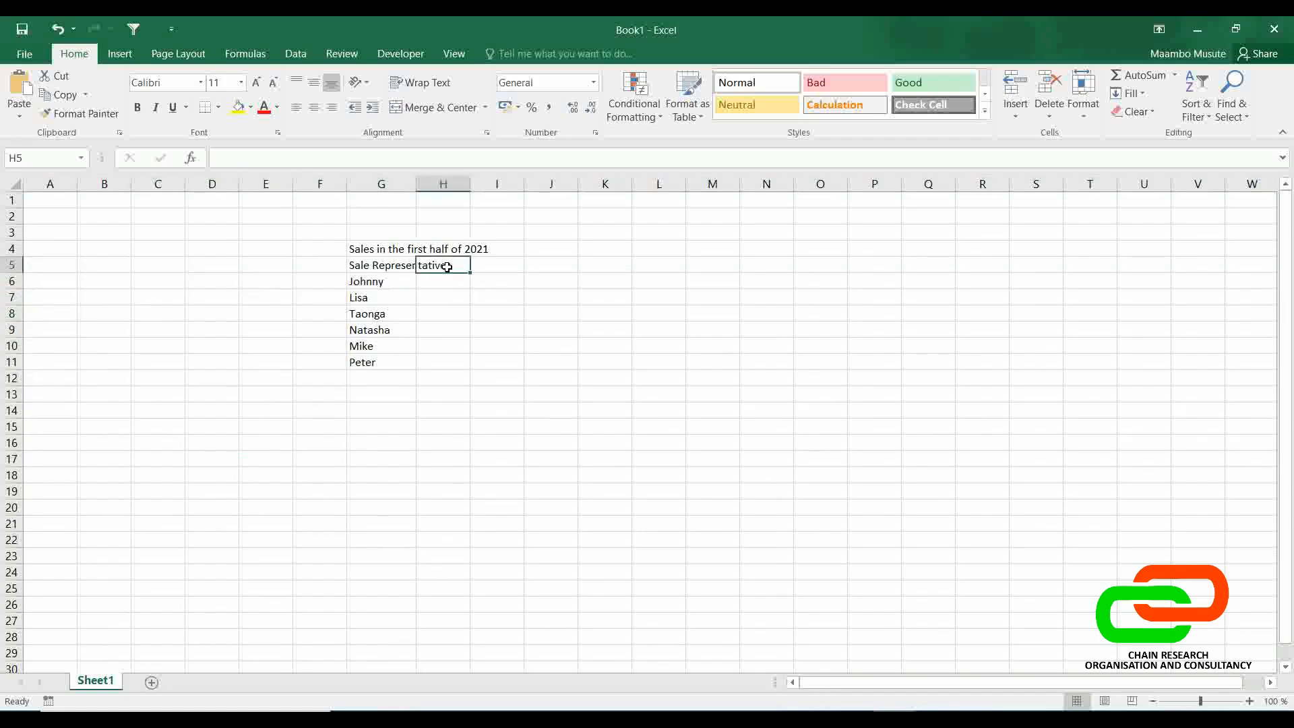
pyautogui.write('Jan')
pyautogui.press('Tab')
pyautogui.write('Feb')
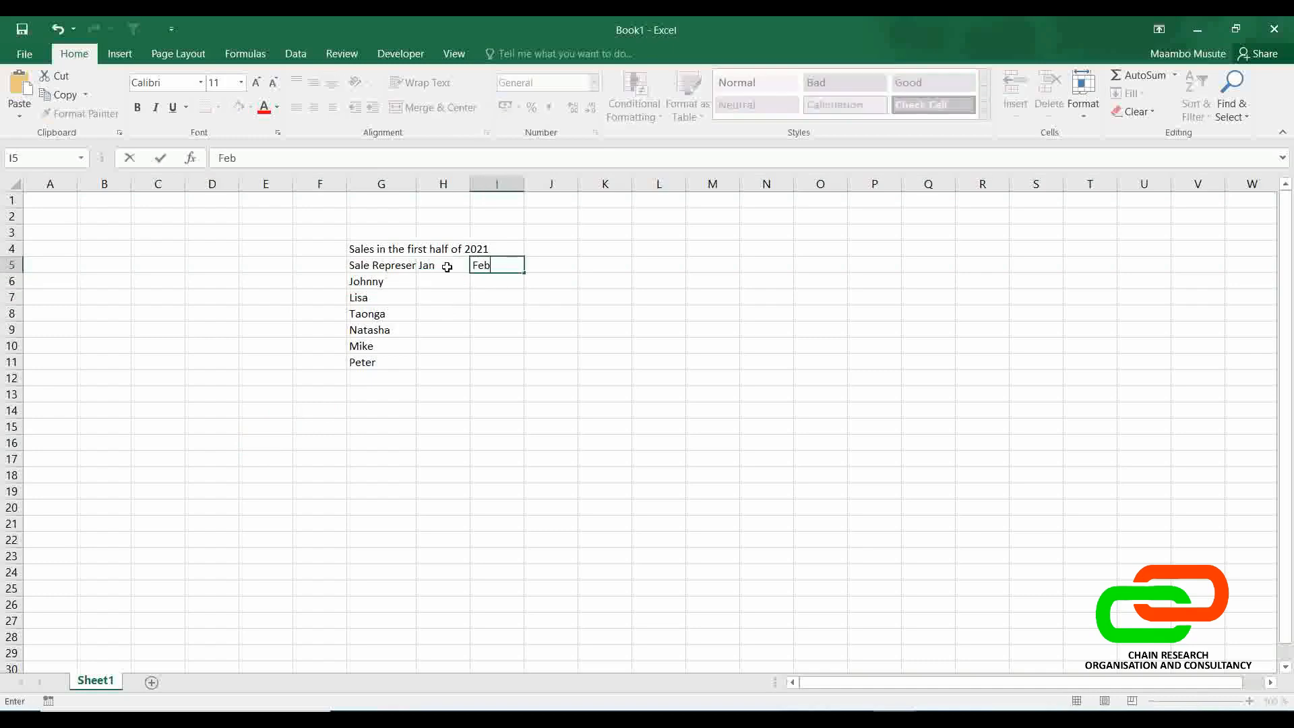
pyautogui.press('Tab')
pyautogui.write('Mar')
pyautogui.hotkey('ctrl', 'Return')
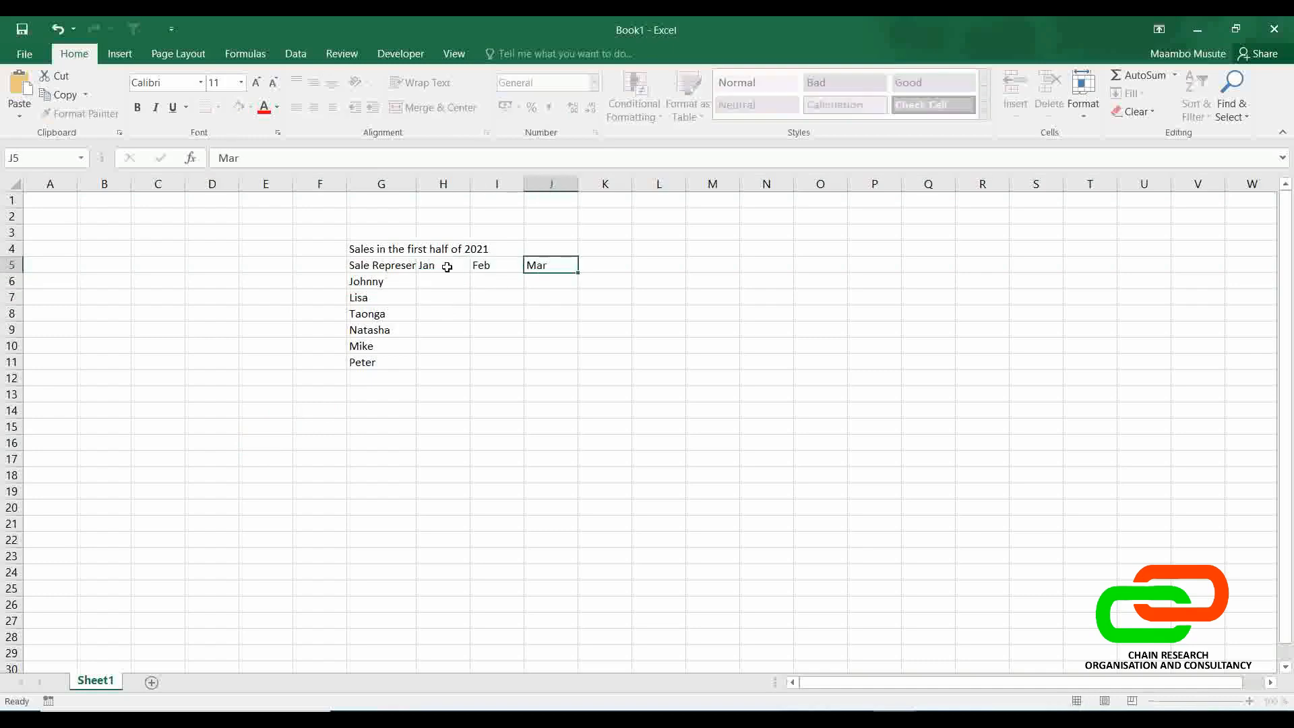
pyautogui.press('Tab')
pyautogui.write('Apr')
pyautogui.press('Tab')
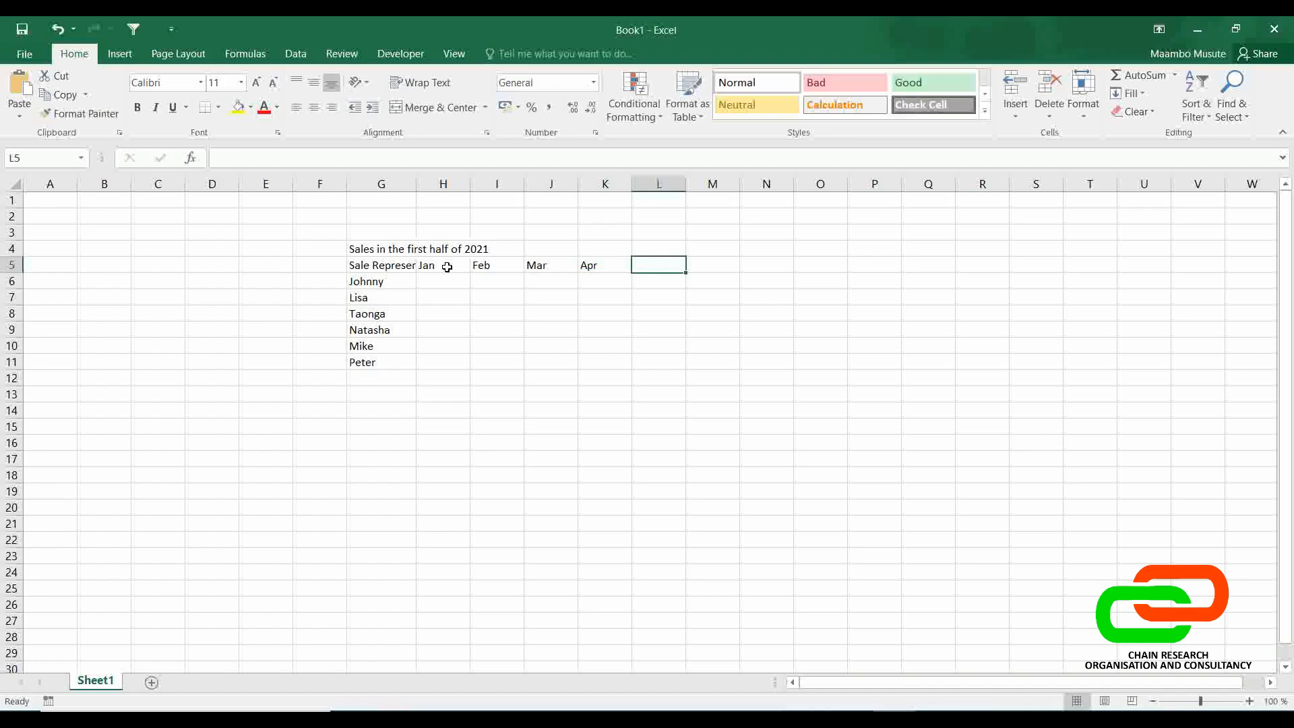
pyautogui.write('May')
pyautogui.press('Tab')
pyautogui.write('Jun')
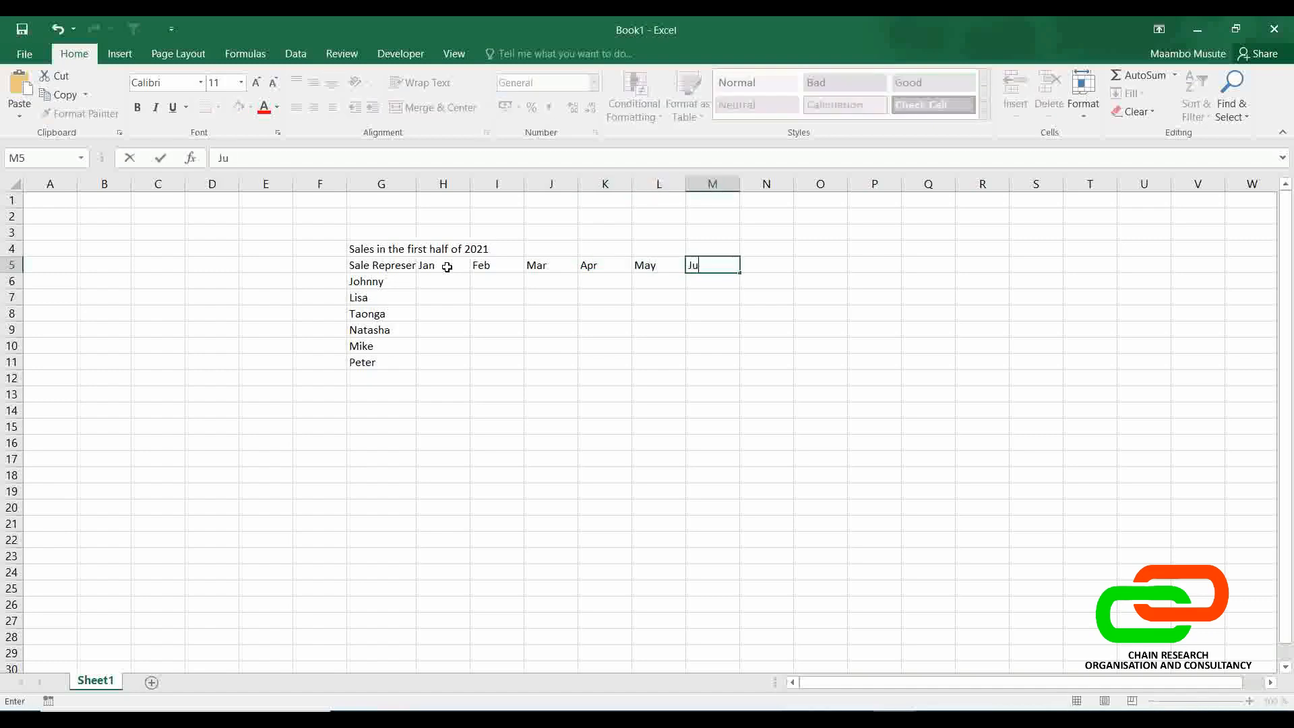
pyautogui.click(477, 361)
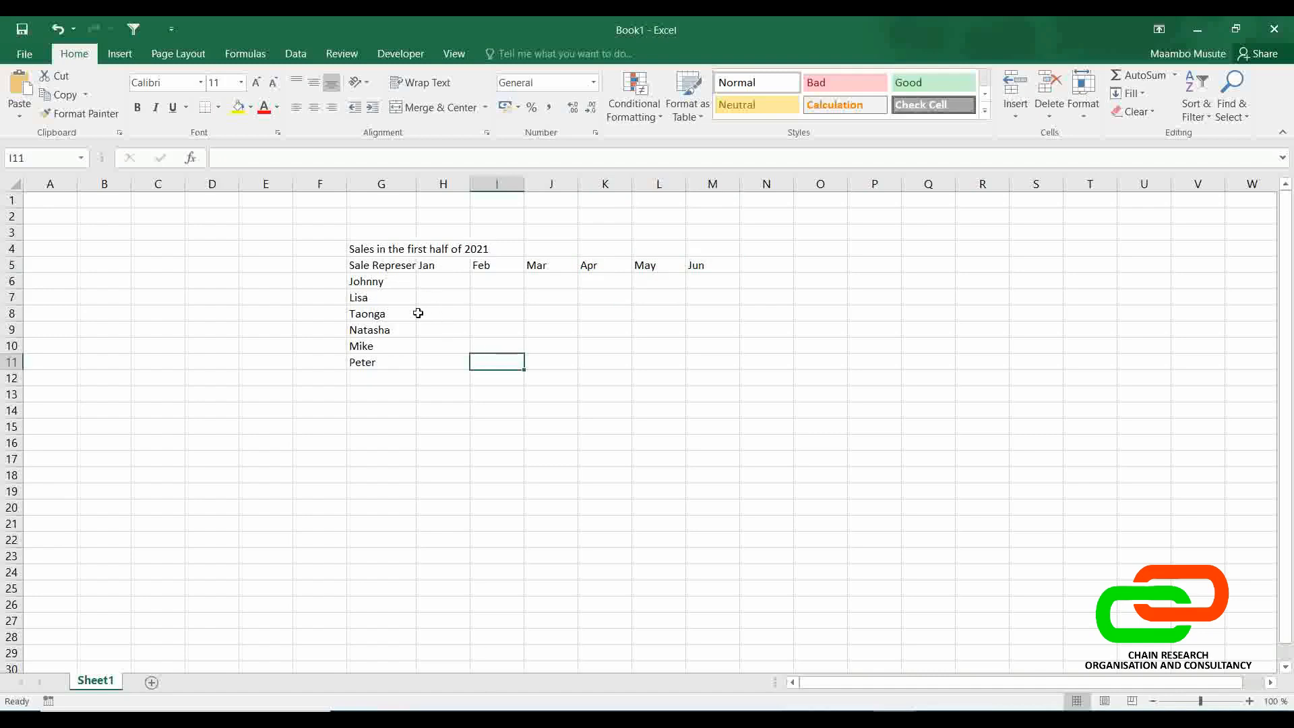
# - Enter the January sales 501, 124, 221 and 215 for the first four representatives in cells H6 to H9
pyautogui.click(439, 280)
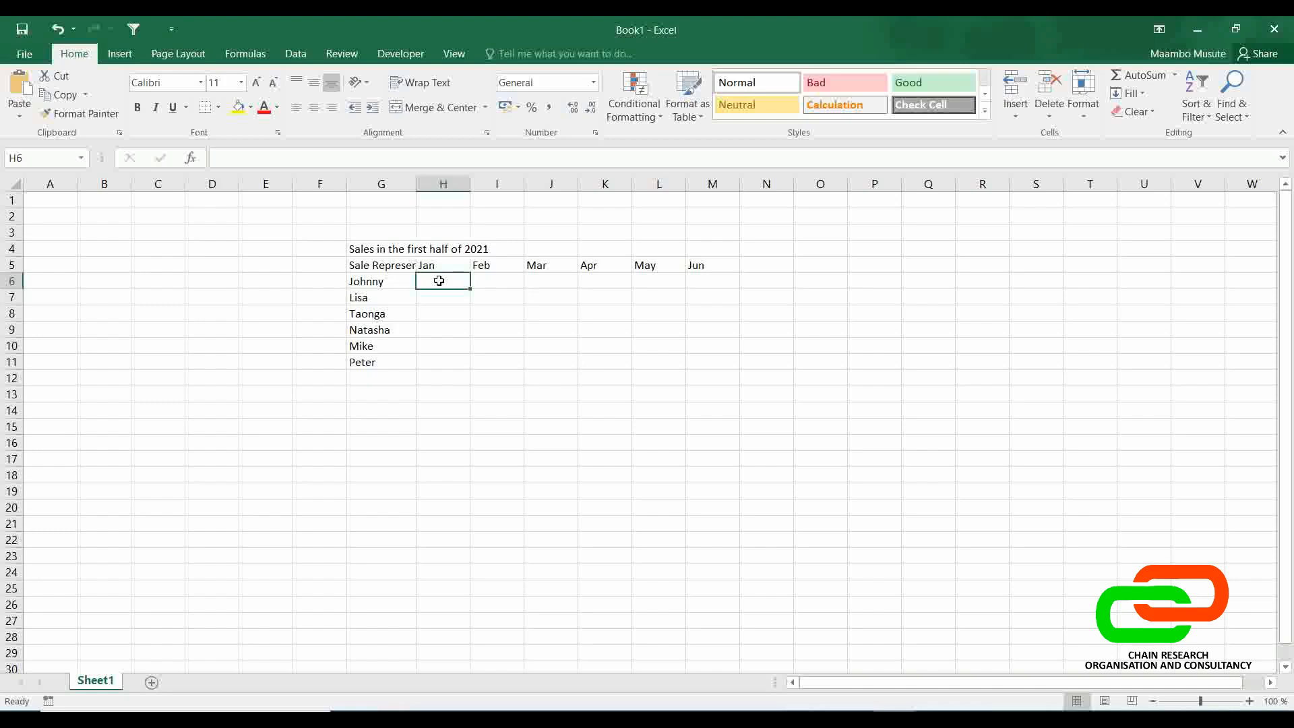
pyautogui.write('501')
pyautogui.press('Return')
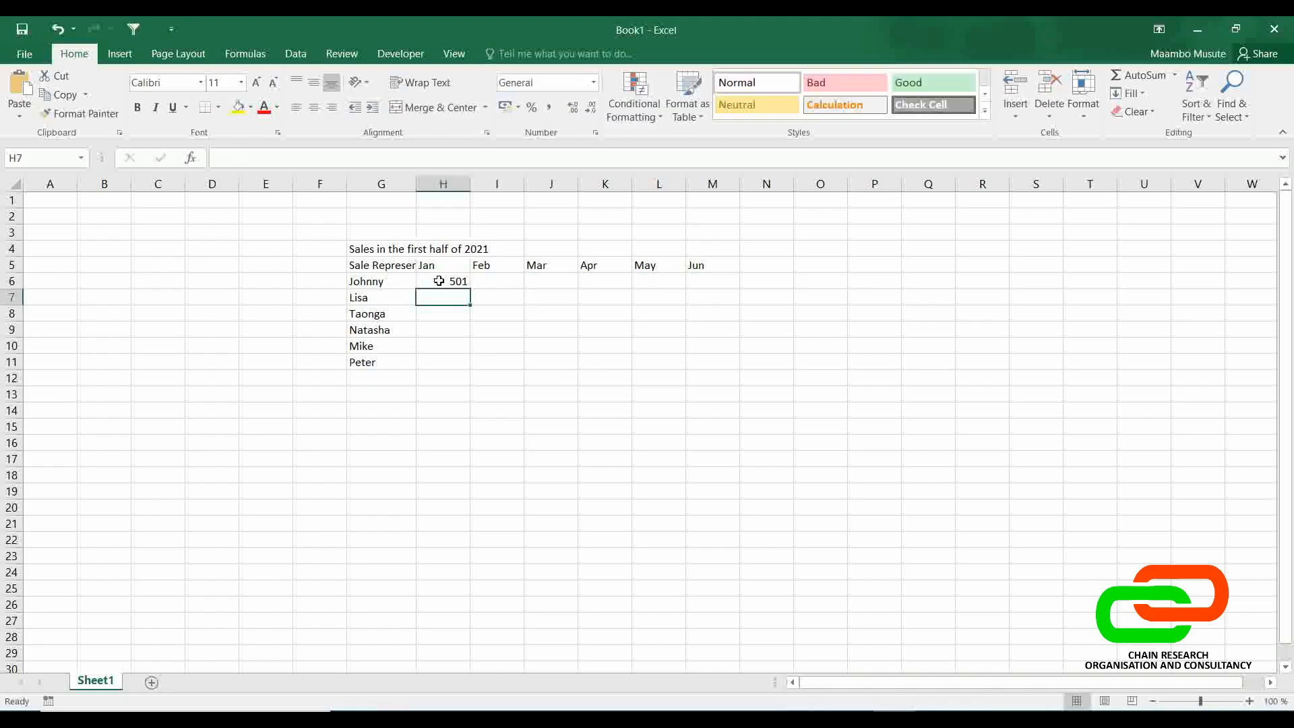
pyautogui.write('124')
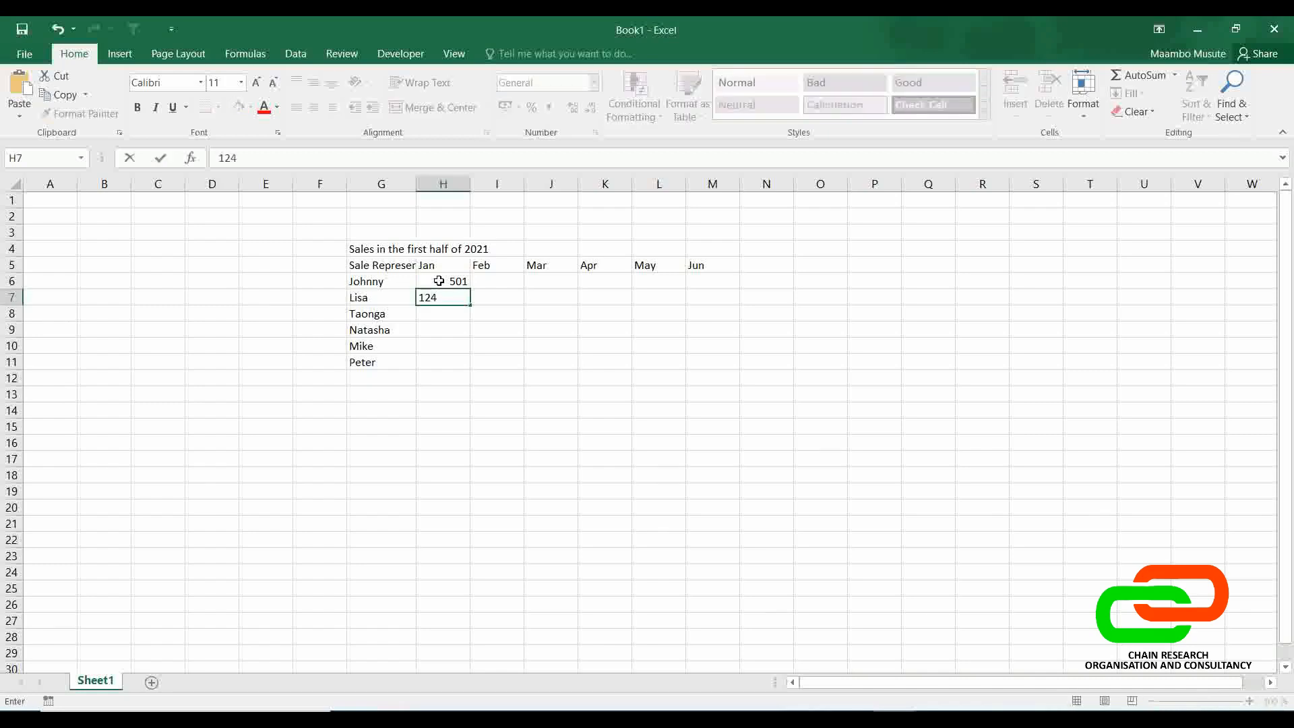
pyautogui.press('Return')
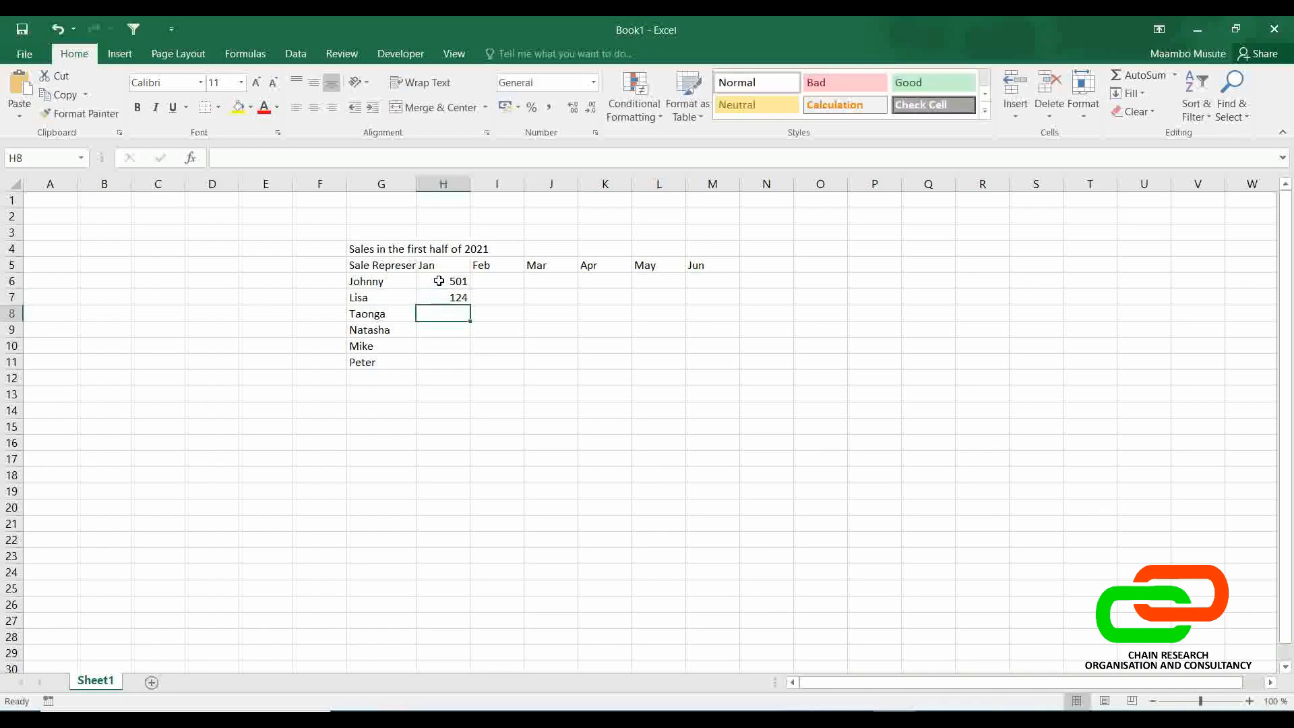
pyautogui.write('221')
pyautogui.press('Return')
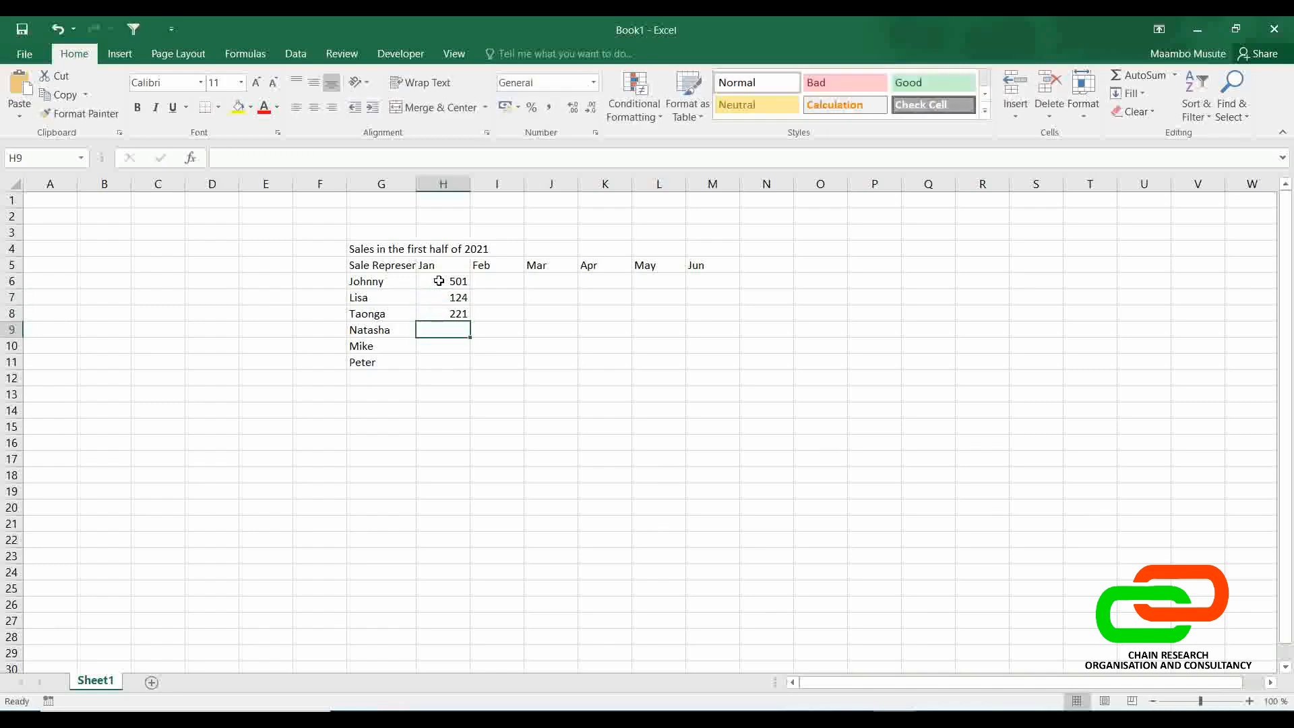
pyautogui.write('215')
pyautogui.press('Return')
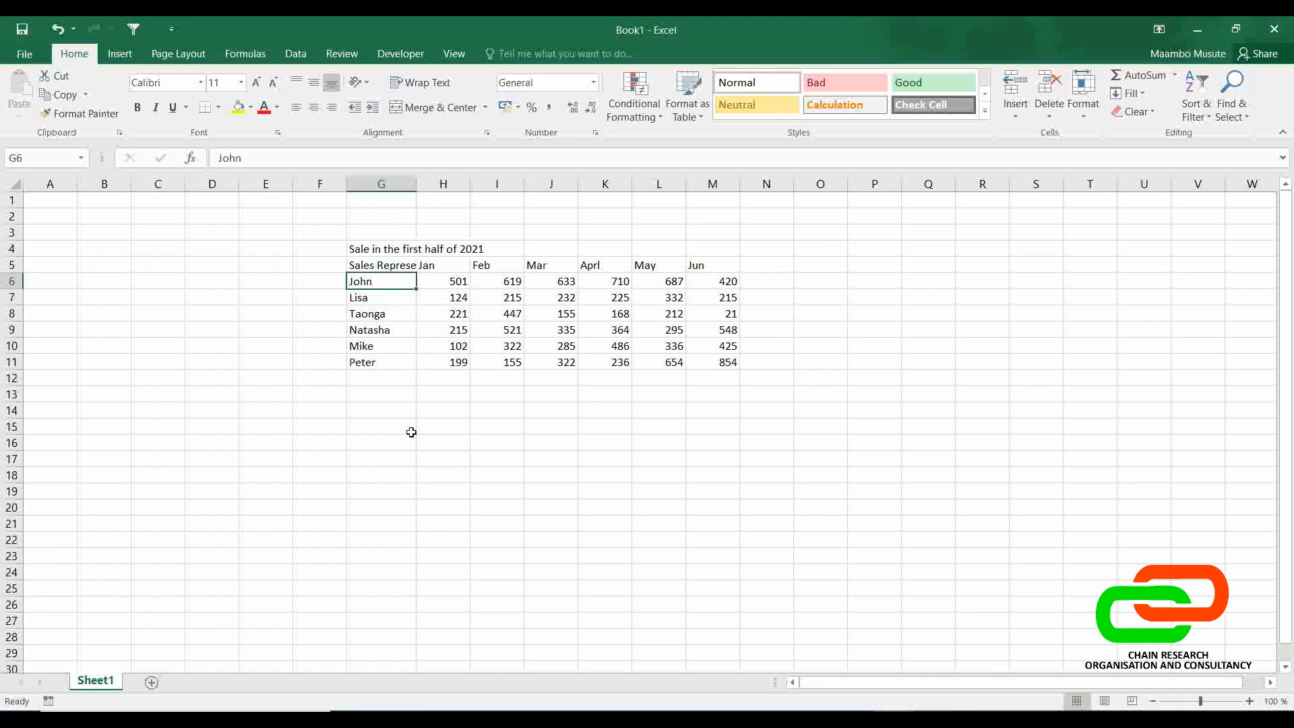
# - Widen column G to fit the Sales Representative heading and apply the Heading 1 cell style to the title in G4
pyautogui.click(649, 397)
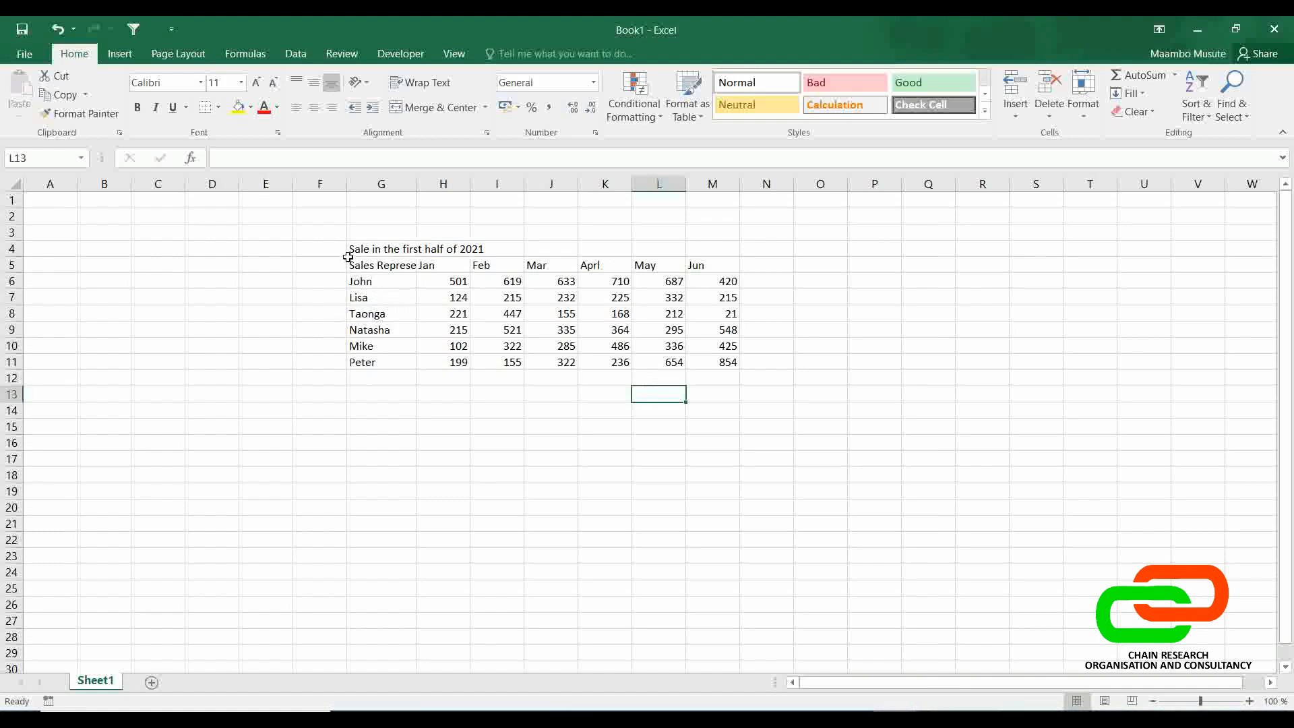
pyautogui.moveTo(417, 185); pyautogui.dragTo(459, 187)
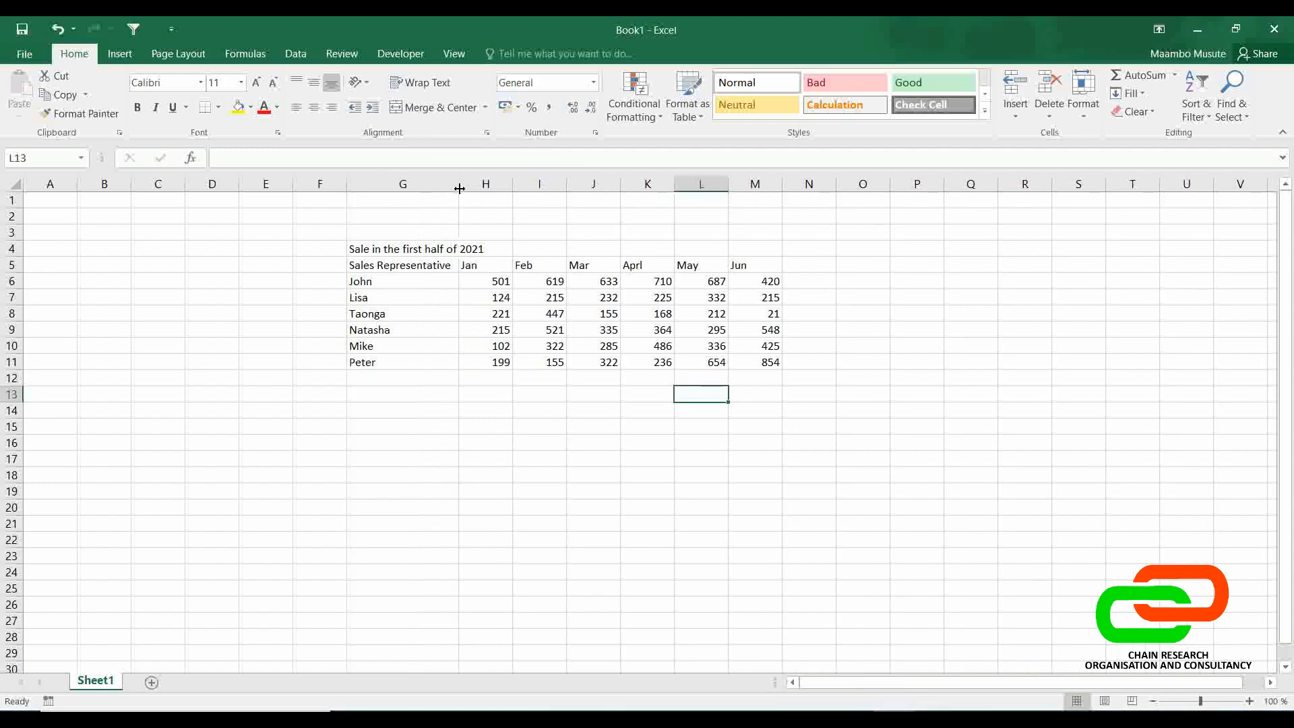
pyautogui.click(378, 248)
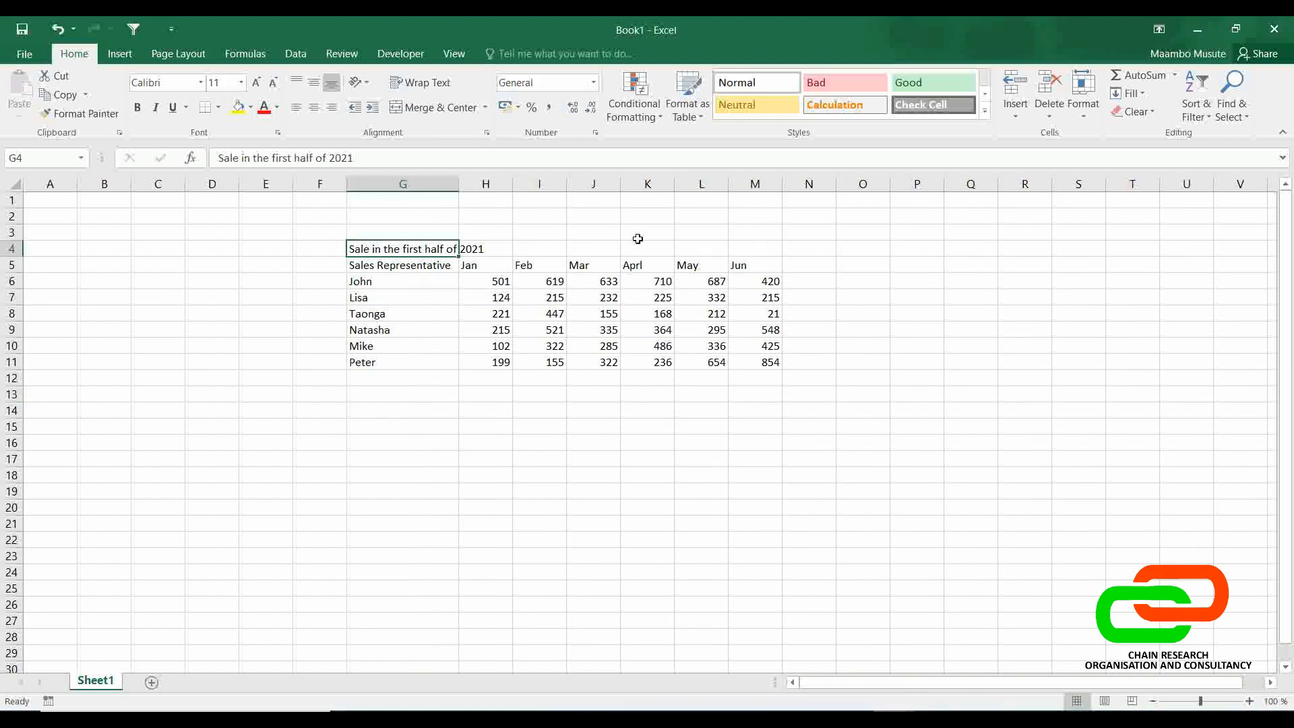
pyautogui.click(985, 111)
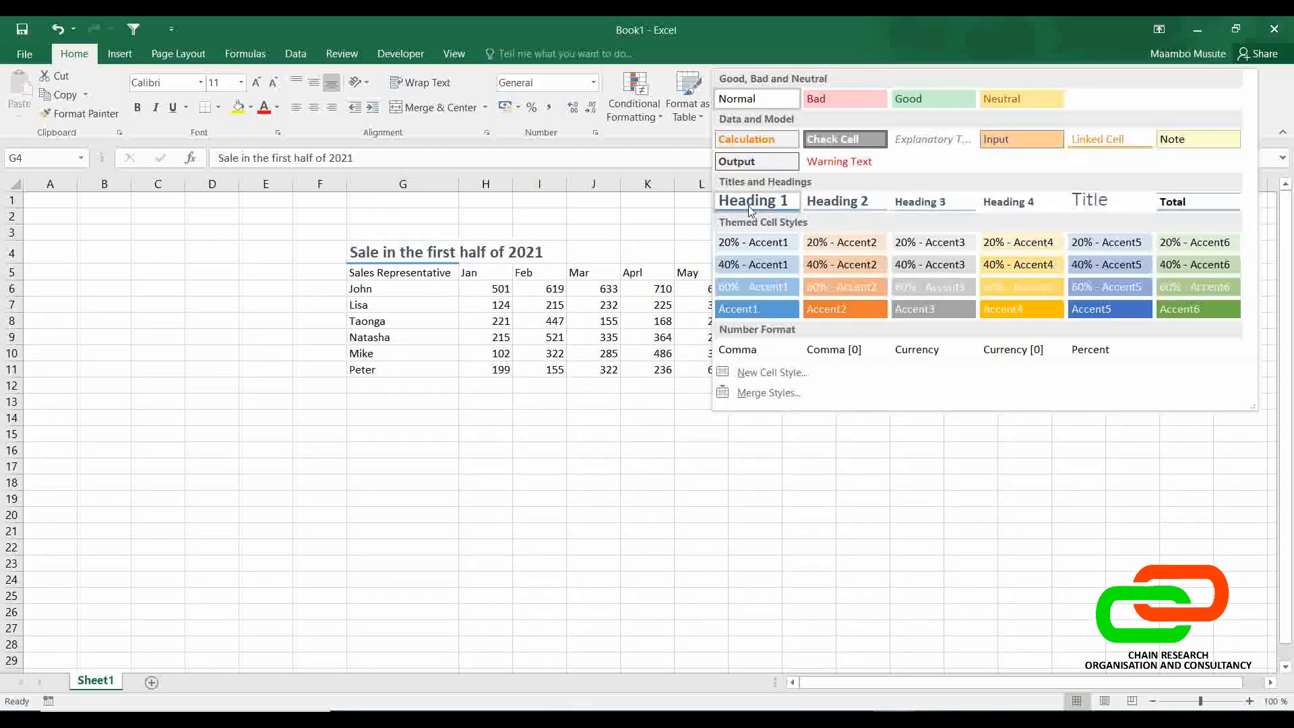
pyautogui.click(747, 204)
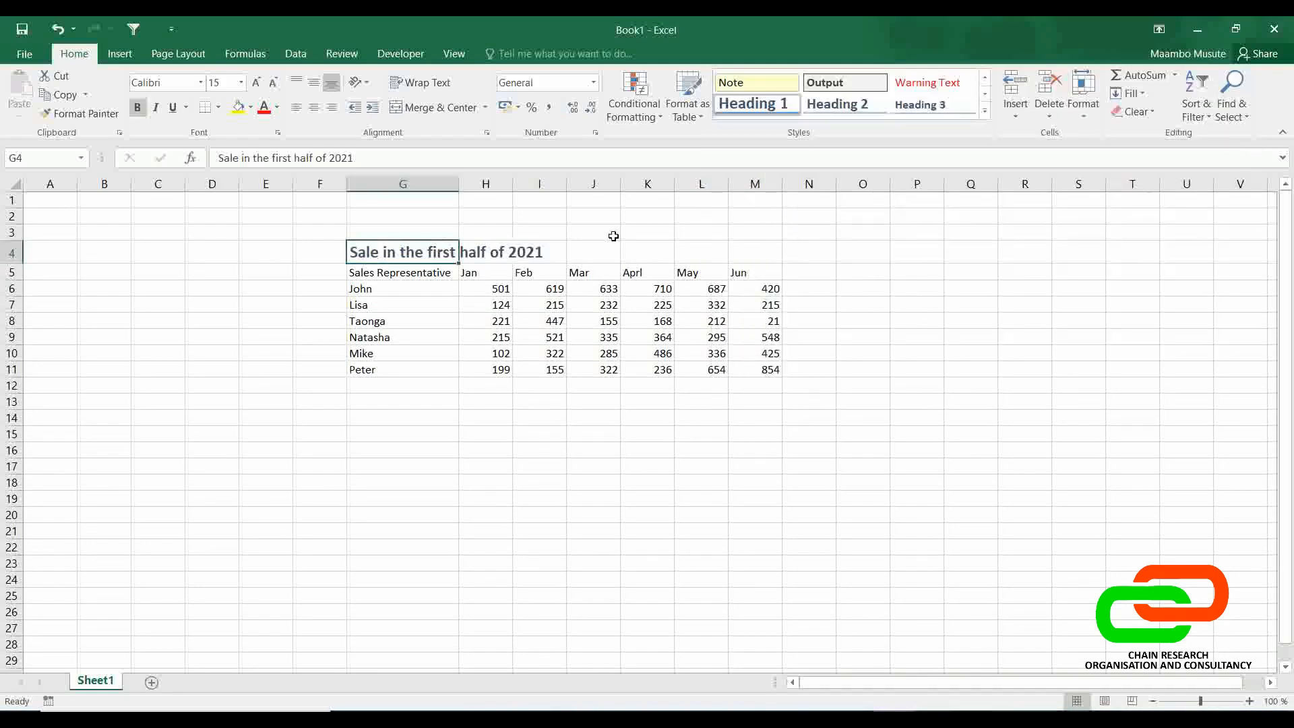
pyautogui.click(520, 451)
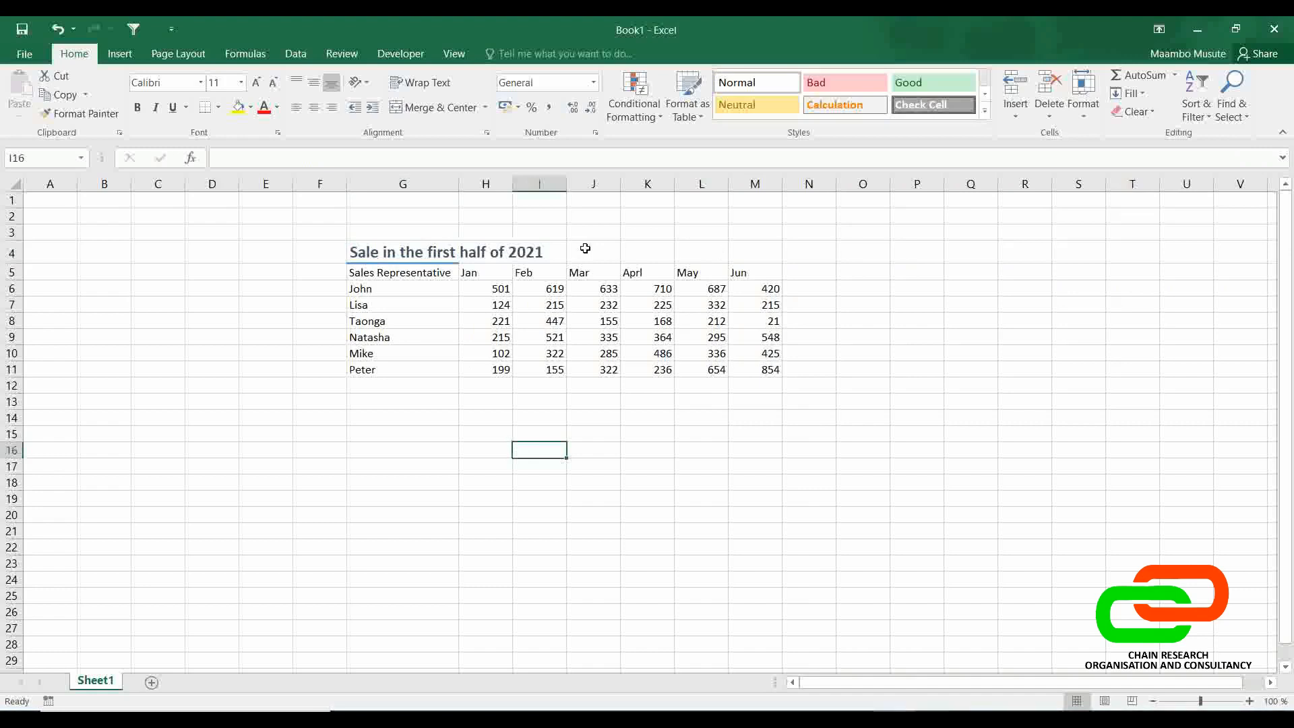
# - Merge and center the title across cells G4 to M4 so that it spans the full table width
pyautogui.moveTo(554, 253); pyautogui.dragTo(752, 249)
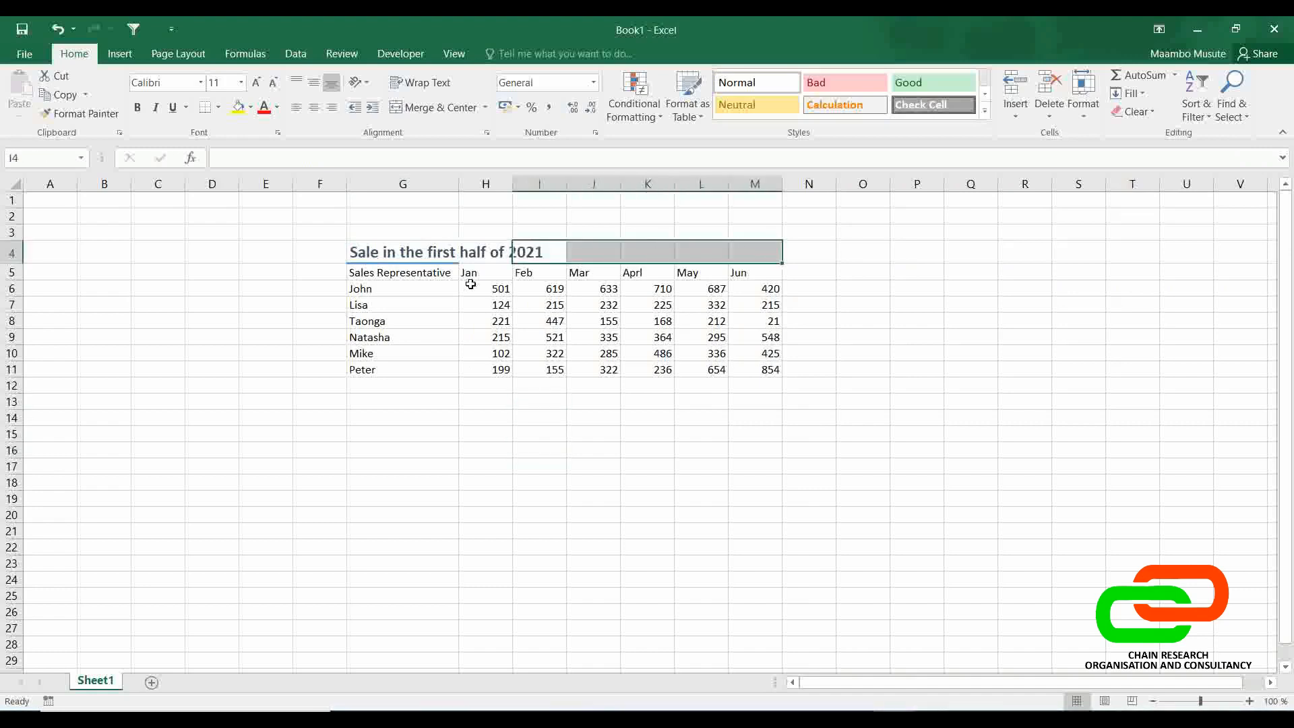
pyautogui.click(343, 546)
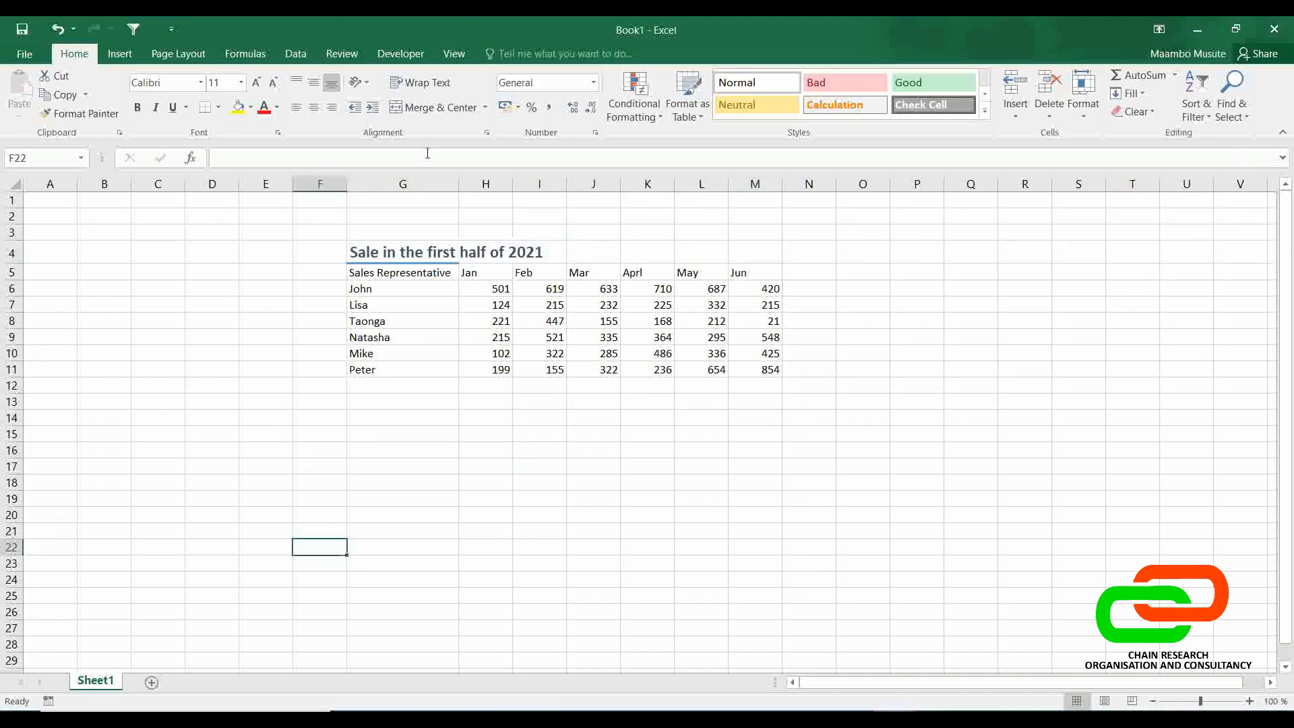
pyautogui.moveTo(368, 250); pyautogui.dragTo(768, 251)
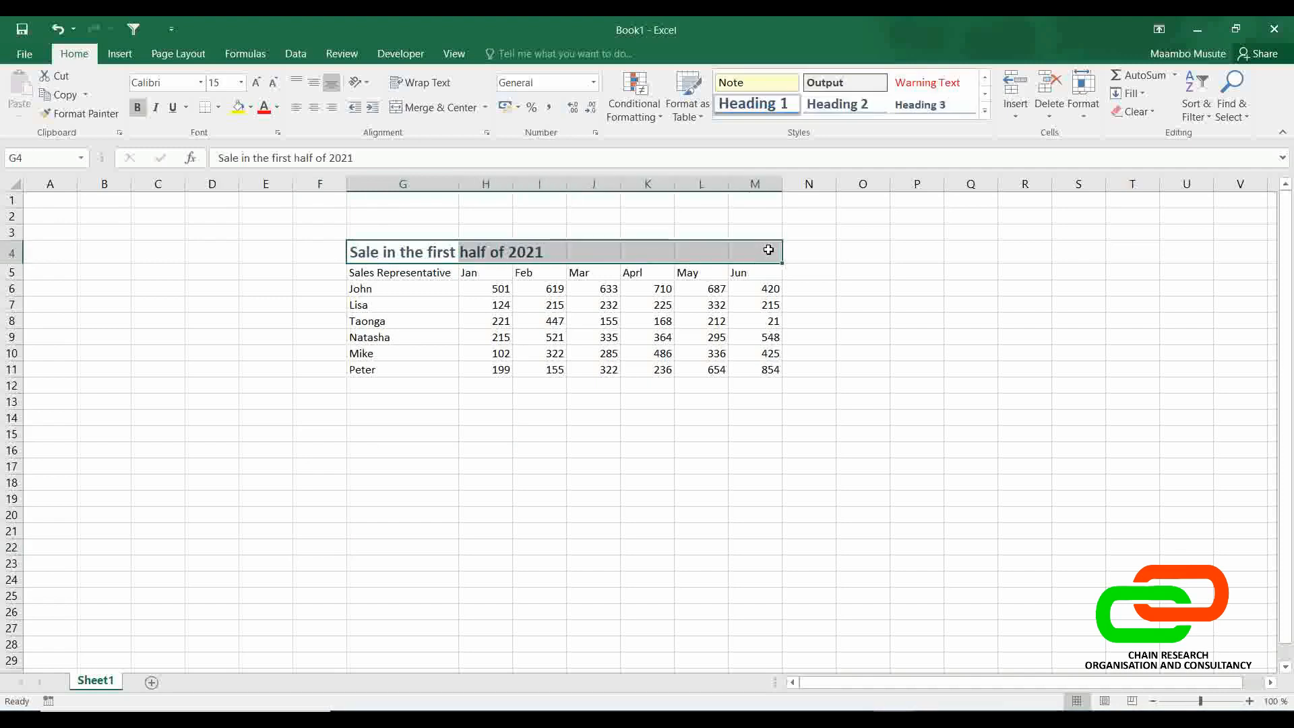
pyautogui.click(445, 110)
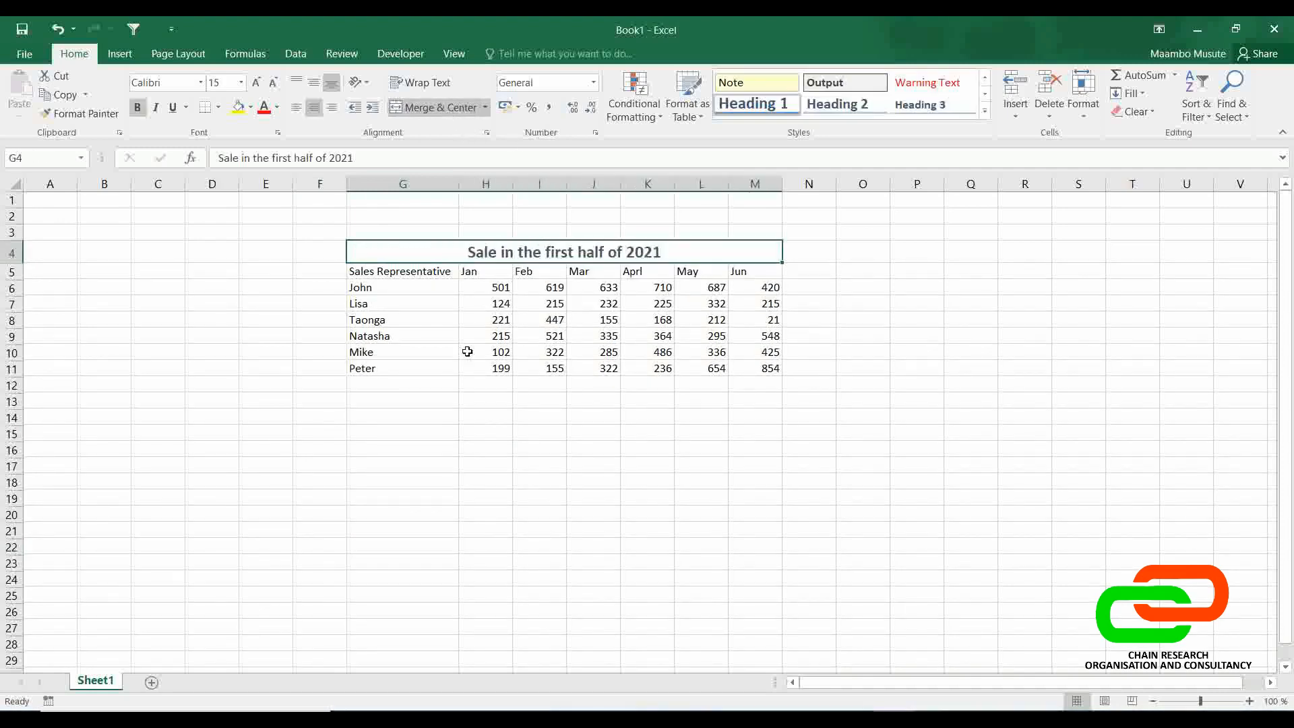
pyautogui.click(567, 487)
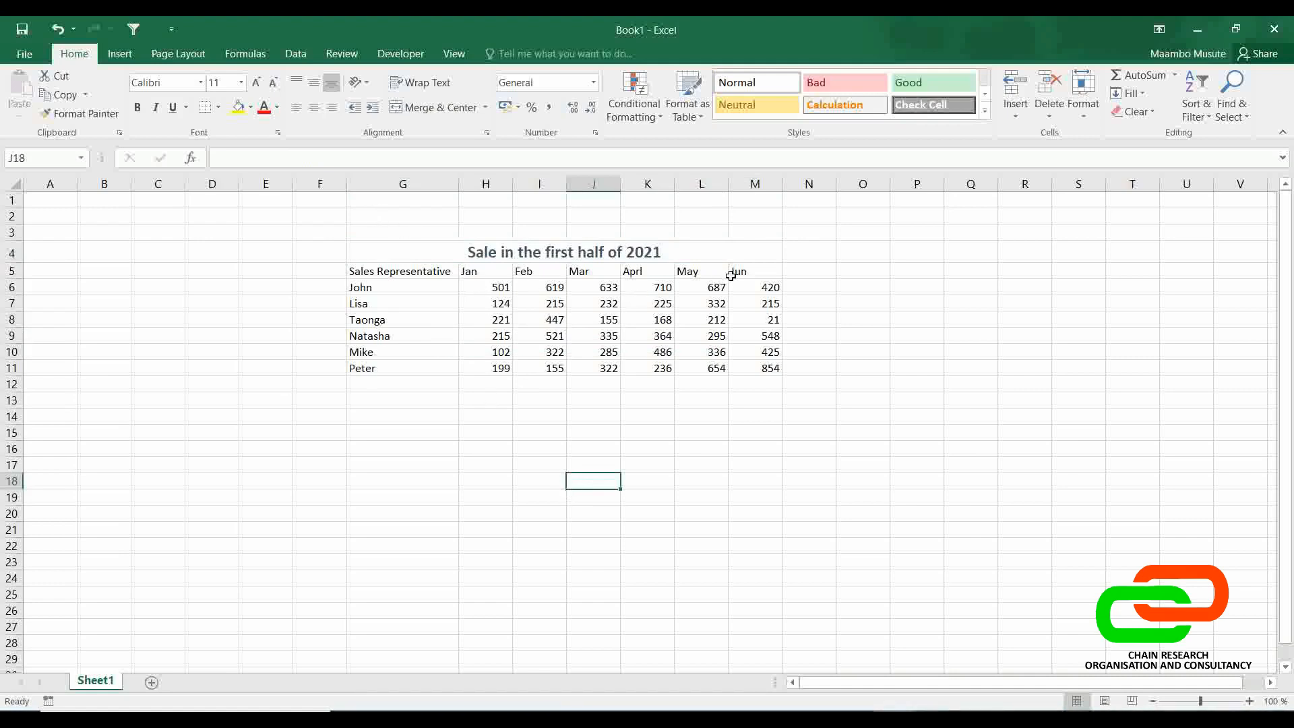
pyautogui.click(419, 252)
pyautogui.click(573, 359)
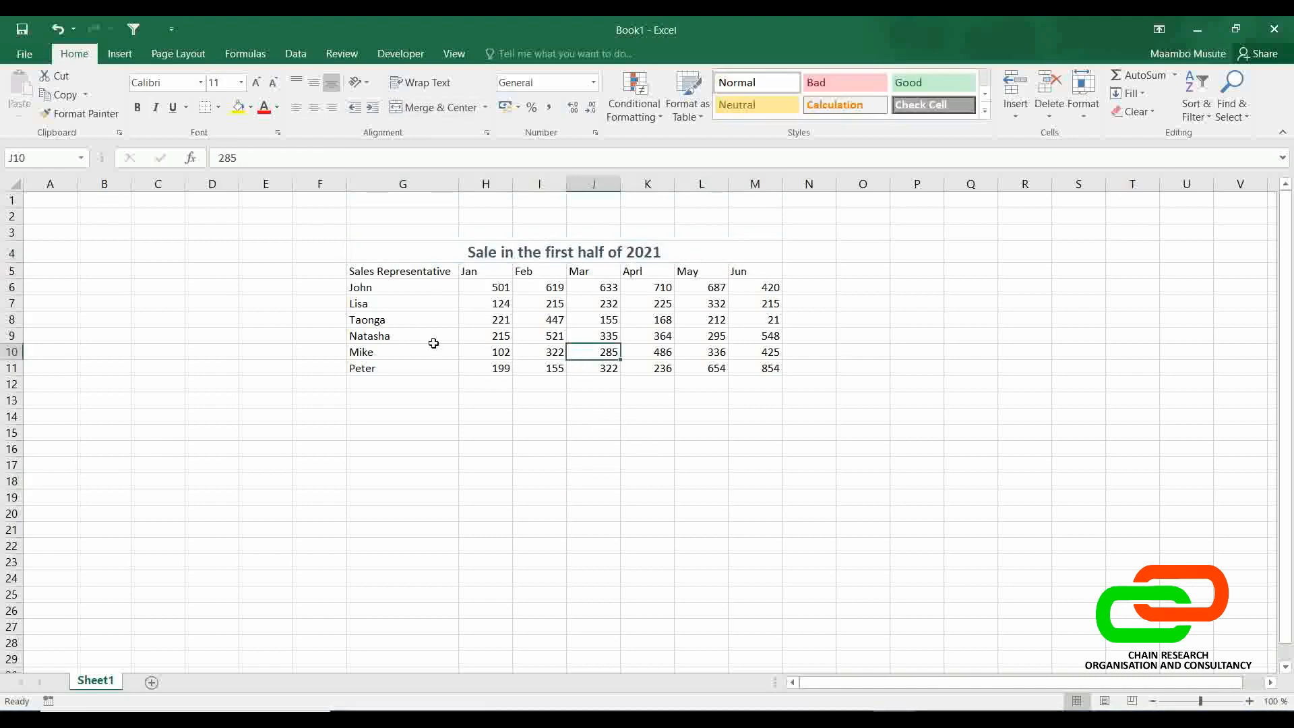
pyautogui.click(484, 278)
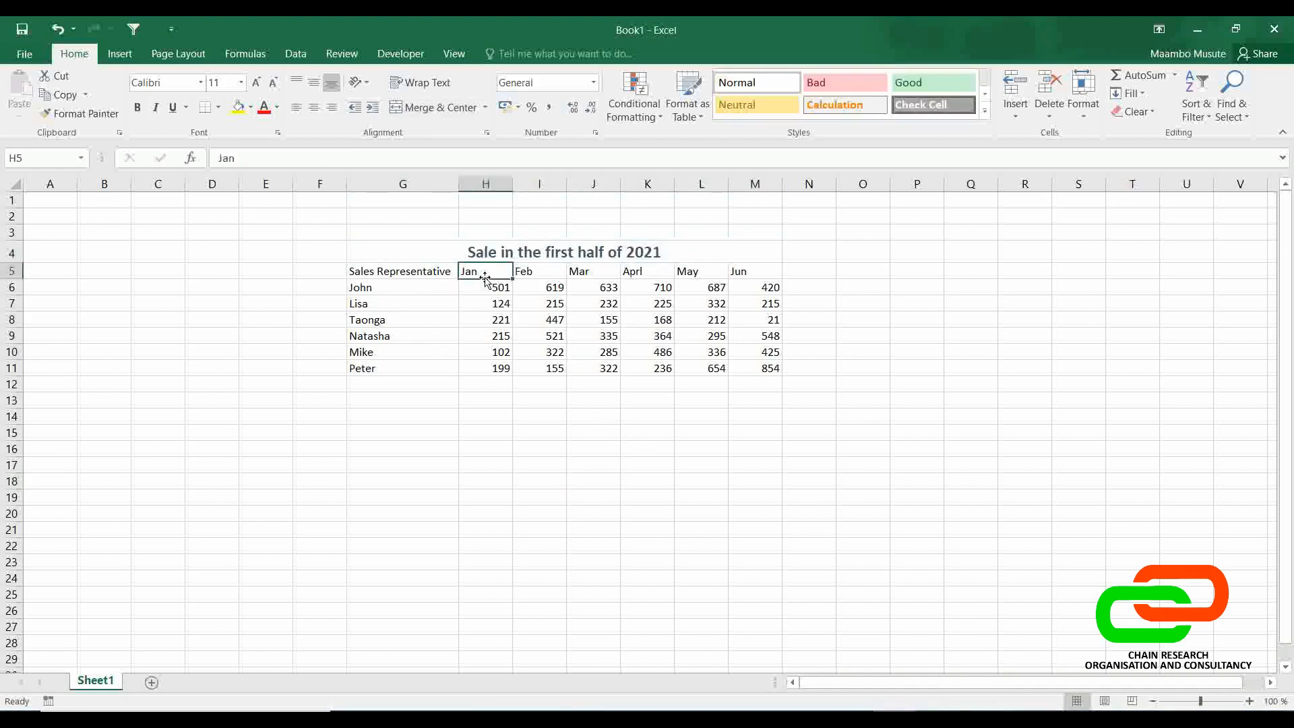
pyautogui.click(431, 275)
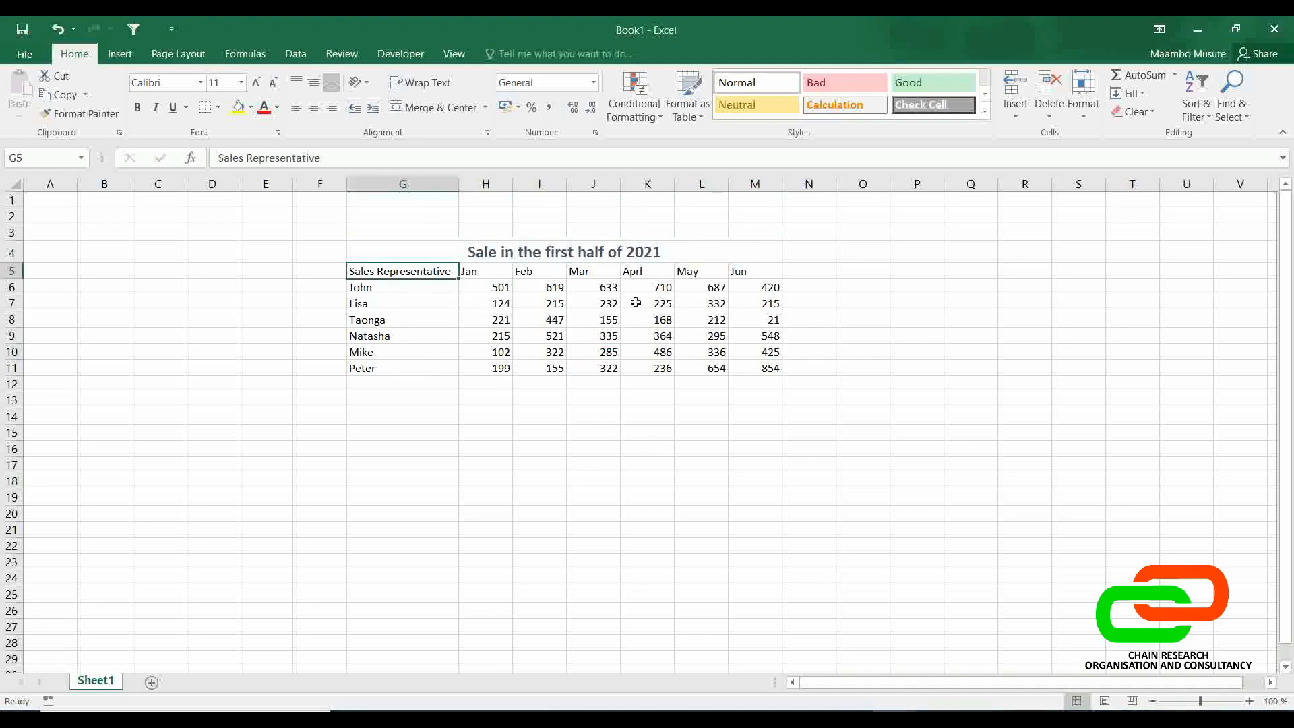
pyautogui.click(607, 430)
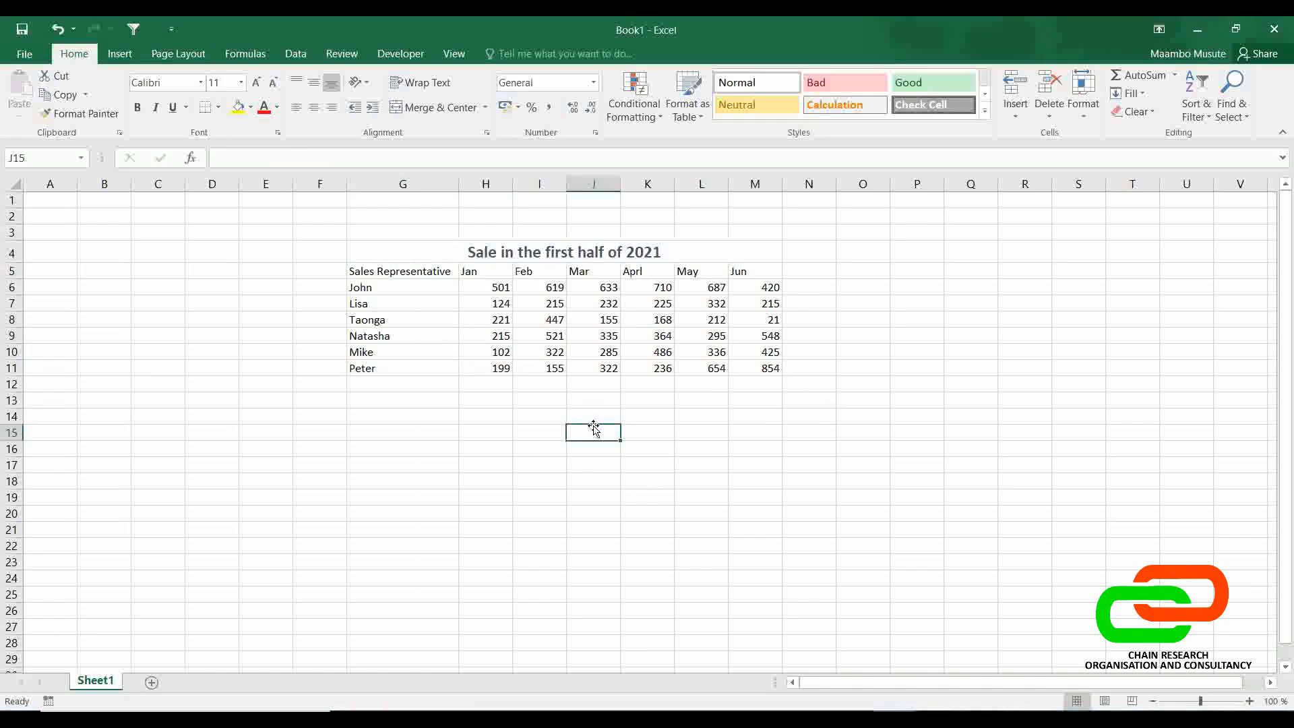
pyautogui.click(734, 472)
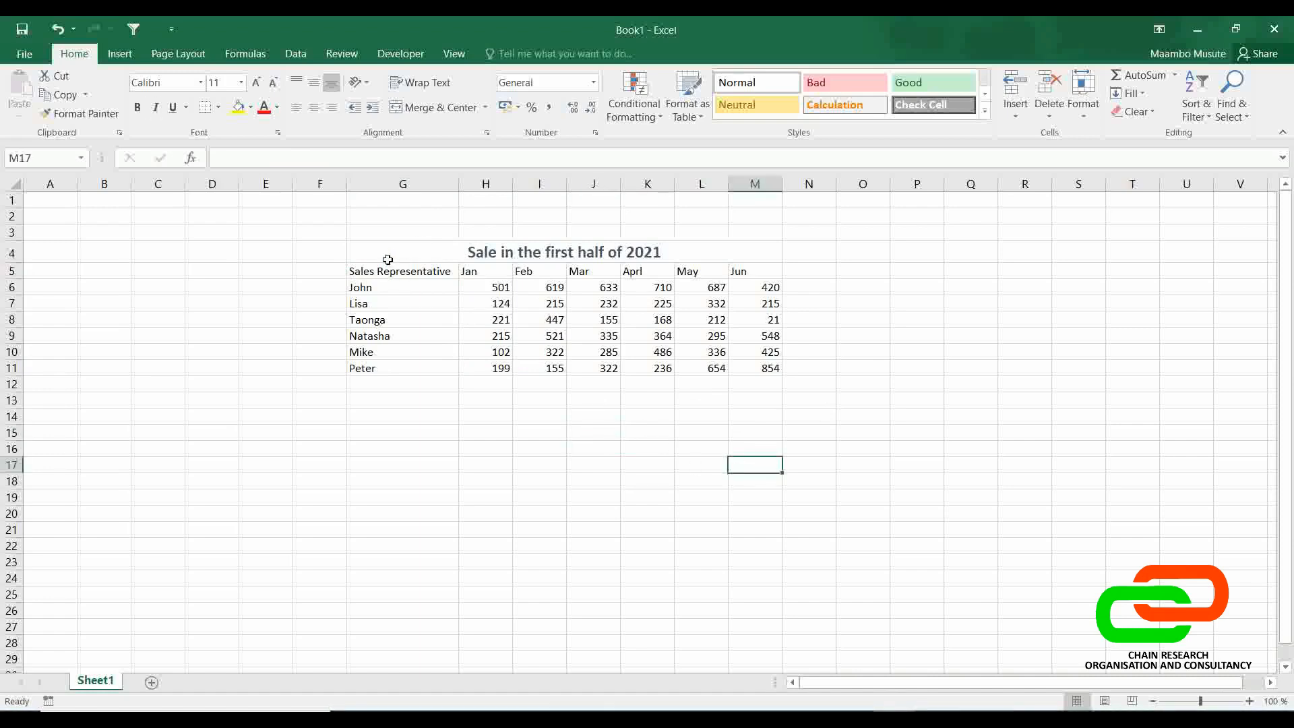
# - Apply thick outside borders around the whole sales table in G4 to M11
pyautogui.moveTo(388, 260); pyautogui.dragTo(454, 364)
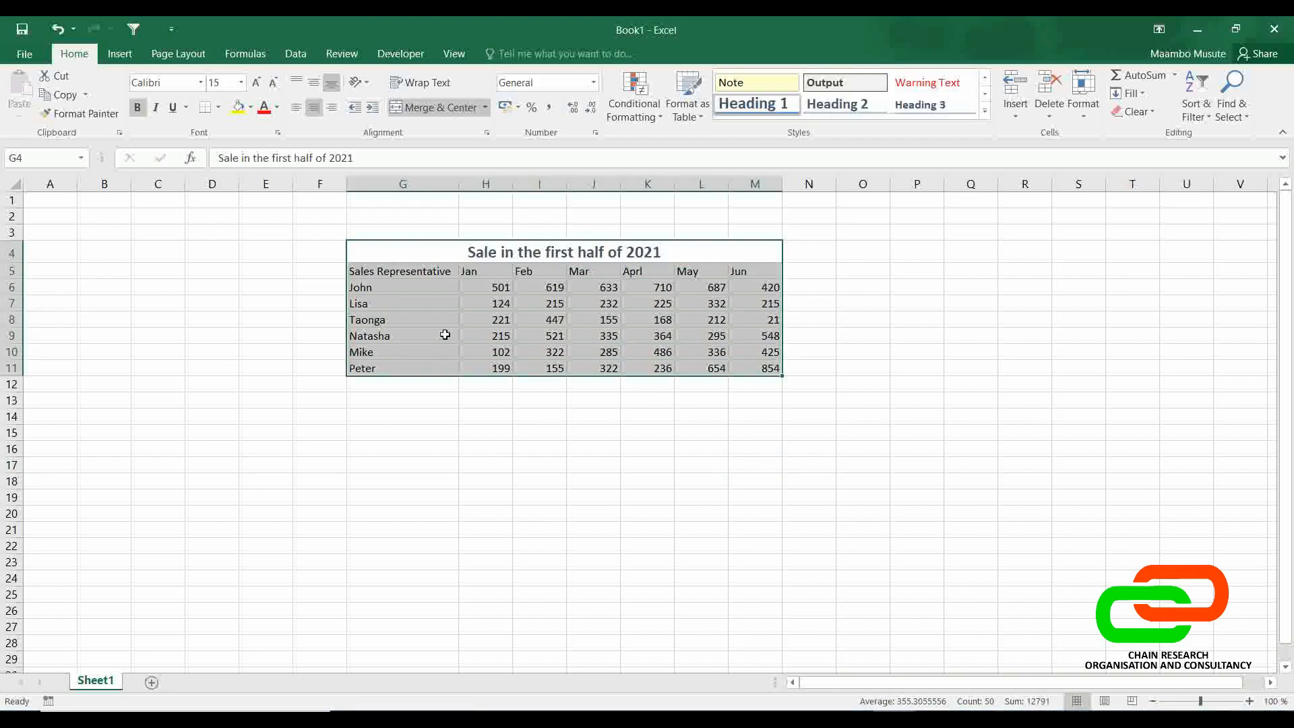
pyautogui.click(217, 109)
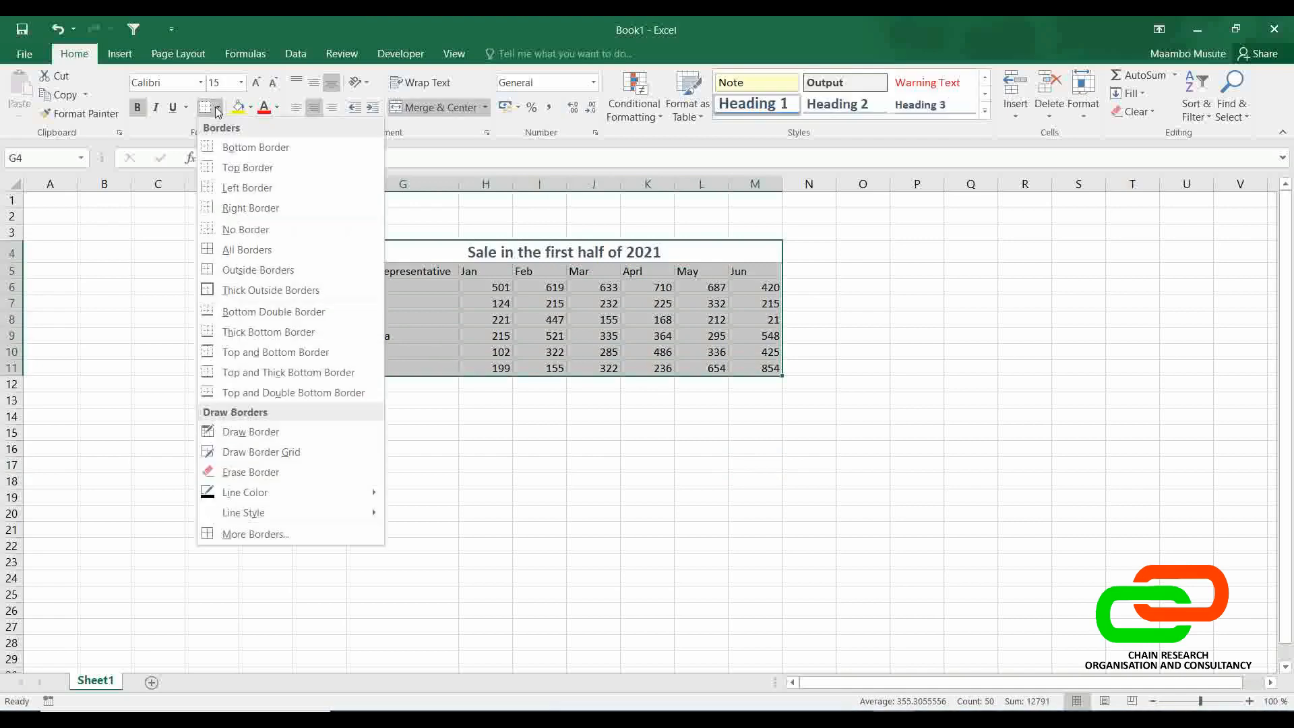
pyautogui.click(283, 290)
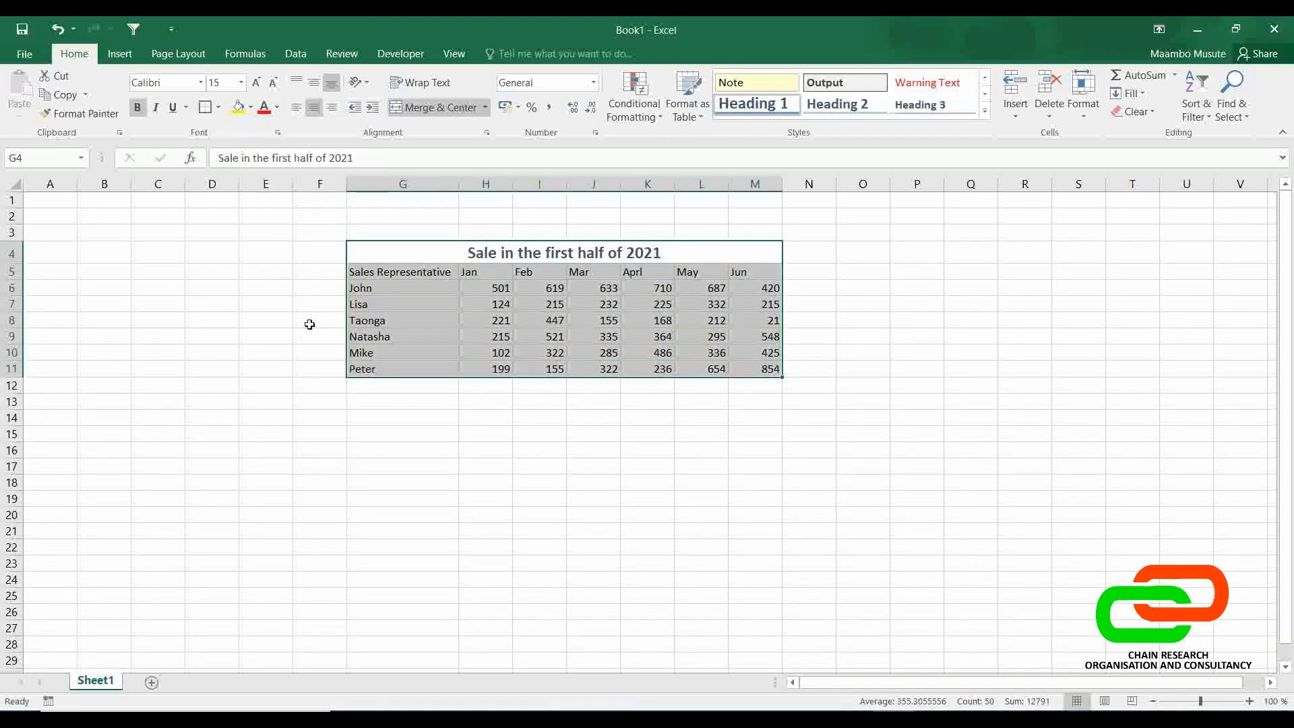
pyautogui.click(472, 478)
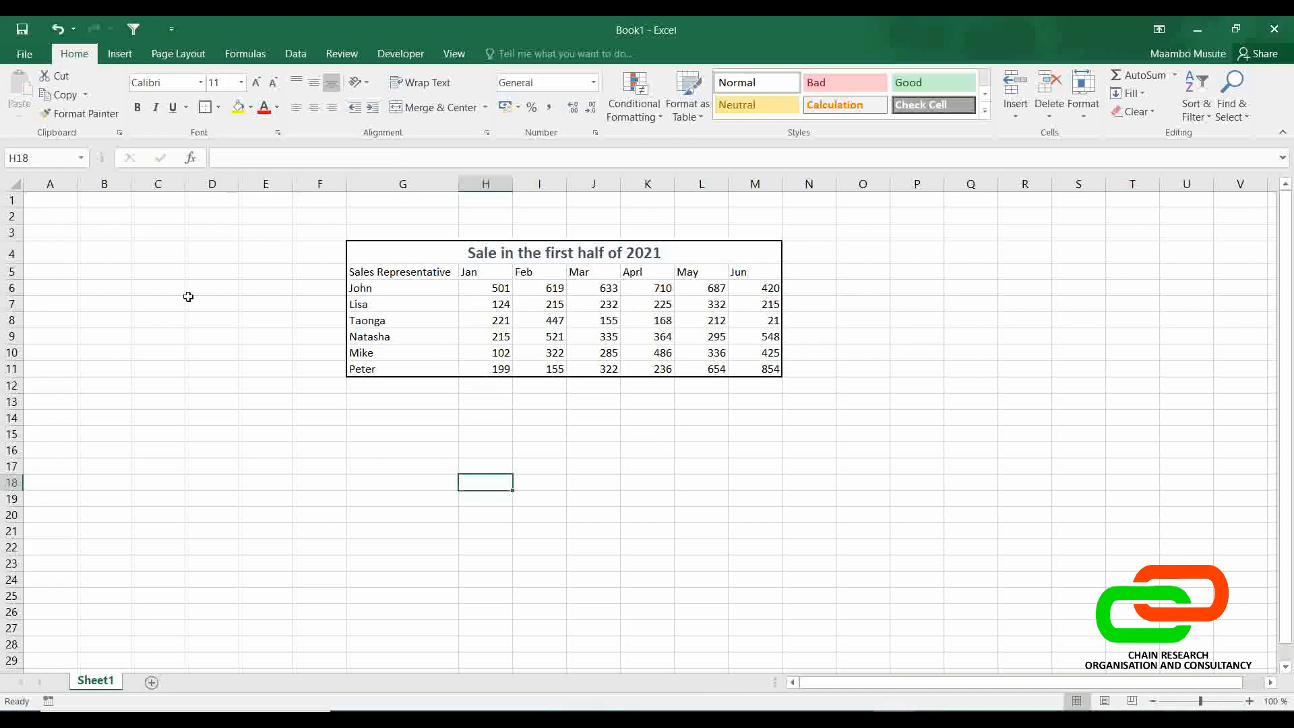
# - Apply all borders to every cell of the sales table in G4 to M11
pyautogui.moveTo(427, 251)
pyautogui.mouseDown()
pyautogui.moveTo(575, 297)
pyautogui.moveTo(600, 367)
pyautogui.mouseUp()
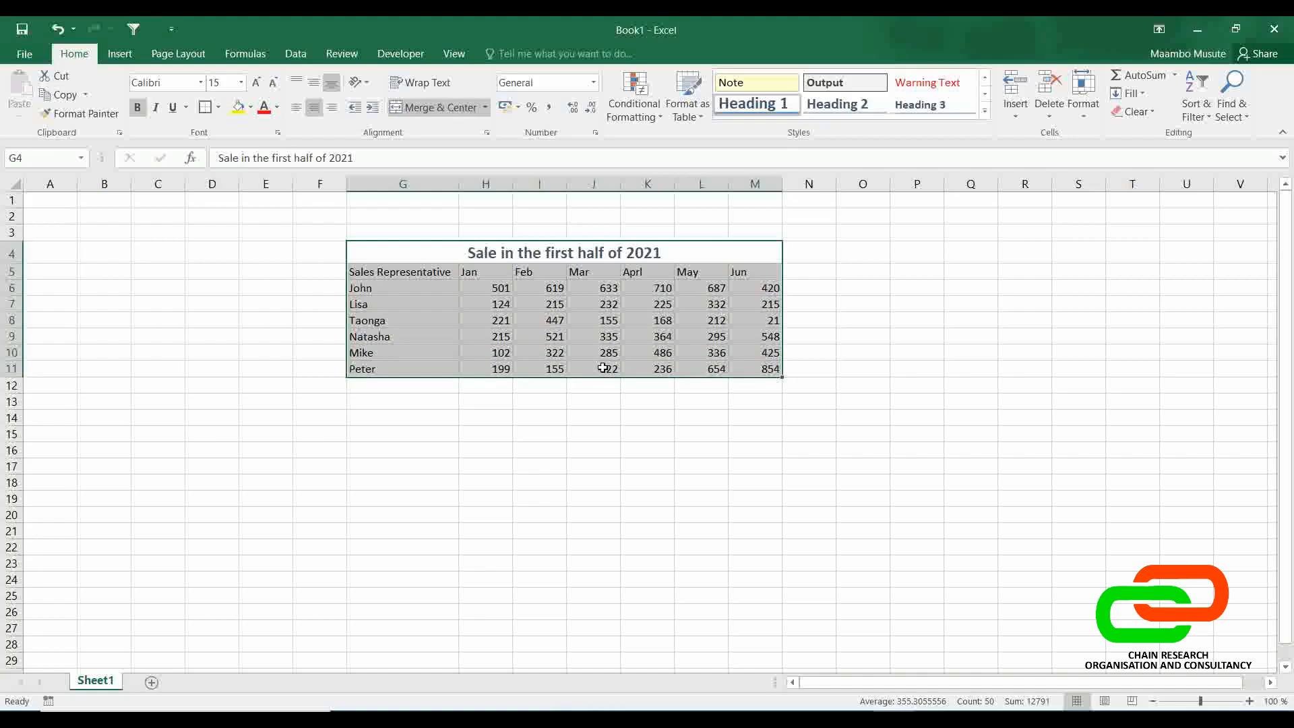
pyautogui.click(219, 108)
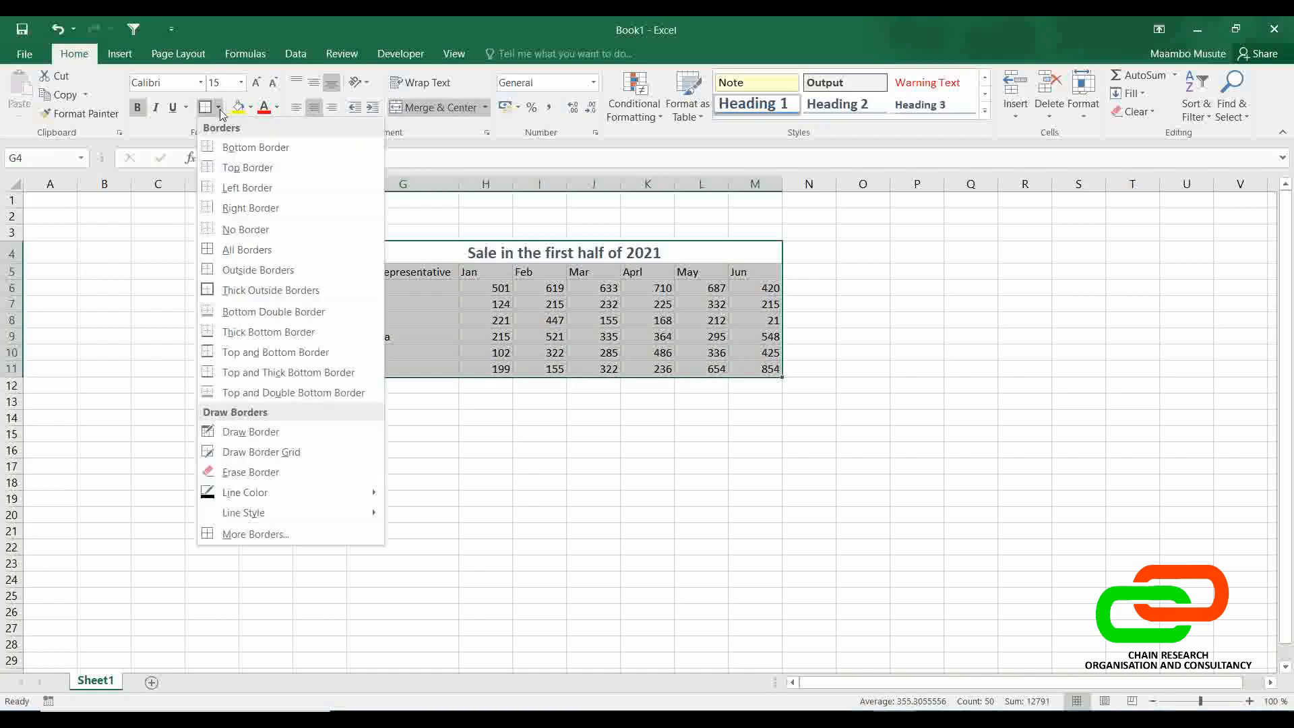
pyautogui.click(248, 249)
pyautogui.click(751, 623)
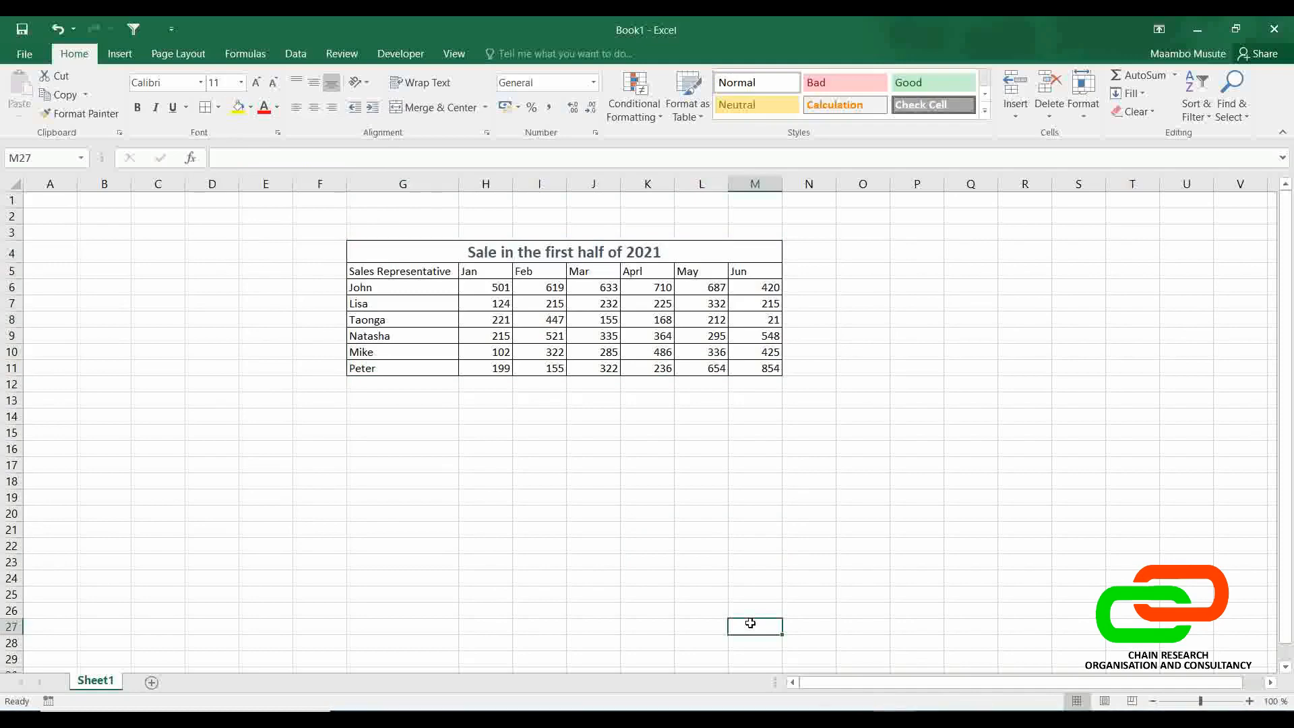
# - Undo the table borders and the title merge, and merge and center the title across G4 to M4 again
pyautogui.hotkey('ctrl', 'z')
pyautogui.hotkey('ctrl', 'z')
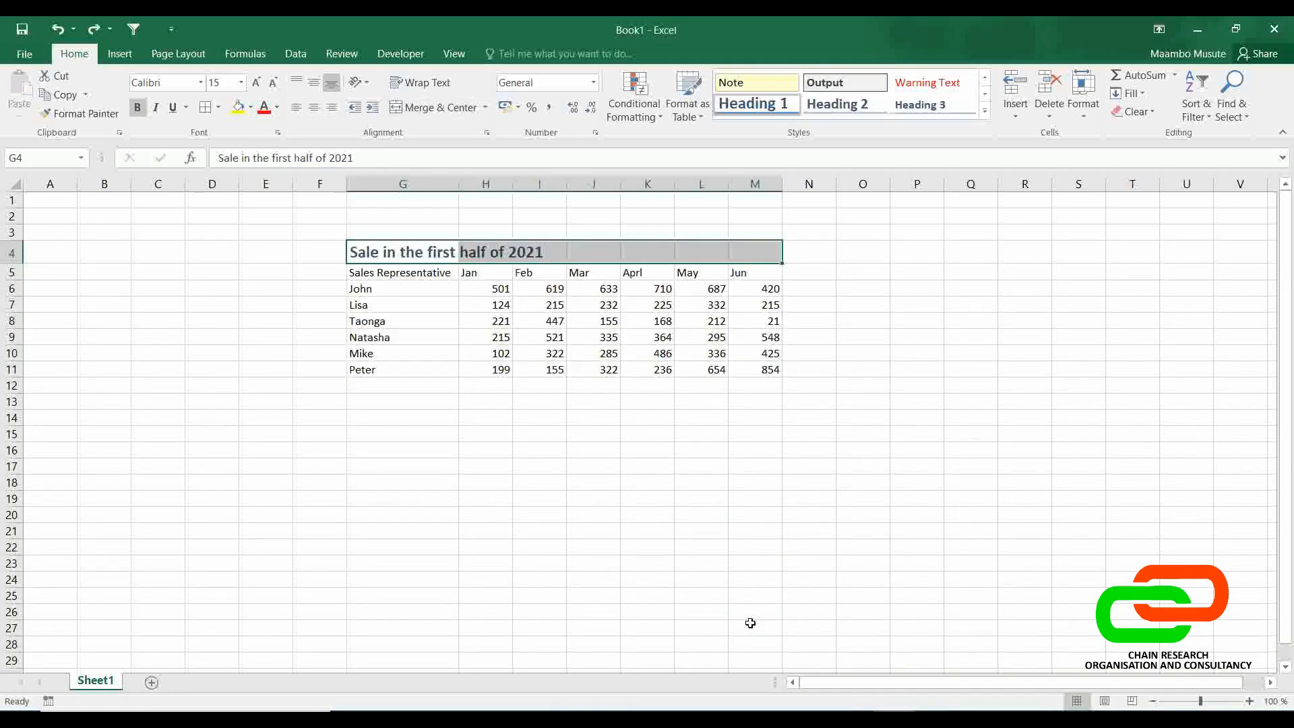
pyautogui.click(432, 112)
pyautogui.click(503, 398)
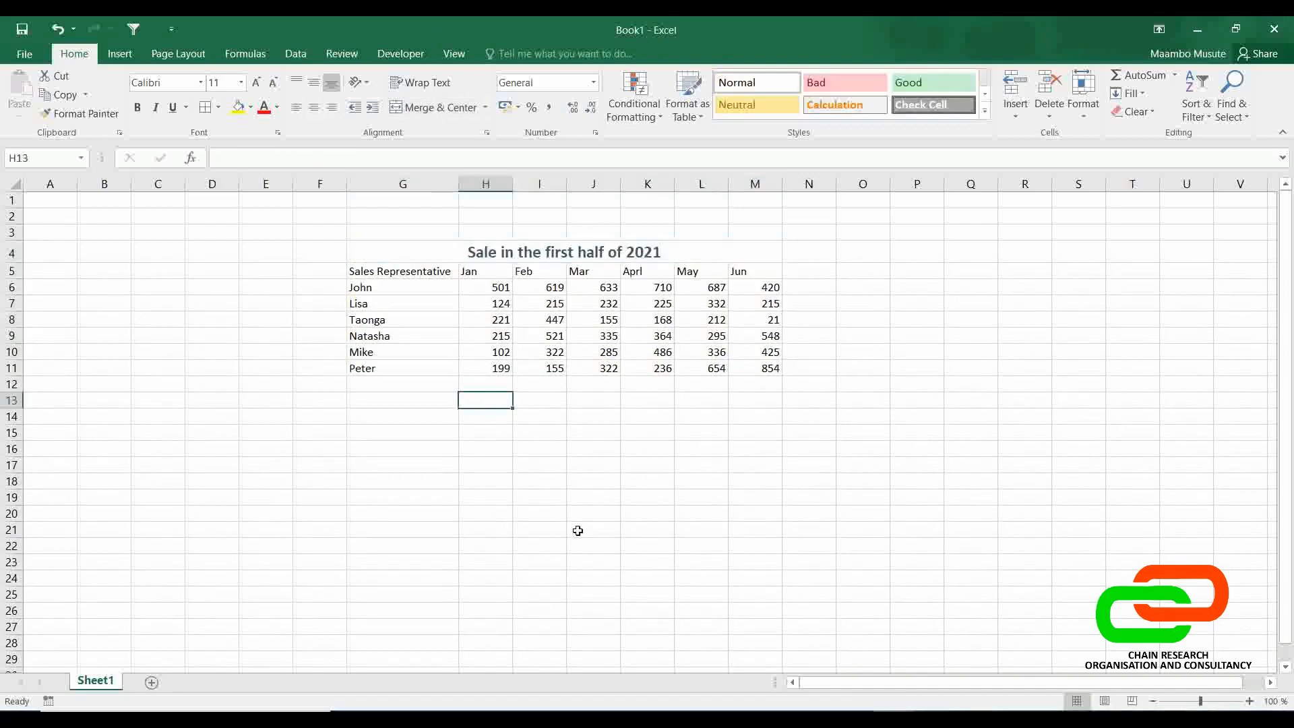
pyautogui.click(681, 485)
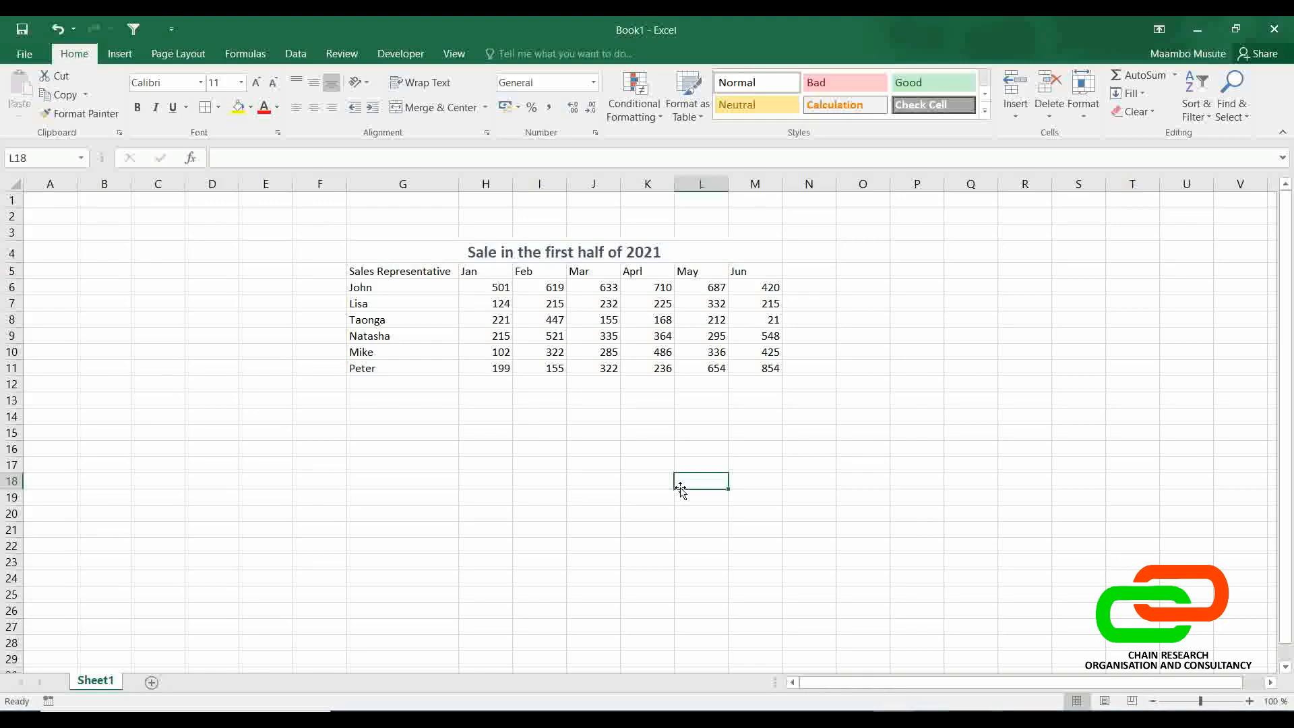
pyautogui.click(410, 277)
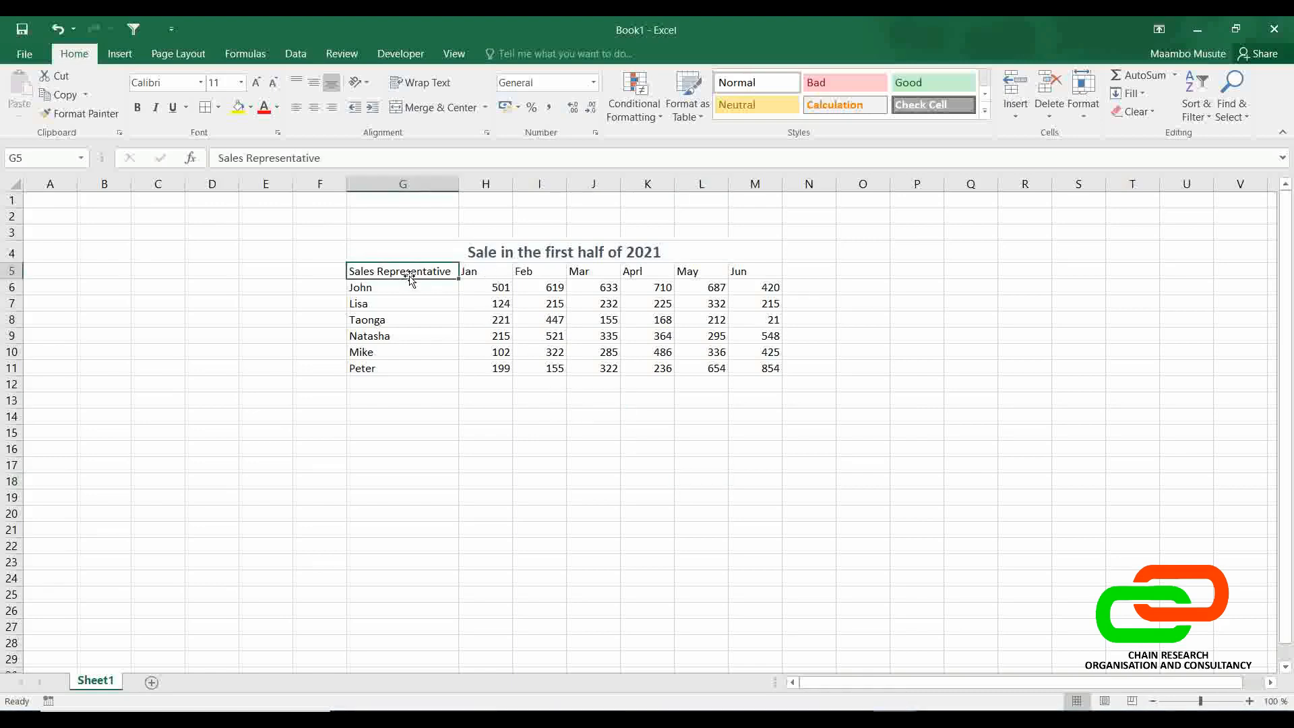
pyautogui.click(644, 326)
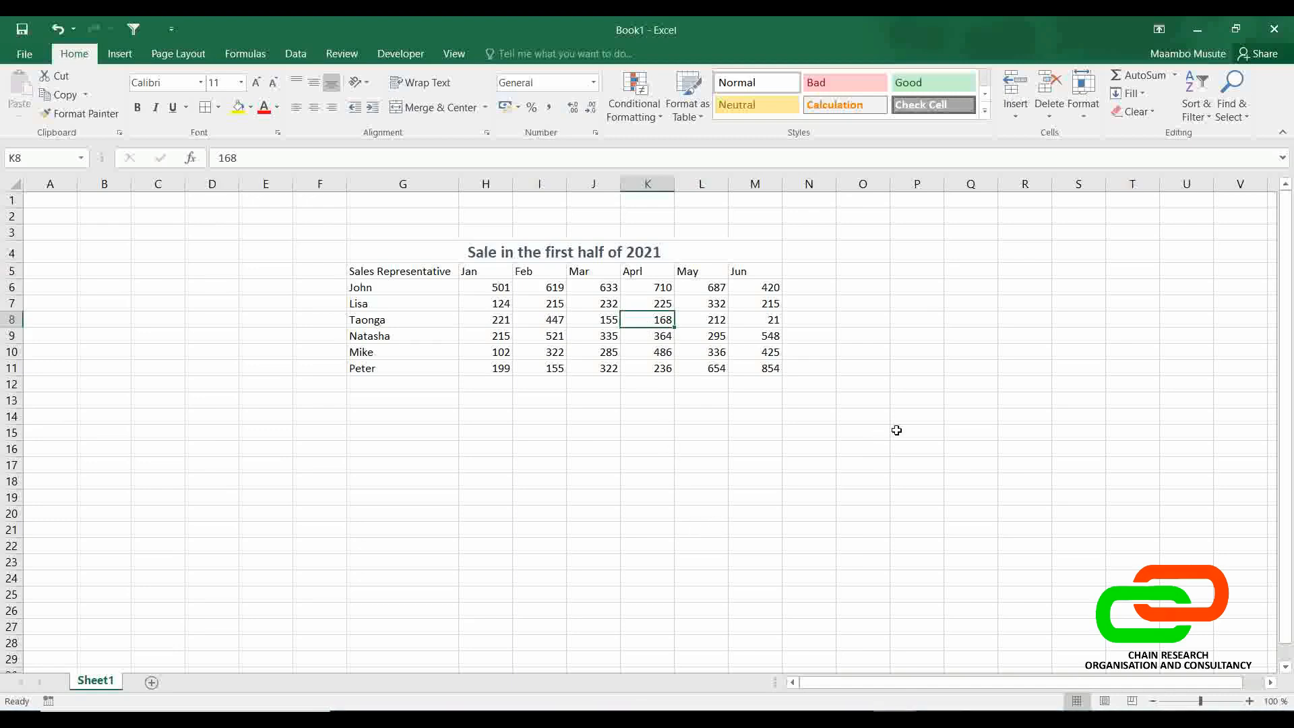
# - Enter the formula =2+2 in the empty cell O6 beside the sales table
pyautogui.click(861, 285)
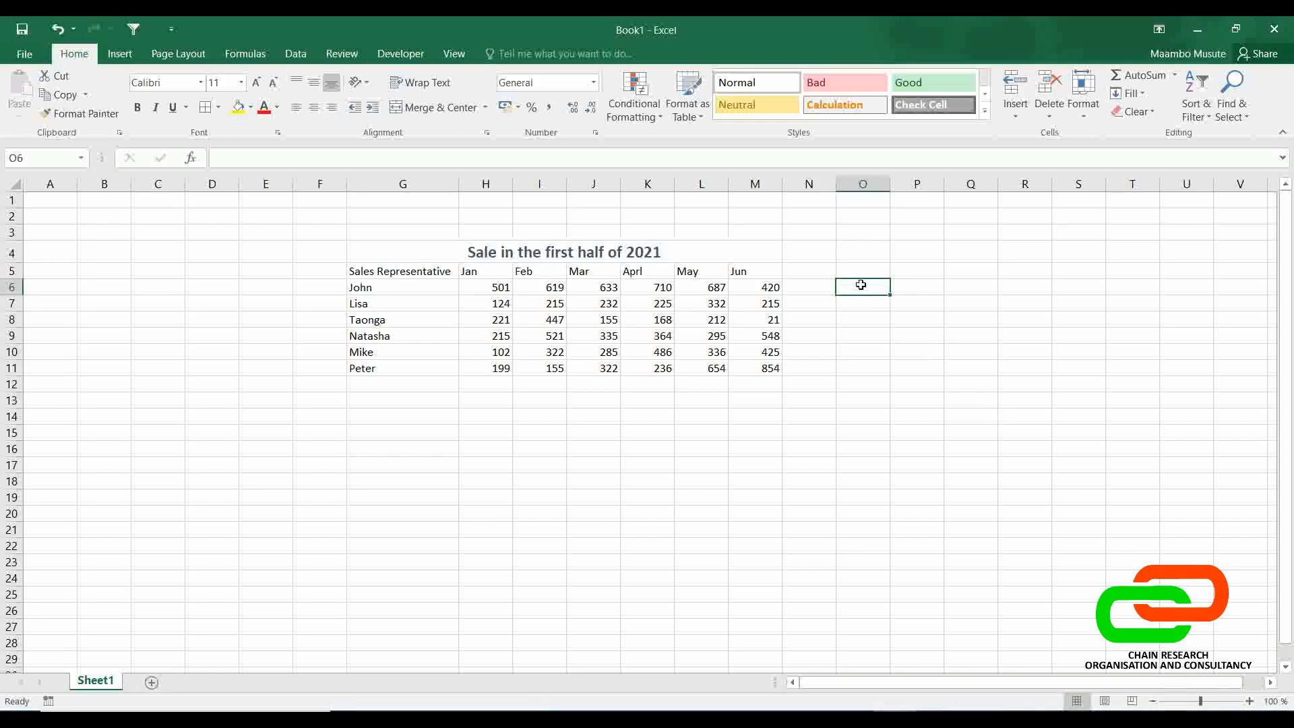
pyautogui.write('=')
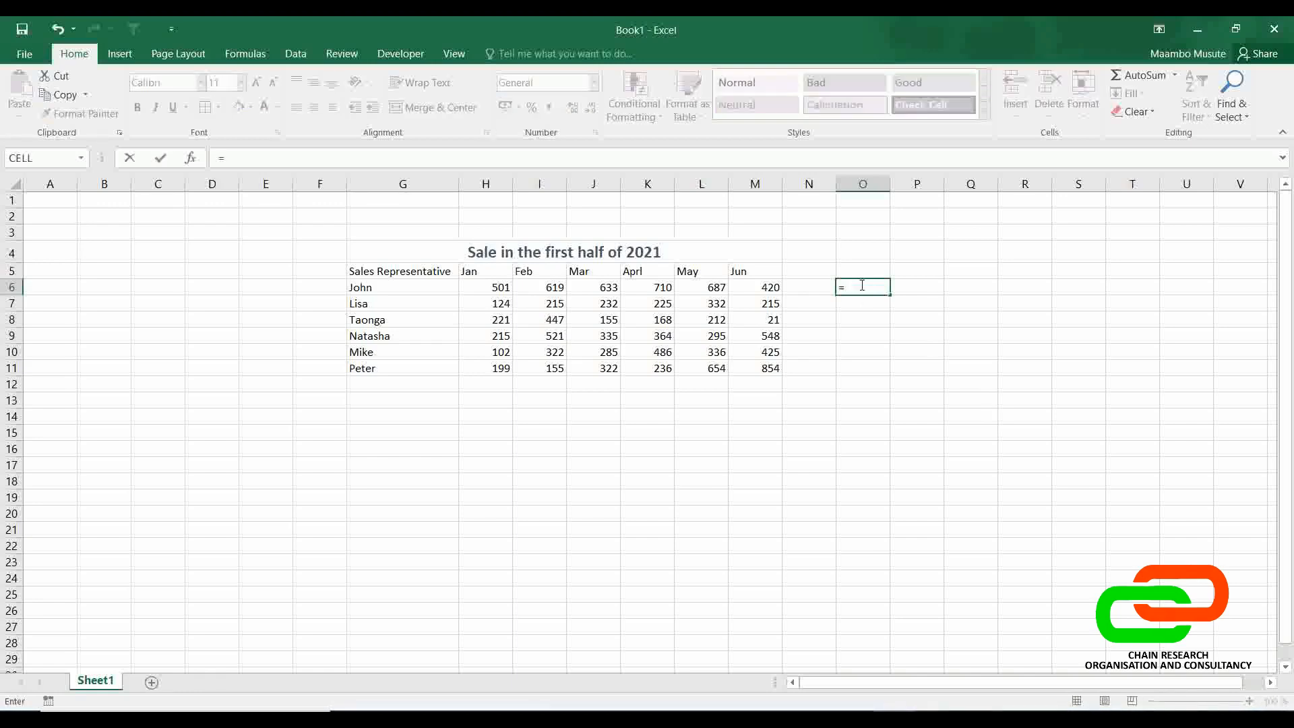
pyautogui.write('2+2')
pyautogui.press('Return')
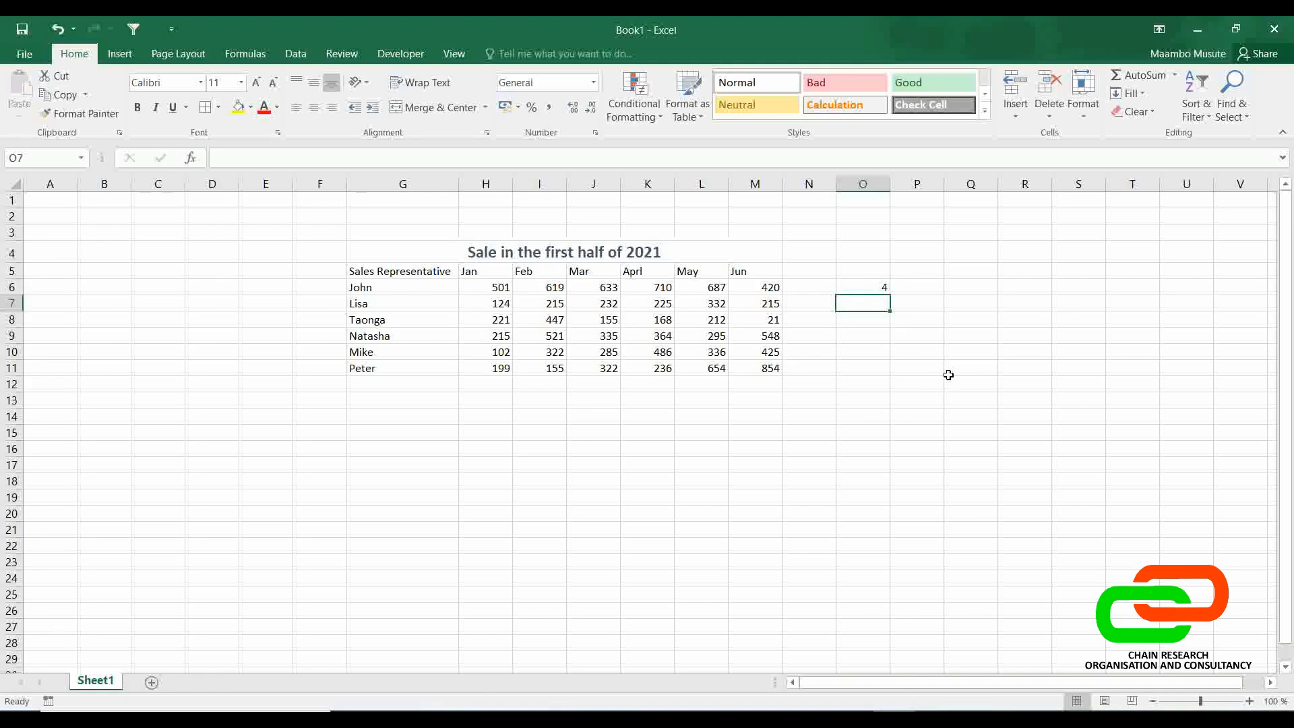
# - Compare the formula content of cell O6 with the plain number stored in cell H6
pyautogui.click(852, 287)
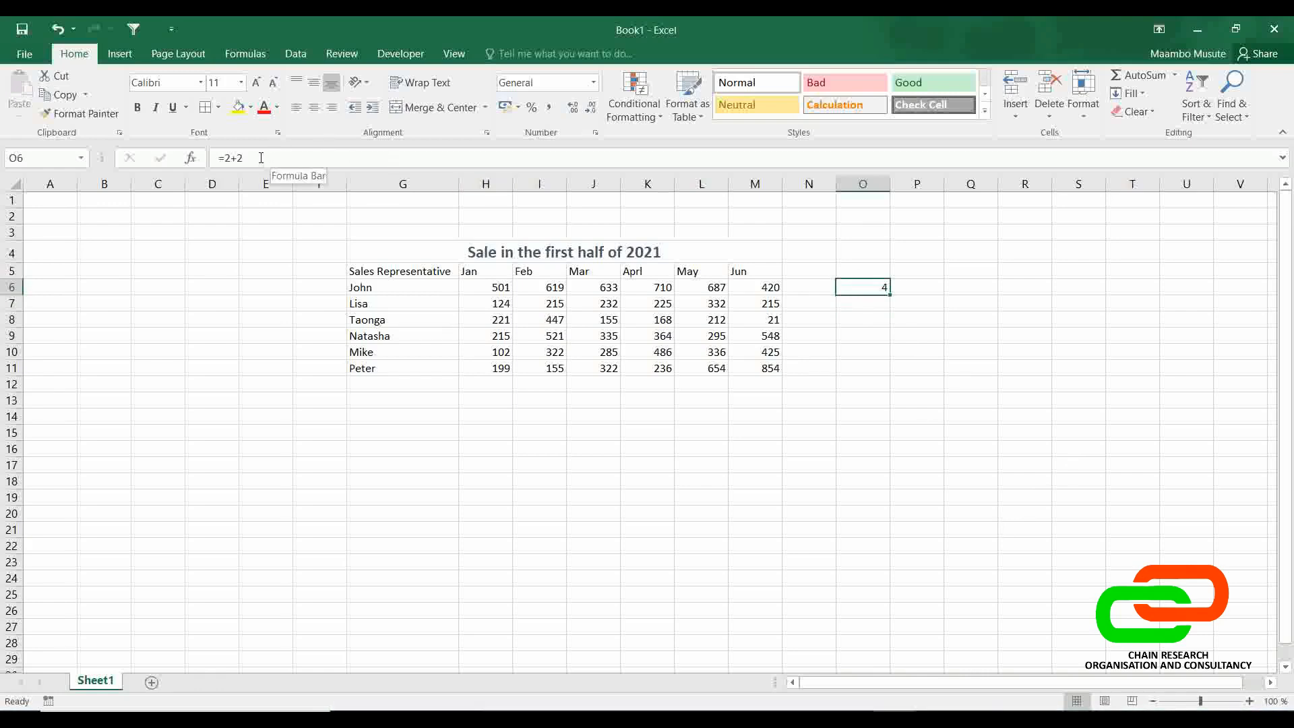
pyautogui.click(469, 290)
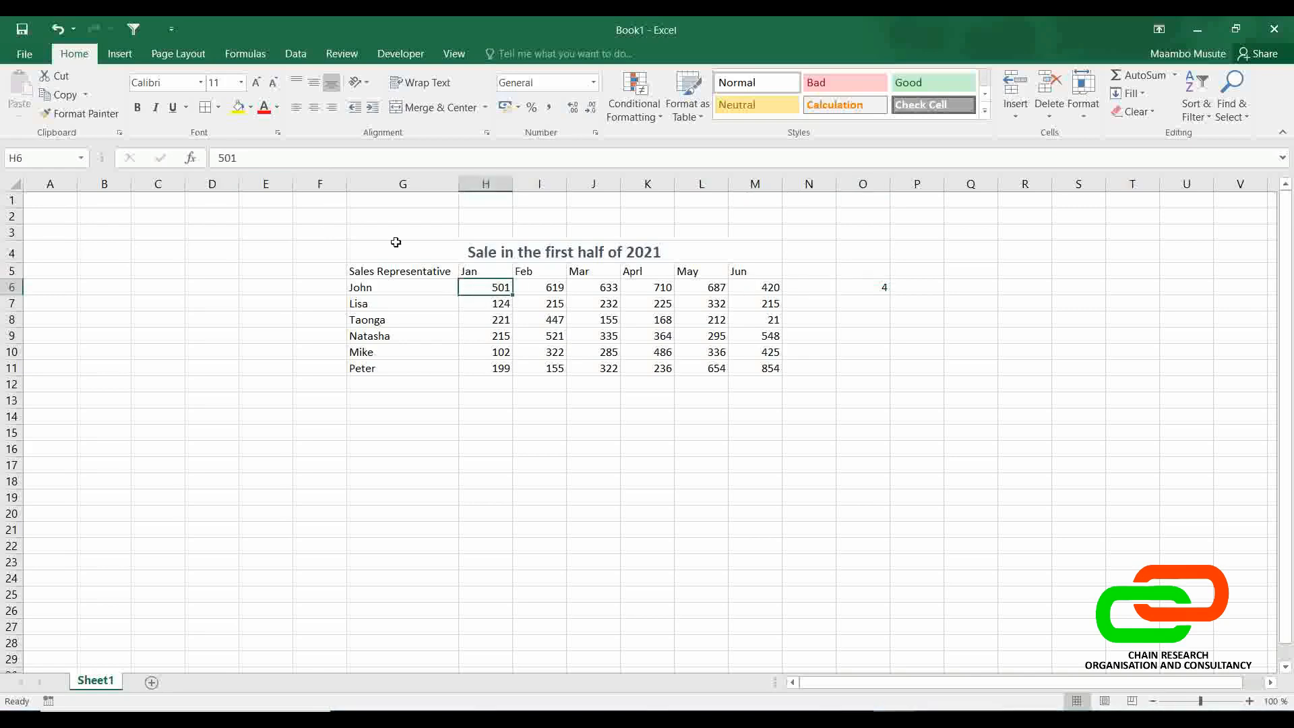
pyautogui.click(250, 161)
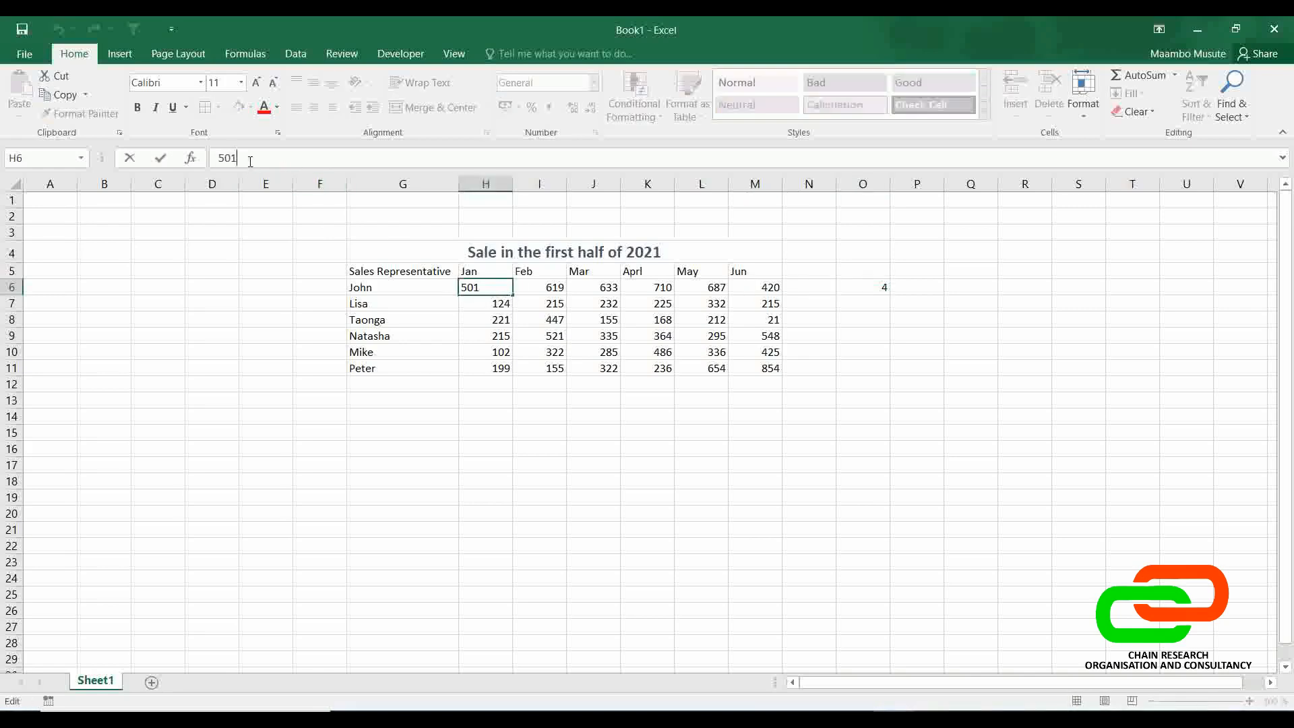
pyautogui.click(870, 287)
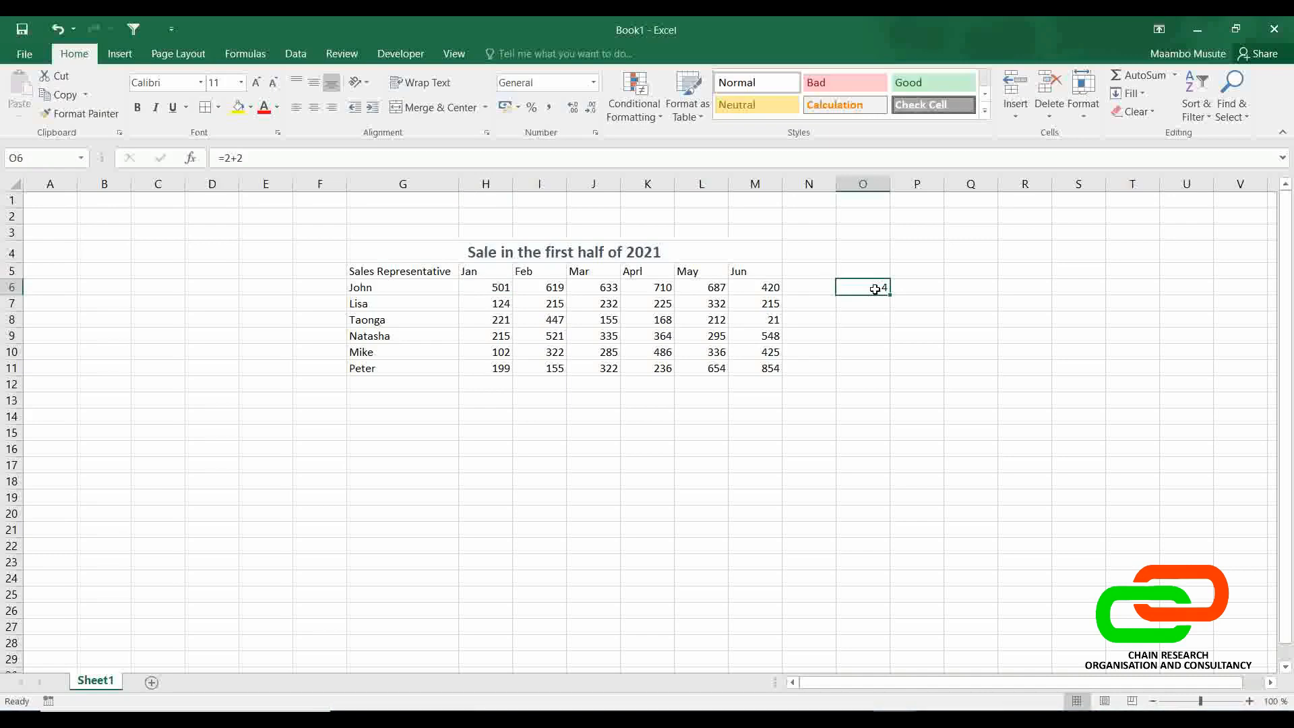
pyautogui.click(271, 156)
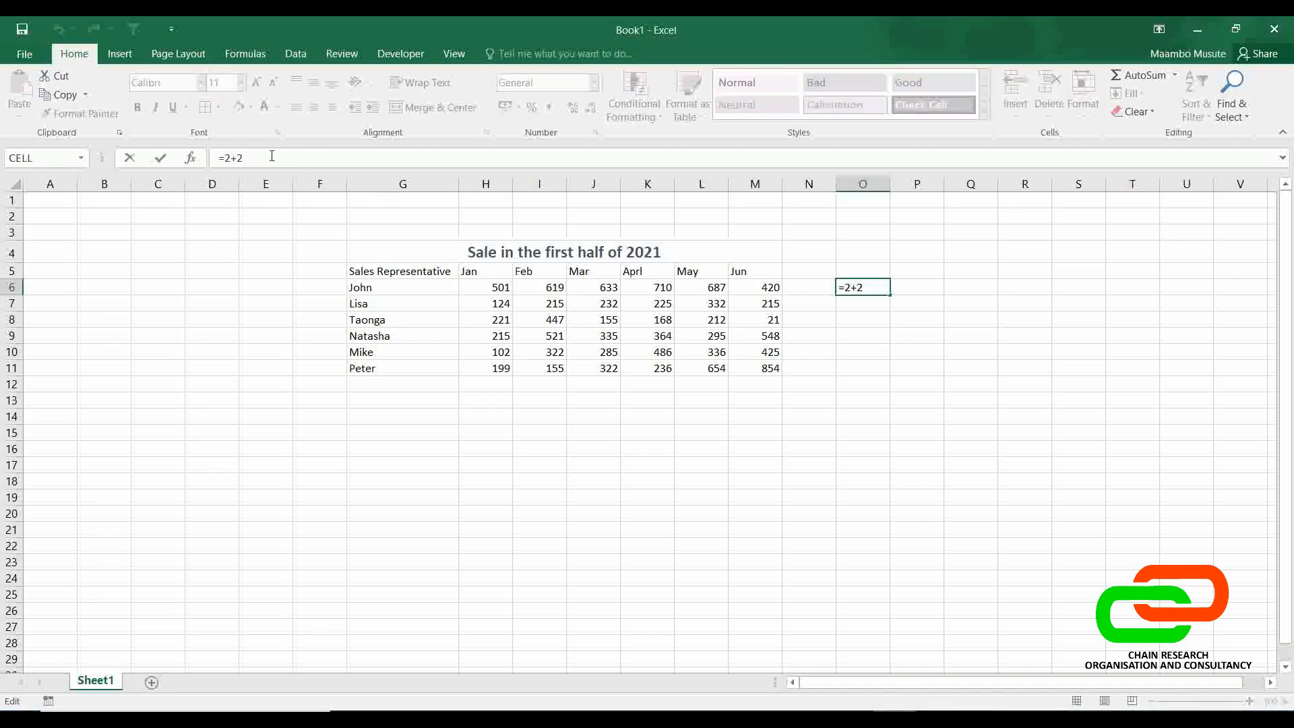
pyautogui.press('Return')
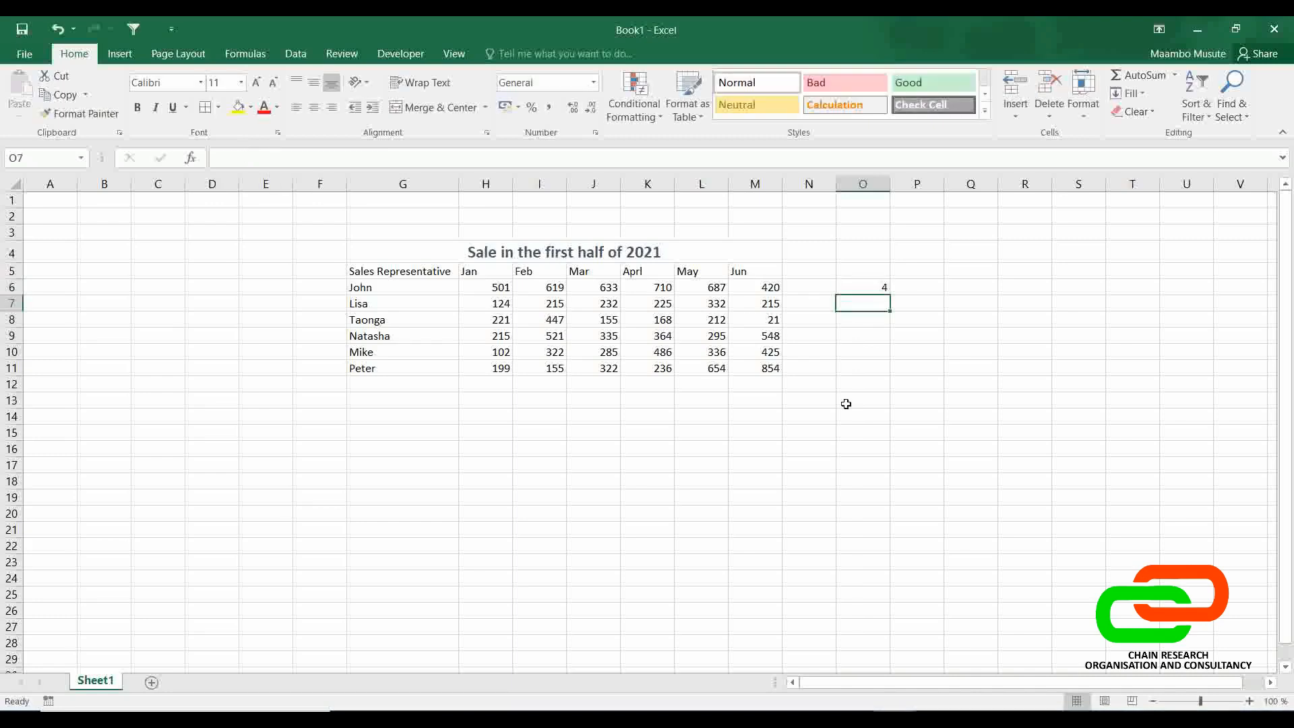
# - Replace the formula in cell O6 with =9*78 and clear the cell again
pyautogui.click(873, 288)
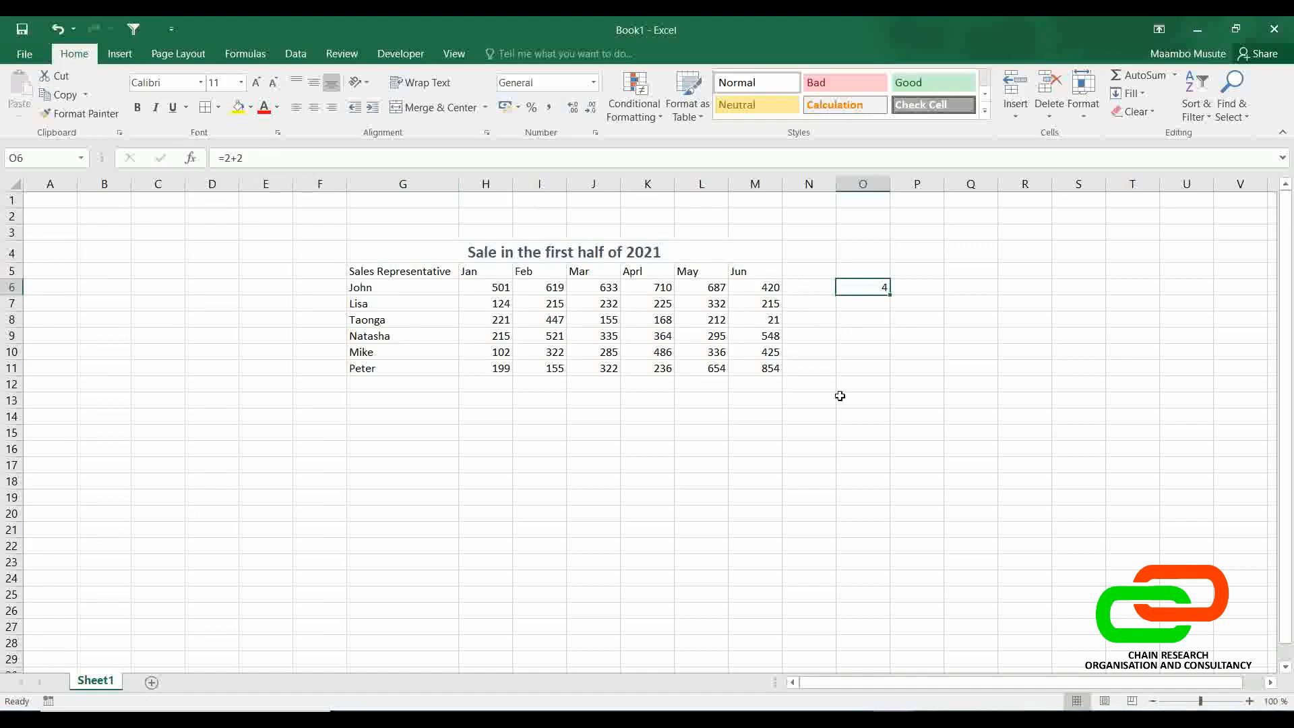
pyautogui.write('=')
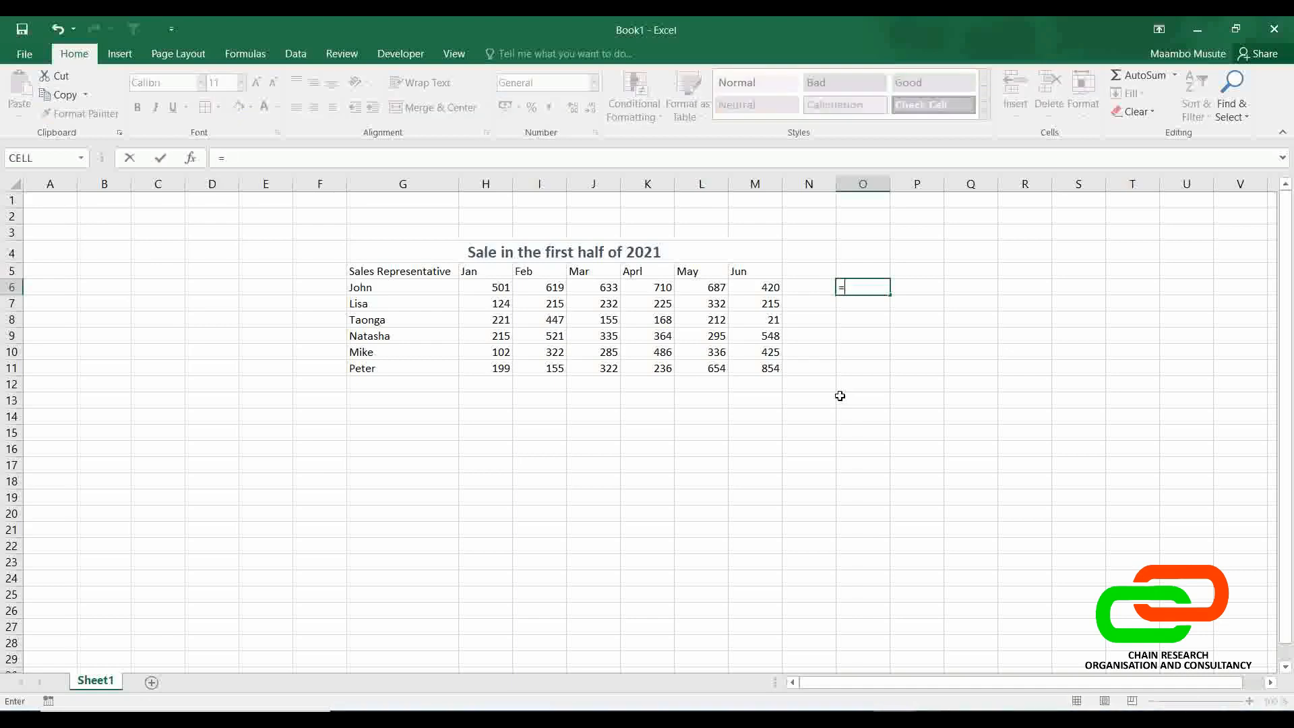
pyautogui.write('9*78')
pyautogui.press('Return')
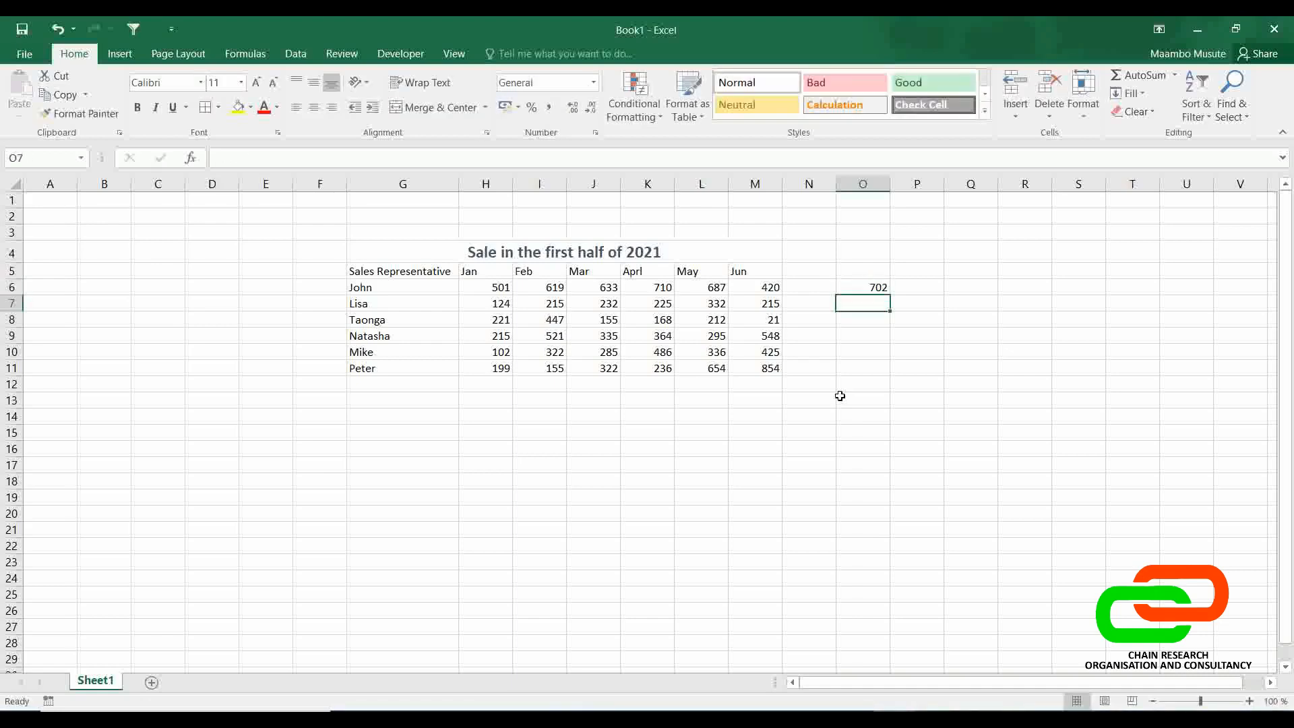
pyautogui.click(860, 289)
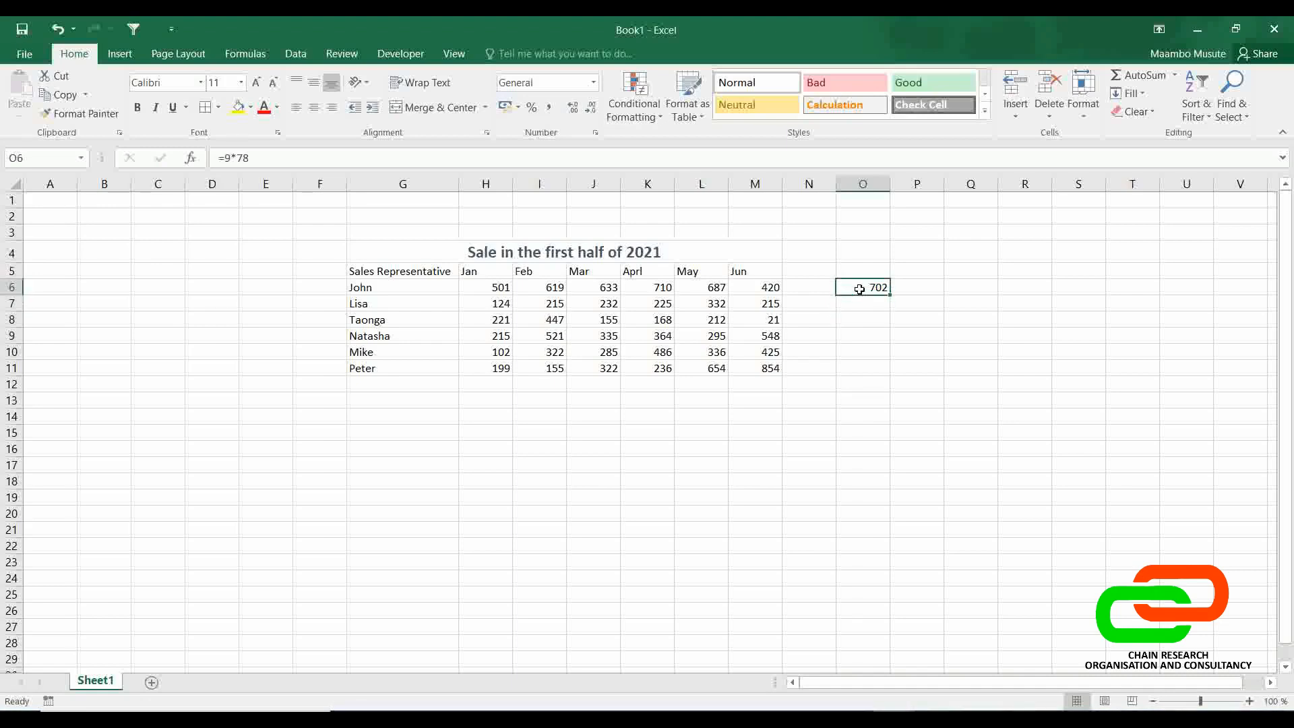
pyautogui.press('Delete')
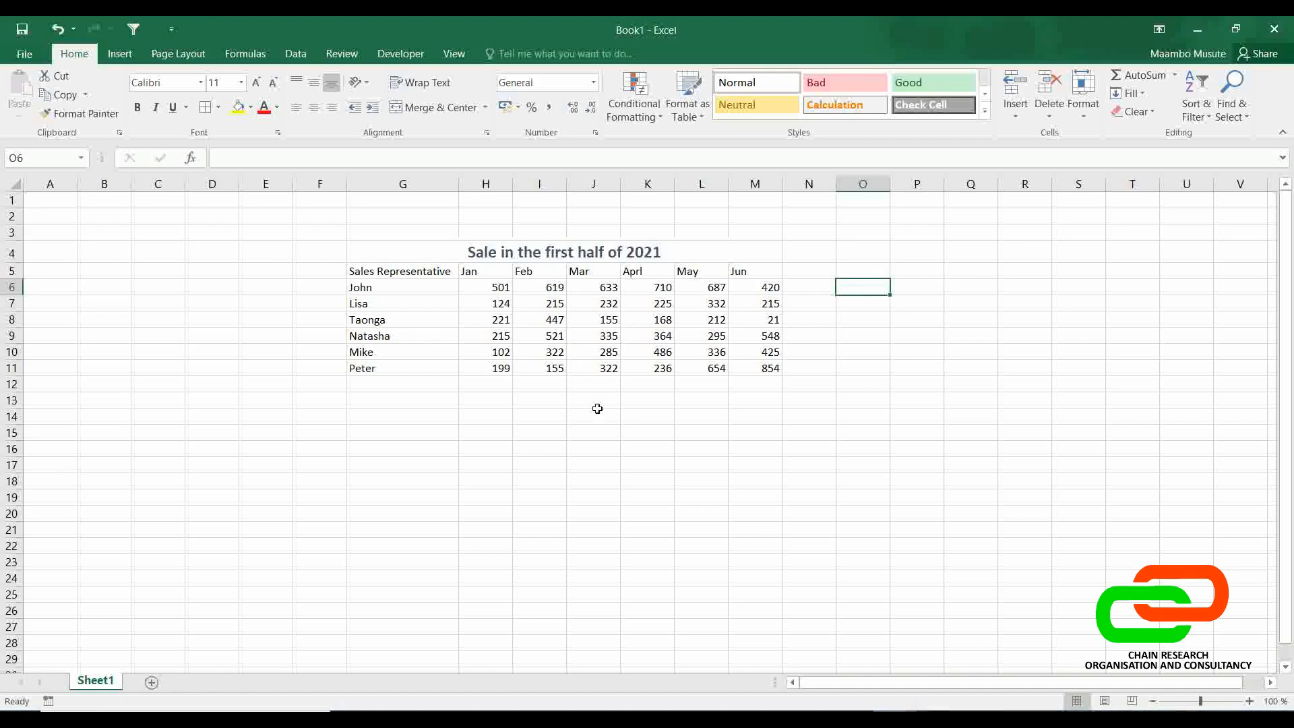
pyautogui.click(508, 332)
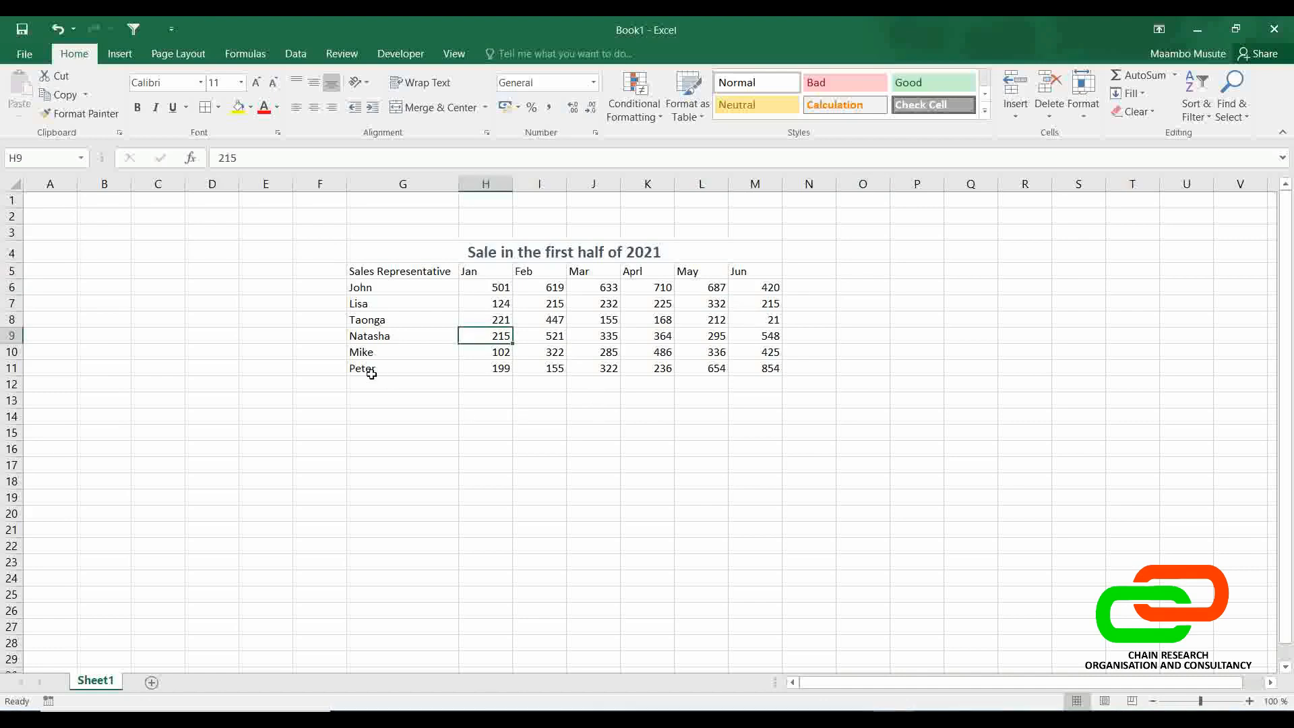
pyautogui.moveTo(477, 384); pyautogui.dragTo(489, 396)
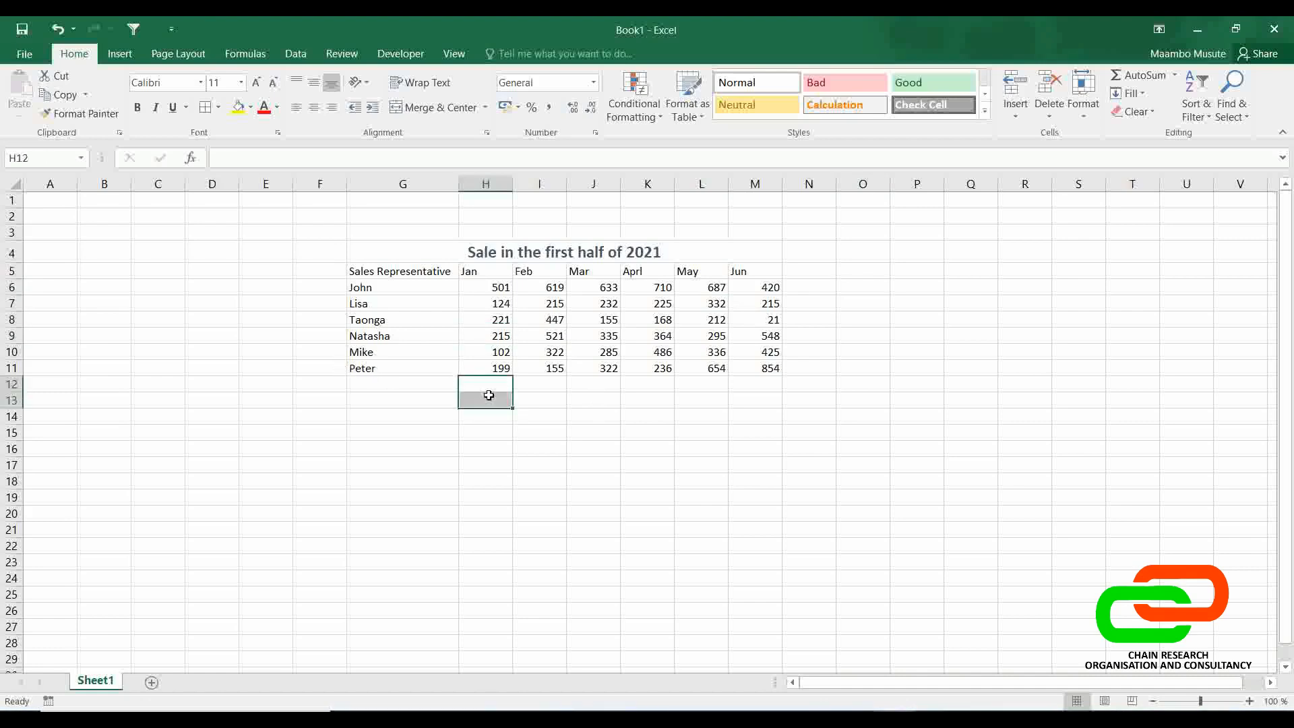
pyautogui.click(491, 439)
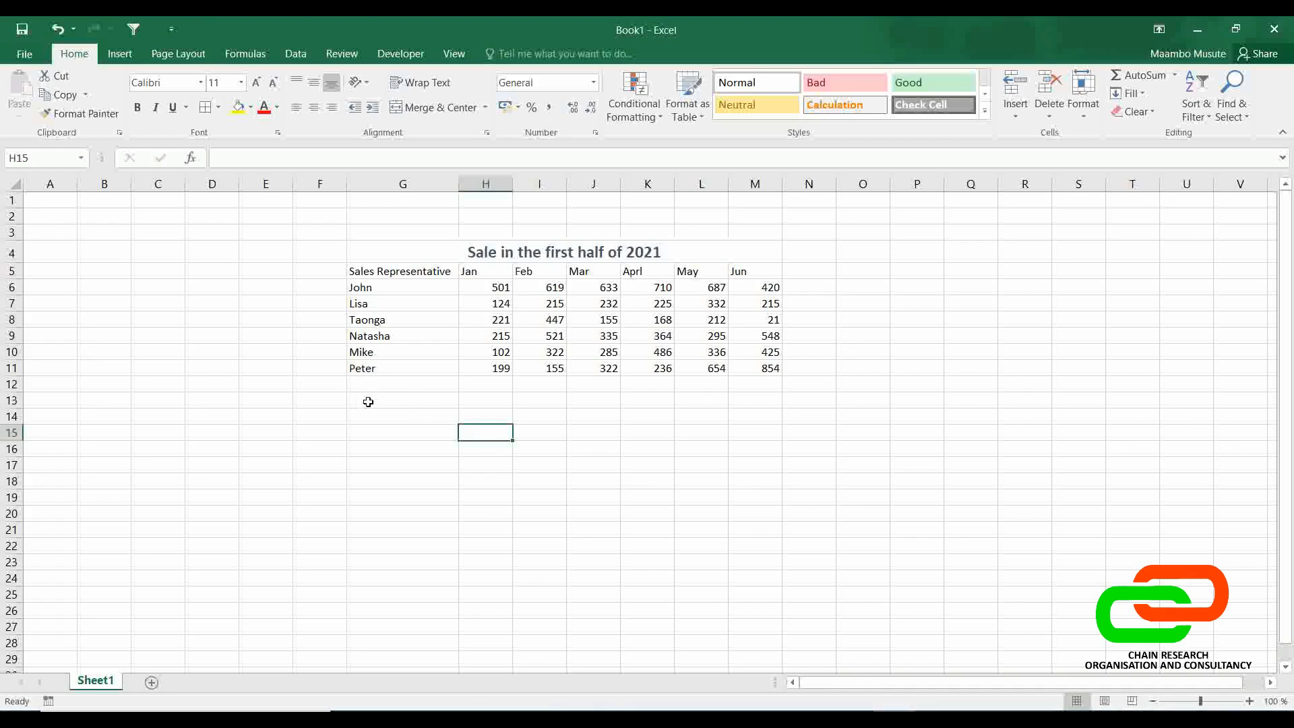
# - Label cell G13 below the sales representatives as Total
pyautogui.click(369, 403)
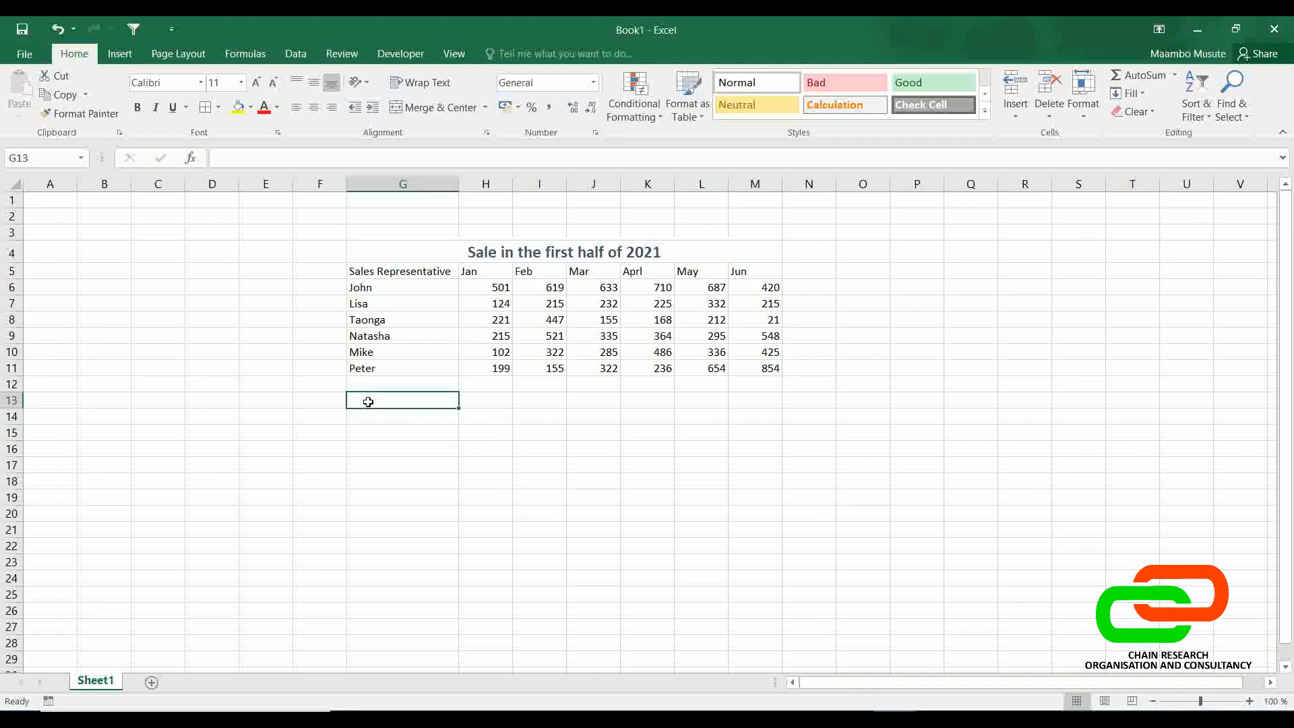
pyautogui.write('Total')
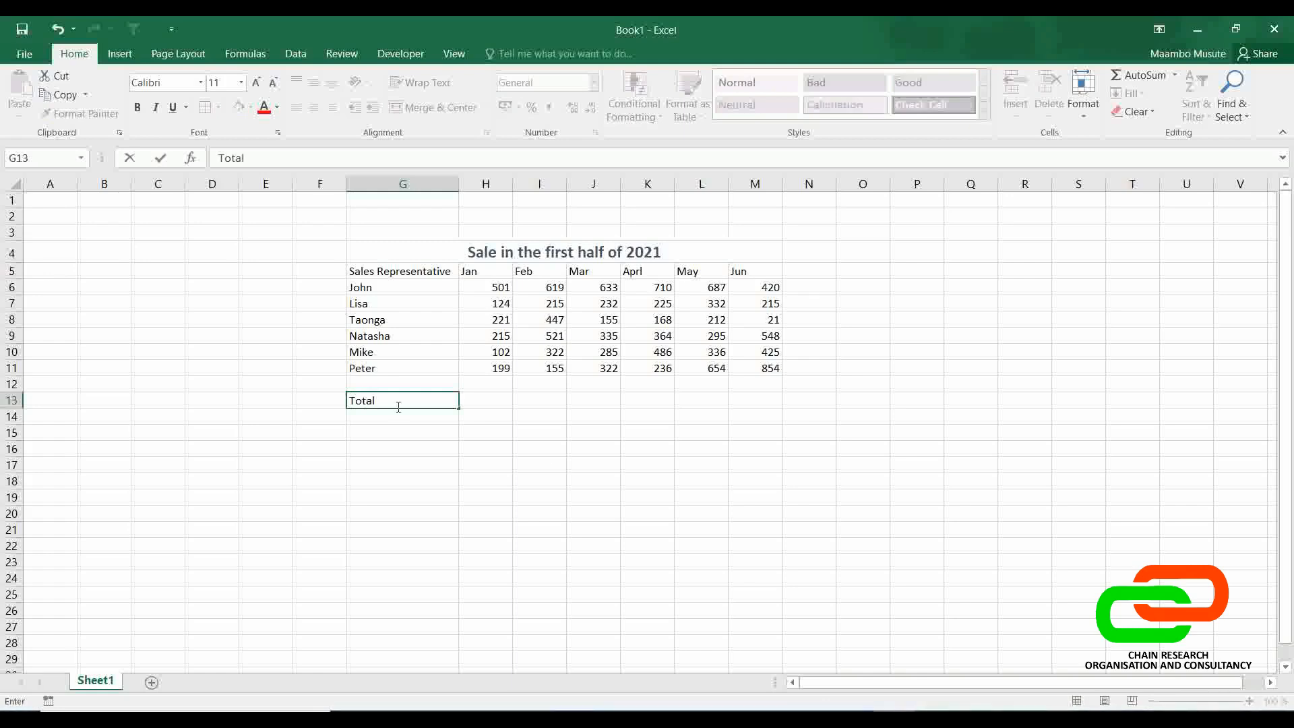
pyautogui.click(552, 459)
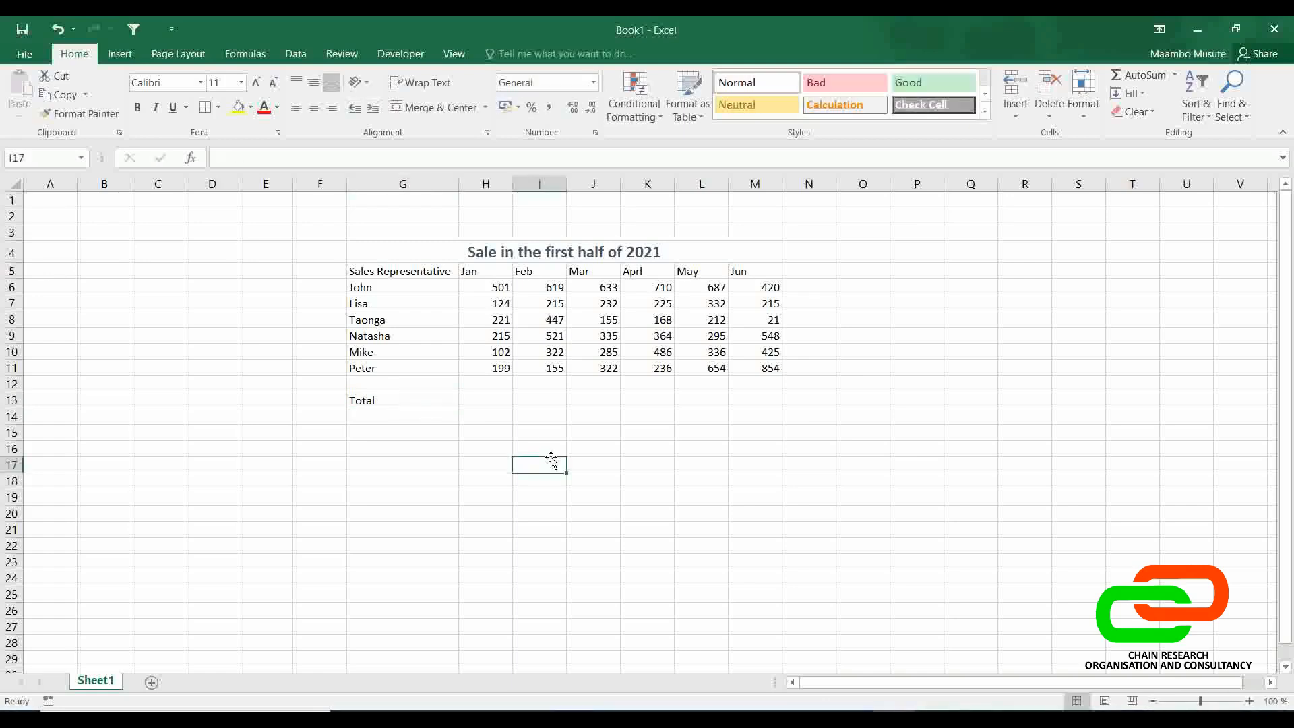
# - Add up the January sales in cell H13 with the formula =H6+H7+H8+H9+H10+H11
pyautogui.click(496, 402)
pyautogui.moveTo(490, 287); pyautogui.dragTo(500, 368)
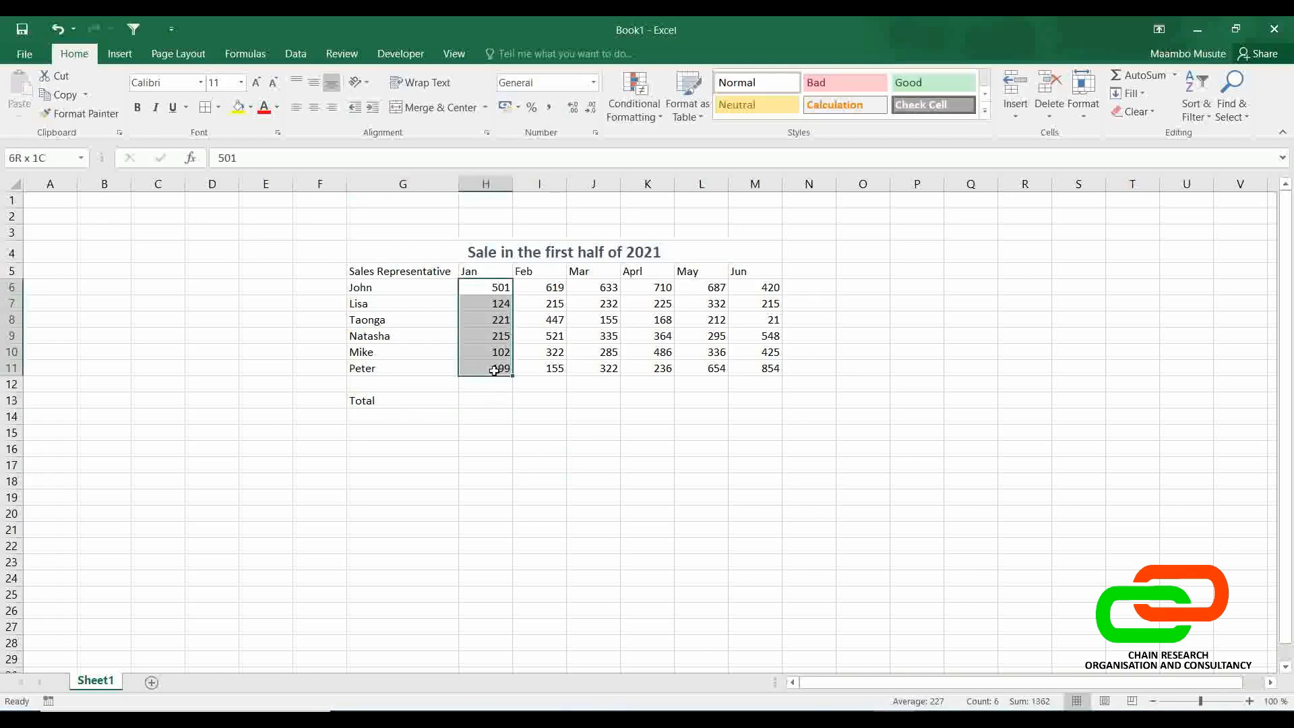
pyautogui.click(495, 405)
pyautogui.write('=')
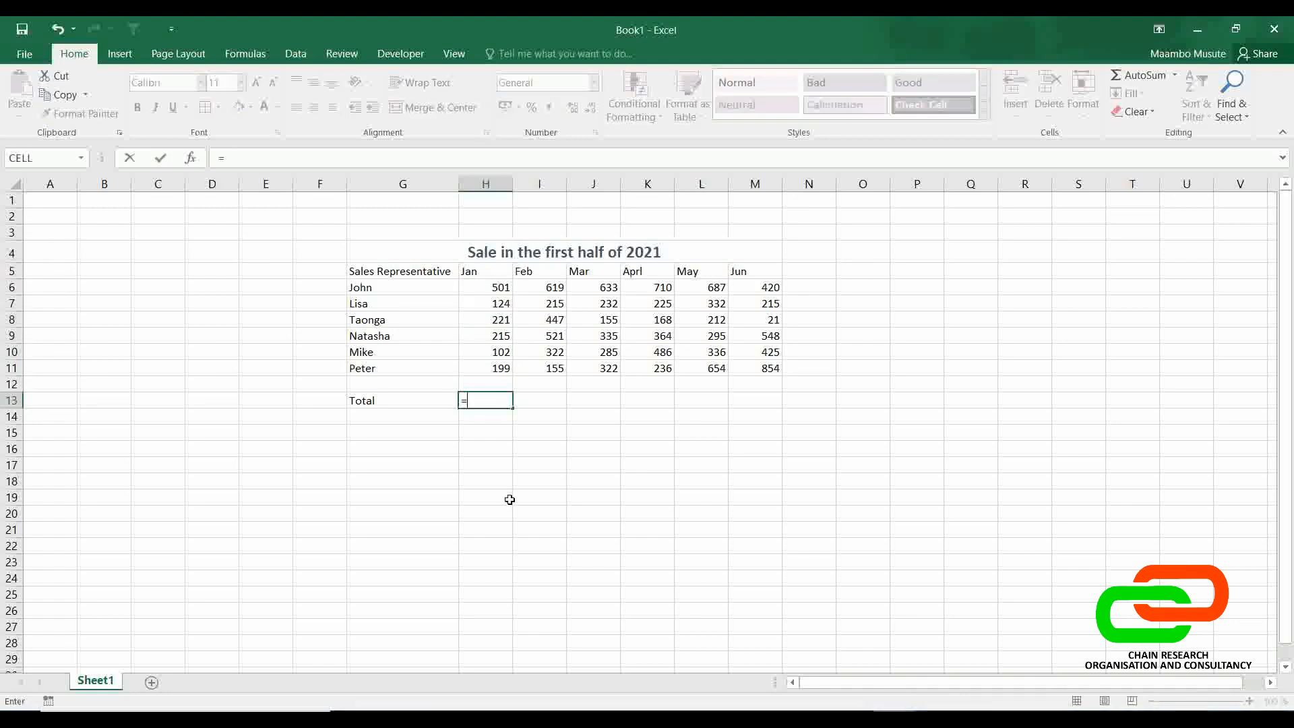
pyautogui.click(480, 288)
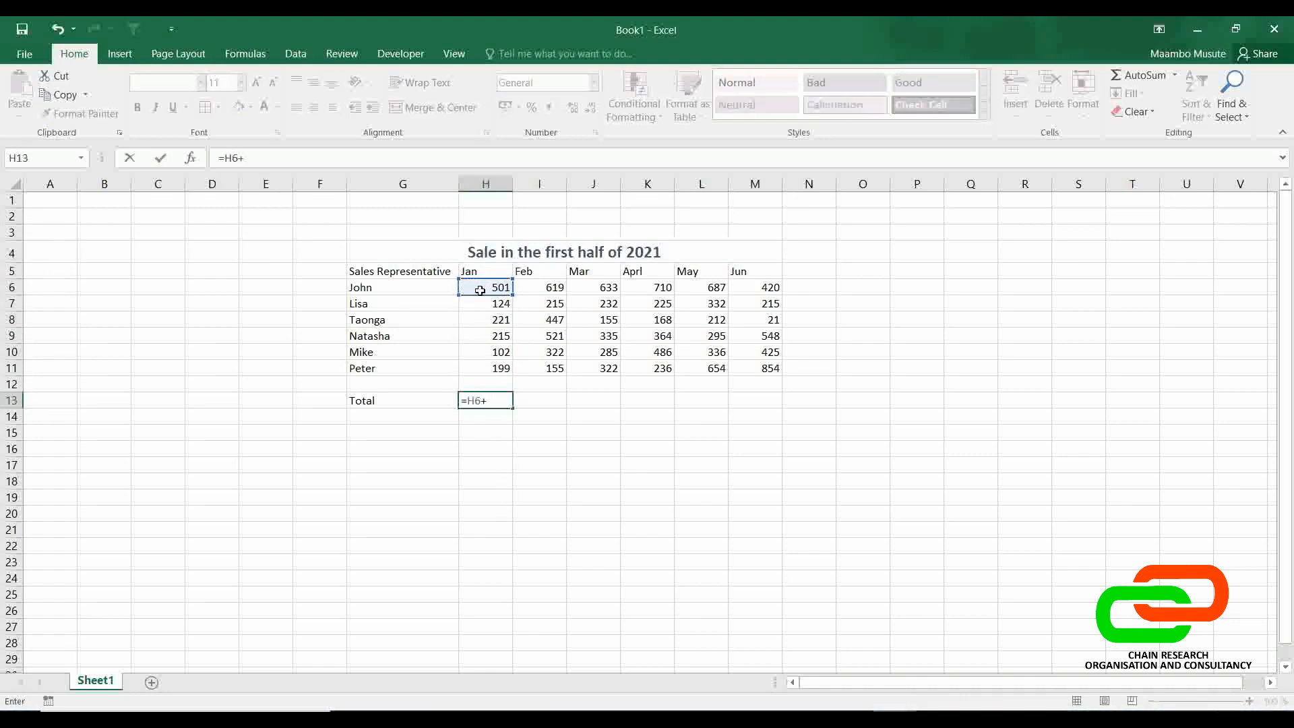
pyautogui.write('+')
pyautogui.click(484, 303)
pyautogui.write('+')
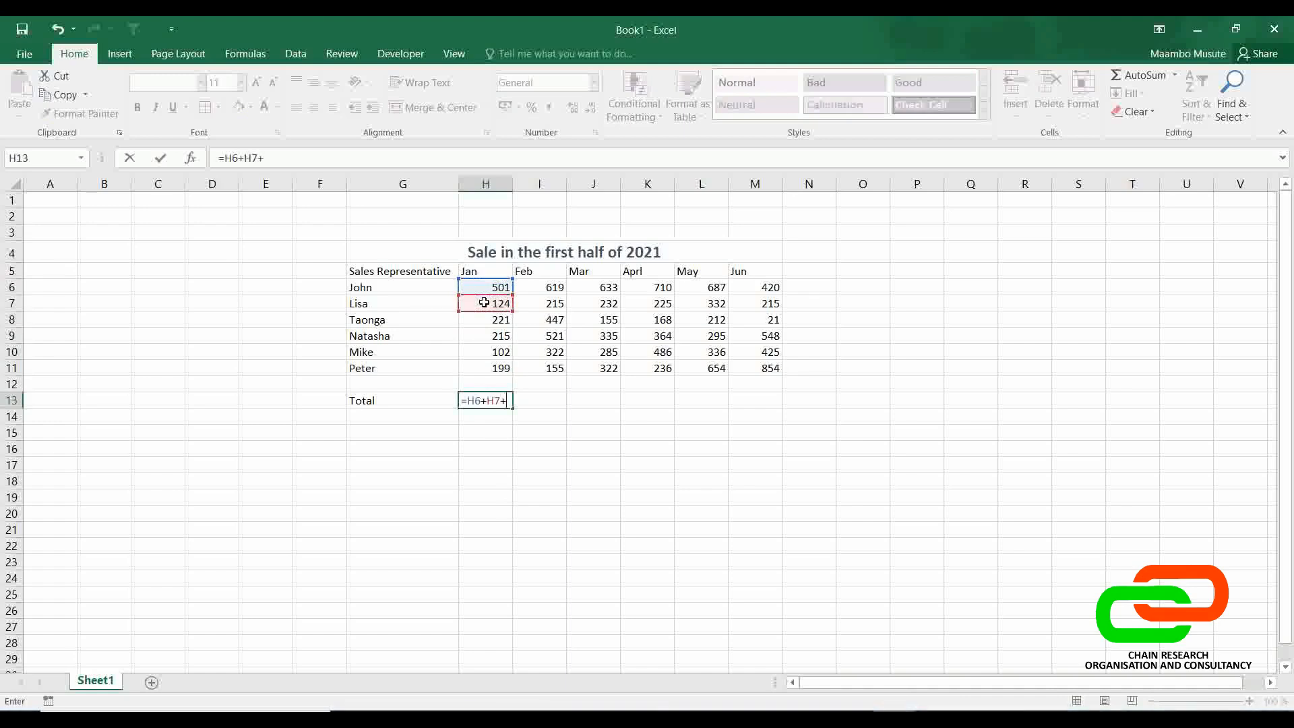
pyautogui.click(492, 320)
pyautogui.write('+')
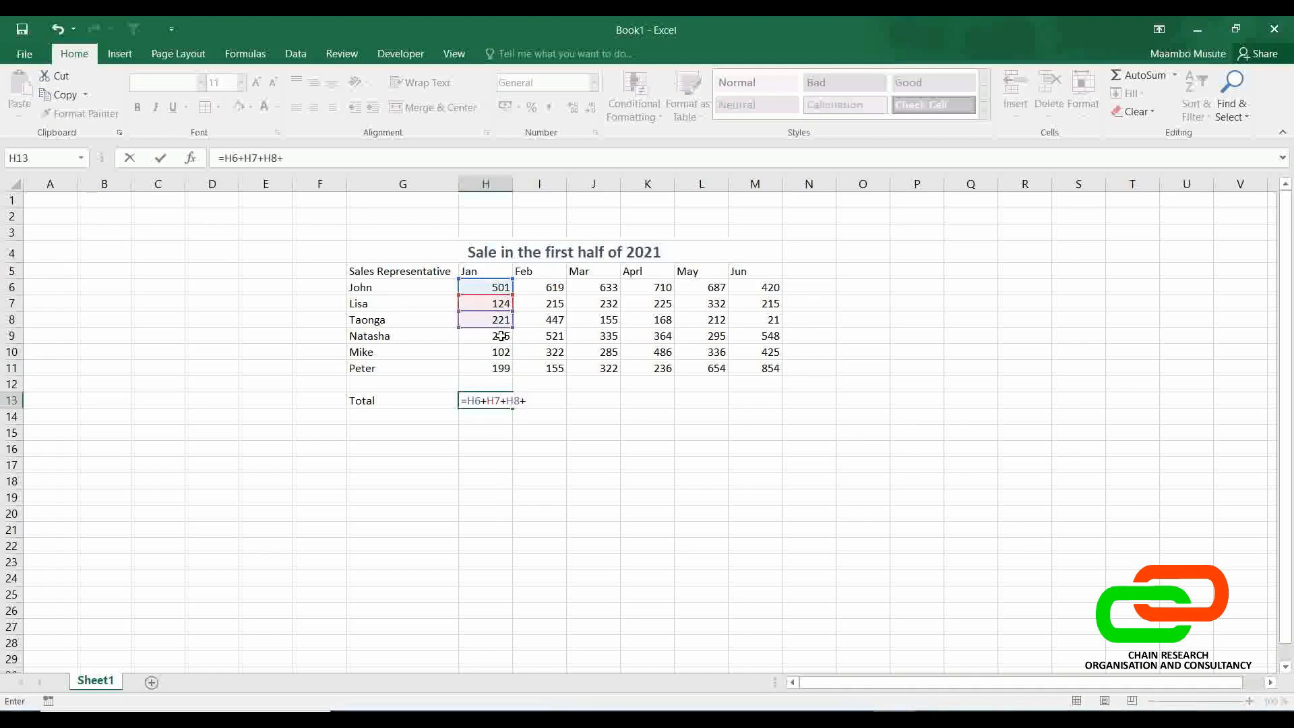
pyautogui.click(504, 340)
pyautogui.write('+')
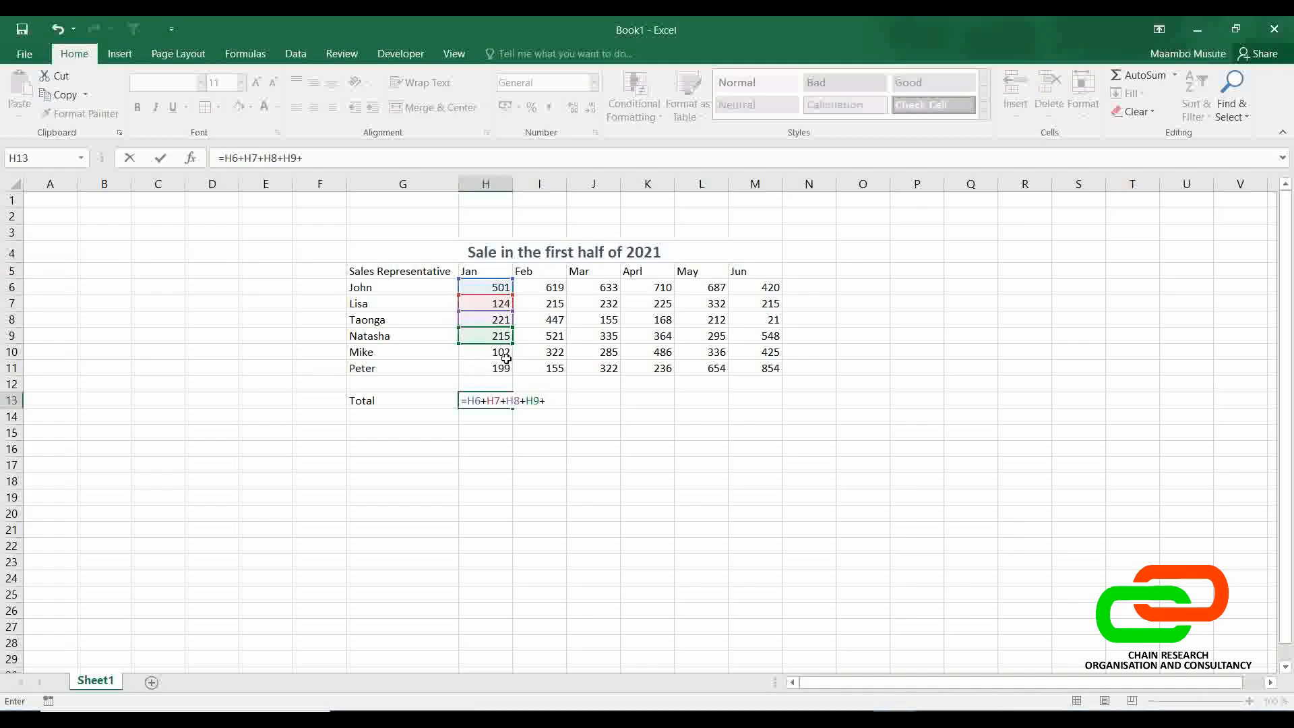
pyautogui.click(505, 351)
pyautogui.write('+')
pyautogui.click(507, 369)
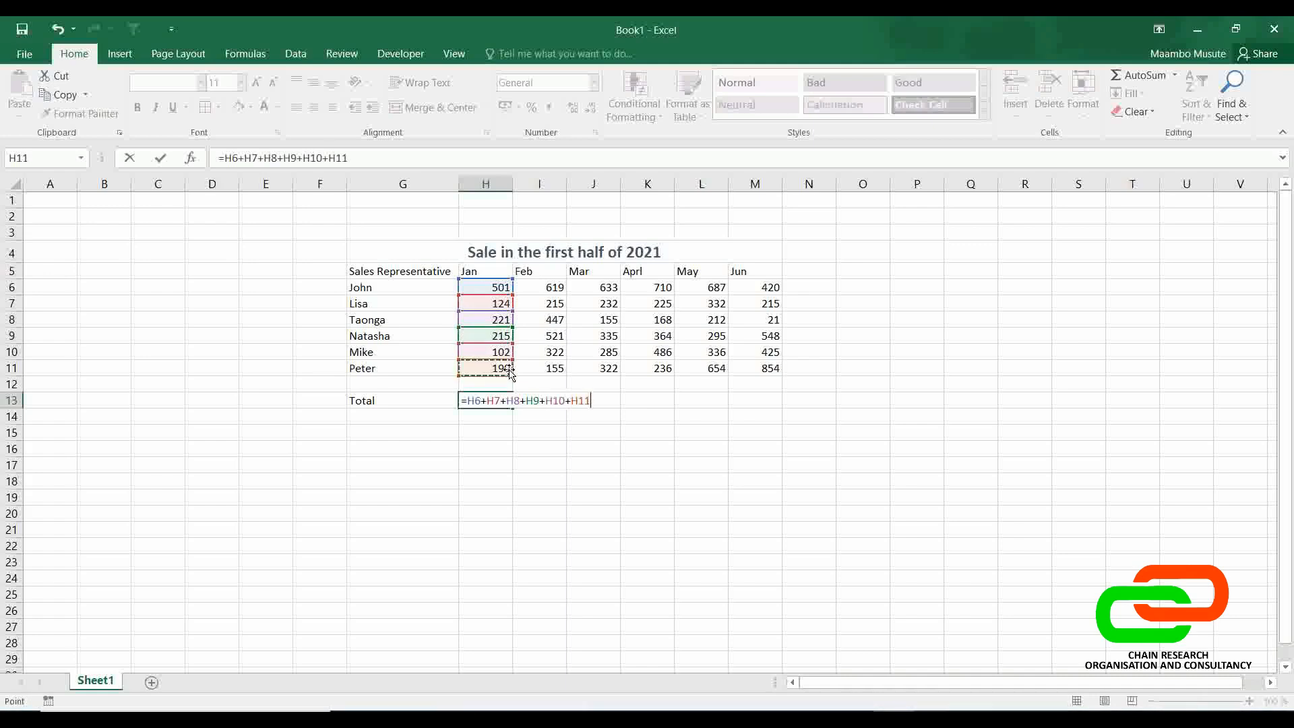
pyautogui.write('+')
pyautogui.press('Return')
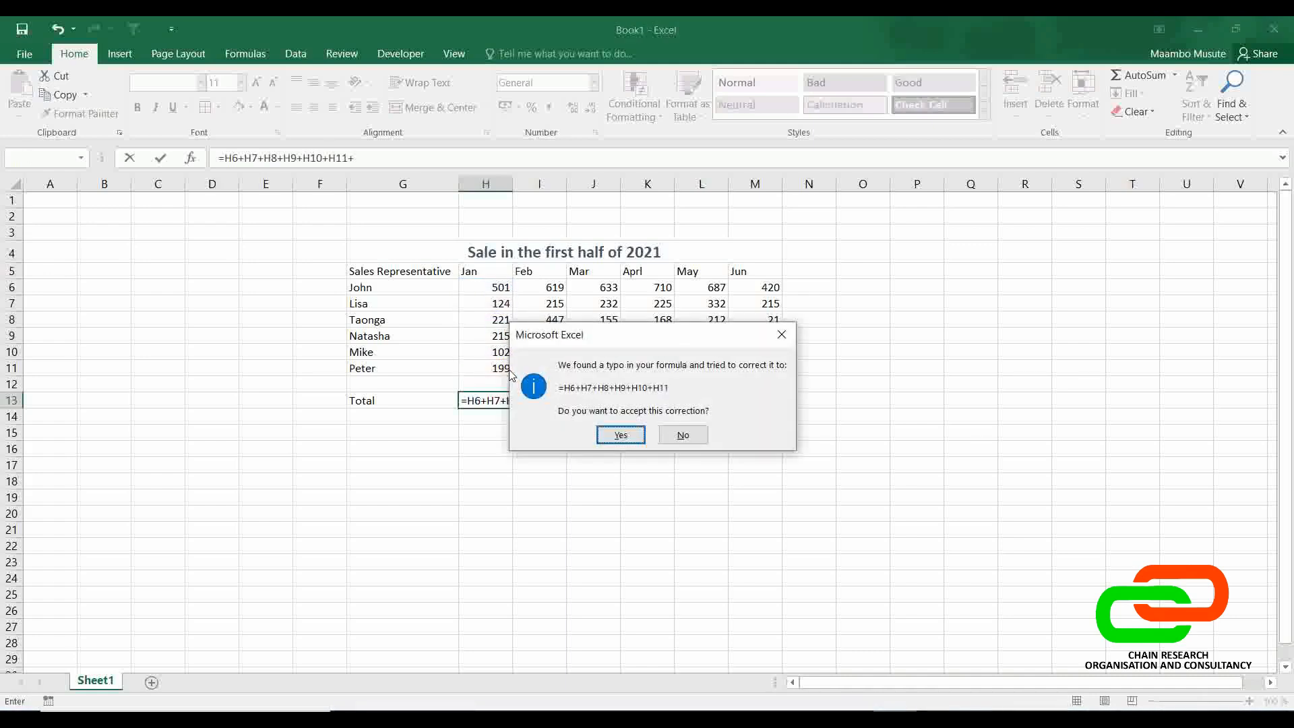
pyautogui.click(620, 435)
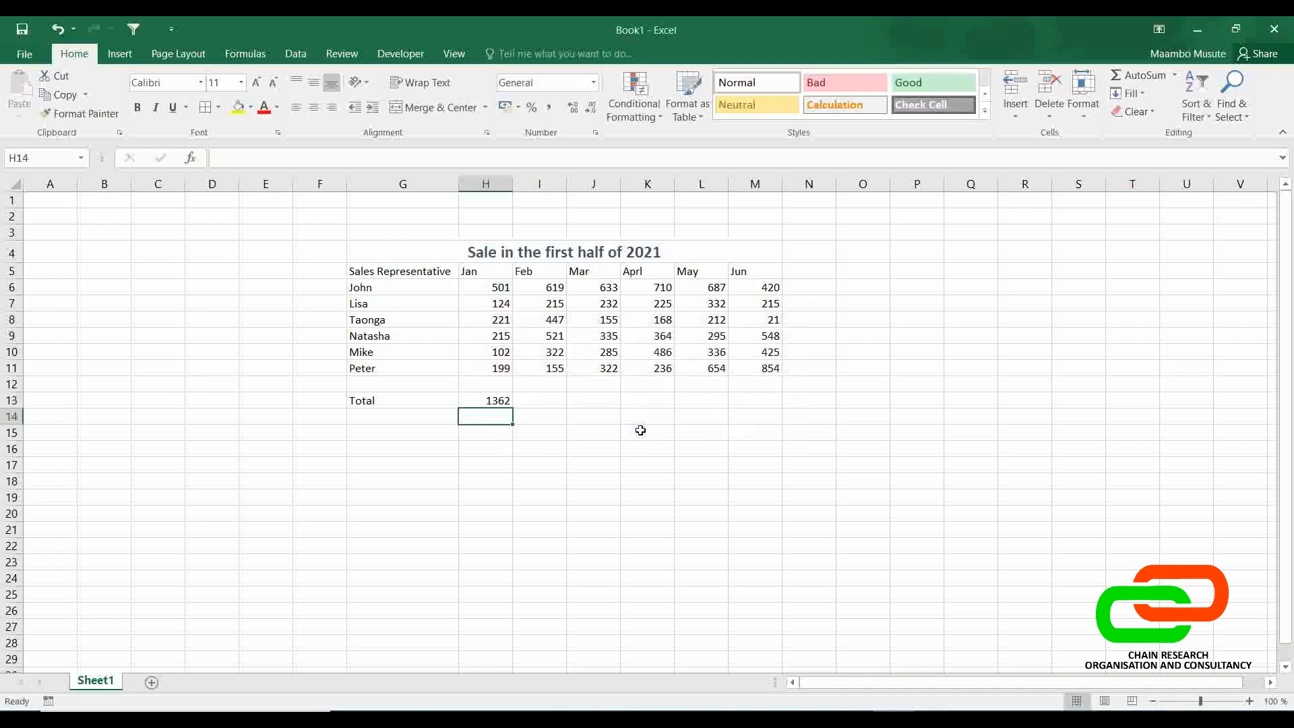
# - Replace the cell-by-cell addition in H13 with an AutoSum over the January sales, =SUM(H6:H11)
pyautogui.click(495, 403)
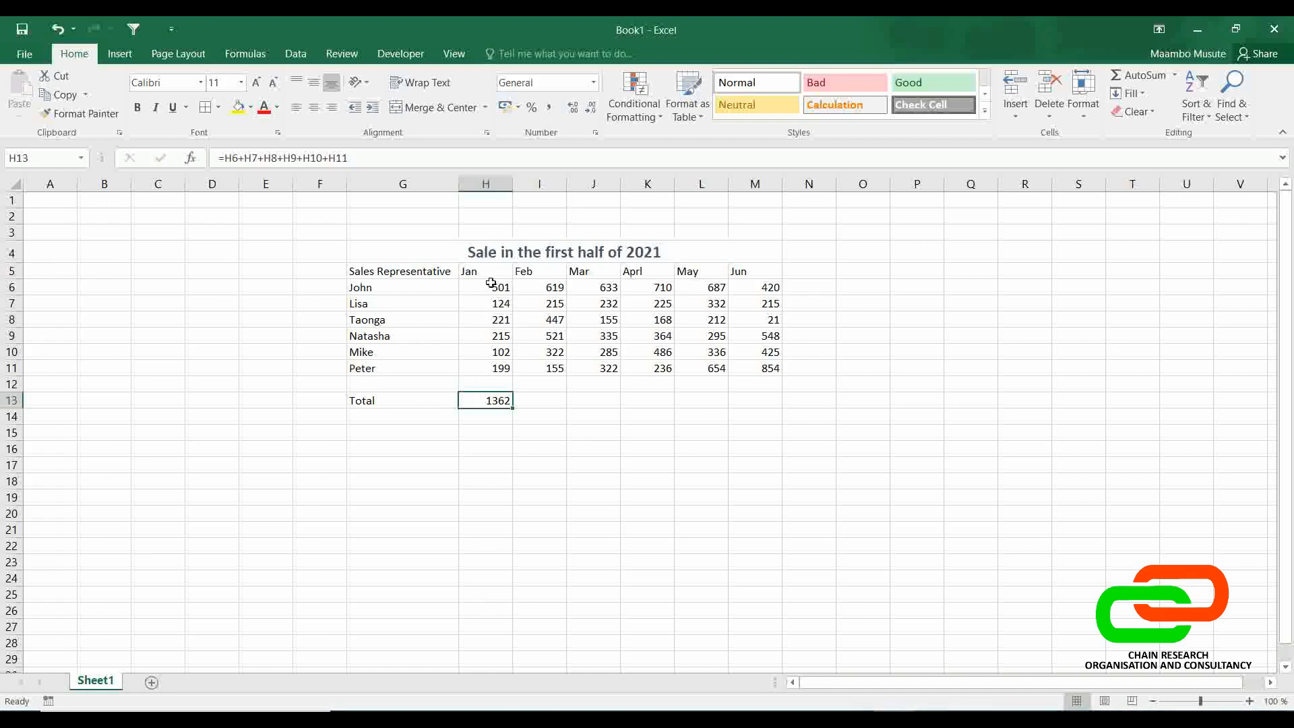
pyautogui.press('Delete')
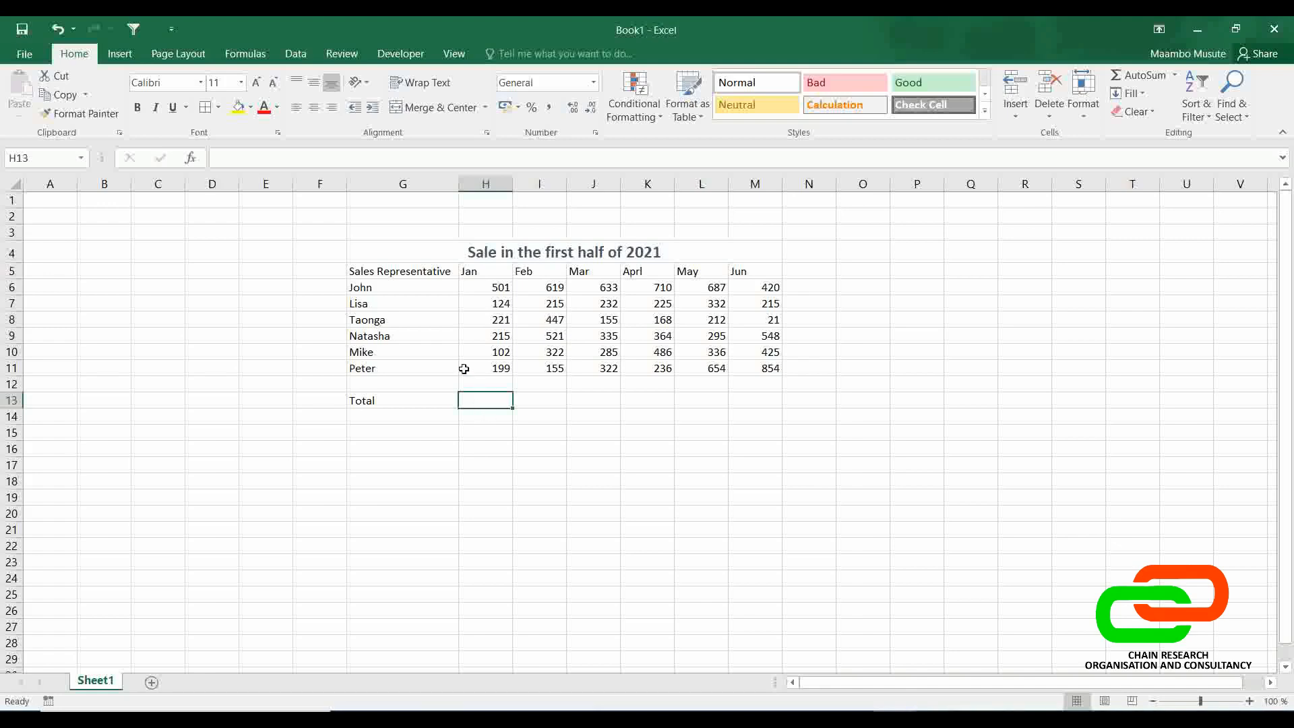
pyautogui.click(249, 54)
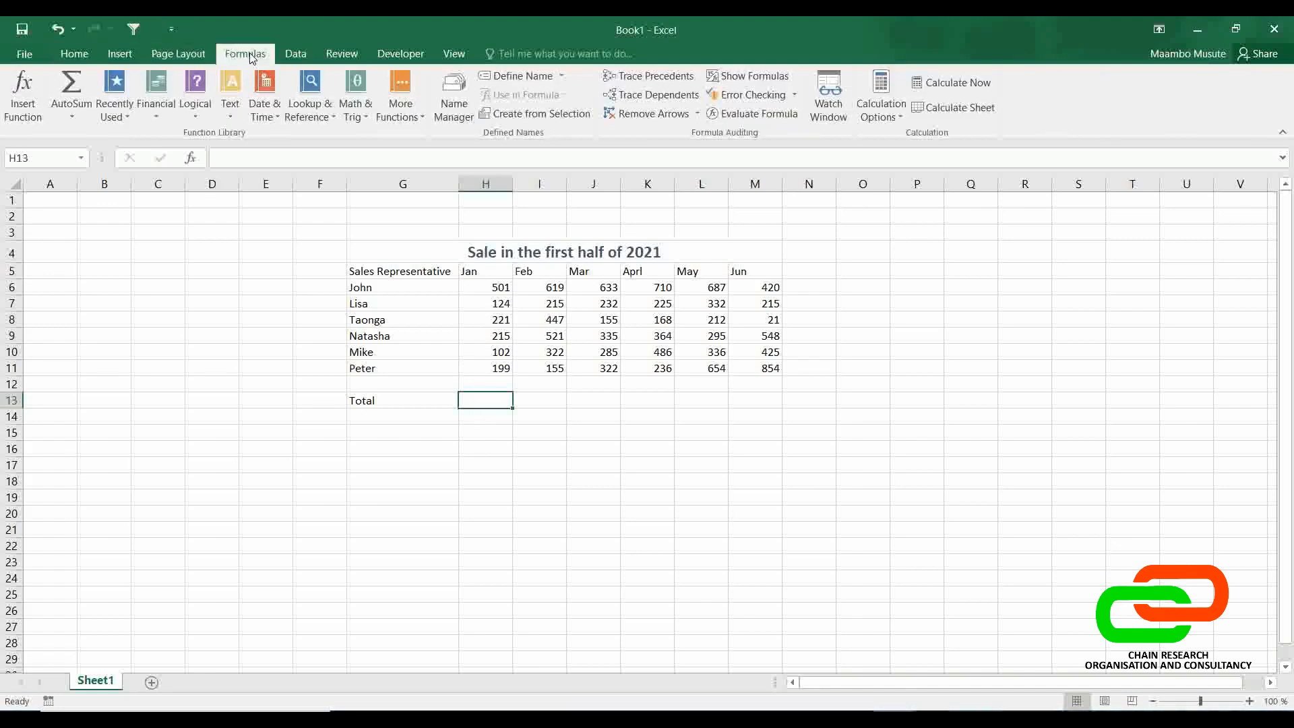
pyautogui.click(69, 88)
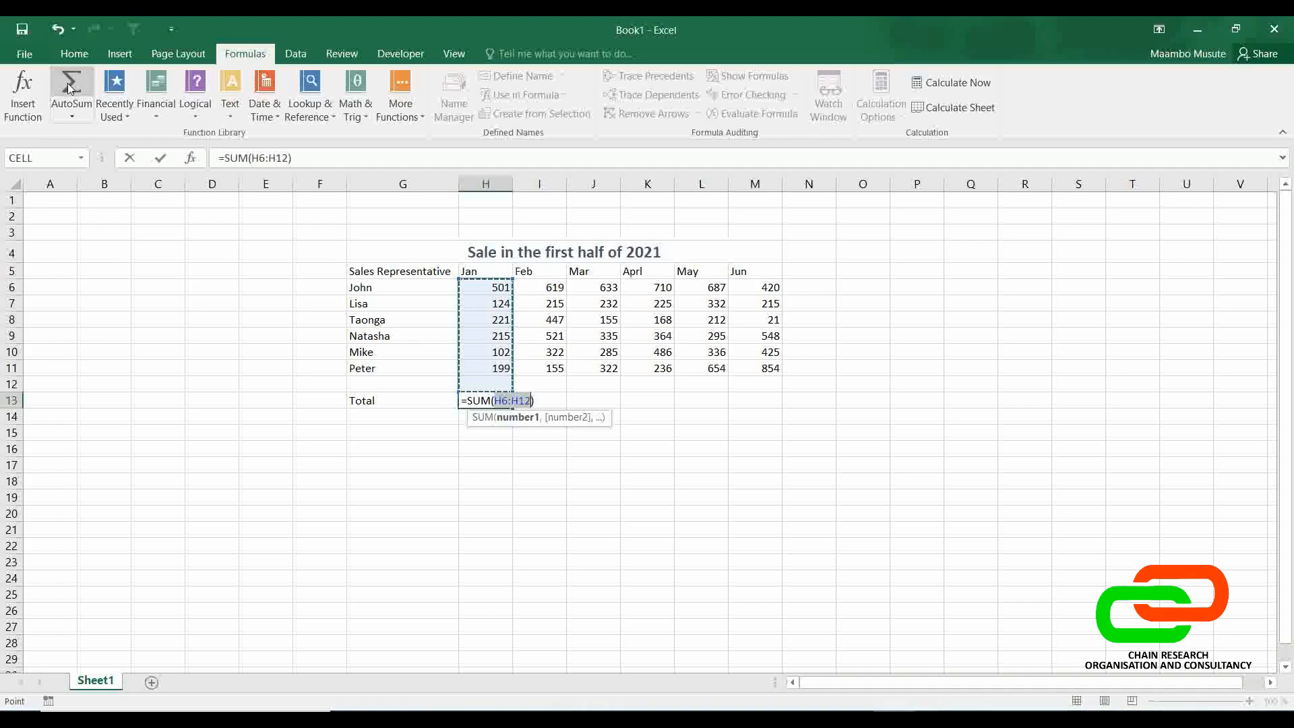
pyautogui.click(473, 384)
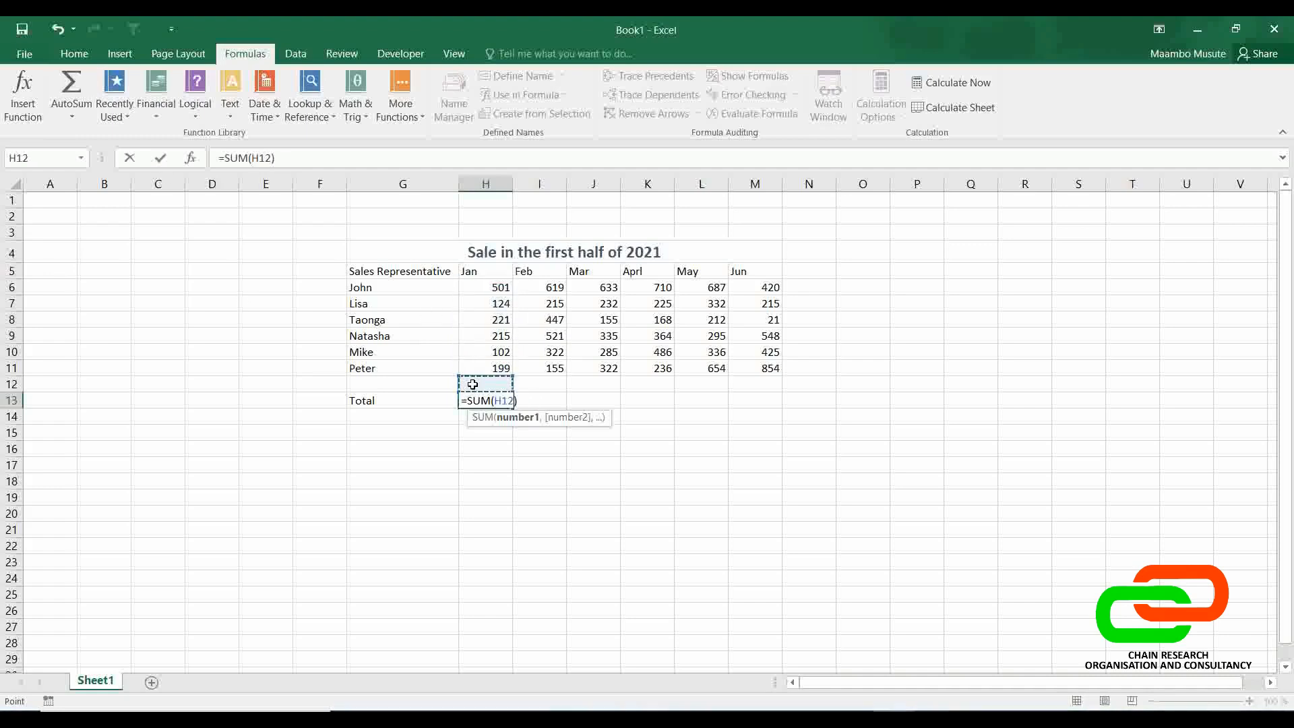
pyautogui.click(483, 287)
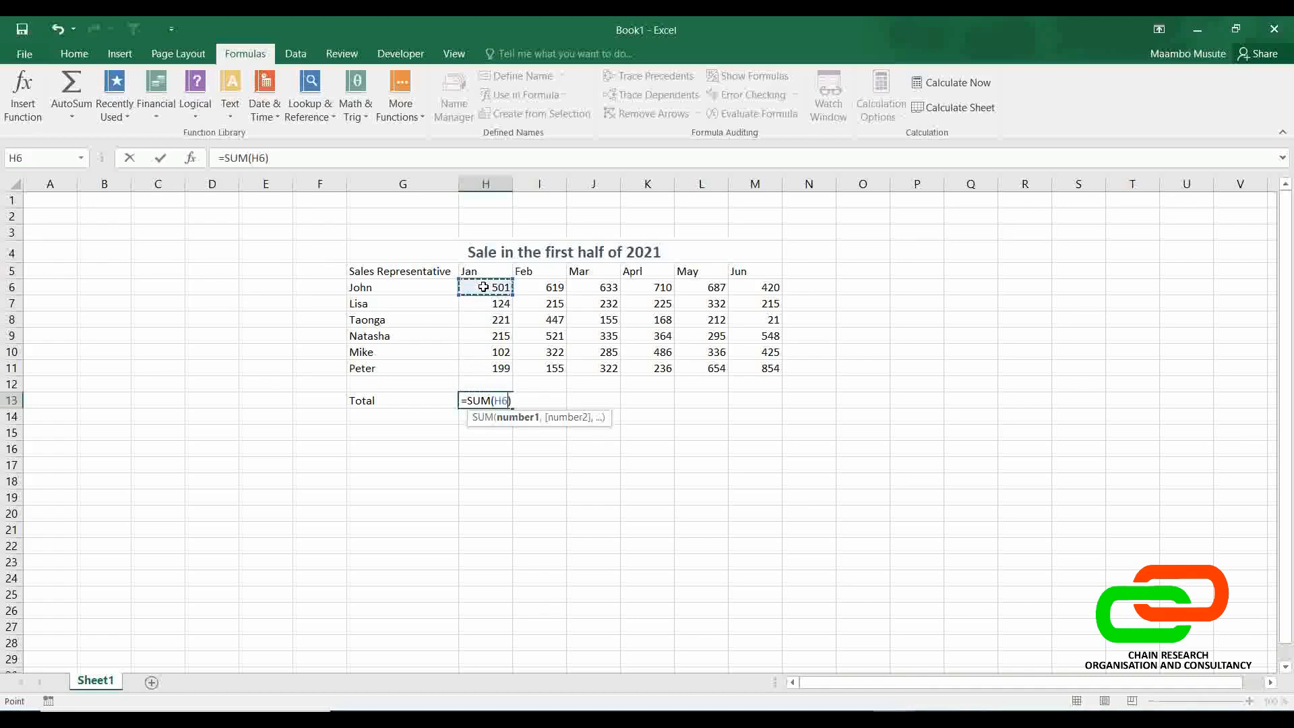
pyautogui.moveTo(483, 287); pyautogui.dragTo(488, 364)
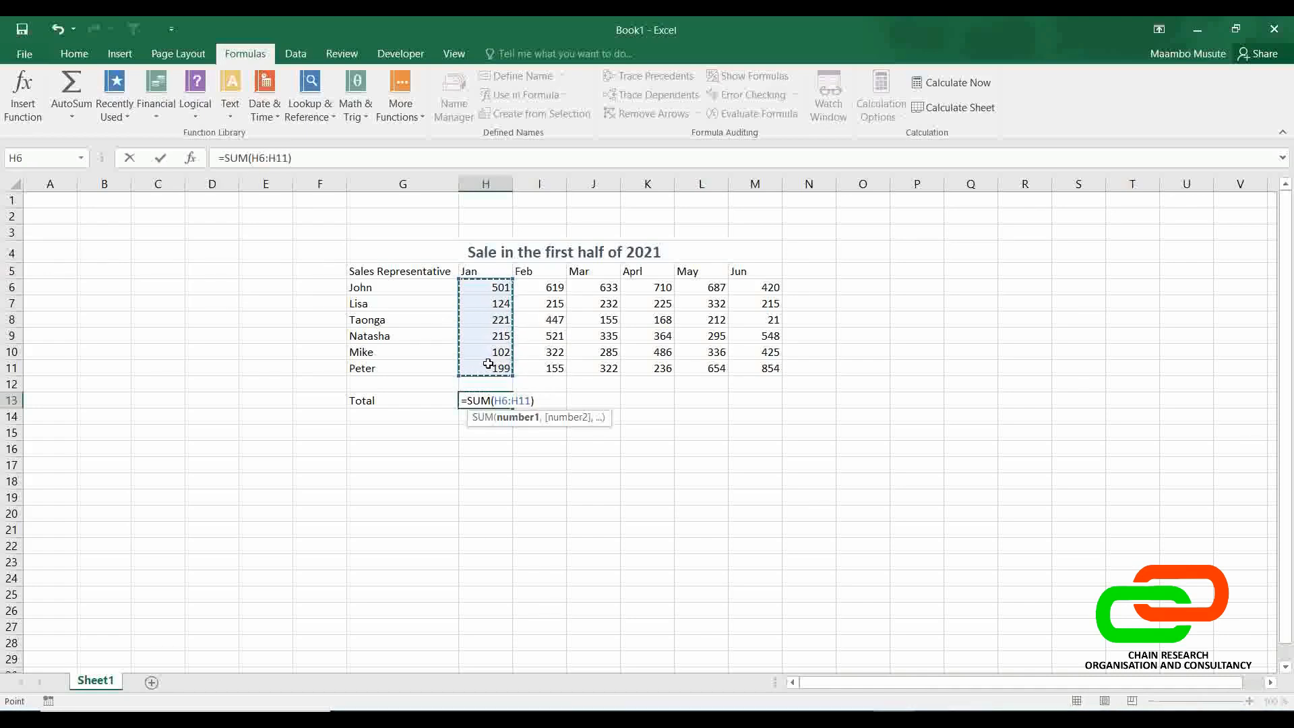
pyautogui.press('Return')
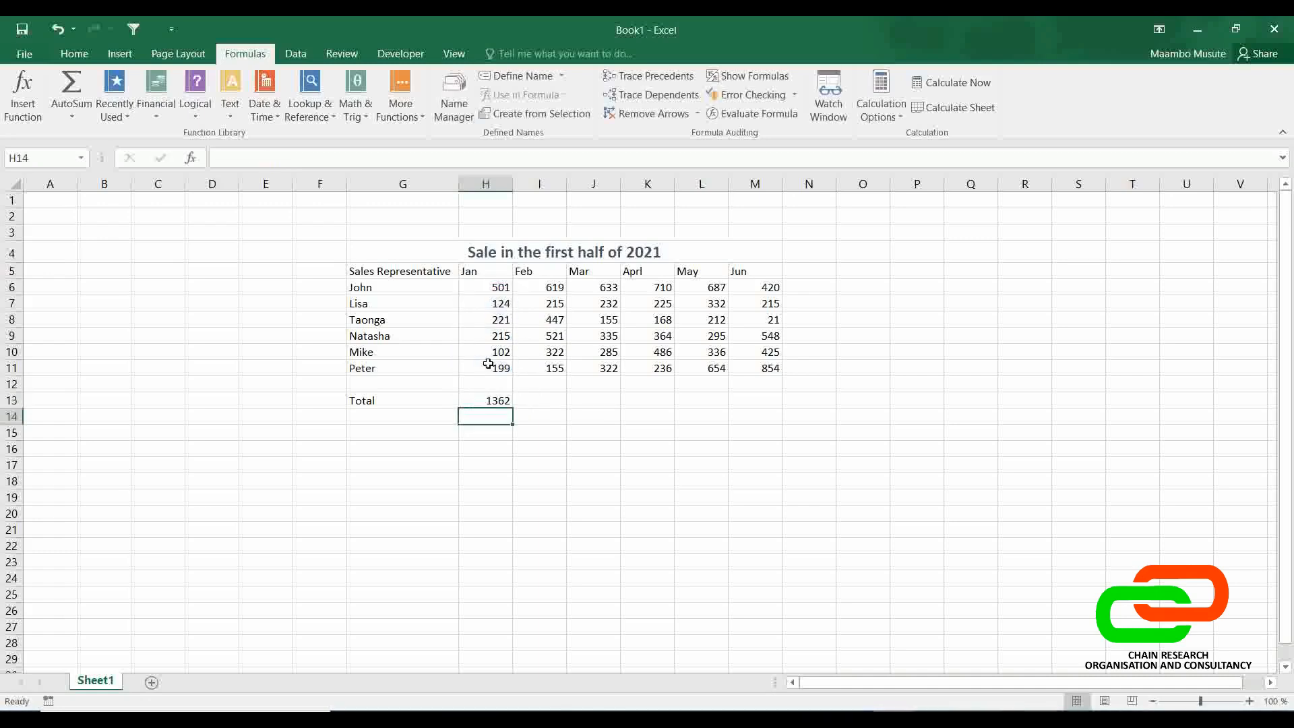
pyautogui.click(497, 400)
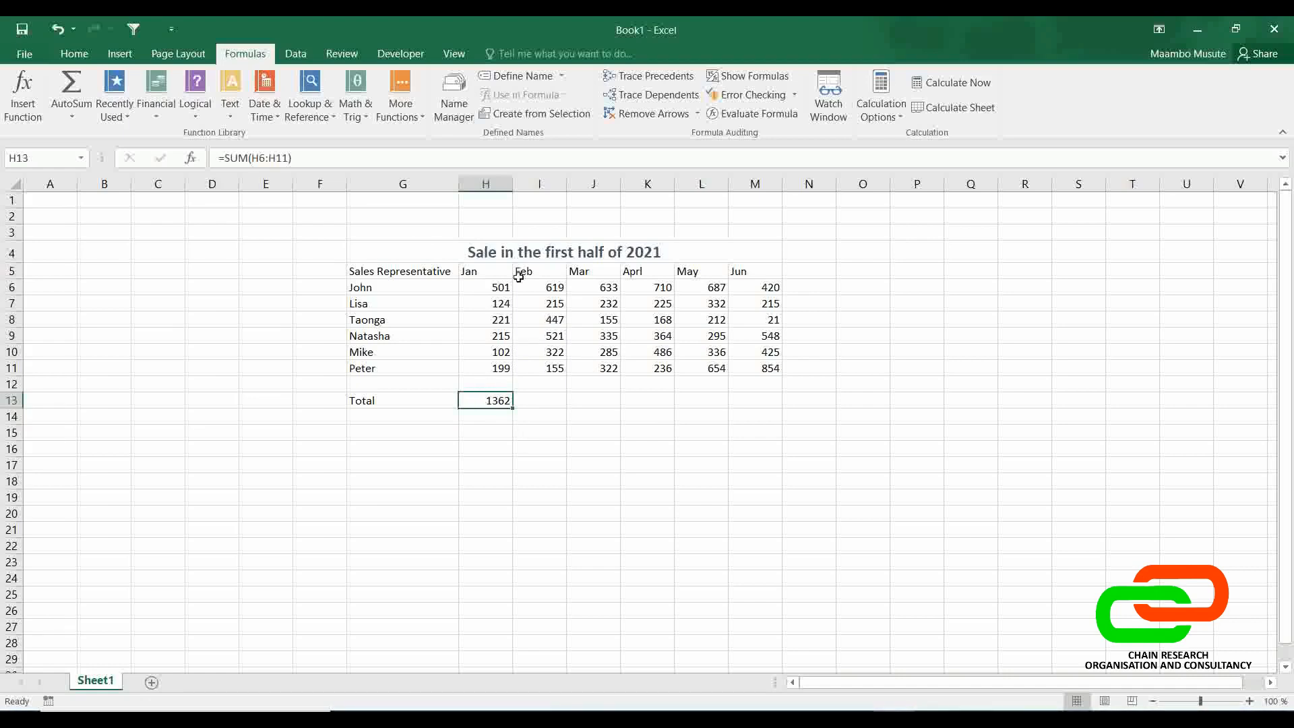
pyautogui.click(544, 399)
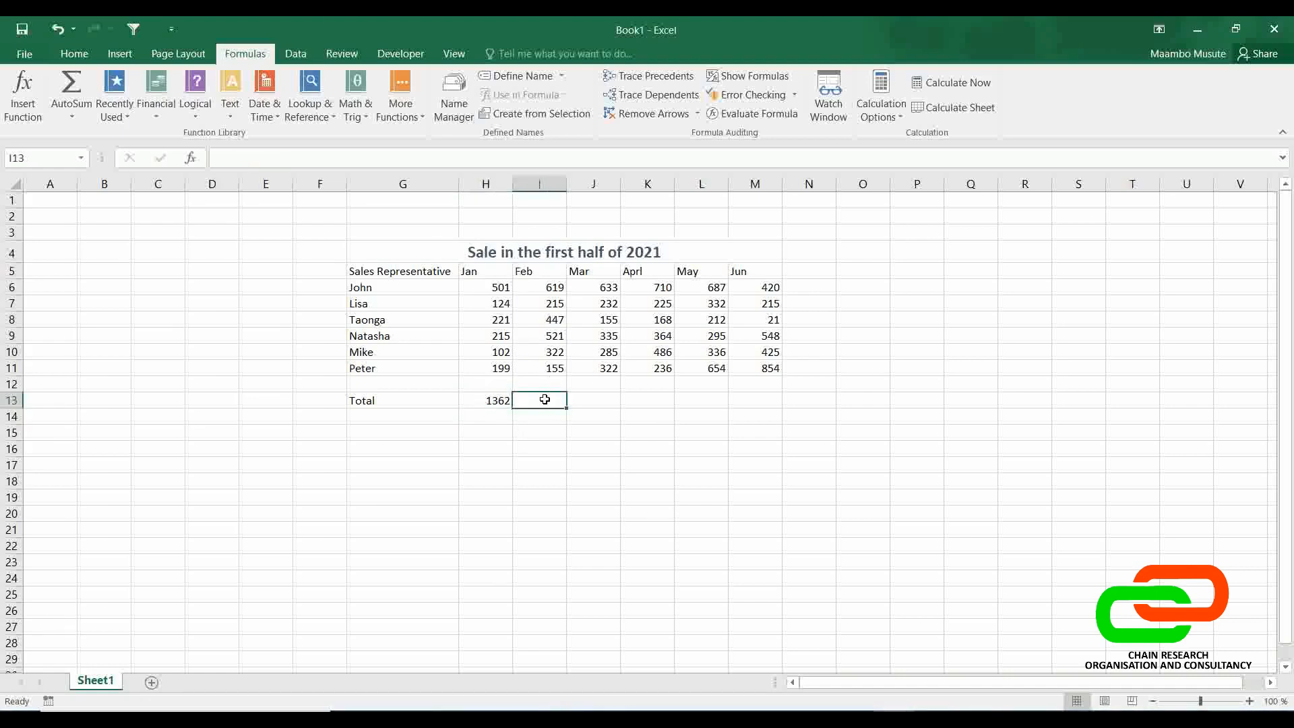
pyautogui.click(588, 406)
pyautogui.click(530, 406)
pyautogui.click(56, 84)
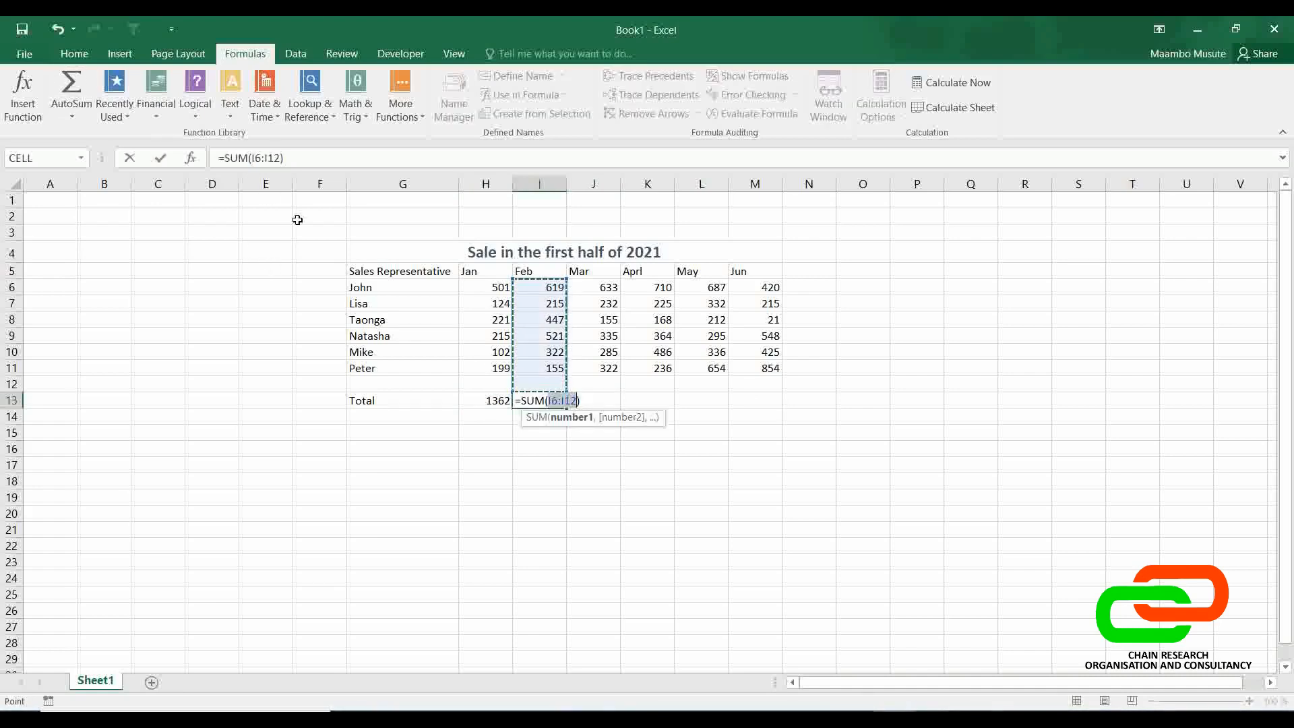
pyautogui.press('Escape')
pyautogui.click(531, 511)
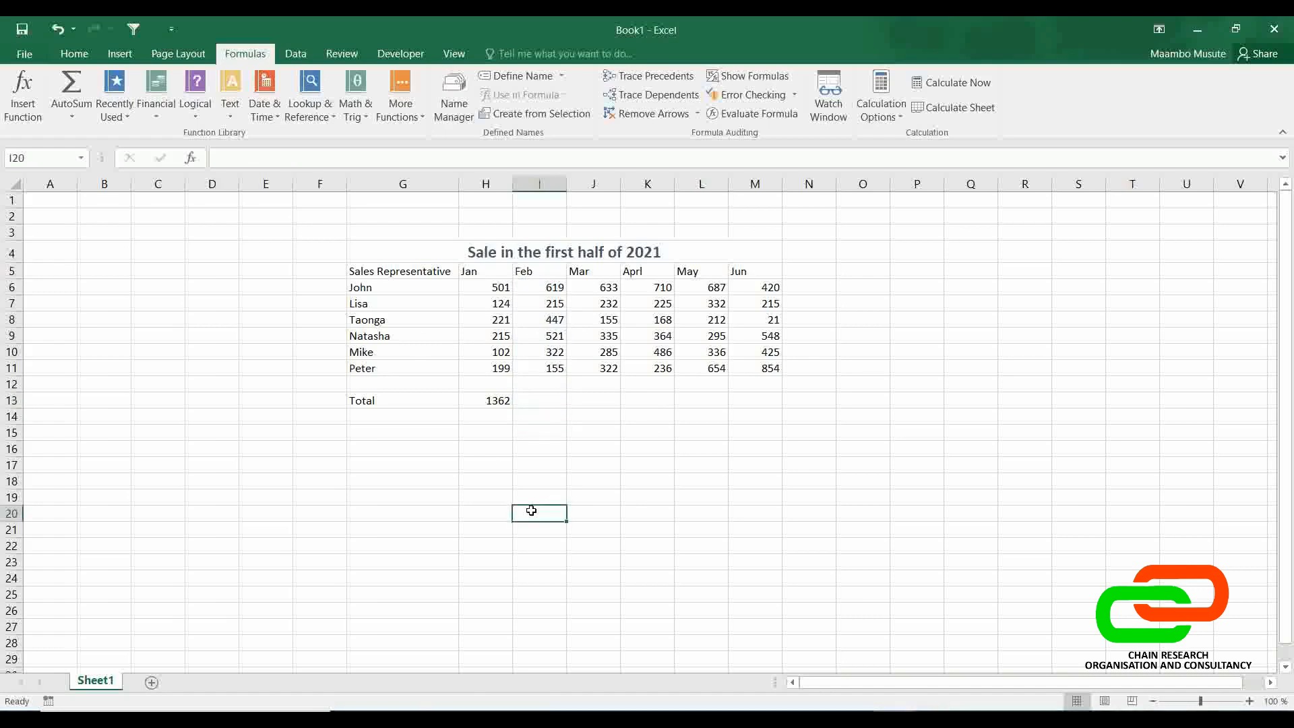
# - Fill the January total formula from H13 across to M13 to total the months February to June
pyautogui.click(480, 406)
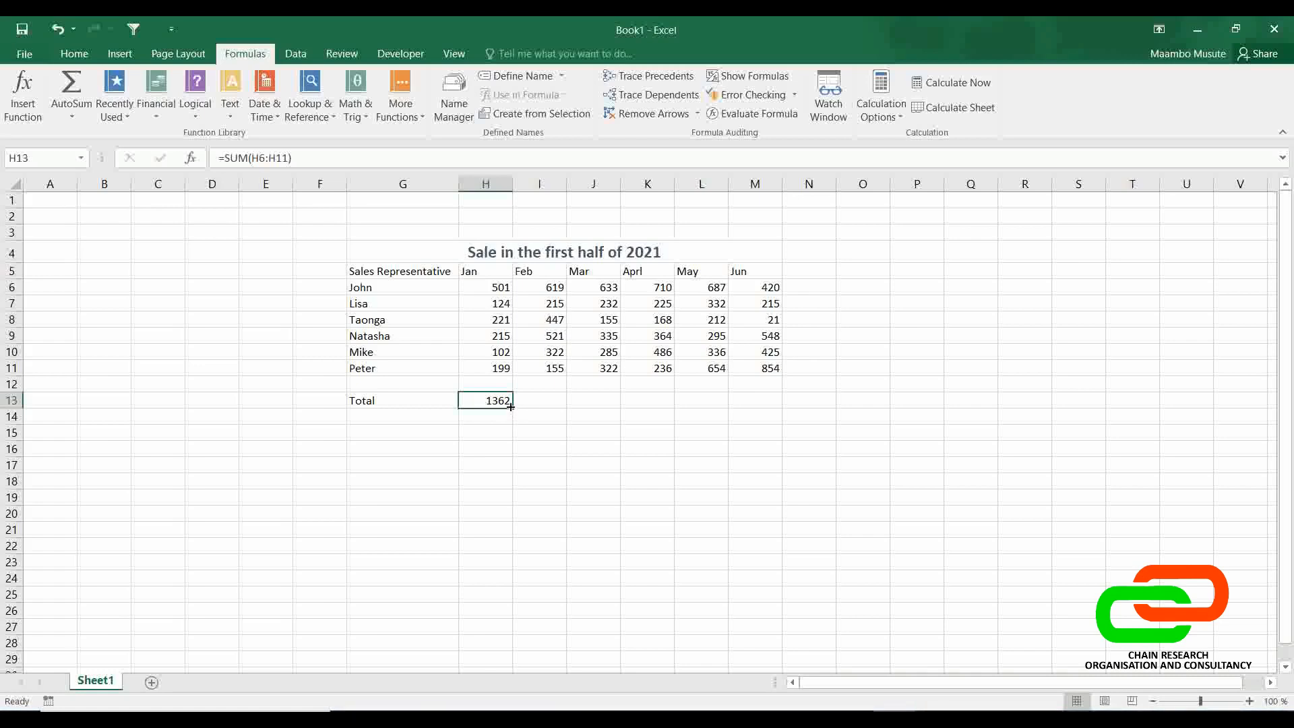
pyautogui.moveTo(510, 407); pyautogui.dragTo(771, 403)
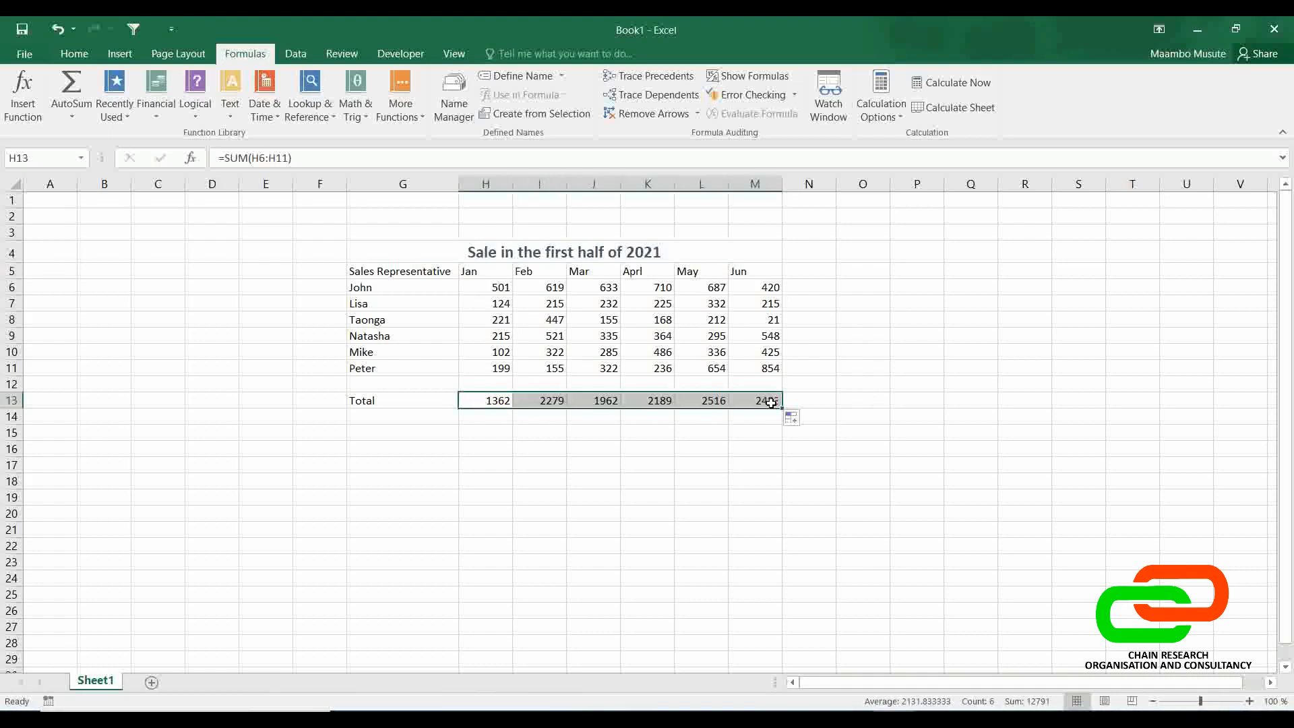
pyautogui.click(627, 436)
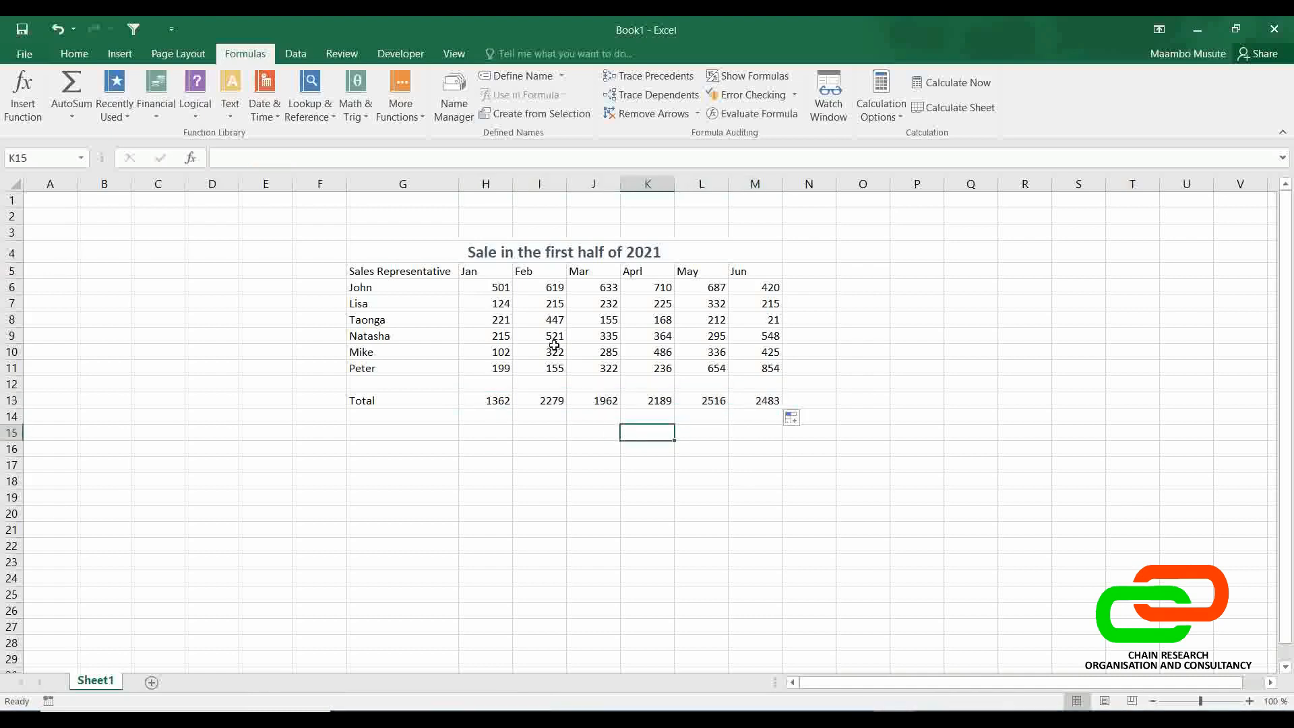
# - Examine the SUM formulas in the January, February and March total cells to compare their cell references
pyautogui.click(534, 402)
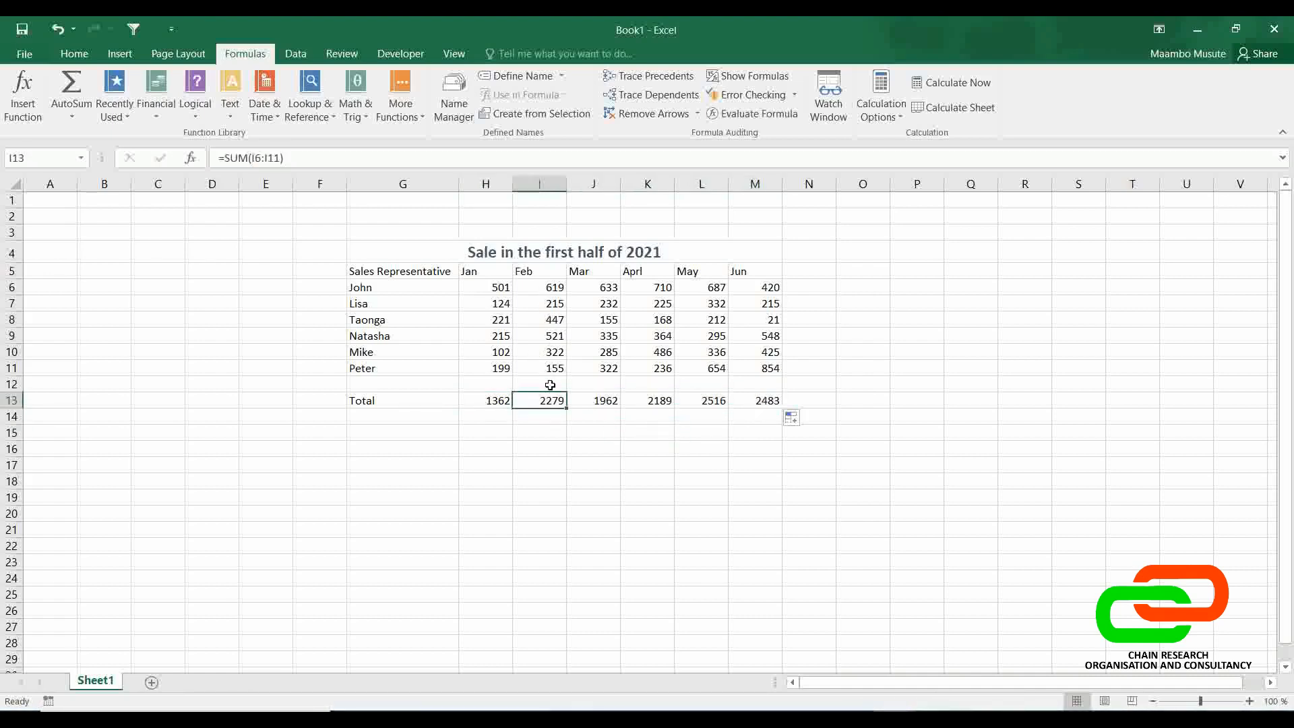
pyautogui.press('F2')
pyautogui.press('Escape')
pyautogui.click(598, 404)
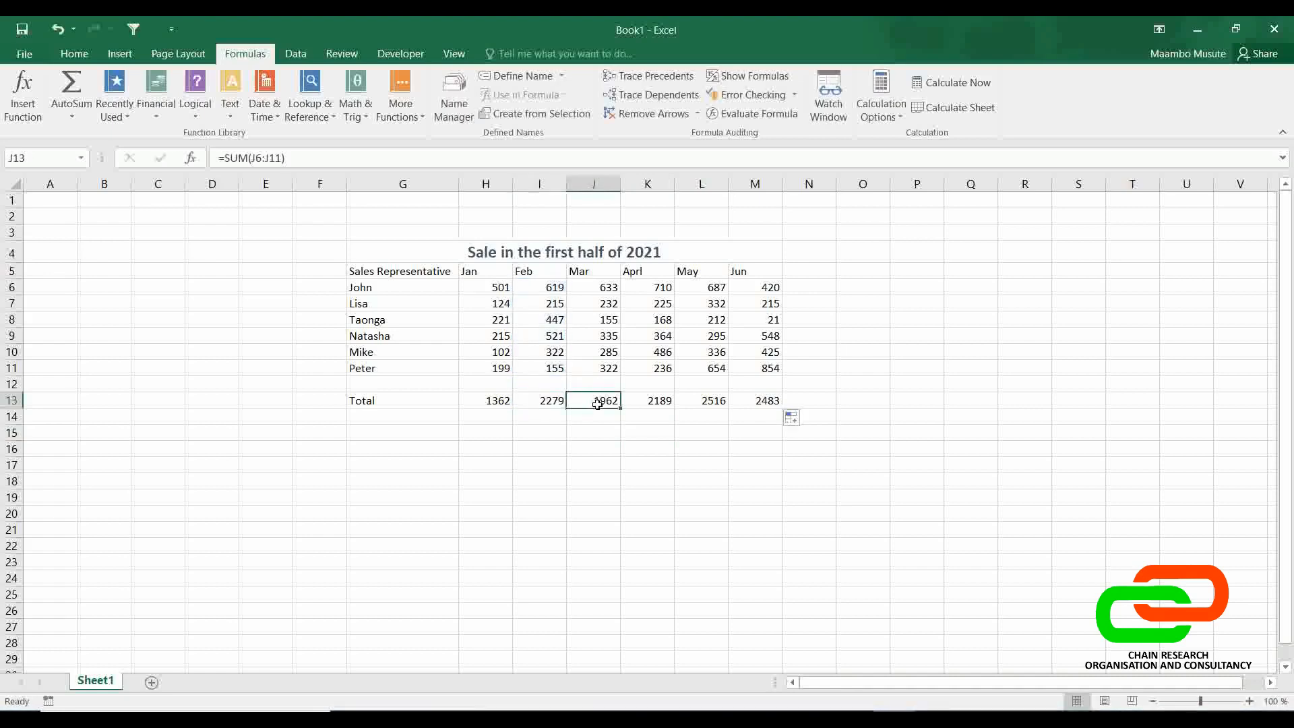
pyautogui.press('F2')
pyautogui.press('Escape')
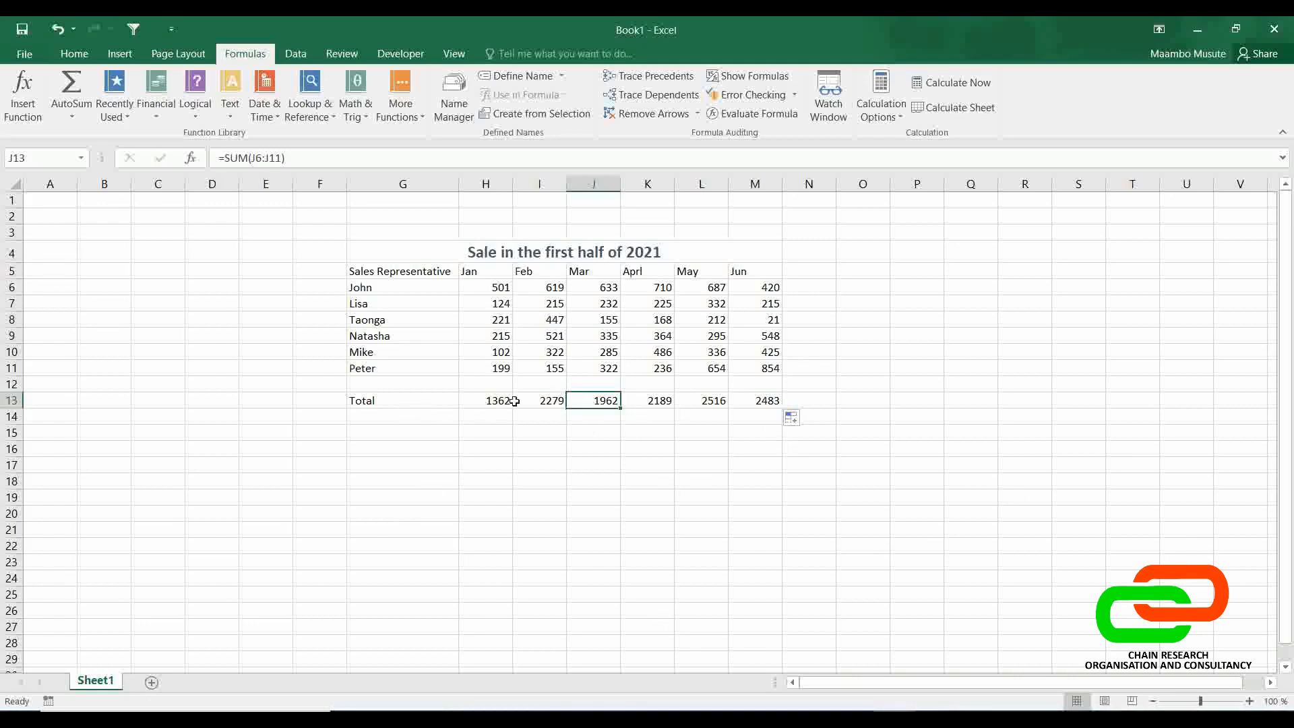
pyautogui.click(487, 402)
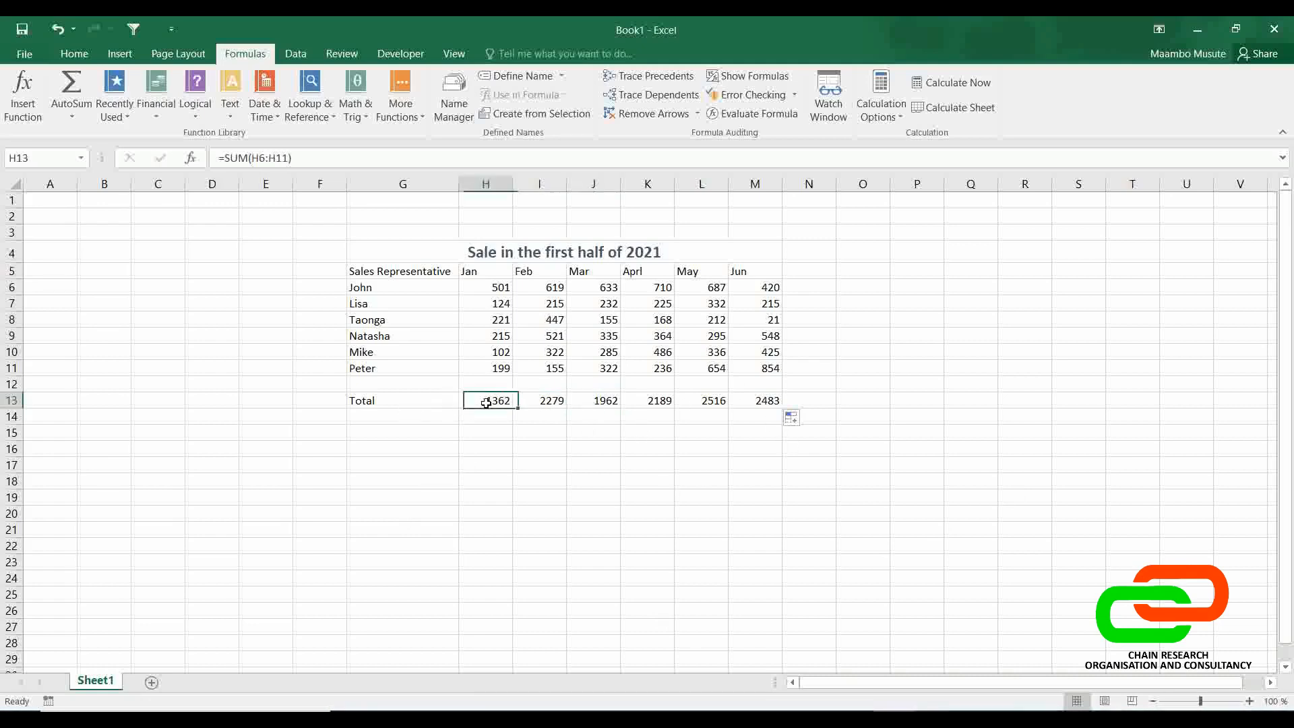
pyautogui.click(538, 401)
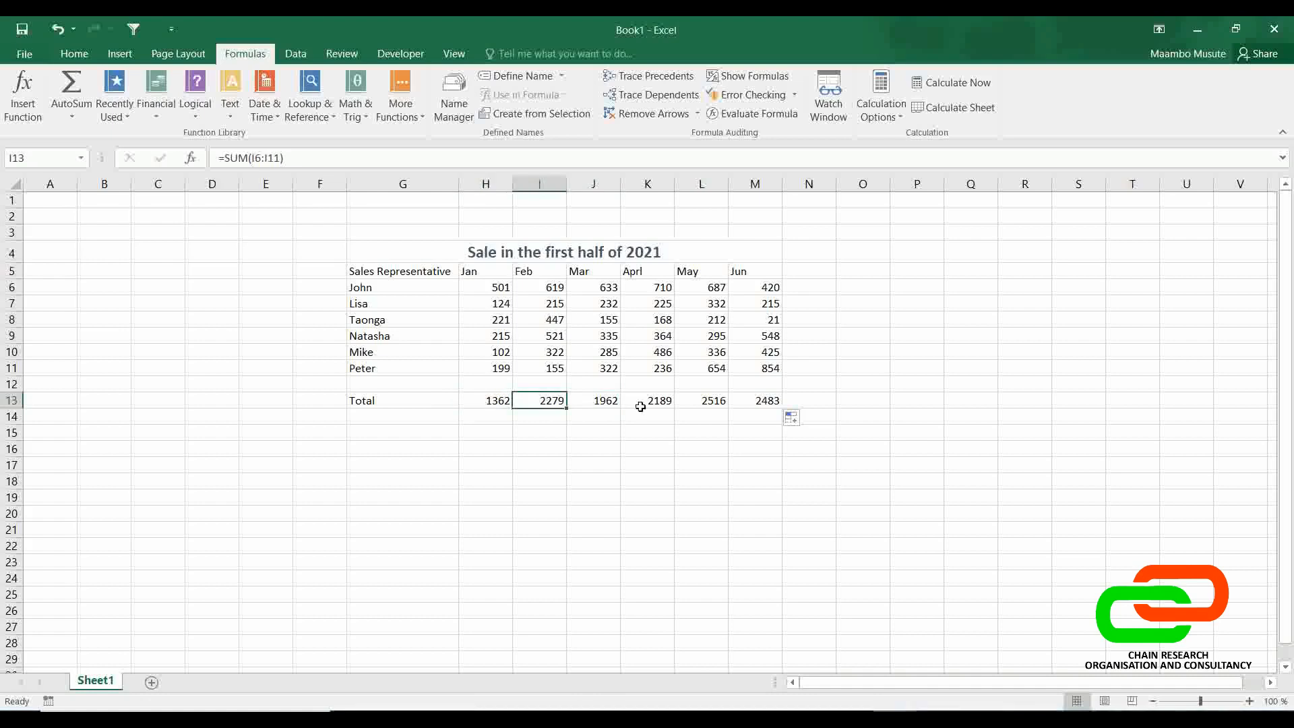
# - Total the six monthly totals in cell O13 with AutoSum, using the range H13:M13
pyautogui.click(854, 400)
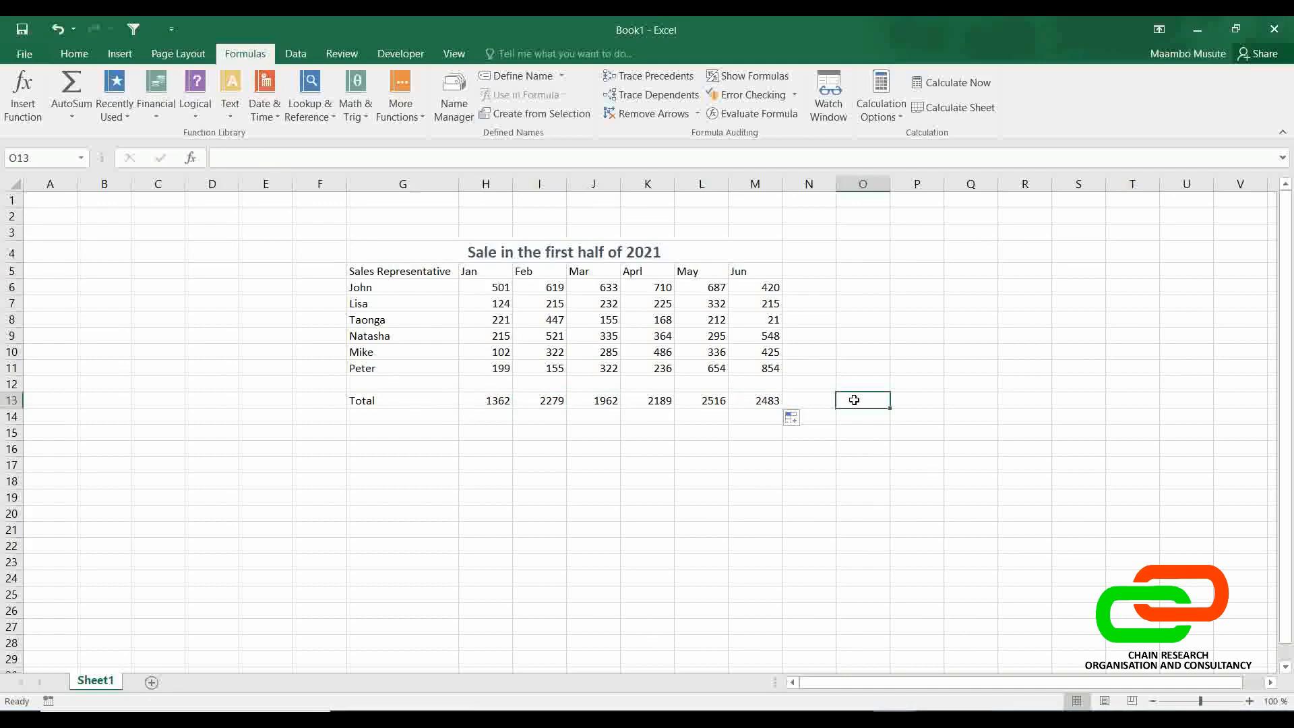
pyautogui.click(74, 91)
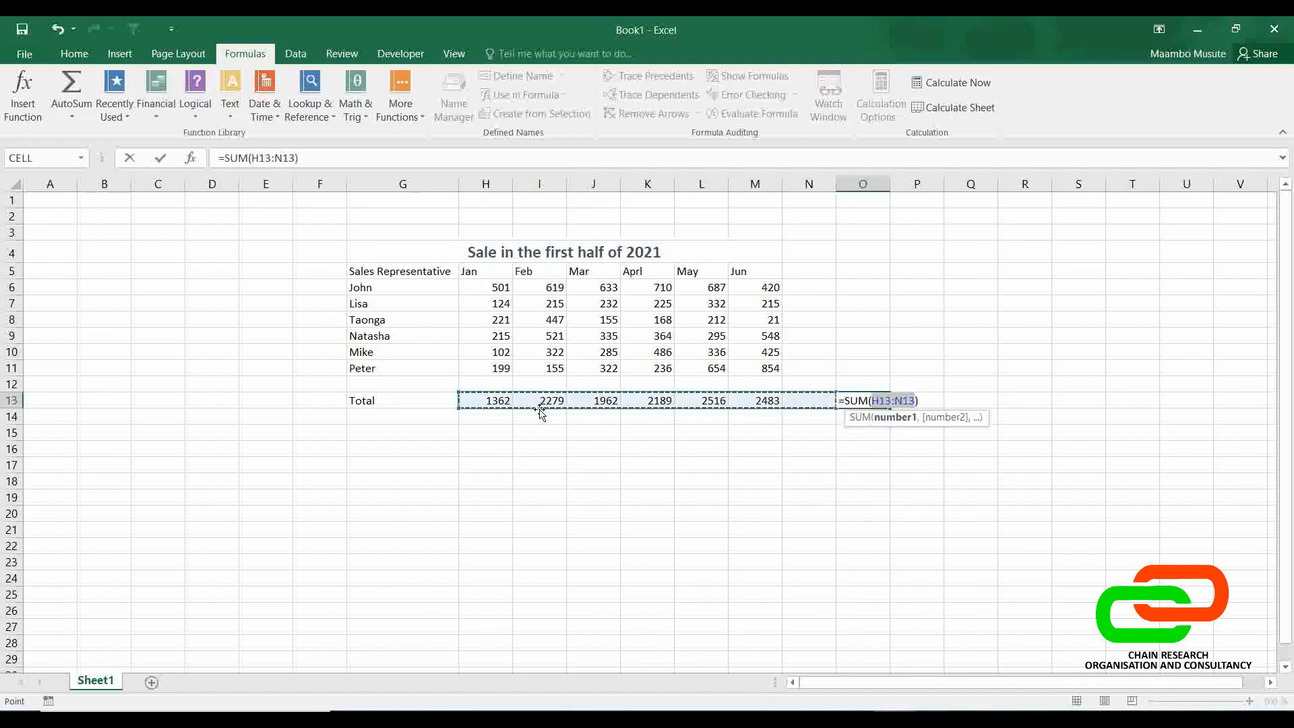
pyautogui.moveTo(504, 400); pyautogui.dragTo(757, 402)
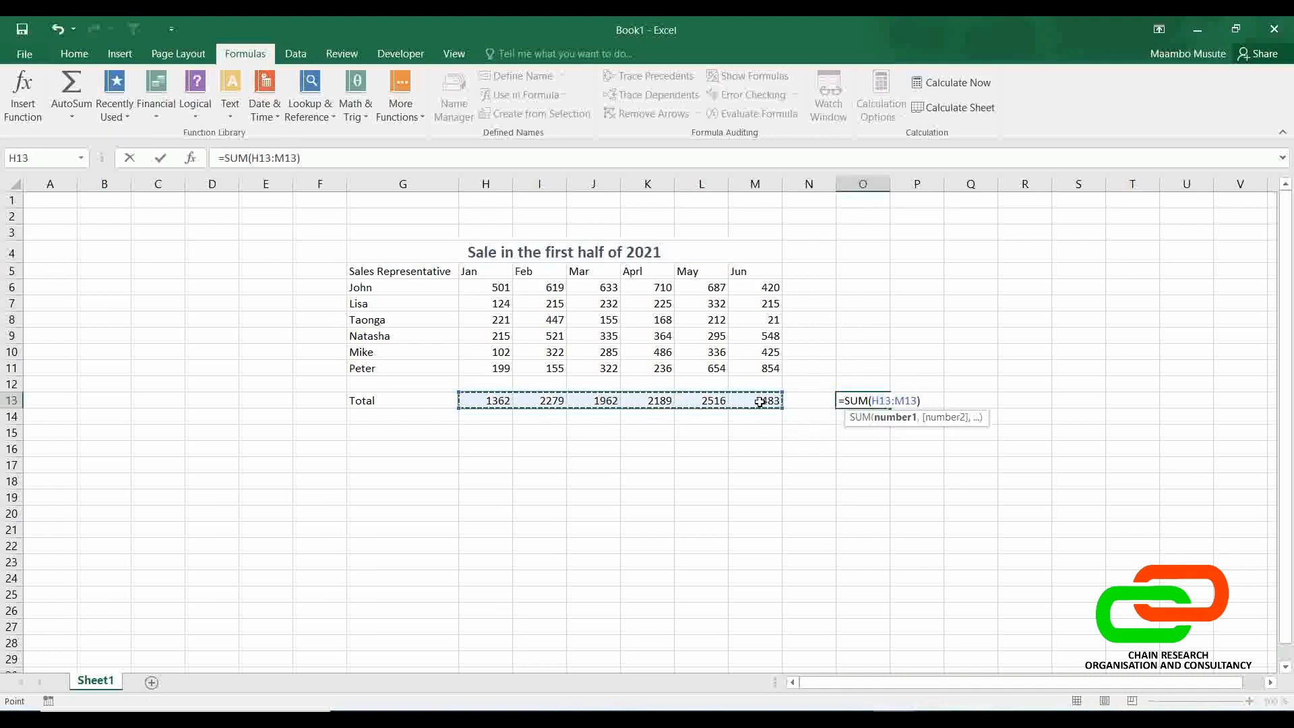
pyautogui.press('Return')
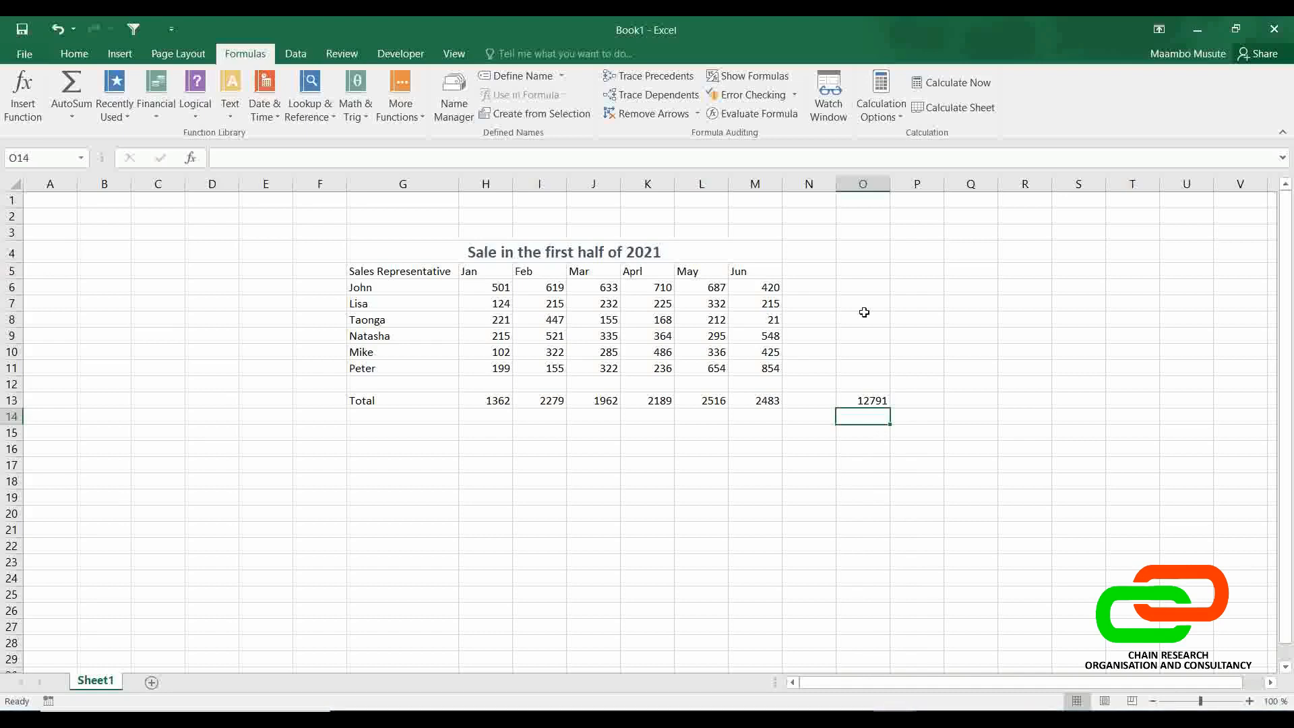
# - Enter the column heading Total in cell O5
pyautogui.click(867, 272)
pyautogui.write('T')
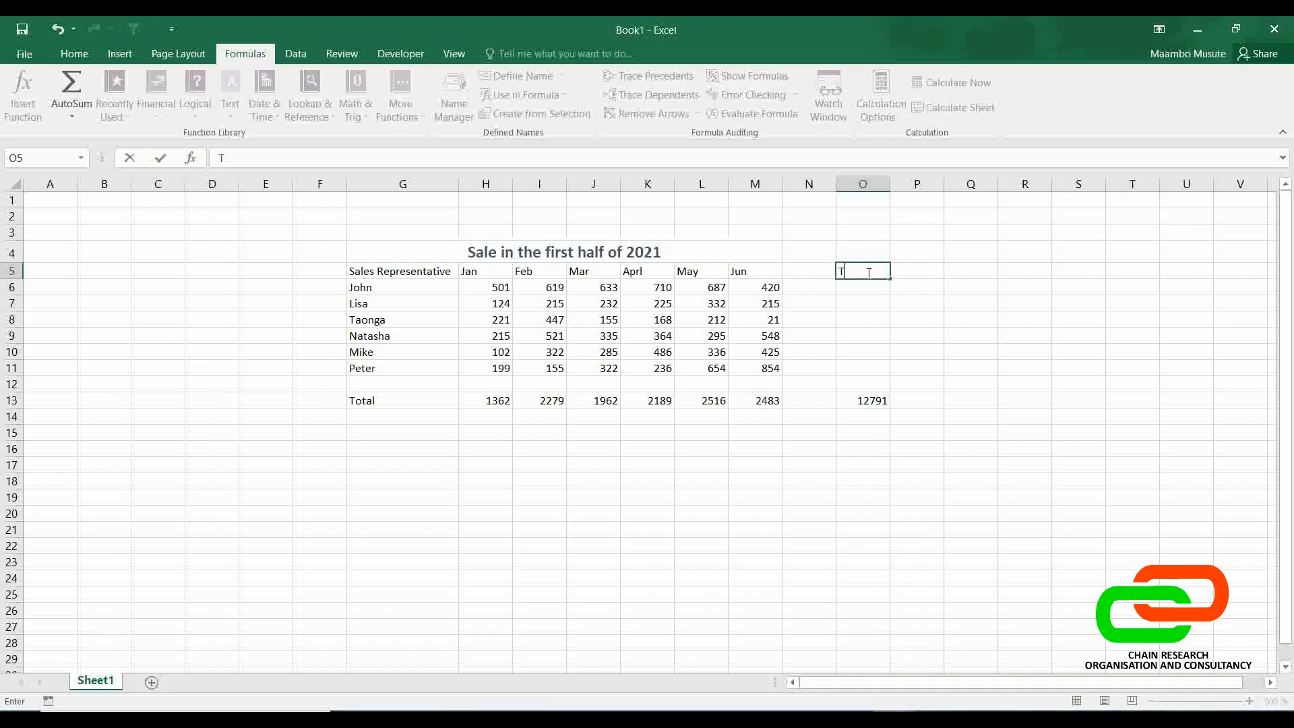
pyautogui.write('otla')
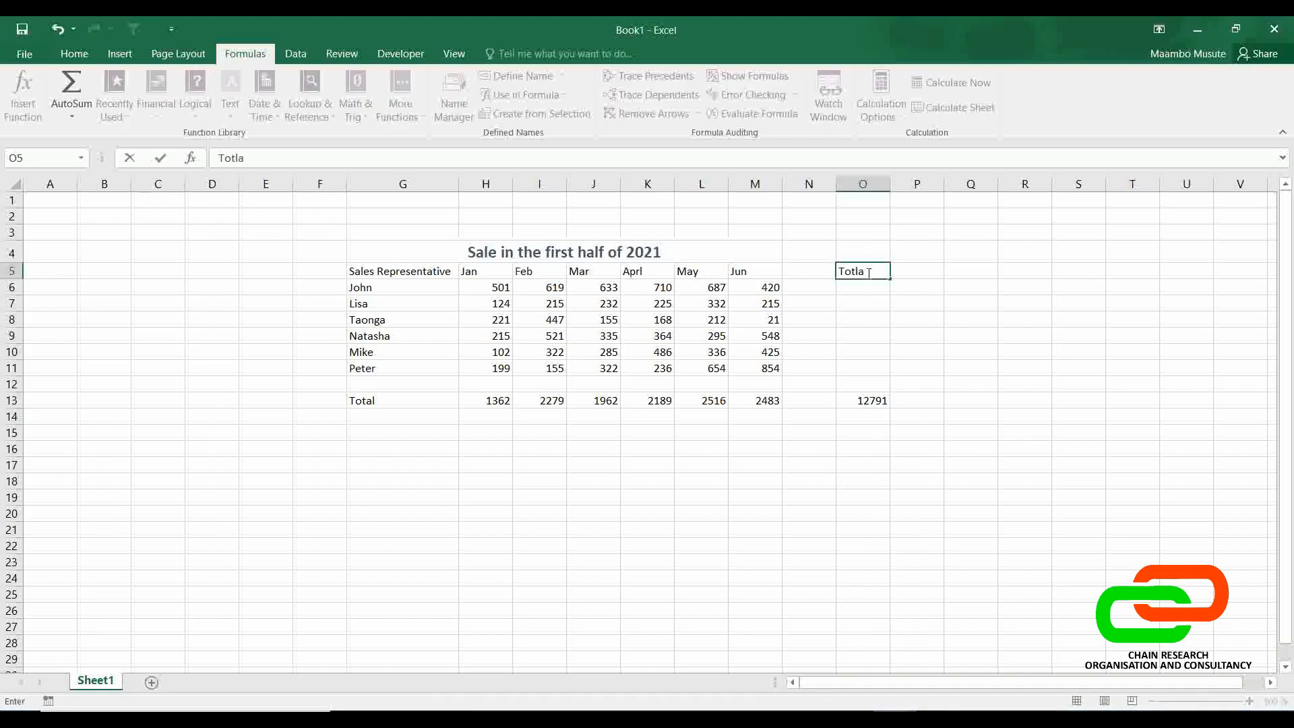
pyautogui.press('BackSpace')
pyautogui.press('BackSpace')
pyautogui.write('al')
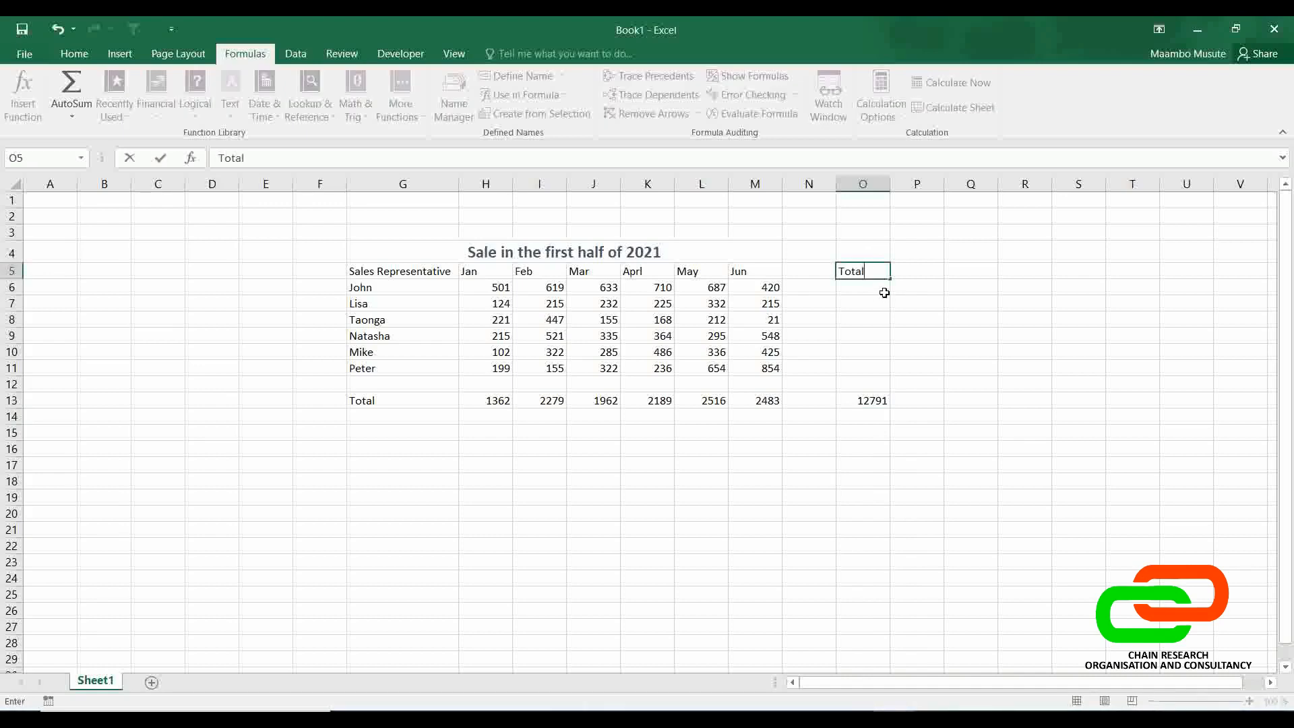
pyautogui.click(883, 289)
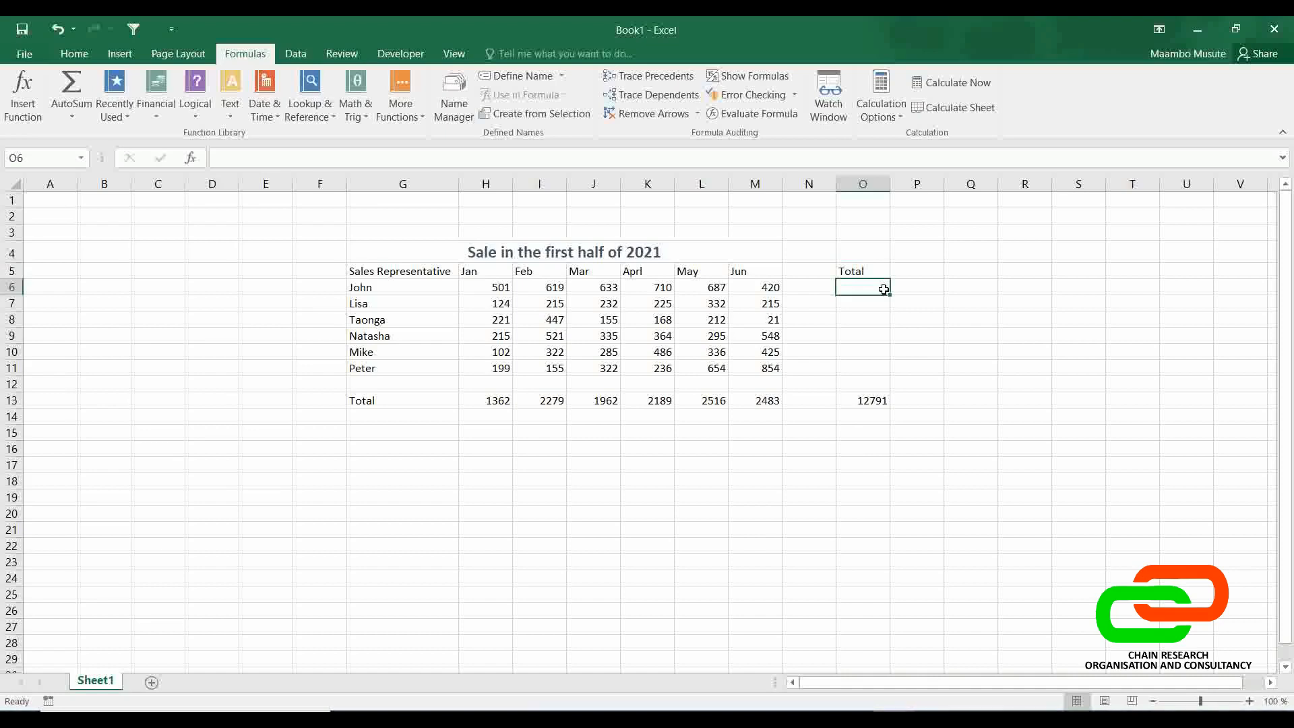
# - Sum the first sales representative's January to June sales in O6 with AutoSum, =SUM(H6:M6)
pyautogui.click(471, 403)
pyautogui.click(867, 290)
pyautogui.click(76, 85)
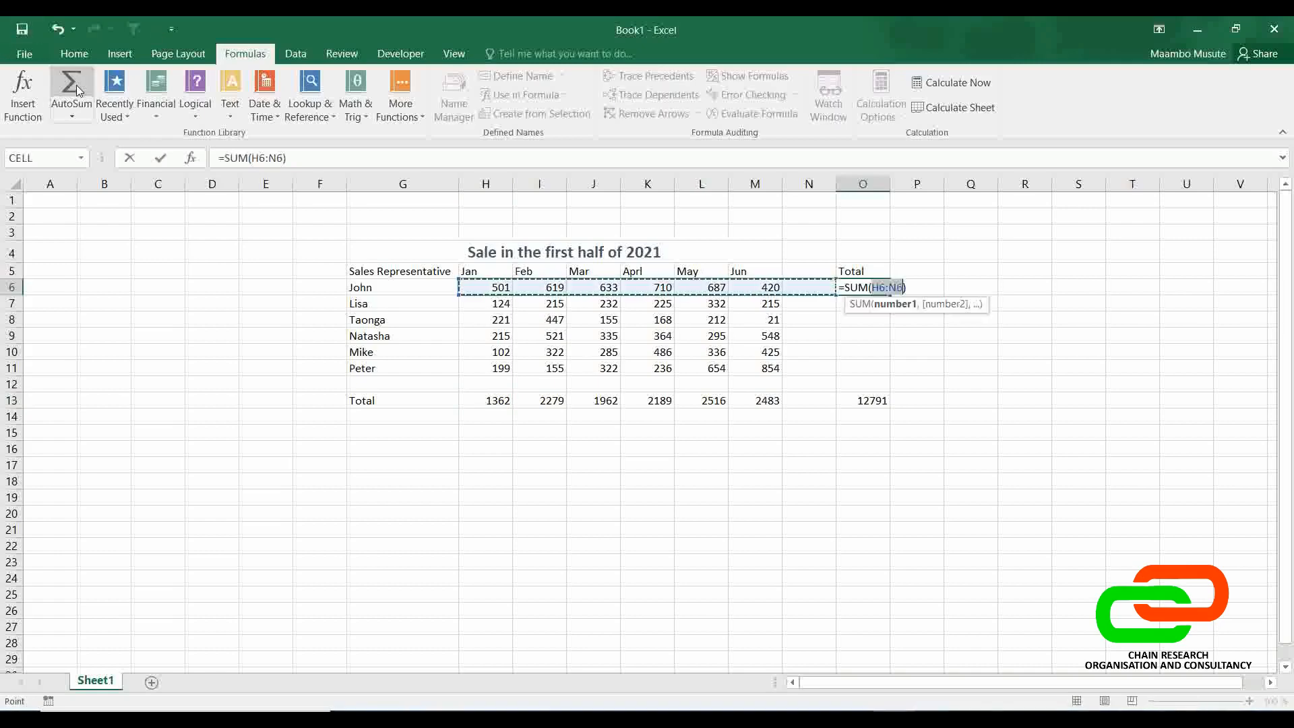
pyautogui.click(483, 290)
pyautogui.moveTo(484, 290); pyautogui.dragTo(746, 289)
pyautogui.press('Return')
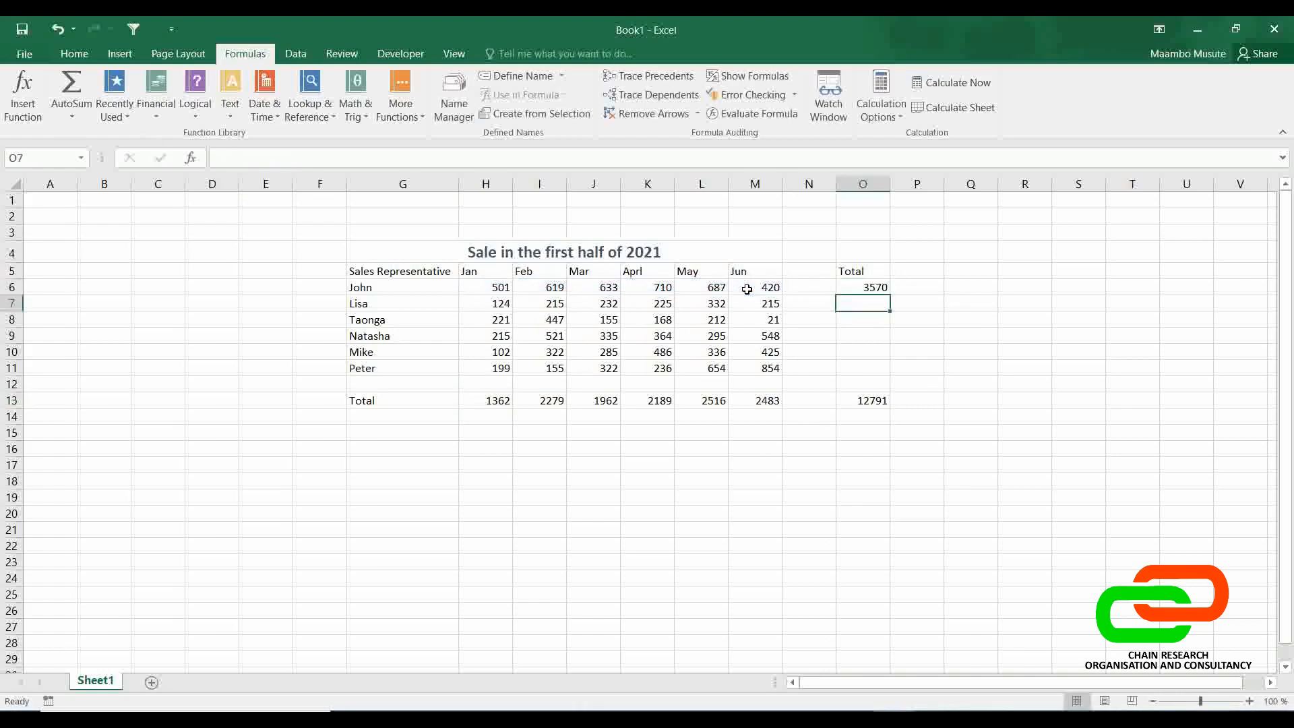
# - Fill the total formula from O6 down to O11 for the remaining sales representatives
pyautogui.click(876, 286)
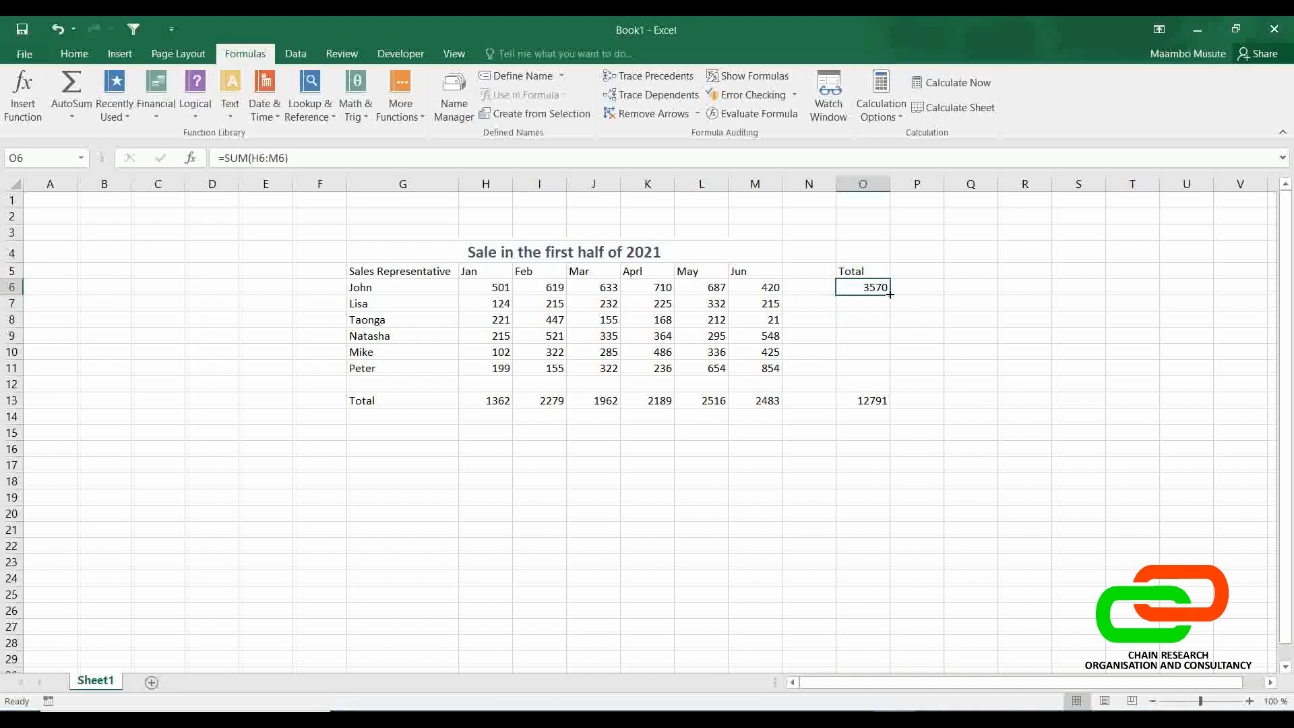
pyautogui.moveTo(889, 293); pyautogui.dragTo(883, 379)
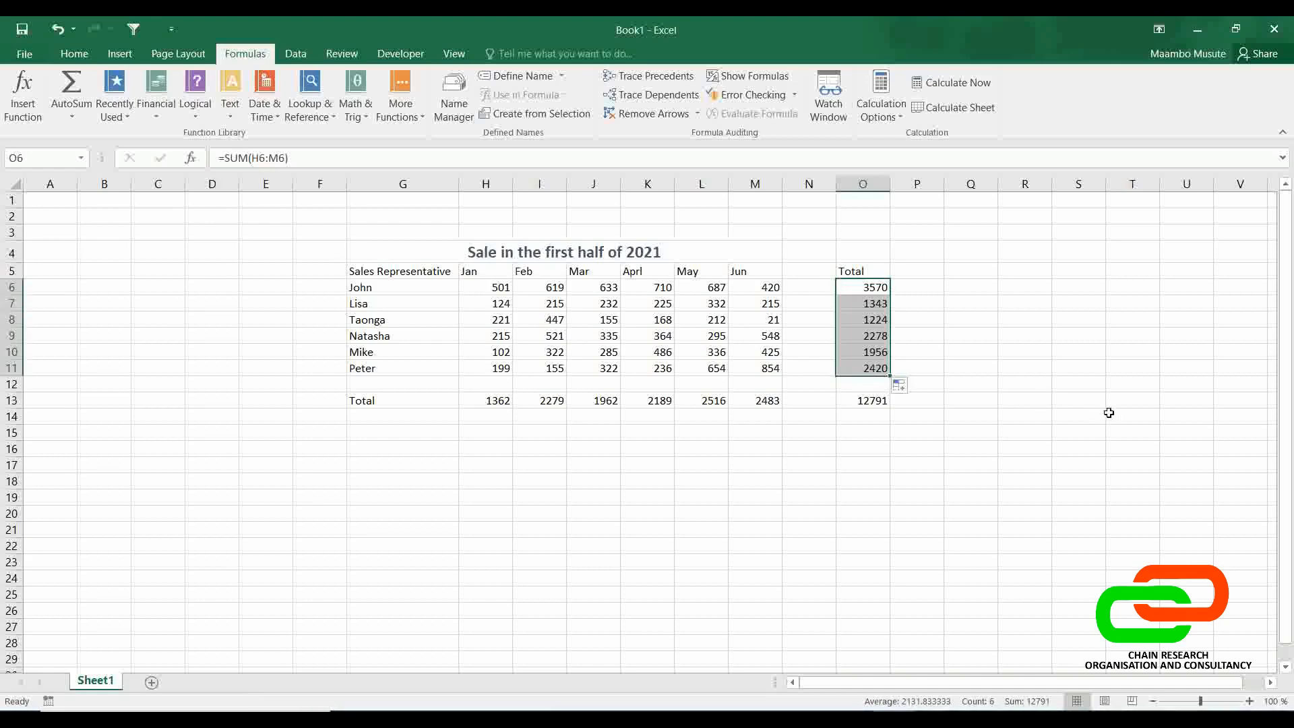
pyautogui.click(1077, 413)
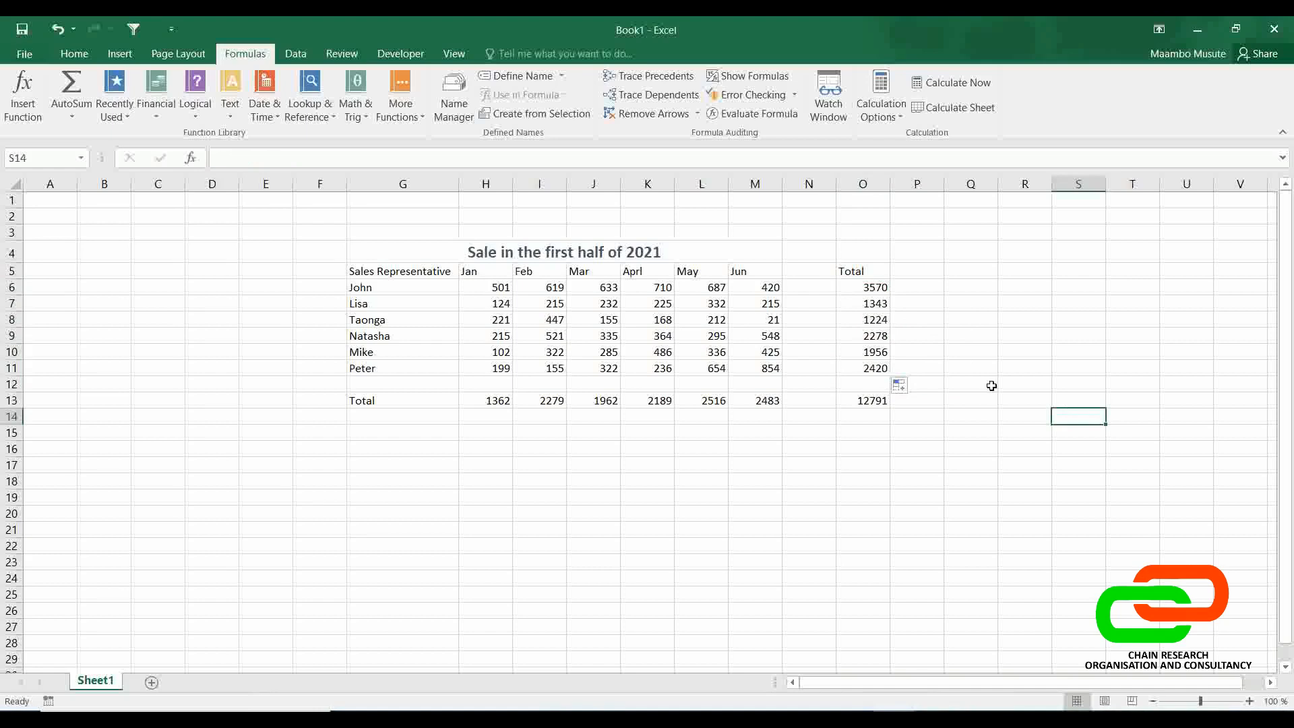
# - Add the heading Average in P5 and average the first representative's monthly sales in P6 with =AVERAGE(H6:M6)
pyautogui.click(919, 273)
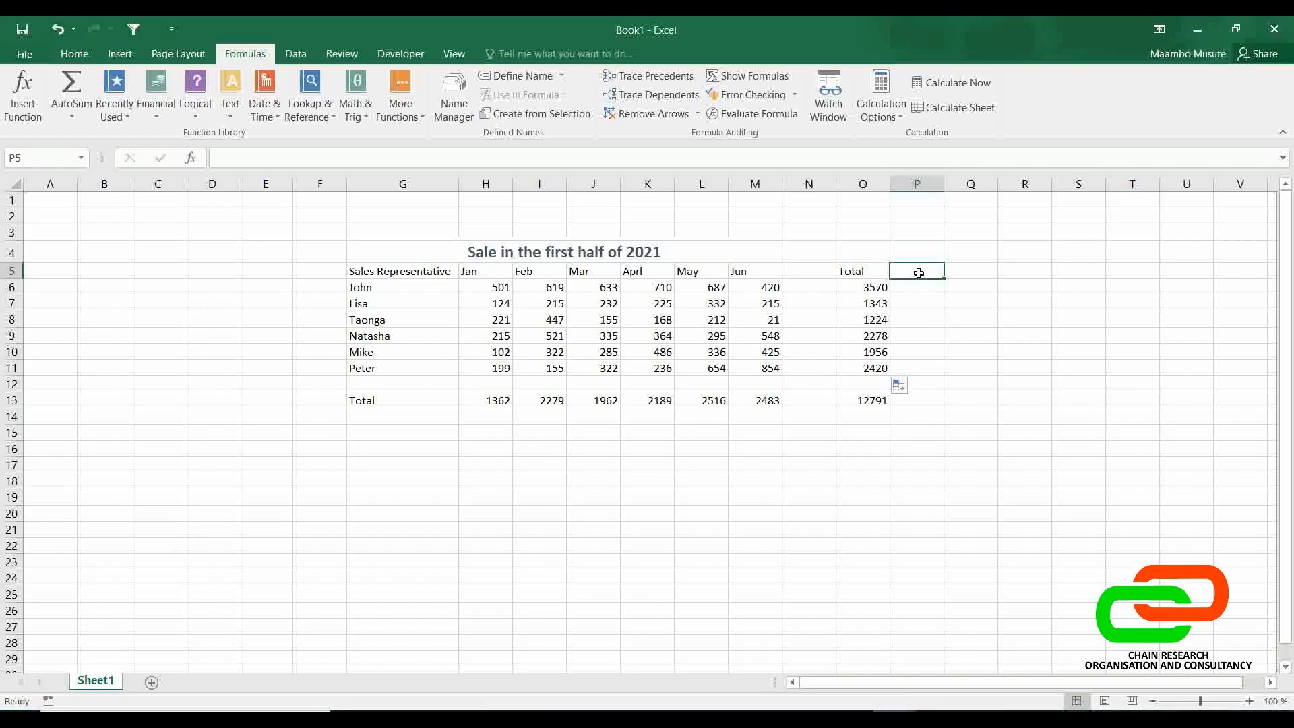
pyautogui.write('Average')
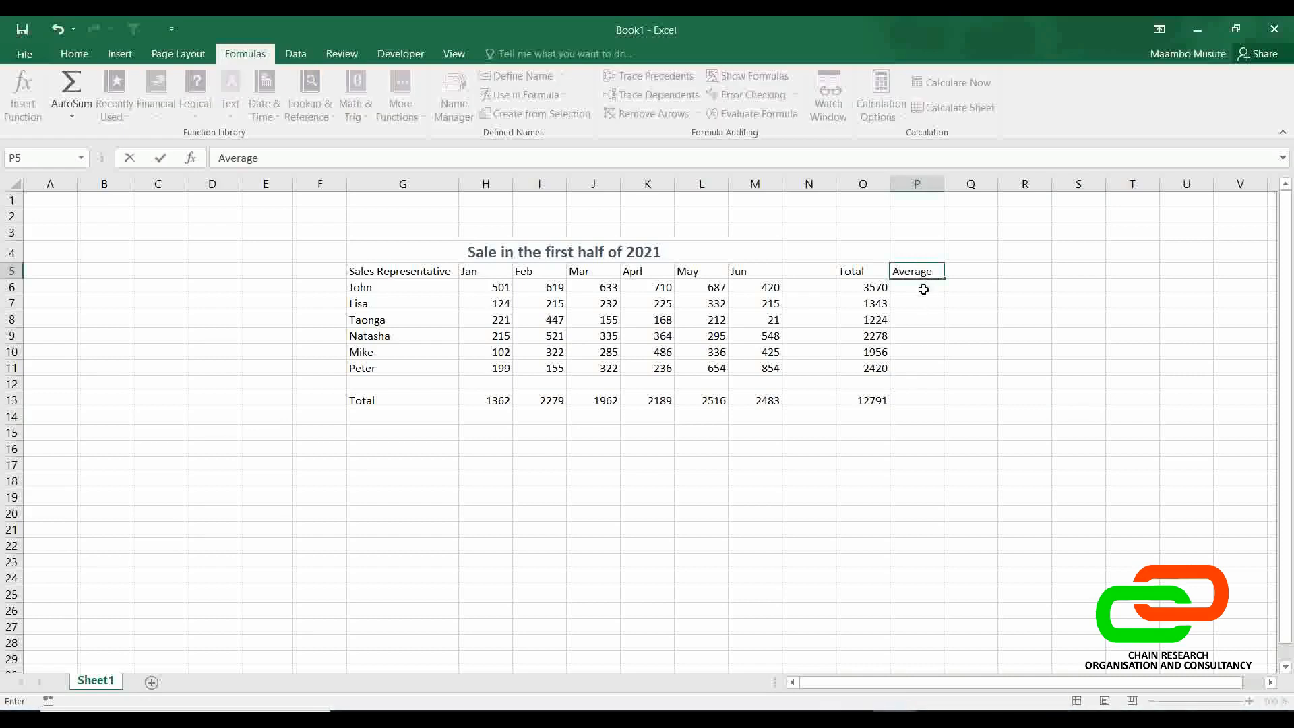
pyautogui.click(923, 288)
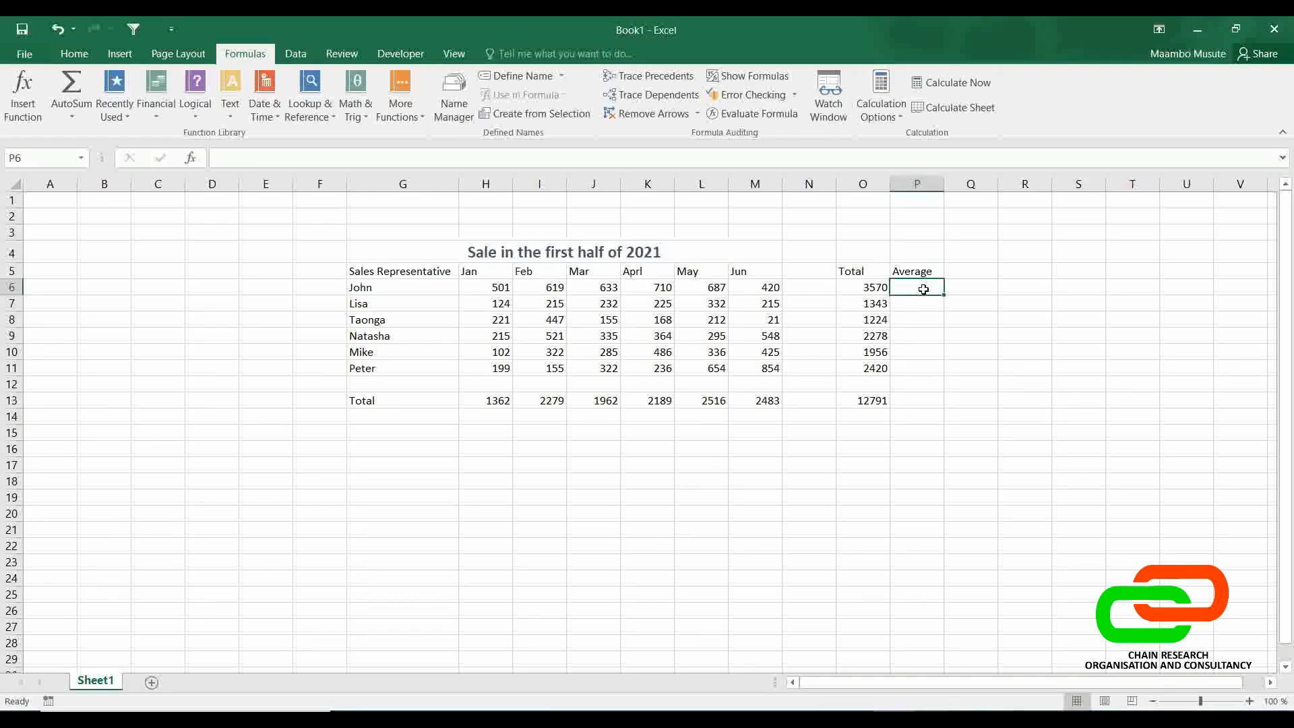
pyautogui.click(71, 116)
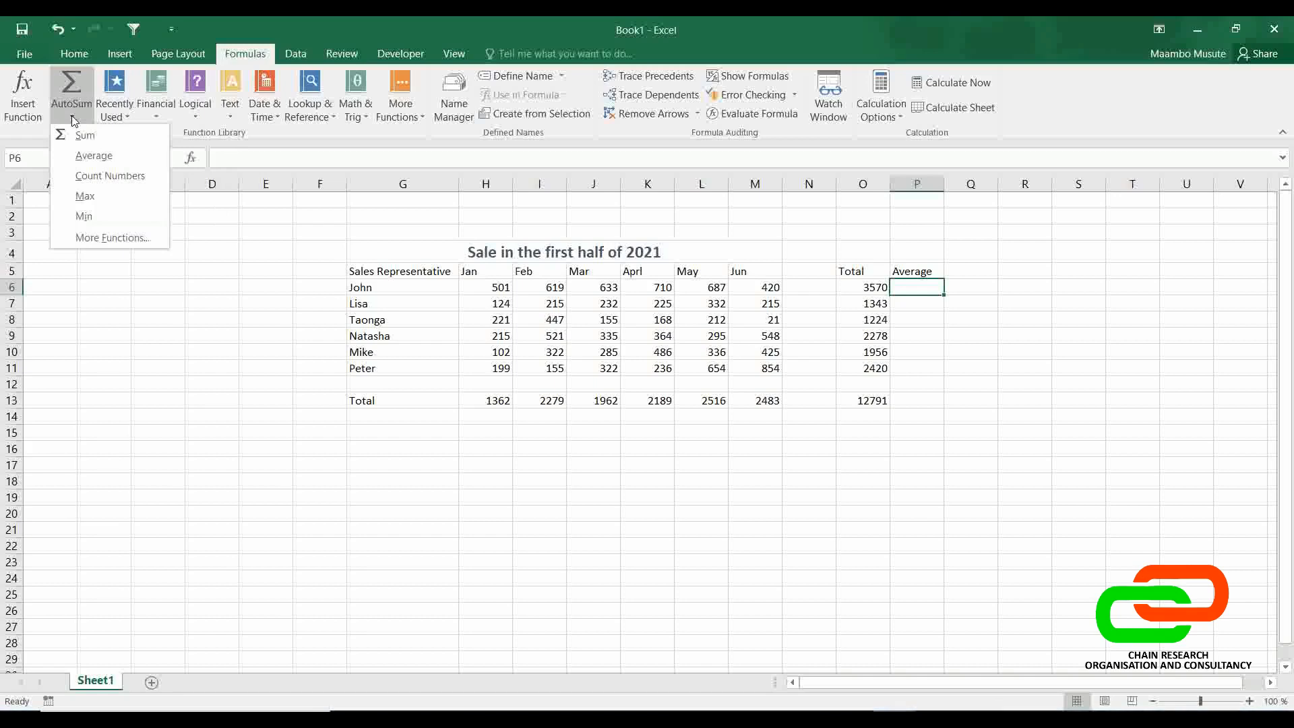
pyautogui.click(80, 156)
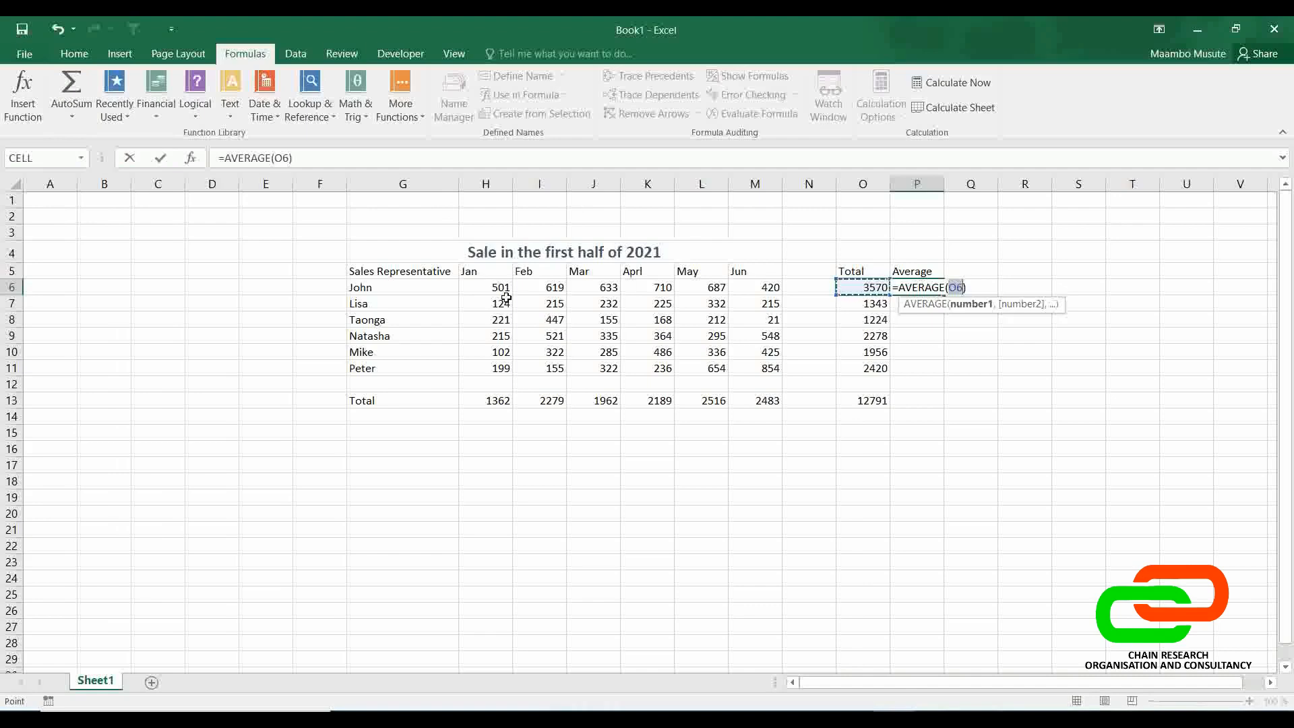
pyautogui.moveTo(496, 289); pyautogui.dragTo(768, 289)
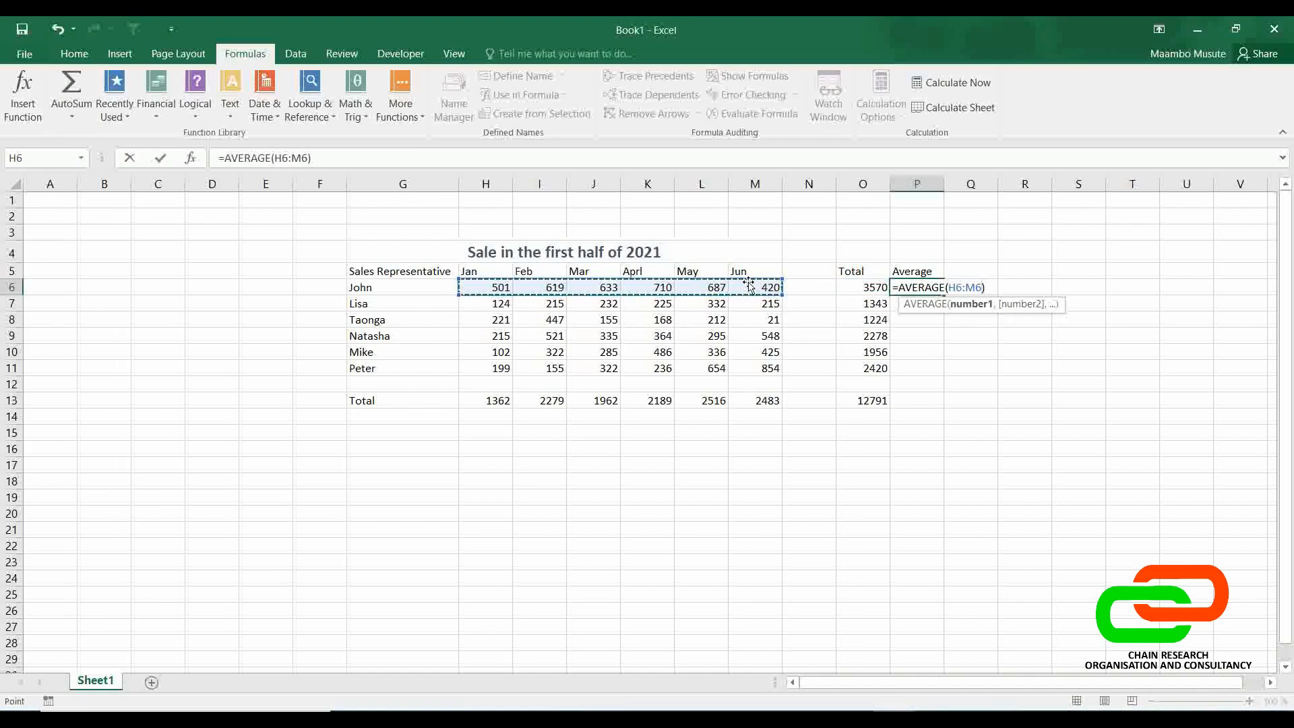
pyautogui.press('Return')
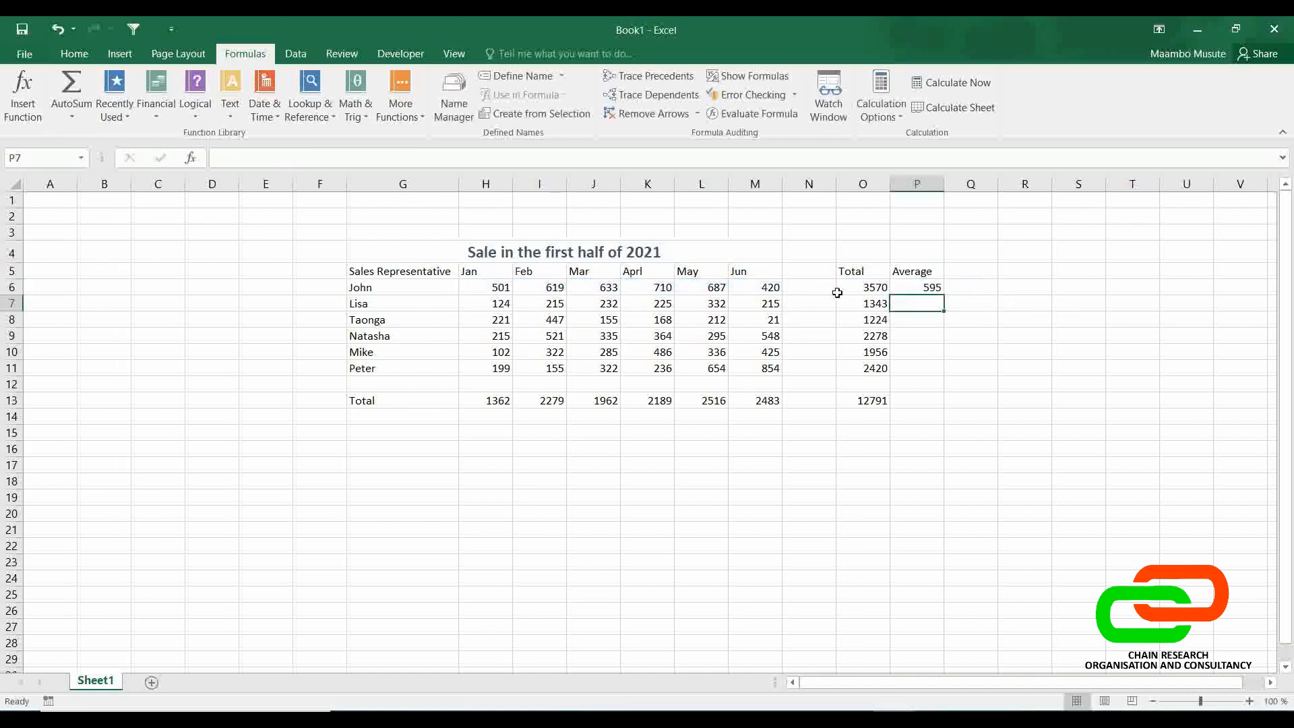
# - Fill the average formula from P6 down to P11 for the other sales representatives
pyautogui.click(930, 286)
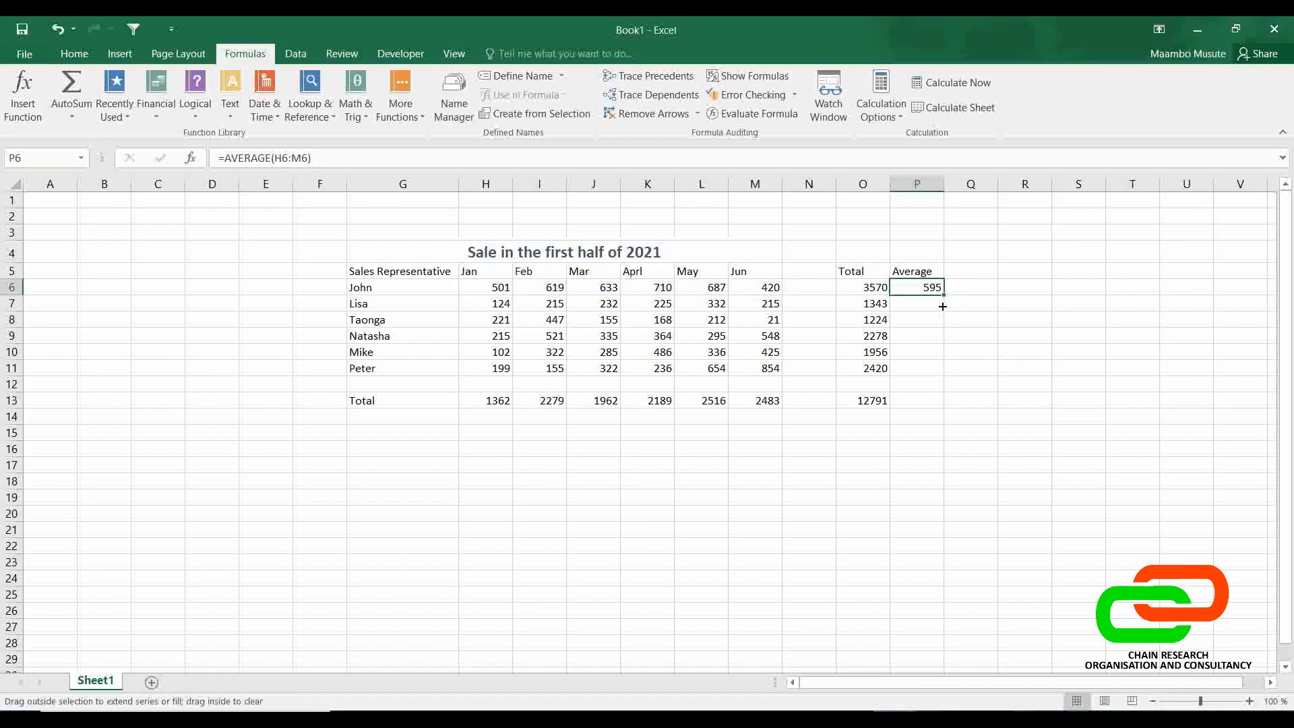
pyautogui.moveTo(943, 306); pyautogui.dragTo(939, 378)
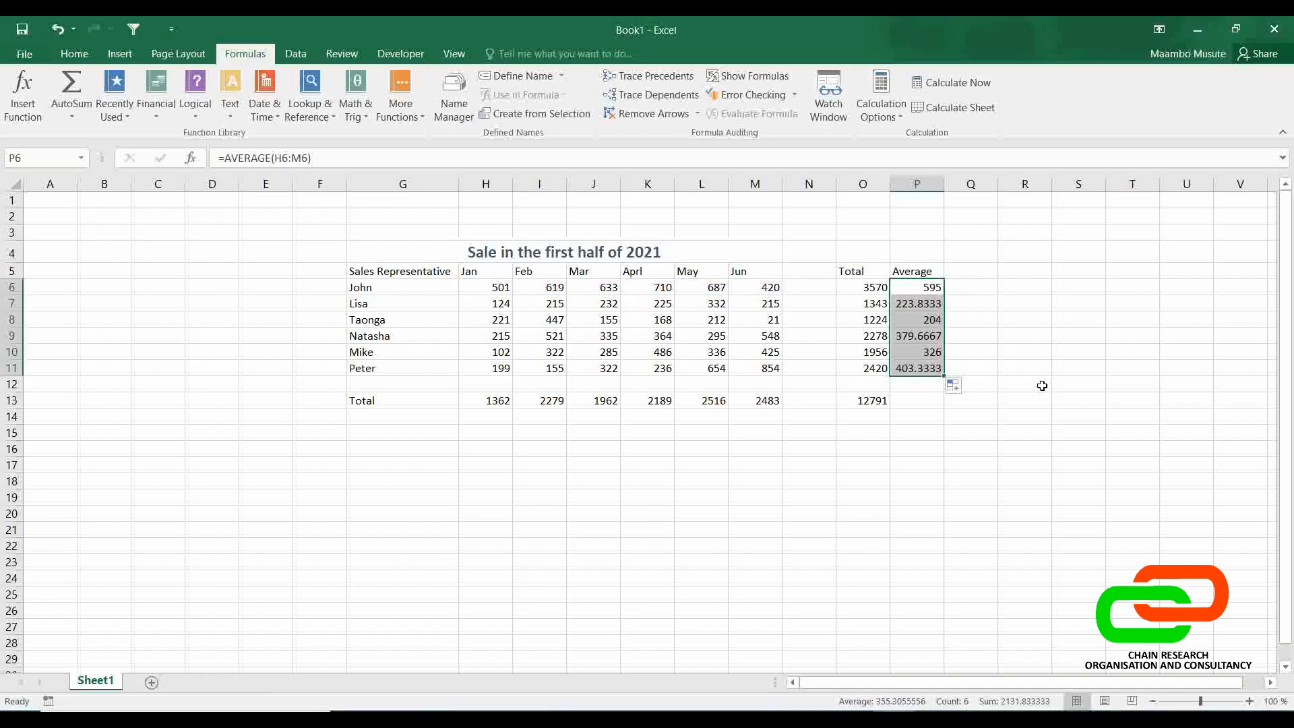
pyautogui.click(1129, 386)
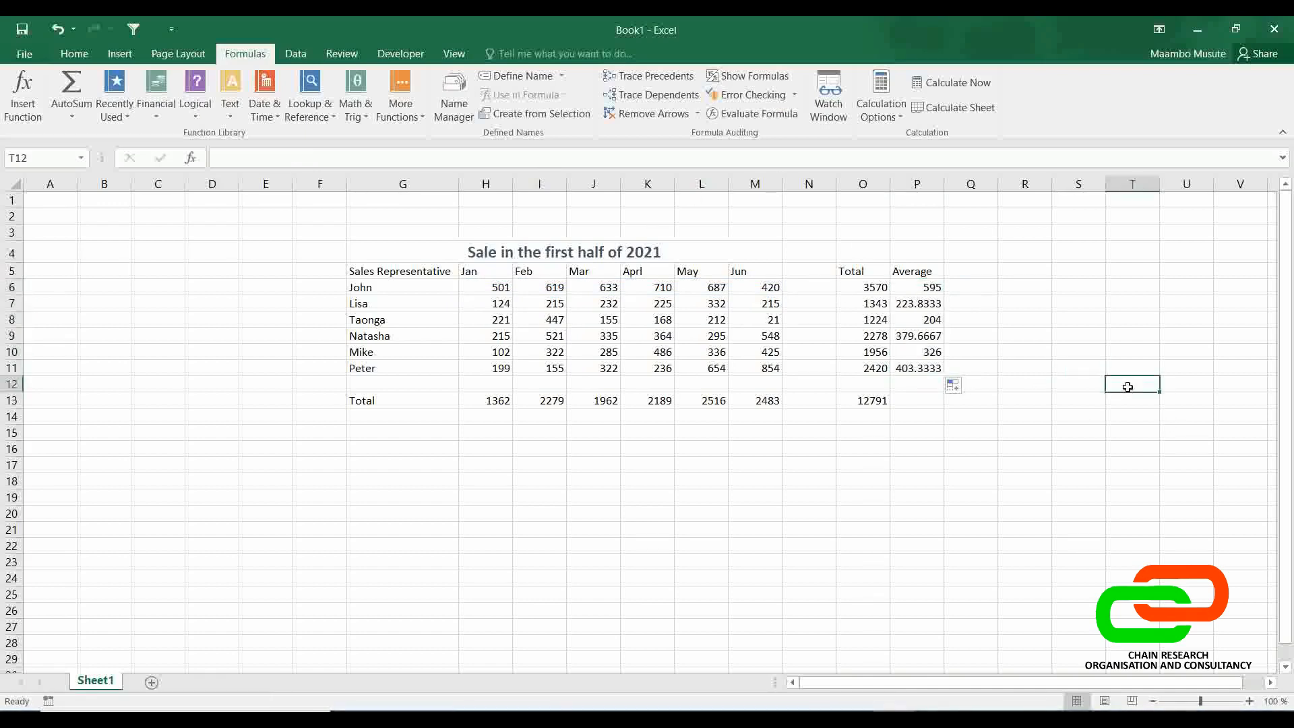
# - Reduce the decimals of the averages in P6:P11 until they show as whole numbers
pyautogui.click(923, 286)
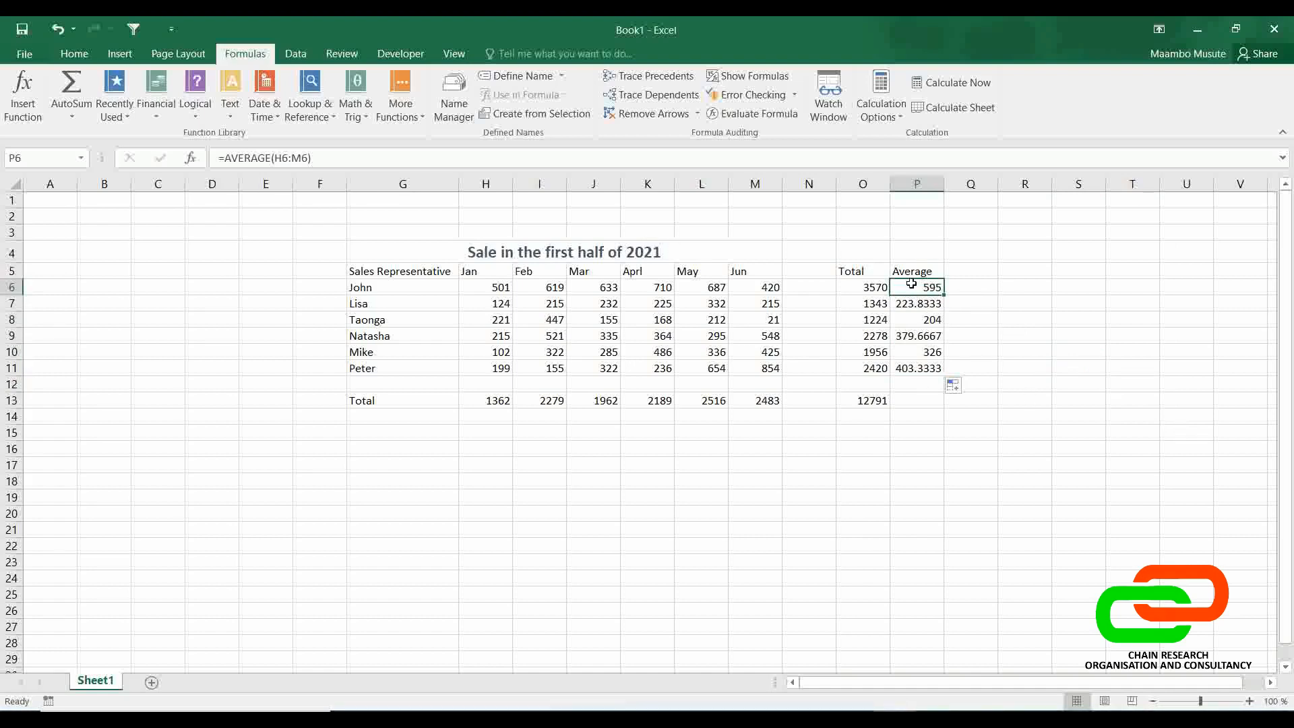
pyautogui.click(915, 305)
pyautogui.click(916, 335)
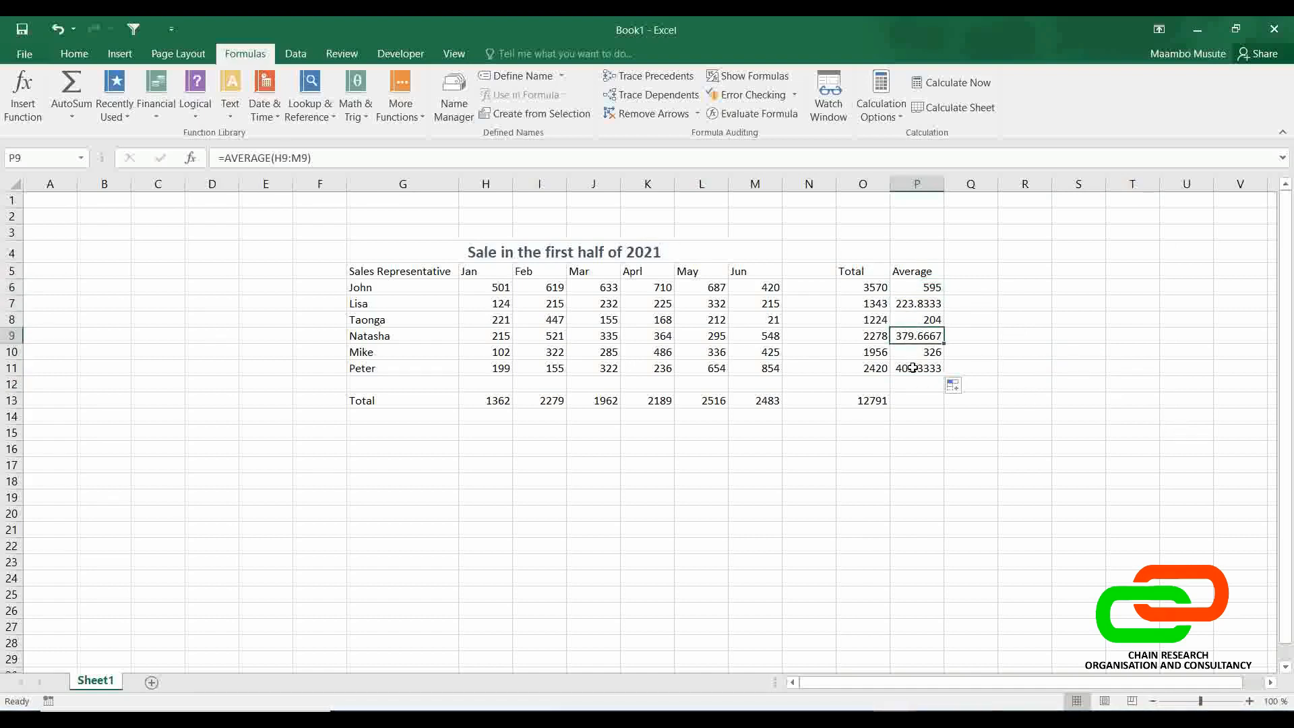
pyautogui.moveTo(913, 368); pyautogui.dragTo(911, 354)
pyautogui.moveTo(914, 288); pyautogui.dragTo(911, 370)
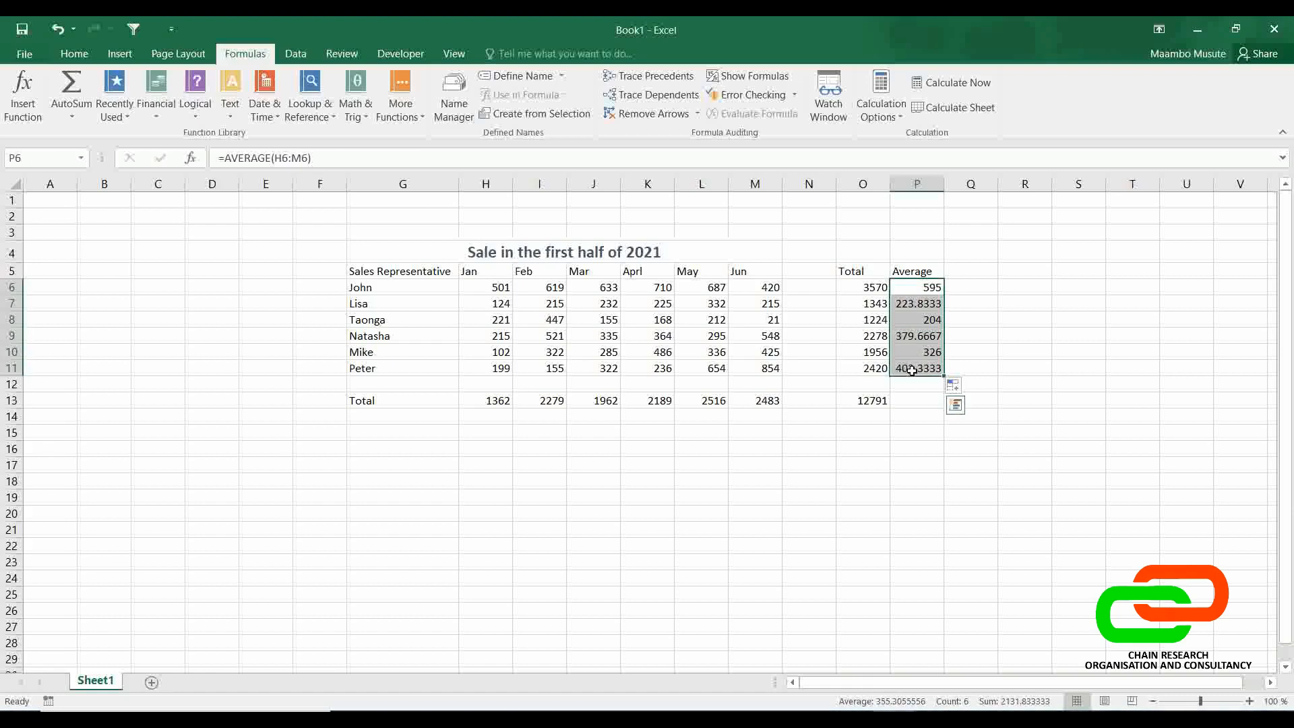
pyautogui.click(70, 50)
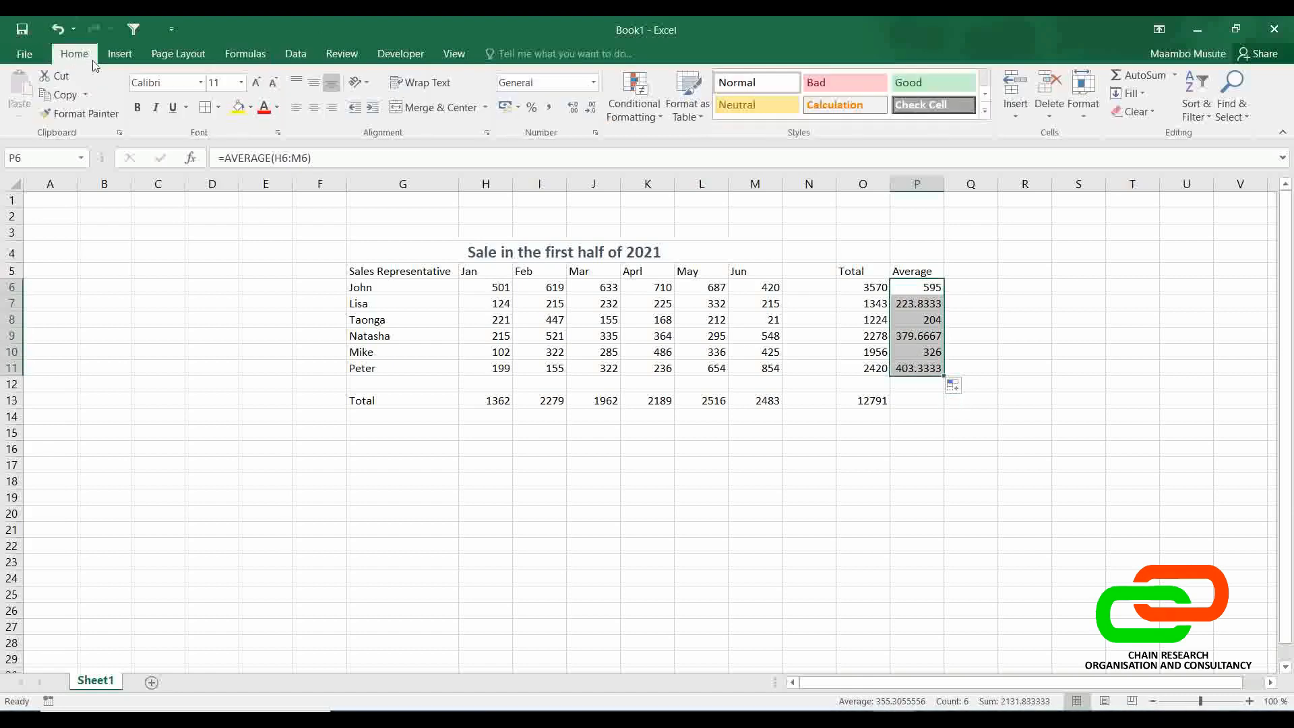
pyautogui.click(584, 109)
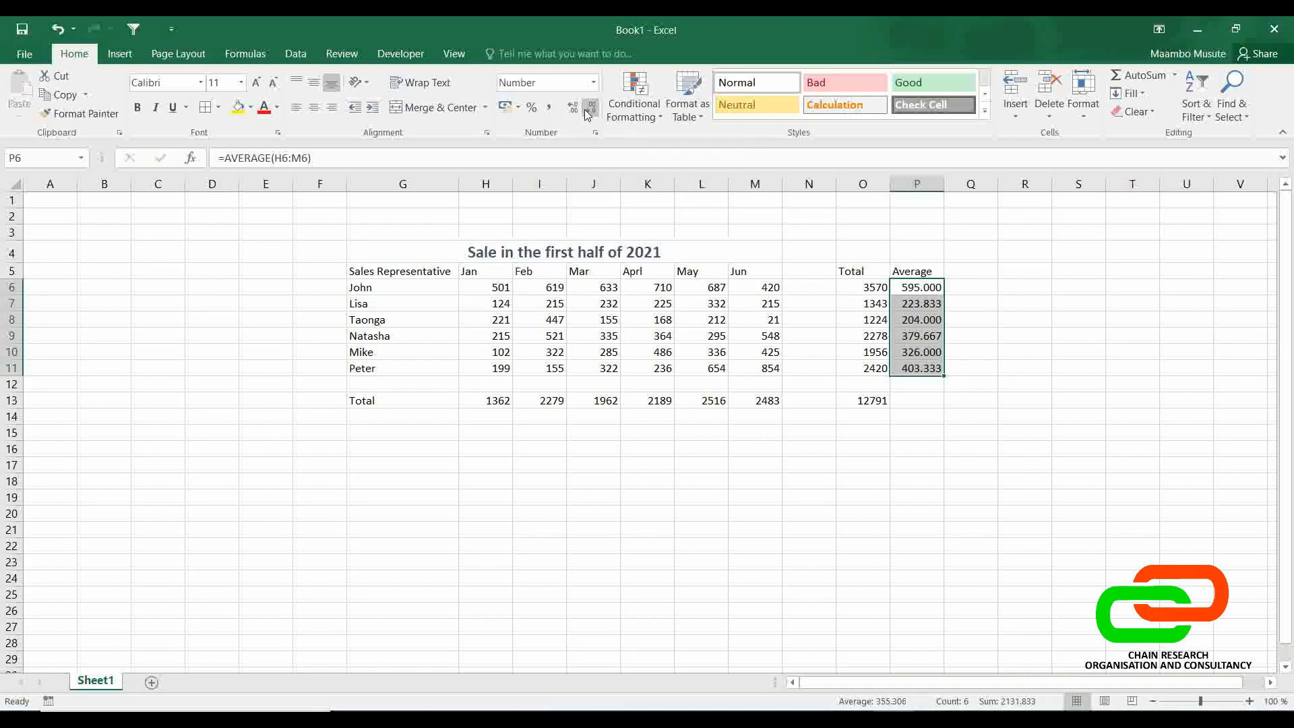
pyautogui.click(584, 110)
pyautogui.click(584, 109)
pyautogui.click(585, 109)
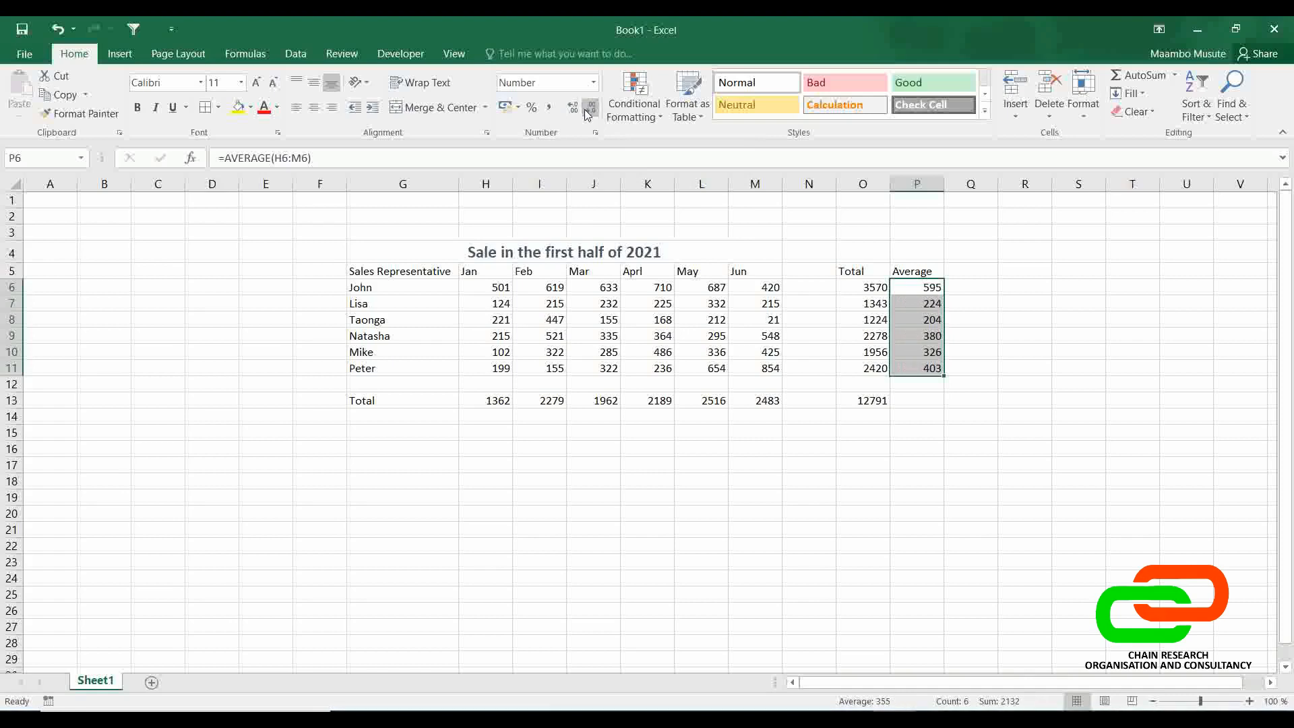
pyautogui.click(1034, 452)
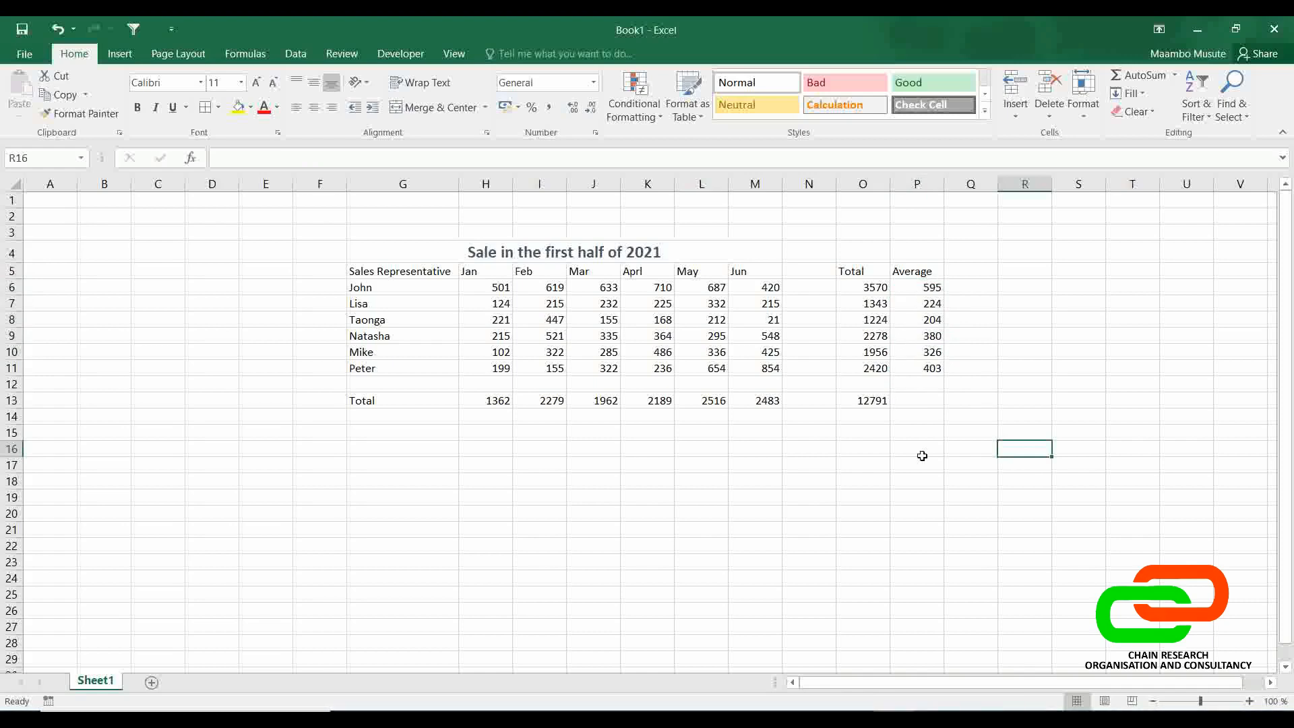
# - Enter the column heading Perrcent in cell Q5, beside the Average heading
pyautogui.click(962, 274)
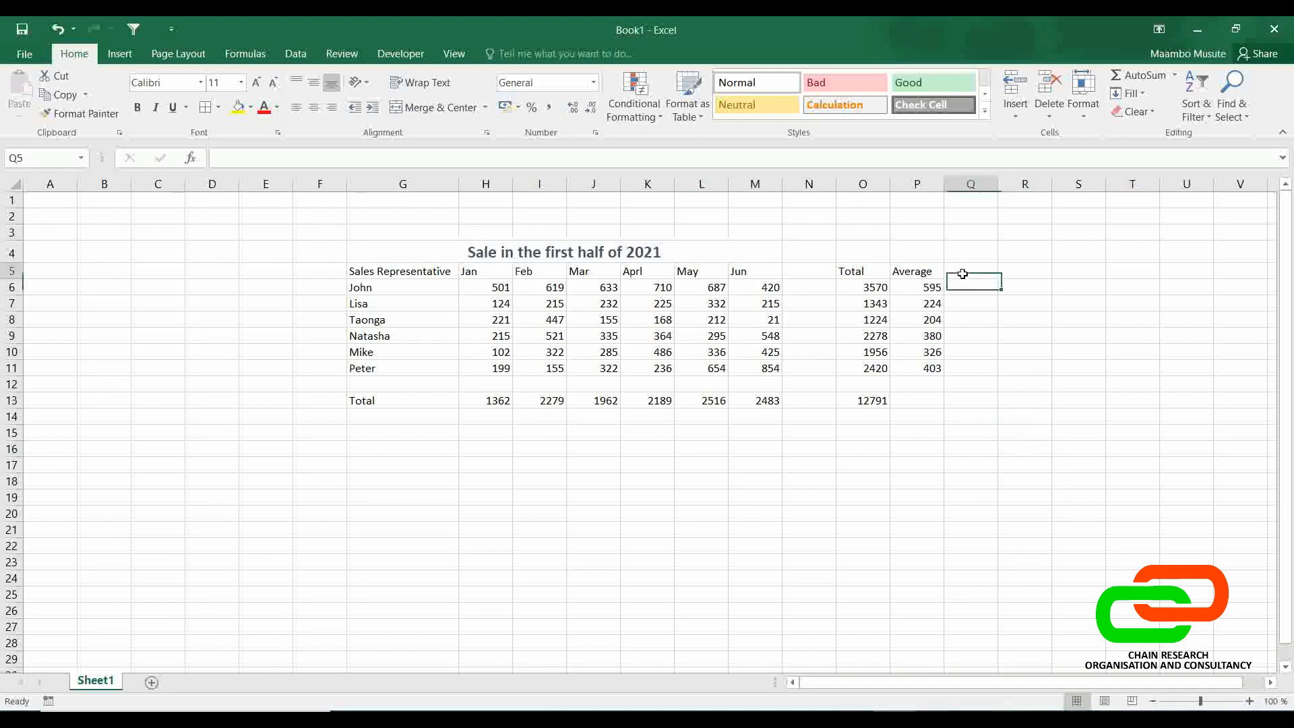
pyautogui.write('Perrcent')
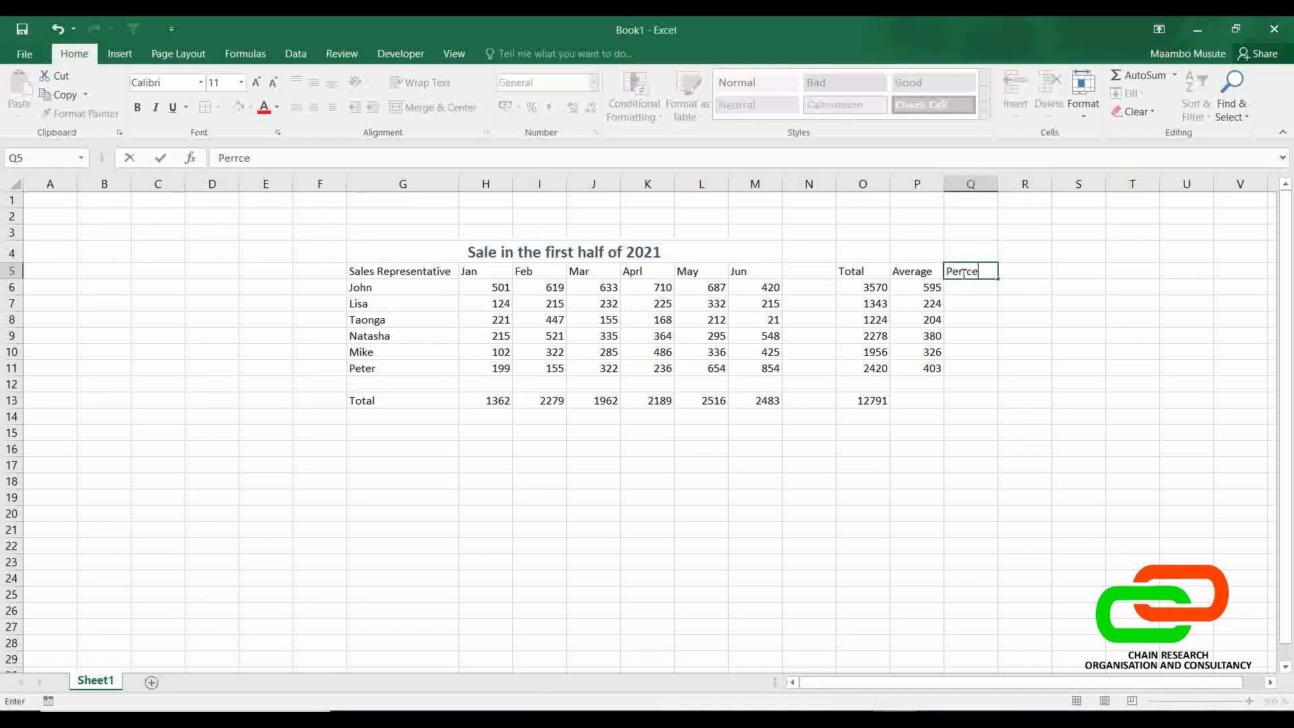
pyautogui.click(1067, 330)
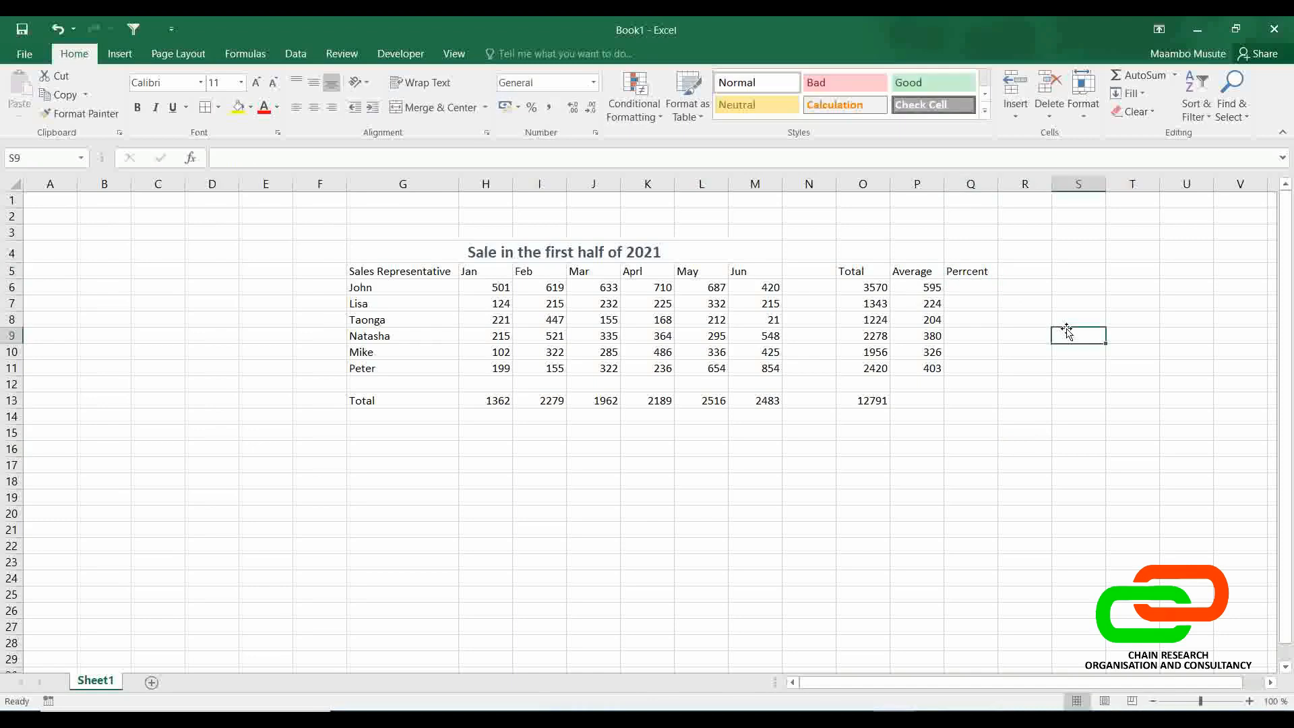
# - Calculate the first representative's share of total sales in Q6 with the formula =O6/$O$13, using an absolute reference to the grand total
pyautogui.click(975, 292)
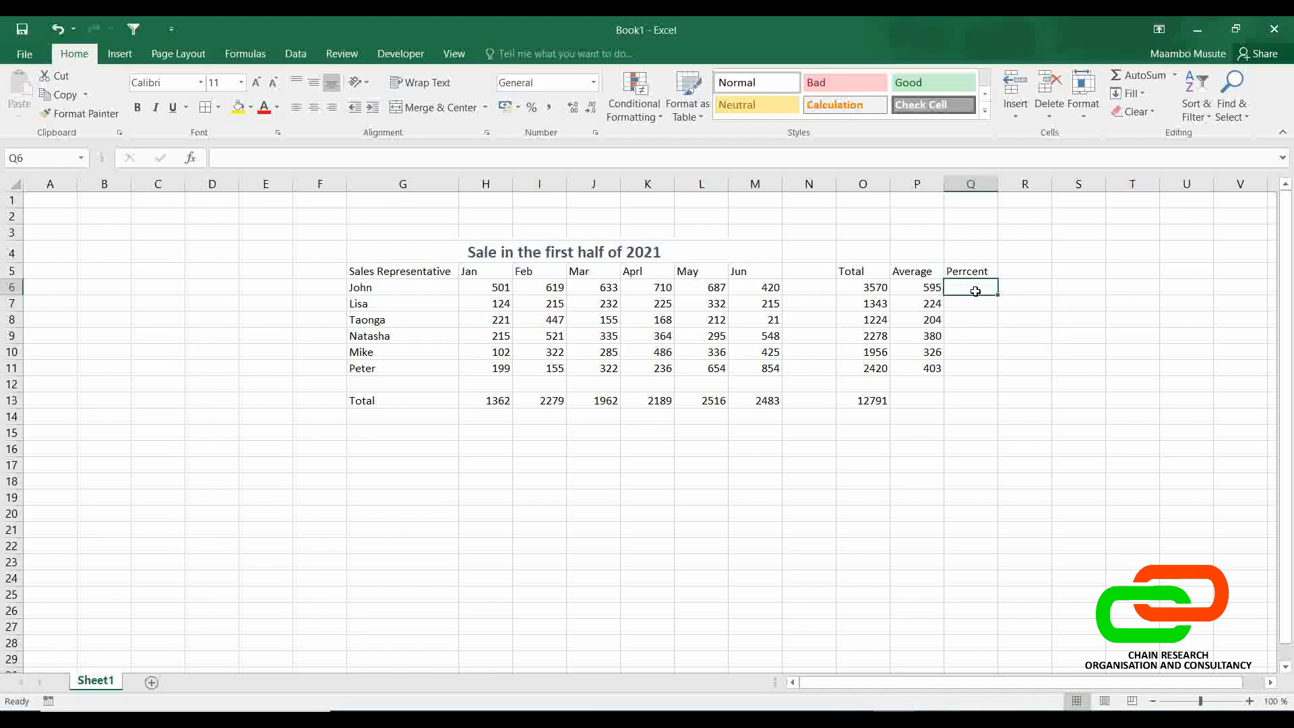
pyautogui.write('=')
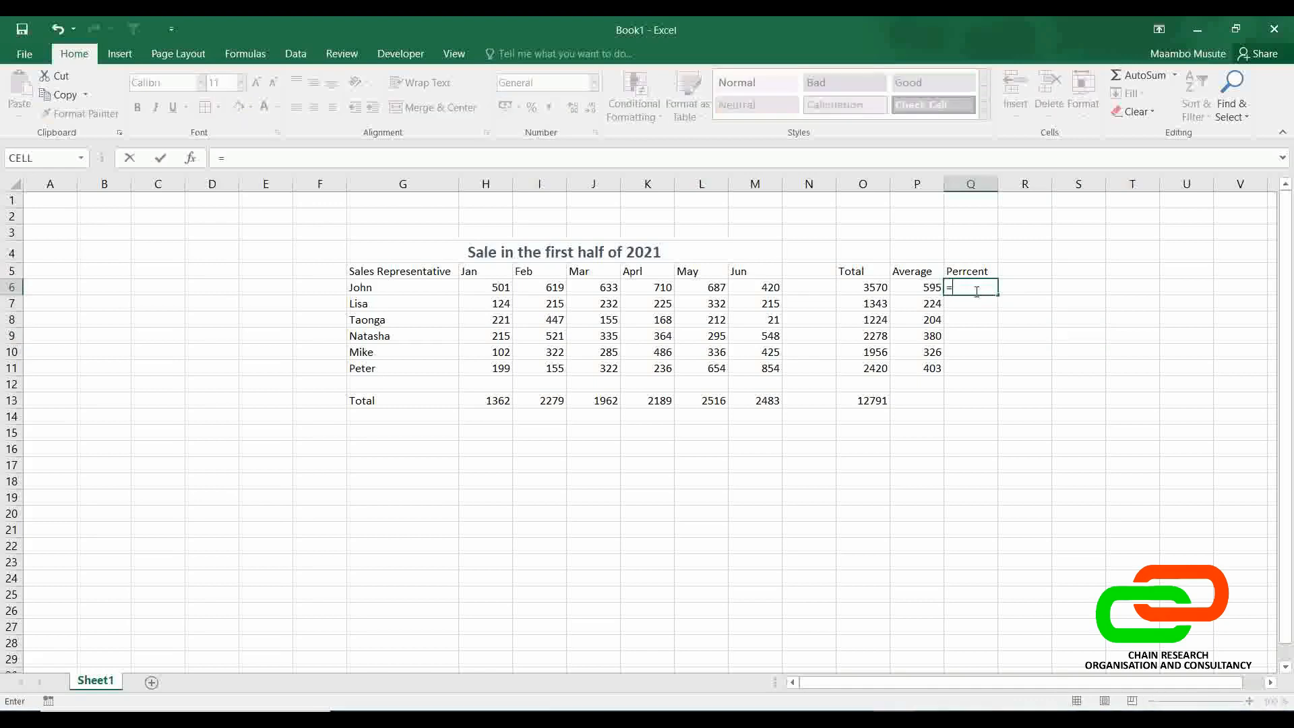
pyautogui.click(871, 287)
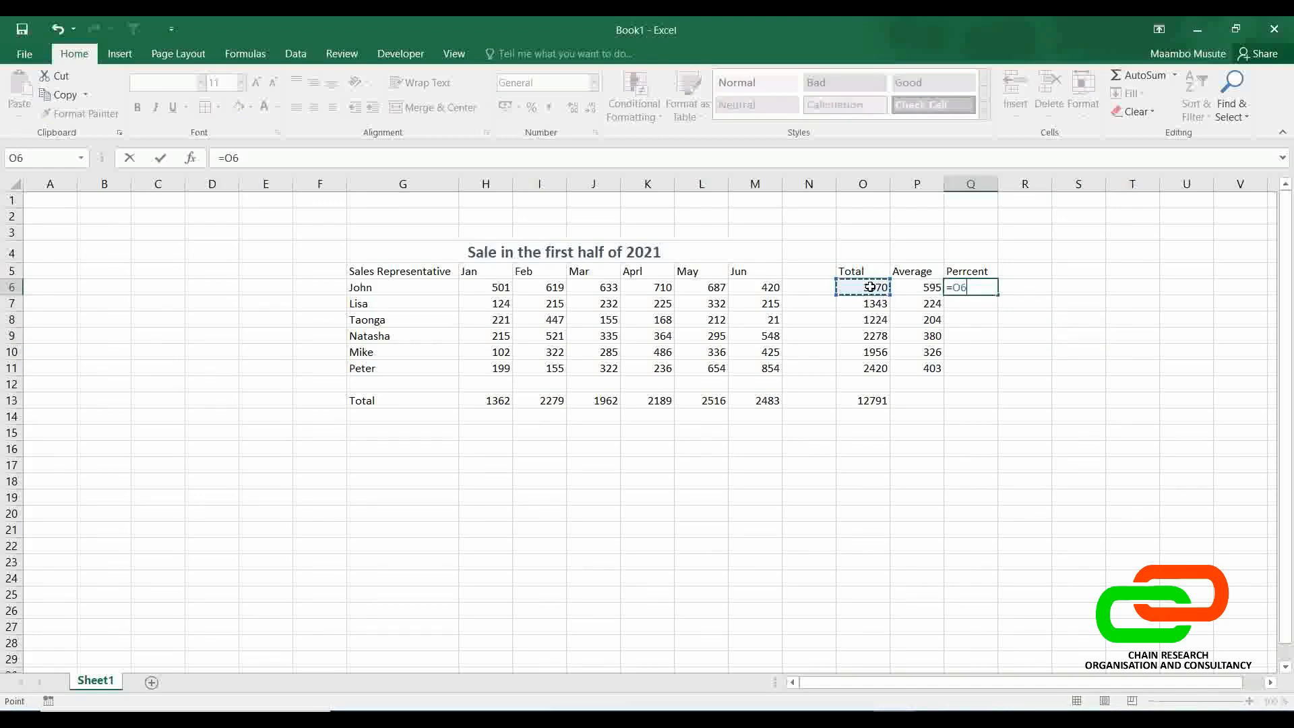
pyautogui.write('/')
pyautogui.click(869, 402)
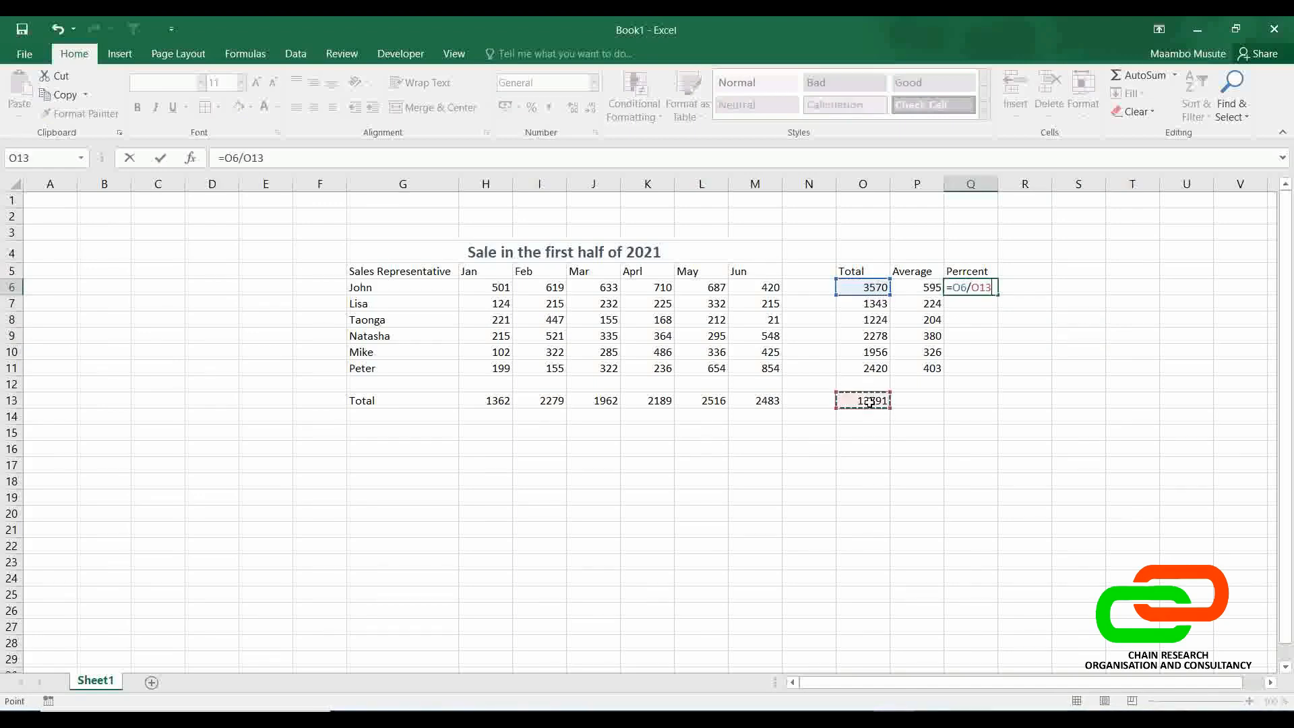
pyautogui.press('F4')
pyautogui.press('Return')
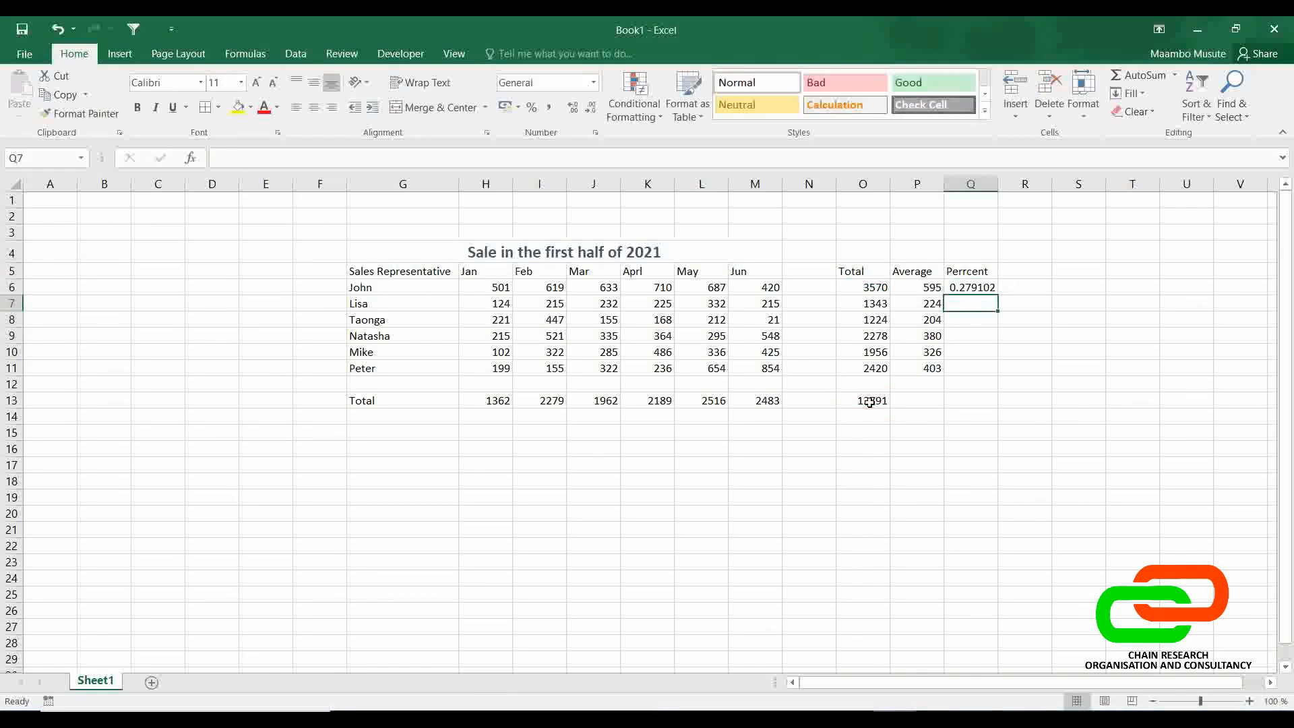
# - Format Q6 as a percentage and fill its formula down to Q11 for the other sales representatives
pyautogui.click(985, 290)
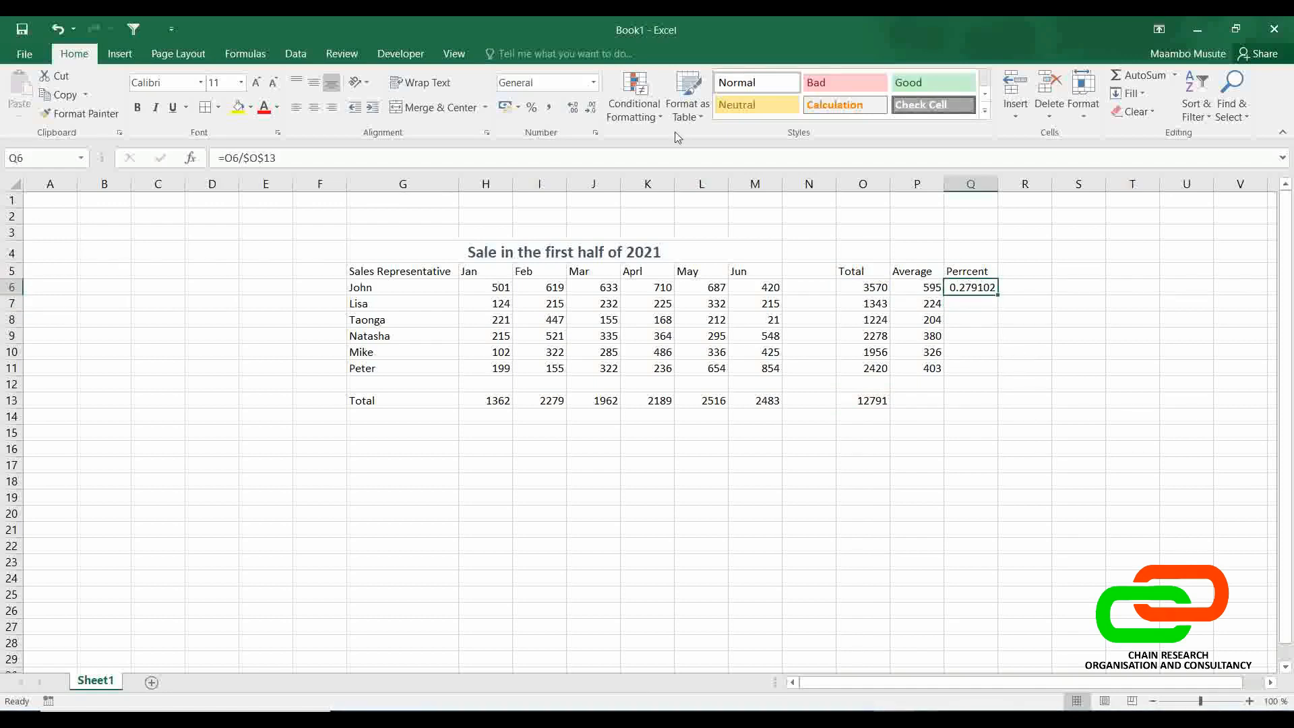
pyautogui.click(532, 108)
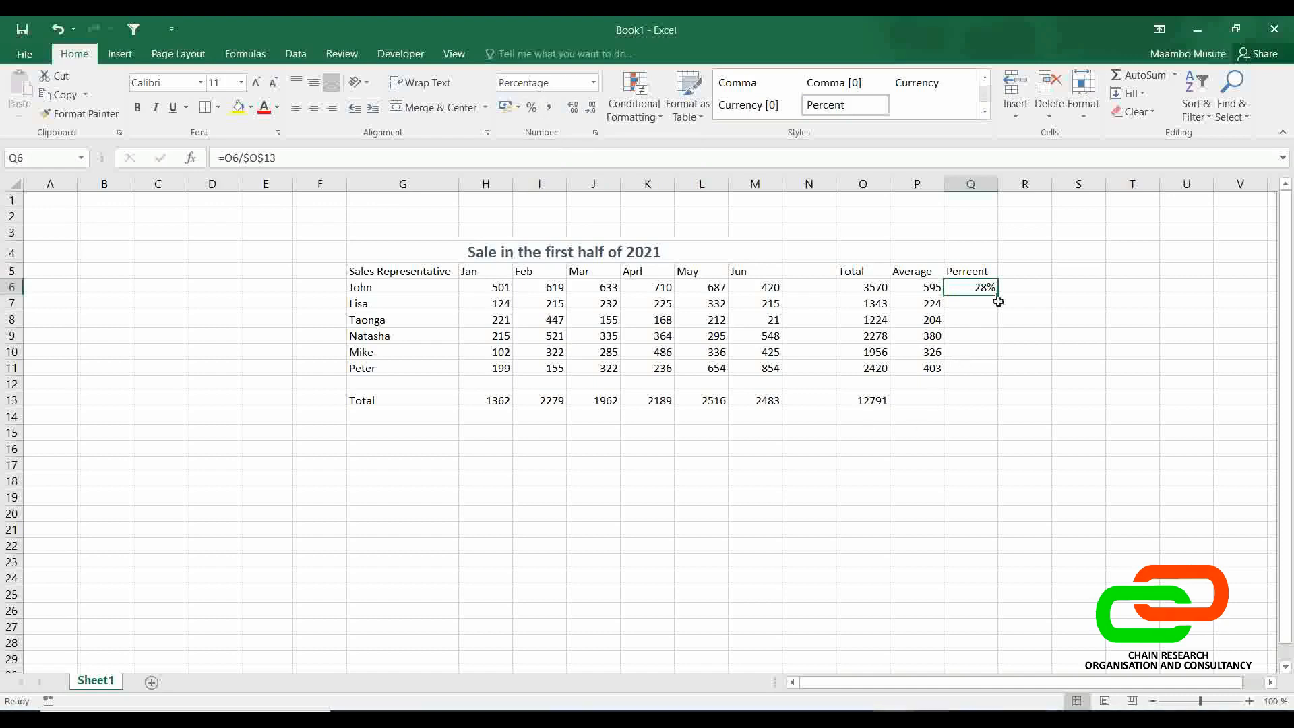
pyautogui.moveTo(997, 295); pyautogui.dragTo(996, 377)
pyautogui.click(1025, 500)
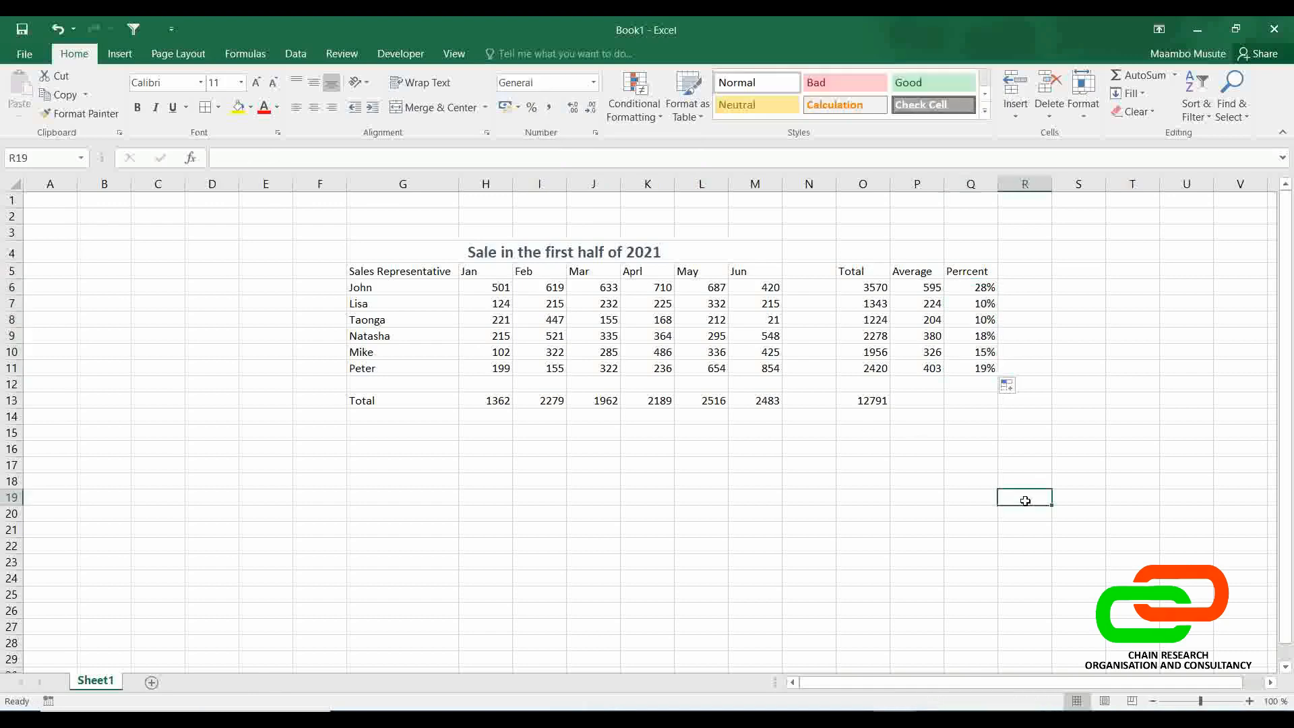
# - Sum the percentage column in Q13 with AutoSum as a check, and clear that cell again
pyautogui.click(991, 403)
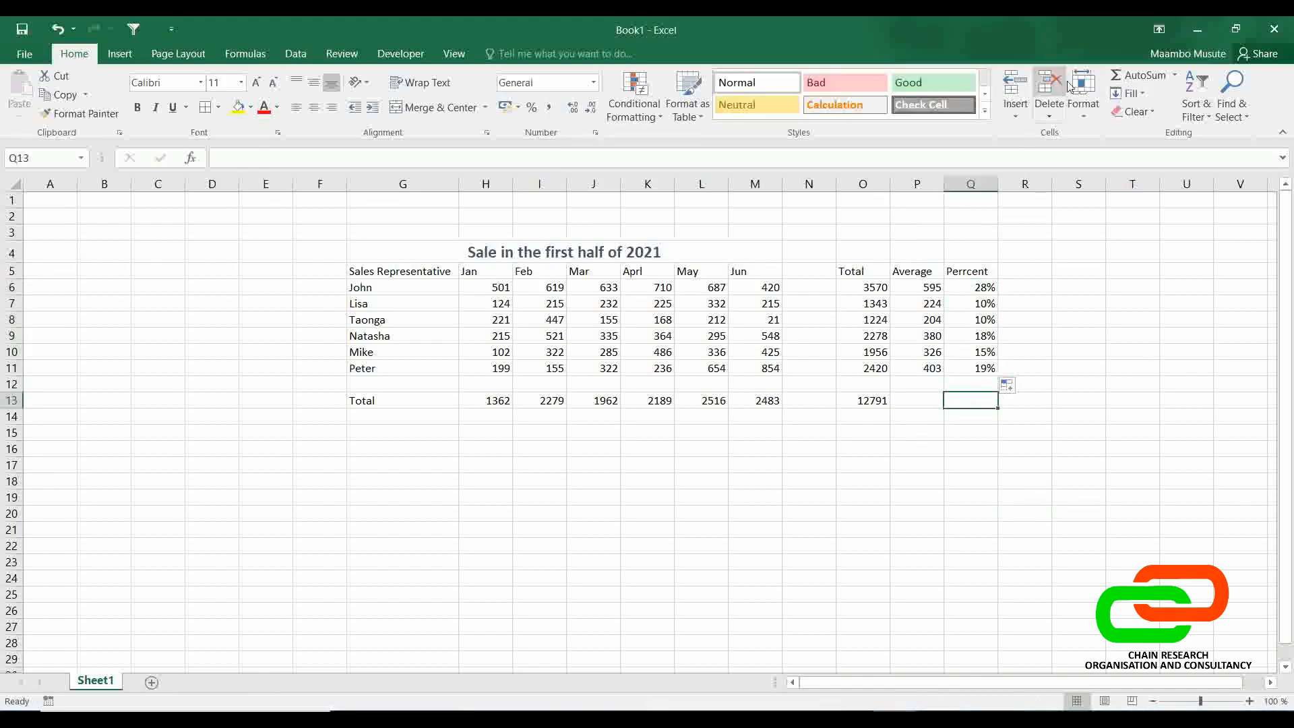
pyautogui.click(1144, 74)
pyautogui.press('Return')
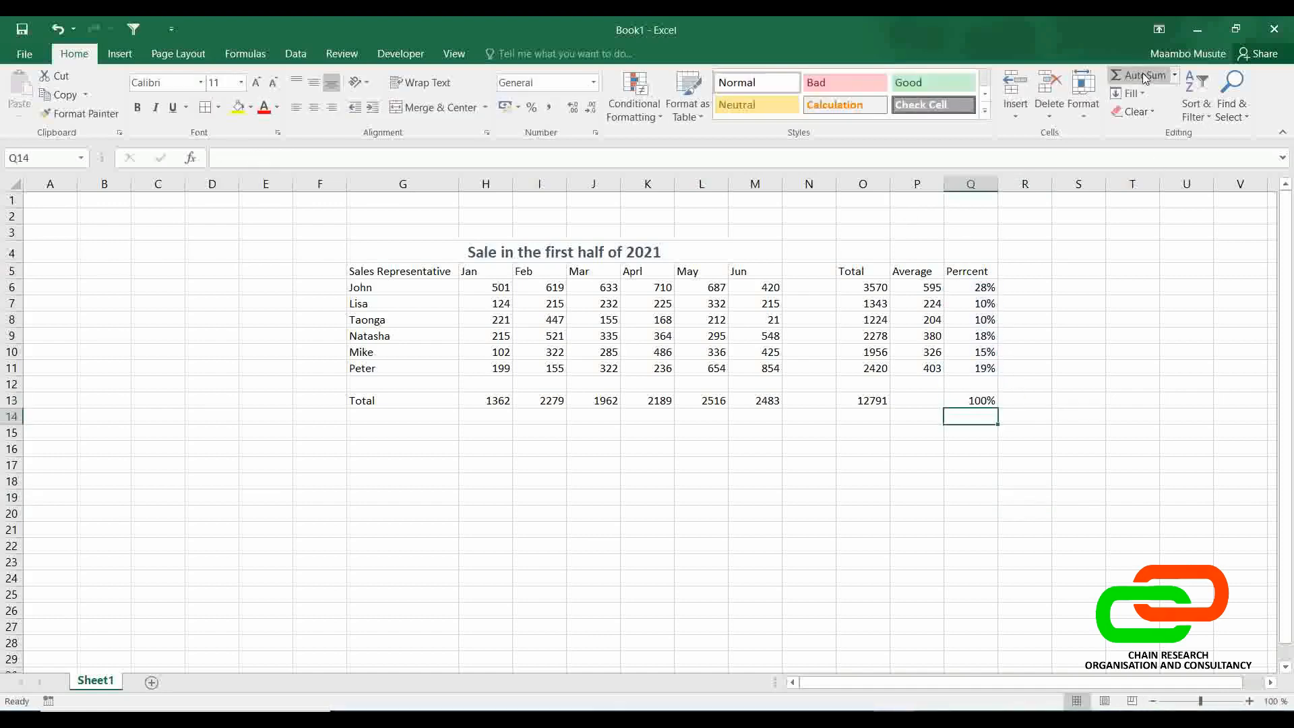
pyautogui.click(986, 402)
pyautogui.press('Delete')
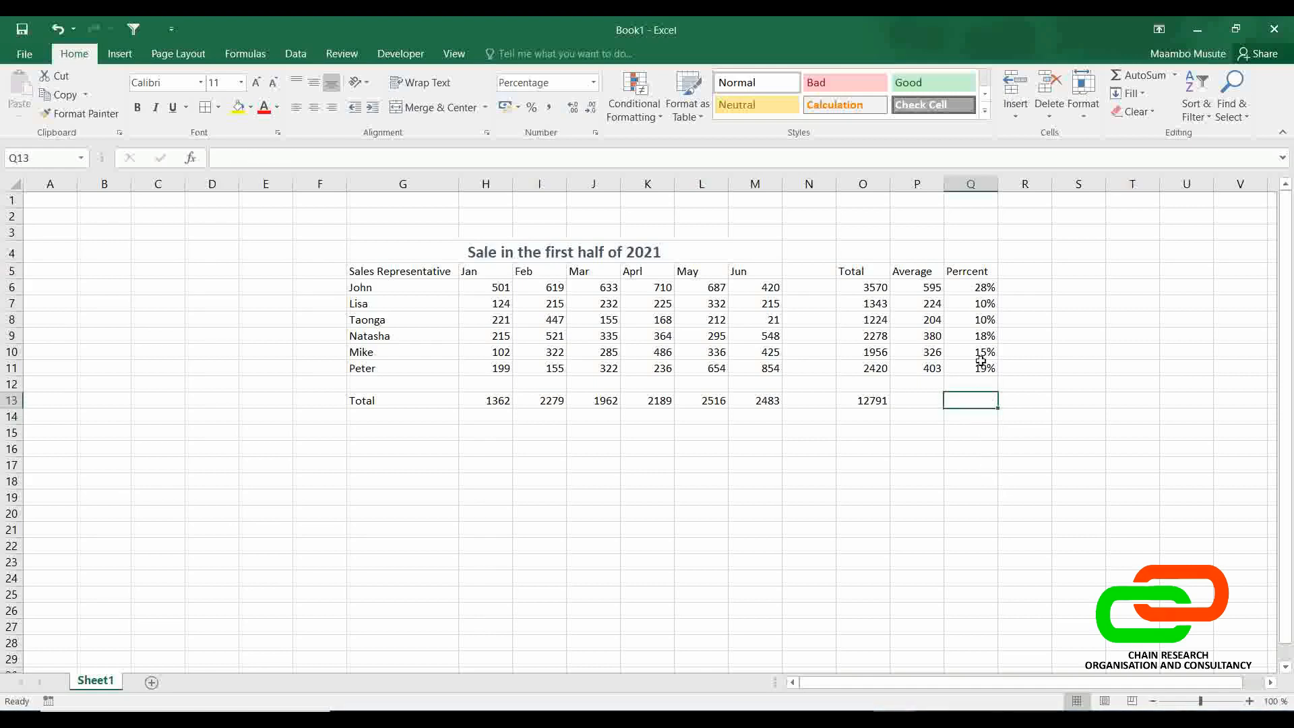
pyautogui.click(985, 288)
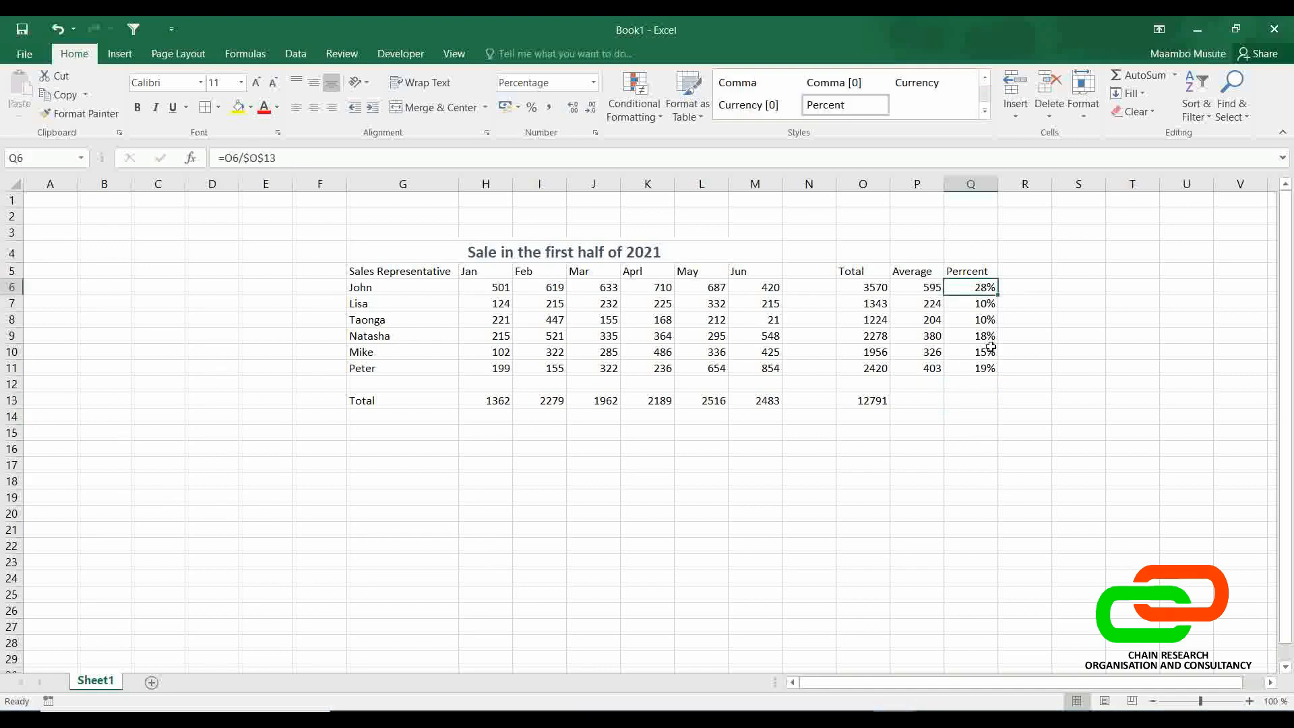
pyautogui.click(1100, 398)
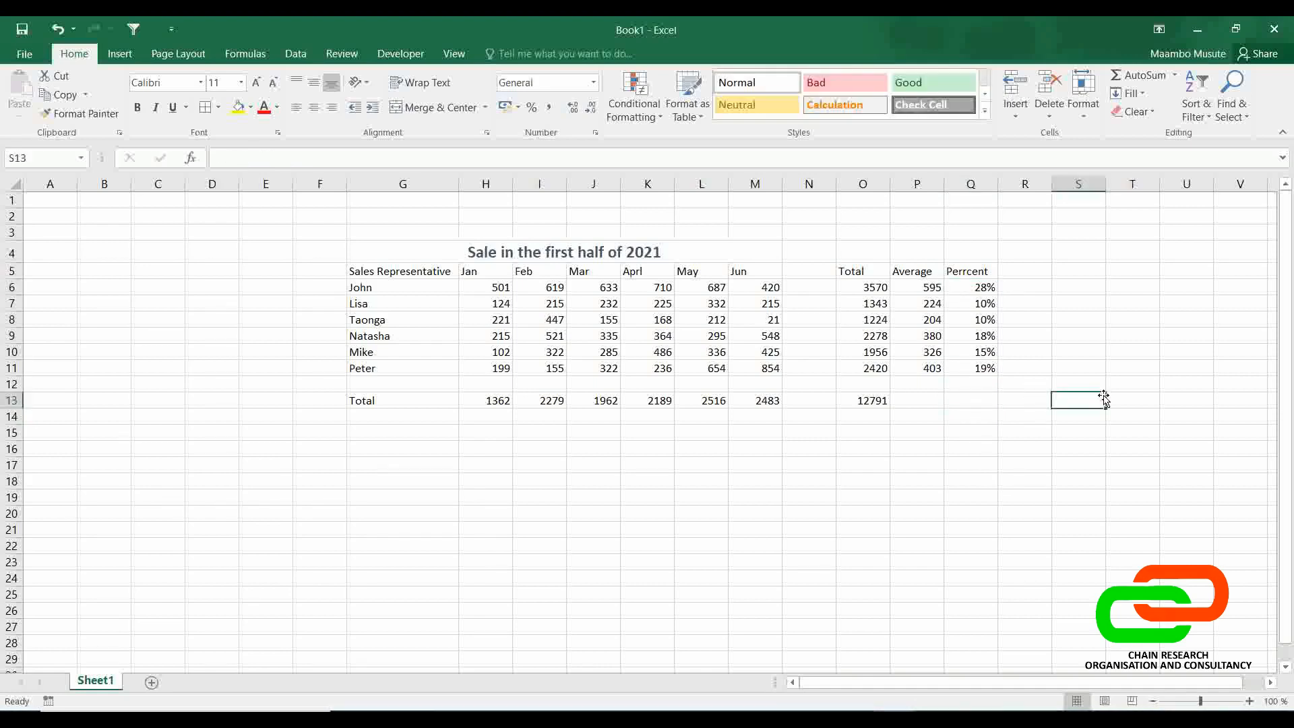
pyautogui.click(888, 495)
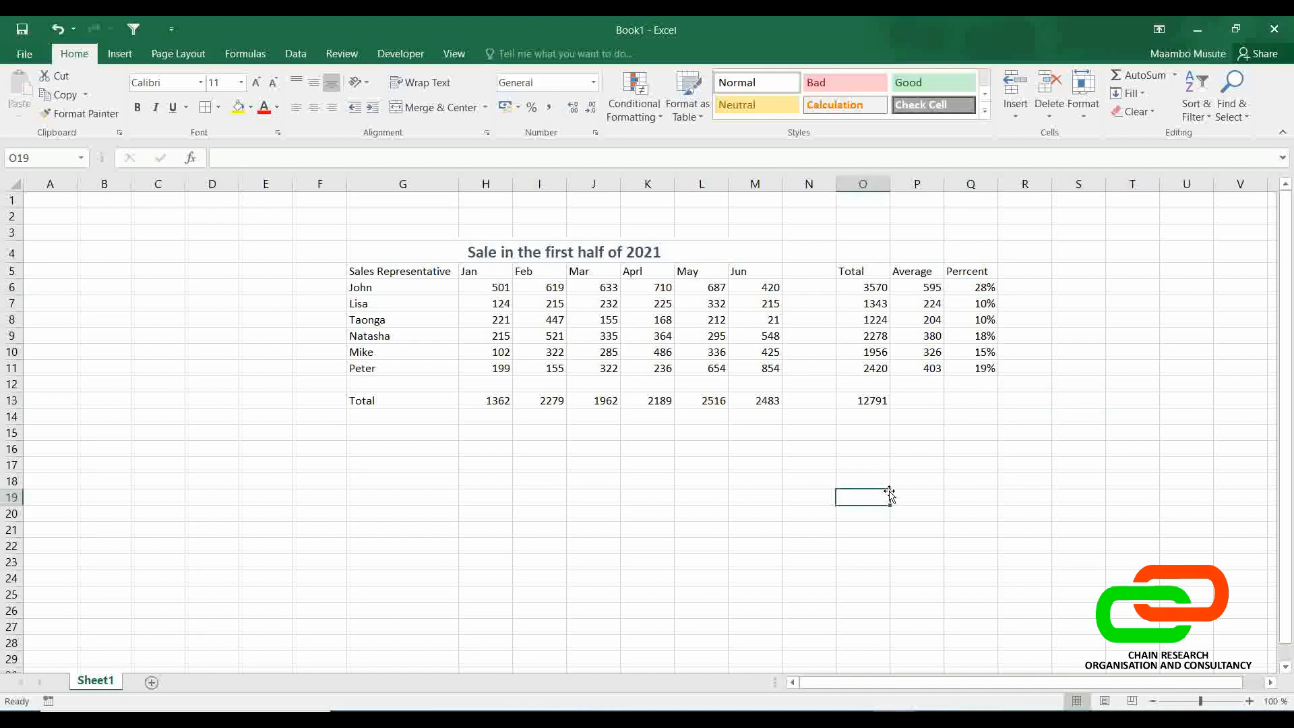
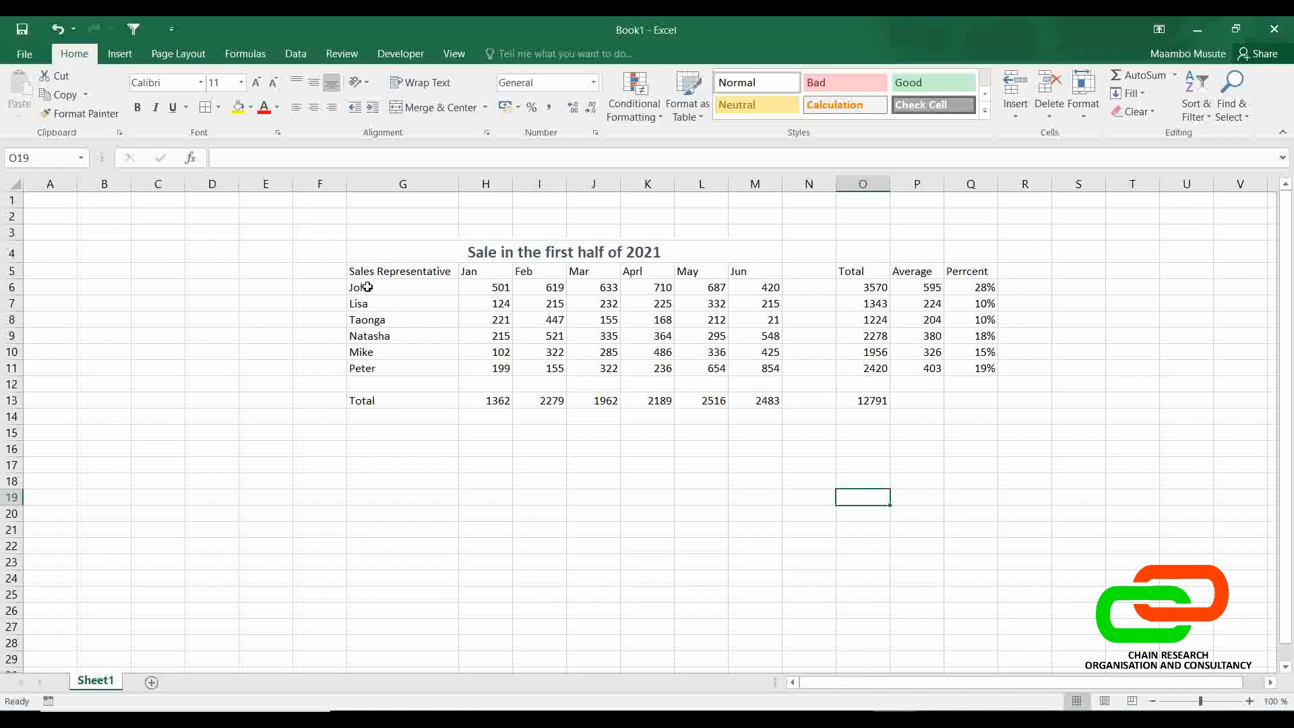
# - Insert a 3-D clustered column chart from the representatives in G6:G11 and their totals in O6:O11, and place it below the table
pyautogui.moveTo(367, 289); pyautogui.dragTo(373, 369)
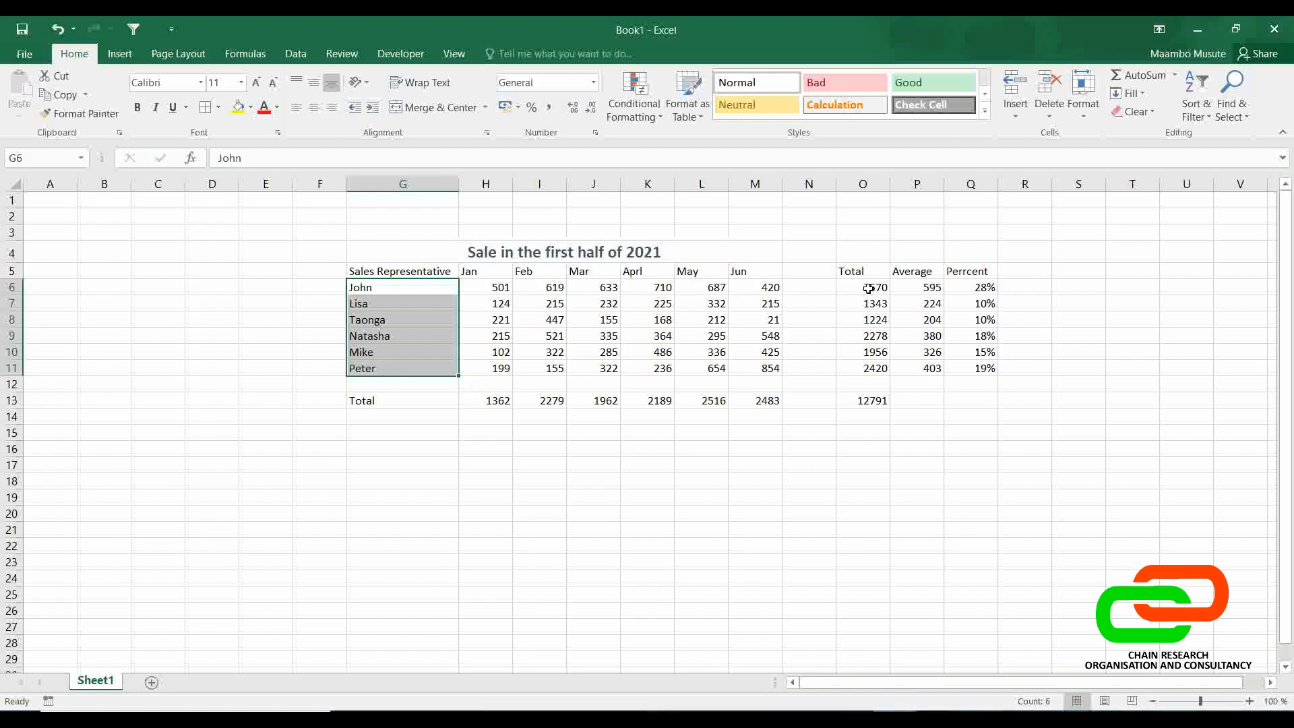
pyautogui.keyDown('ctrl'); pyautogui.moveTo(863, 291); pyautogui.dragTo(879, 368); pyautogui.keyUp('ctrl')
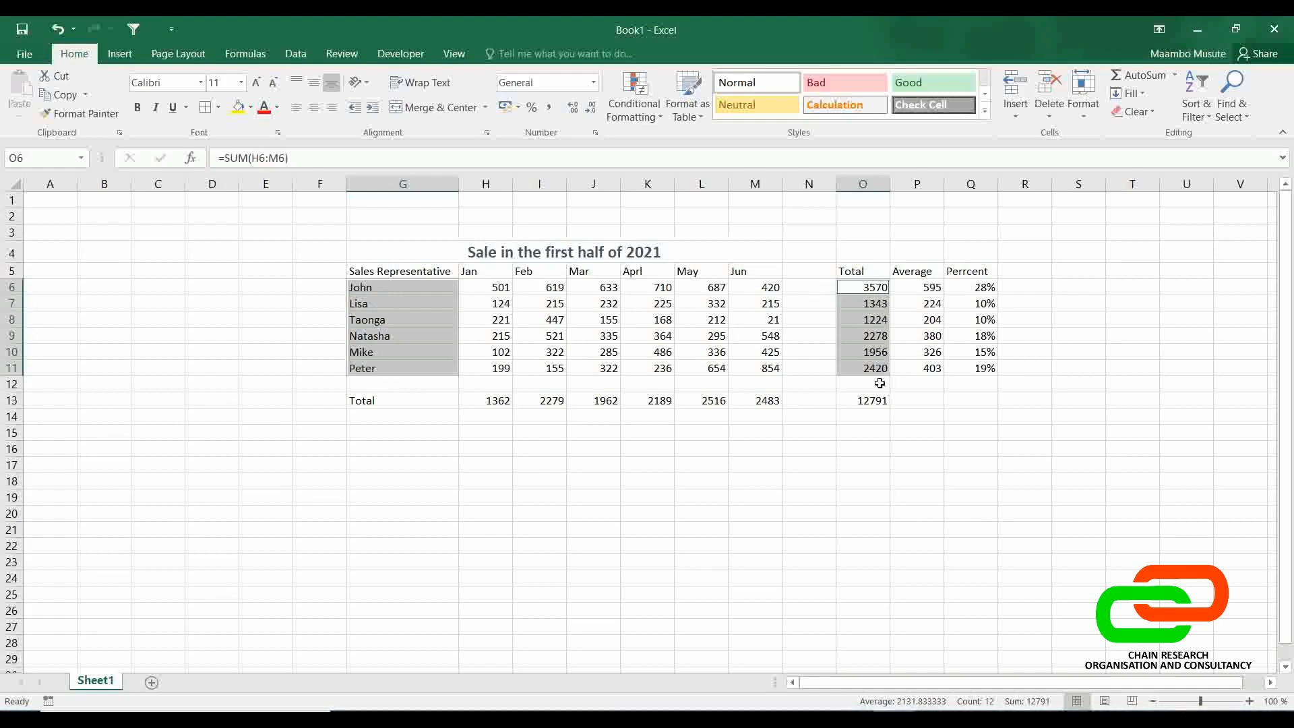
pyautogui.click(120, 54)
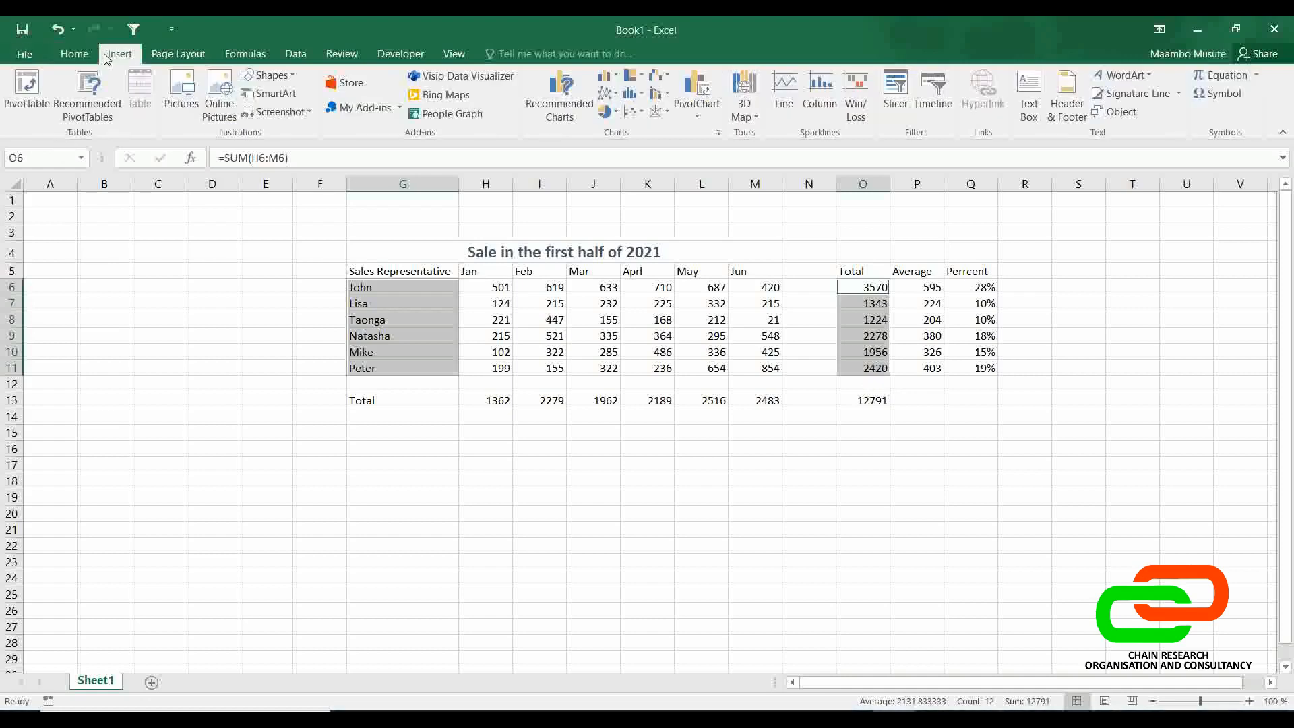
pyautogui.click(612, 116)
pyautogui.click(616, 78)
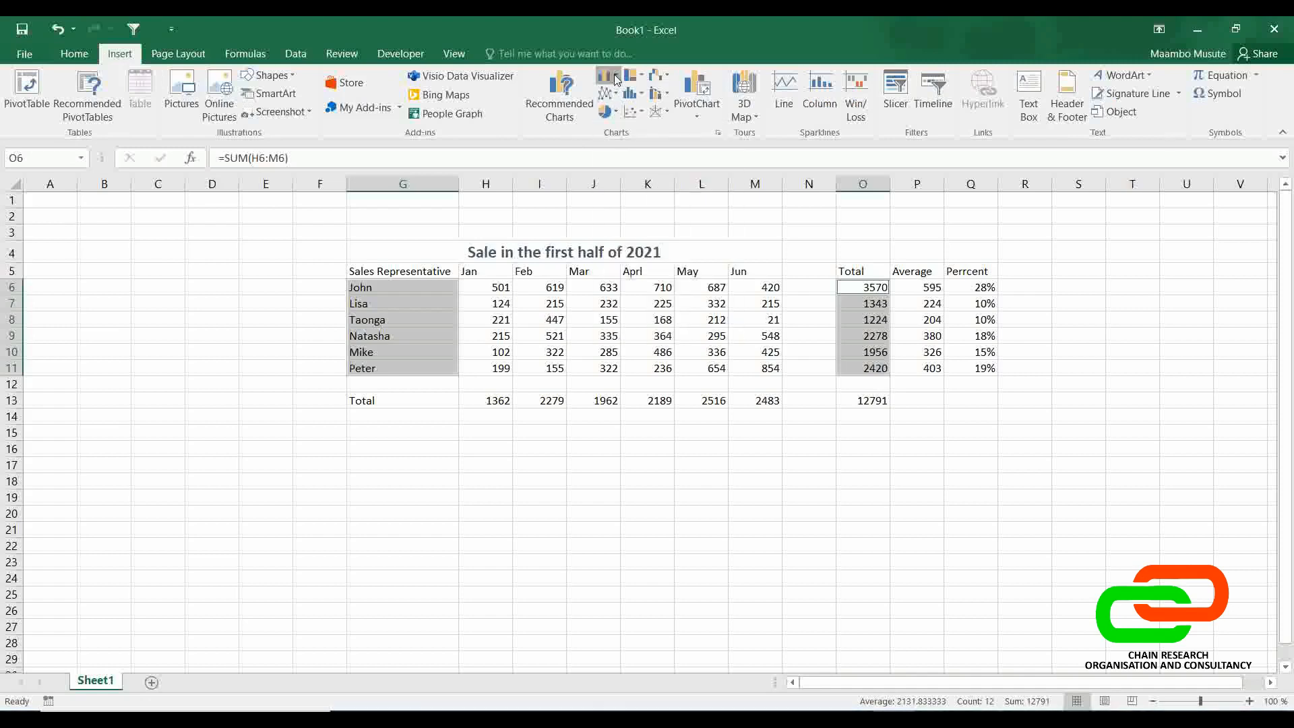
pyautogui.click(617, 79)
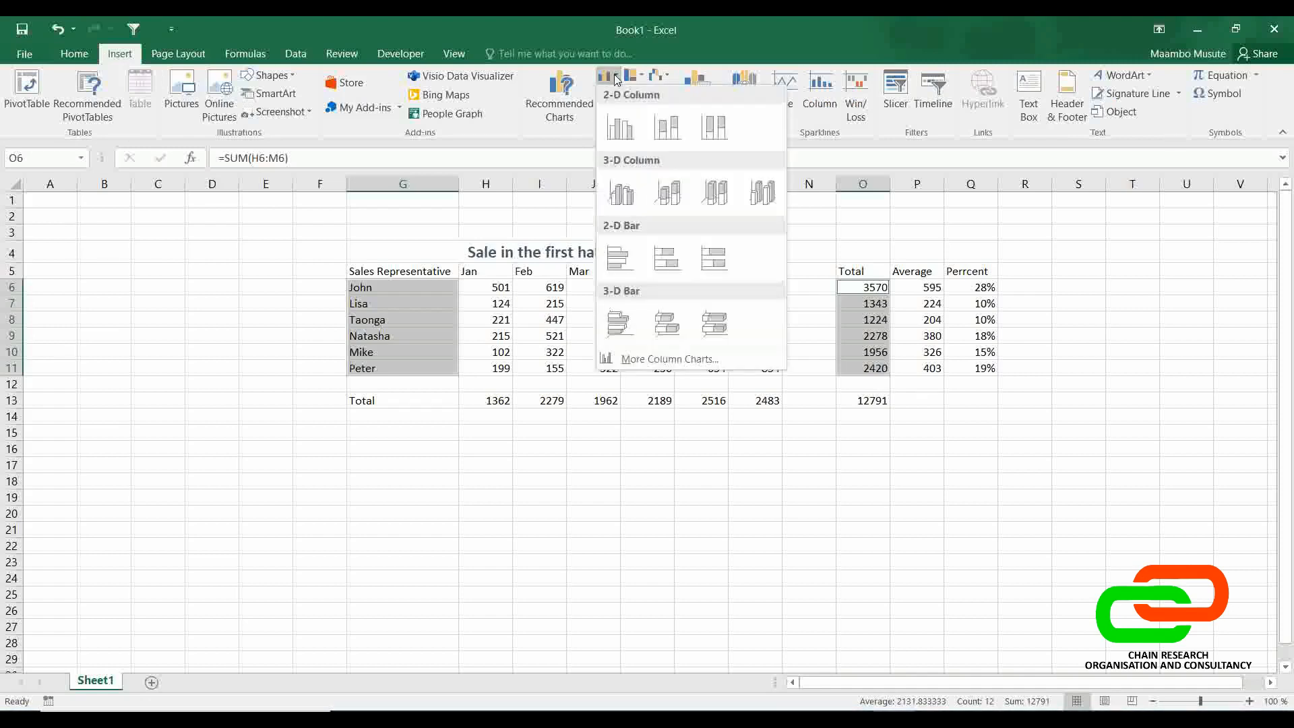
pyautogui.click(709, 39)
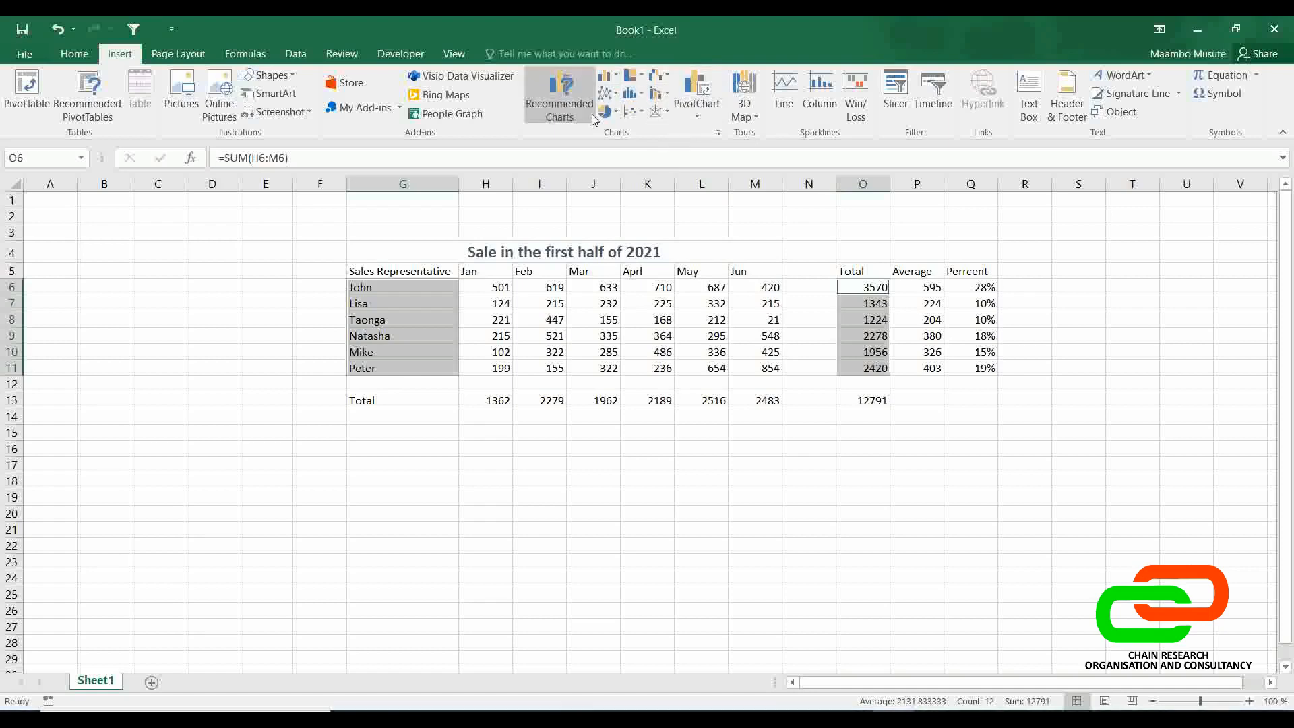
pyautogui.click(615, 112)
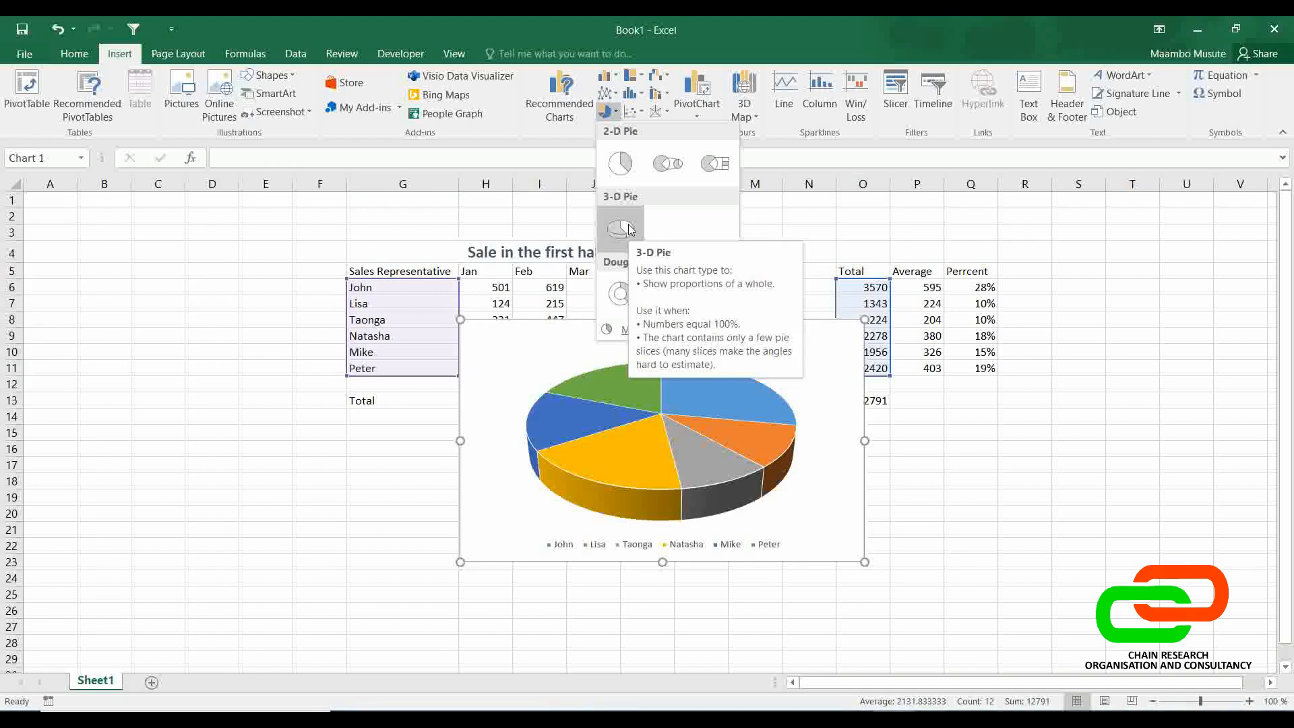
pyautogui.click(617, 74)
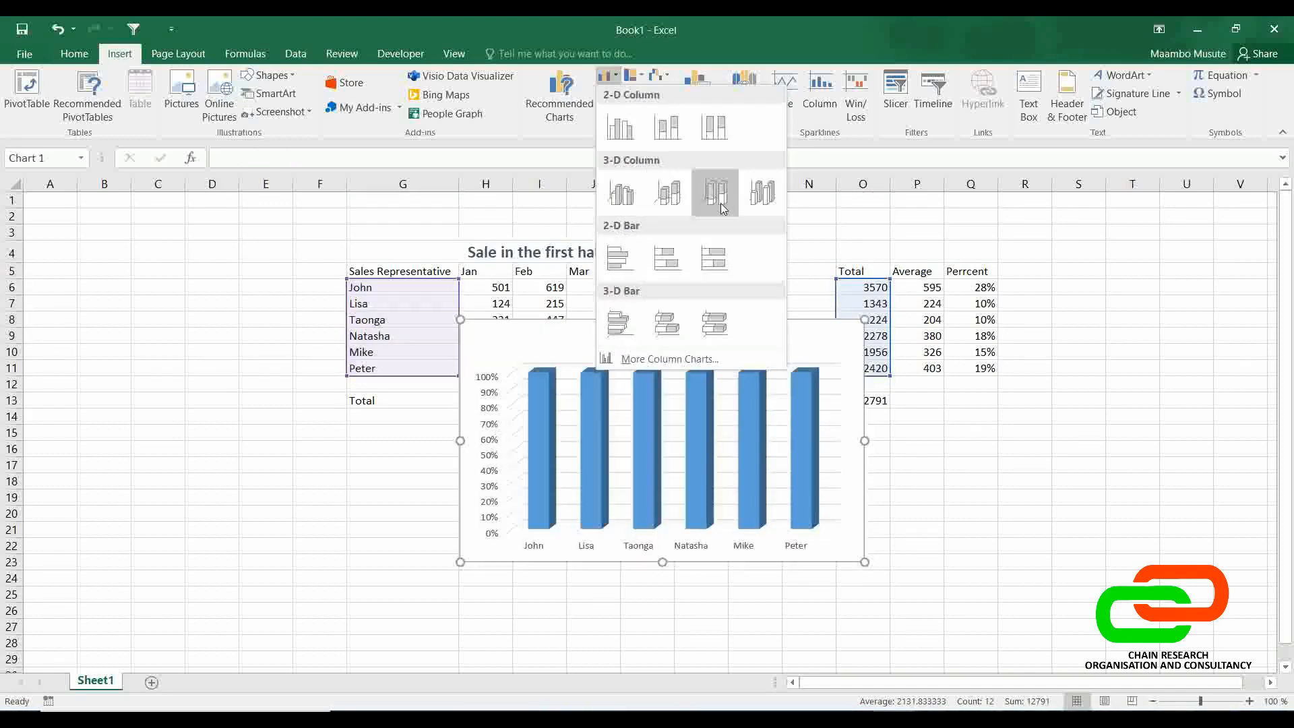
pyautogui.click(623, 195)
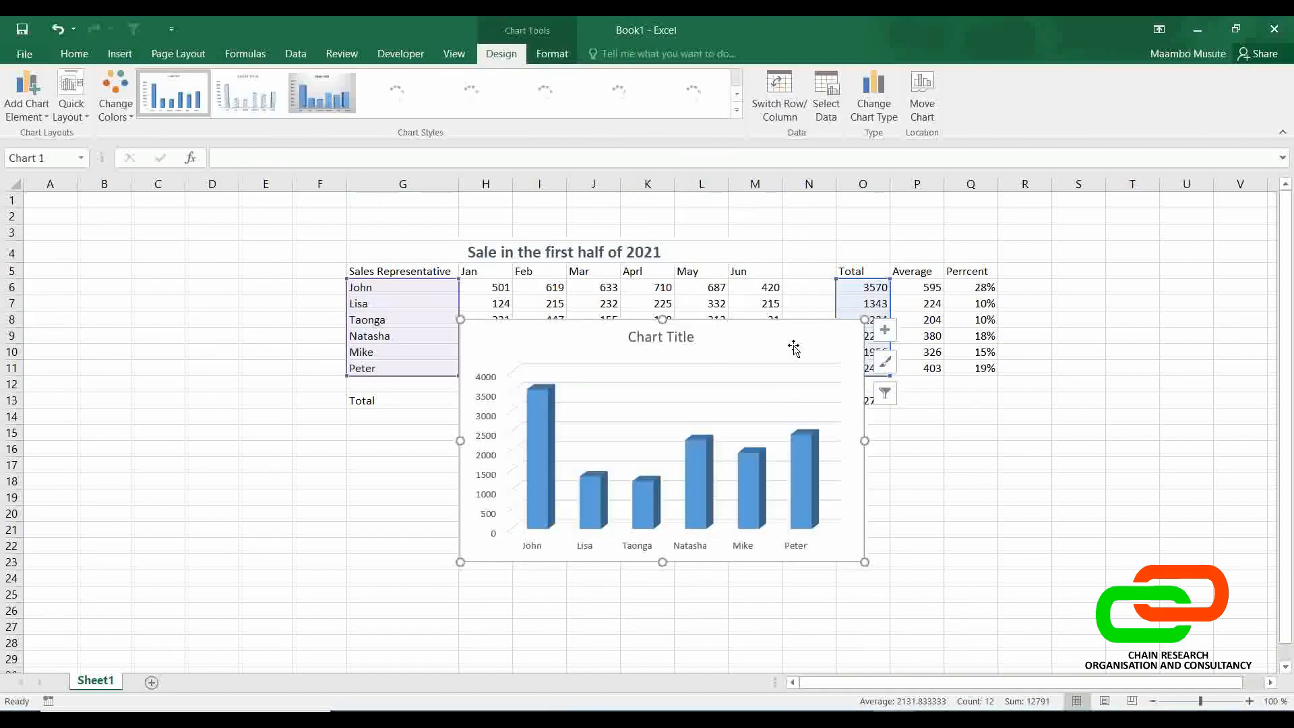
pyautogui.moveTo(795, 347); pyautogui.dragTo(795, 433)
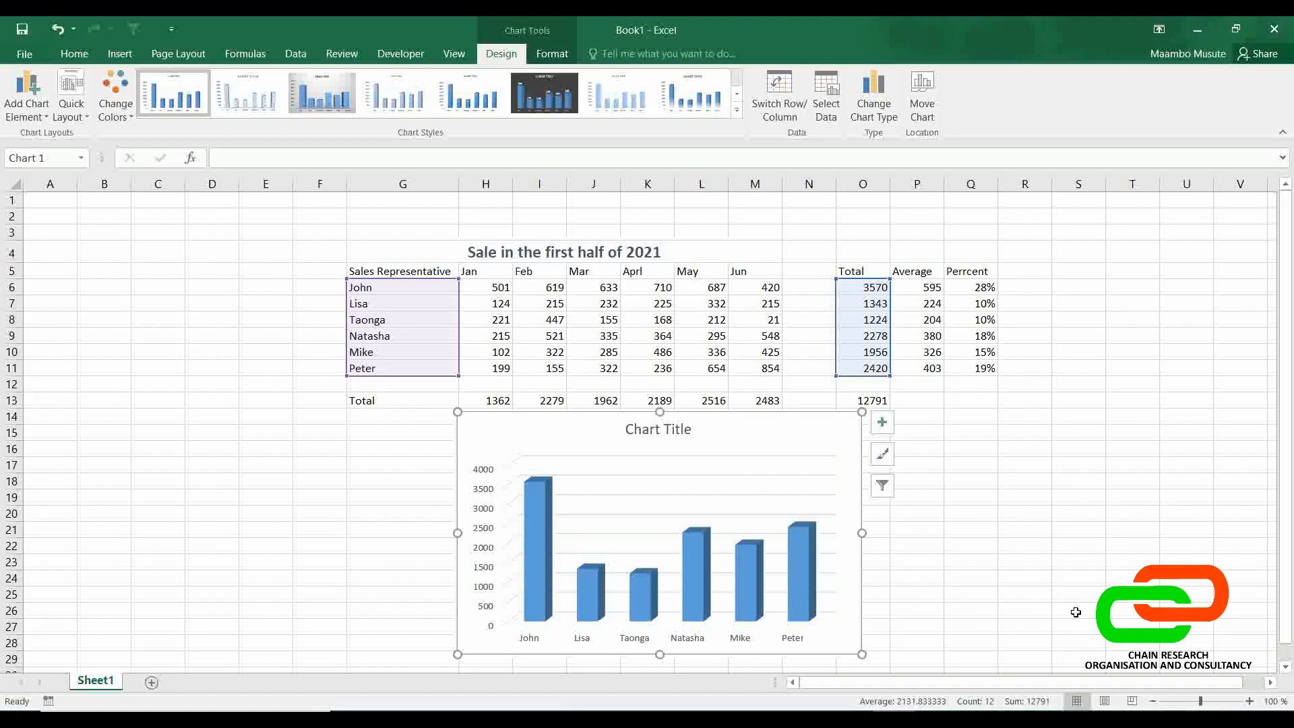
# - Replace the chart's placeholder title with First half sales
pyautogui.click(669, 432)
pyautogui.doubleClick(670, 431)
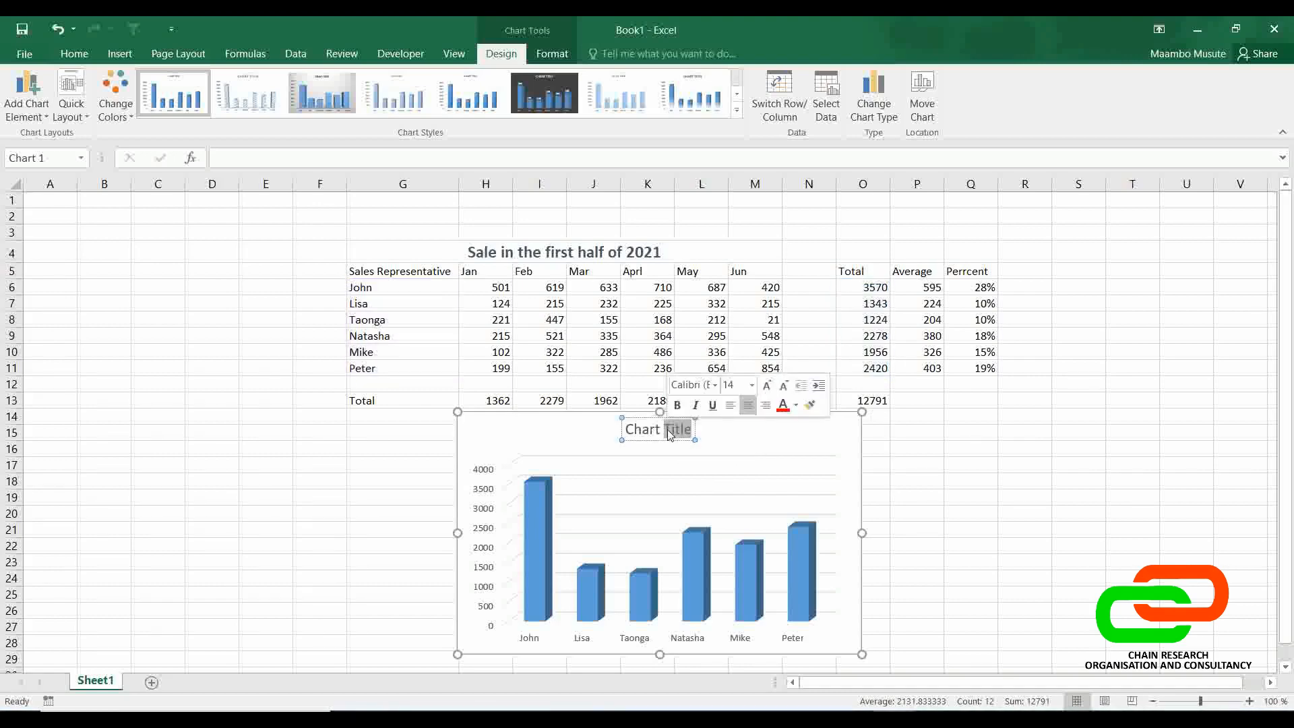
pyautogui.hotkey('ctrl', 'a')
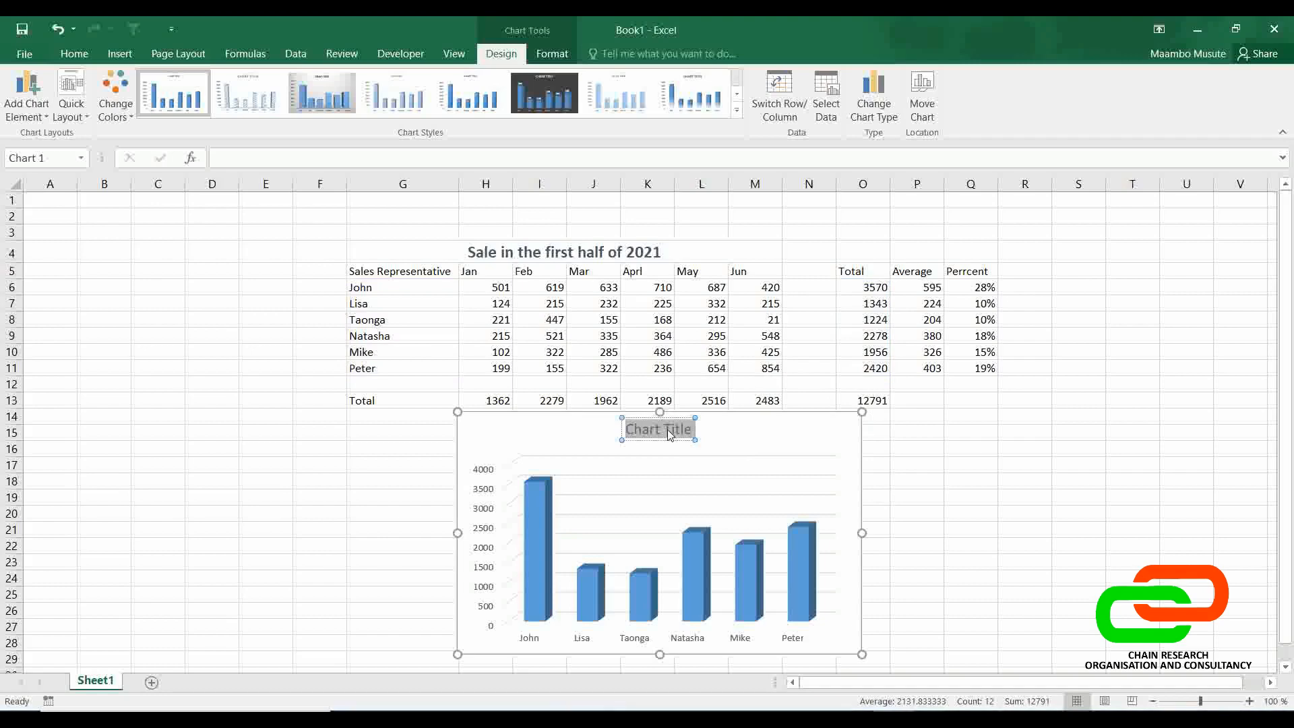
pyautogui.write('Firsh ha')
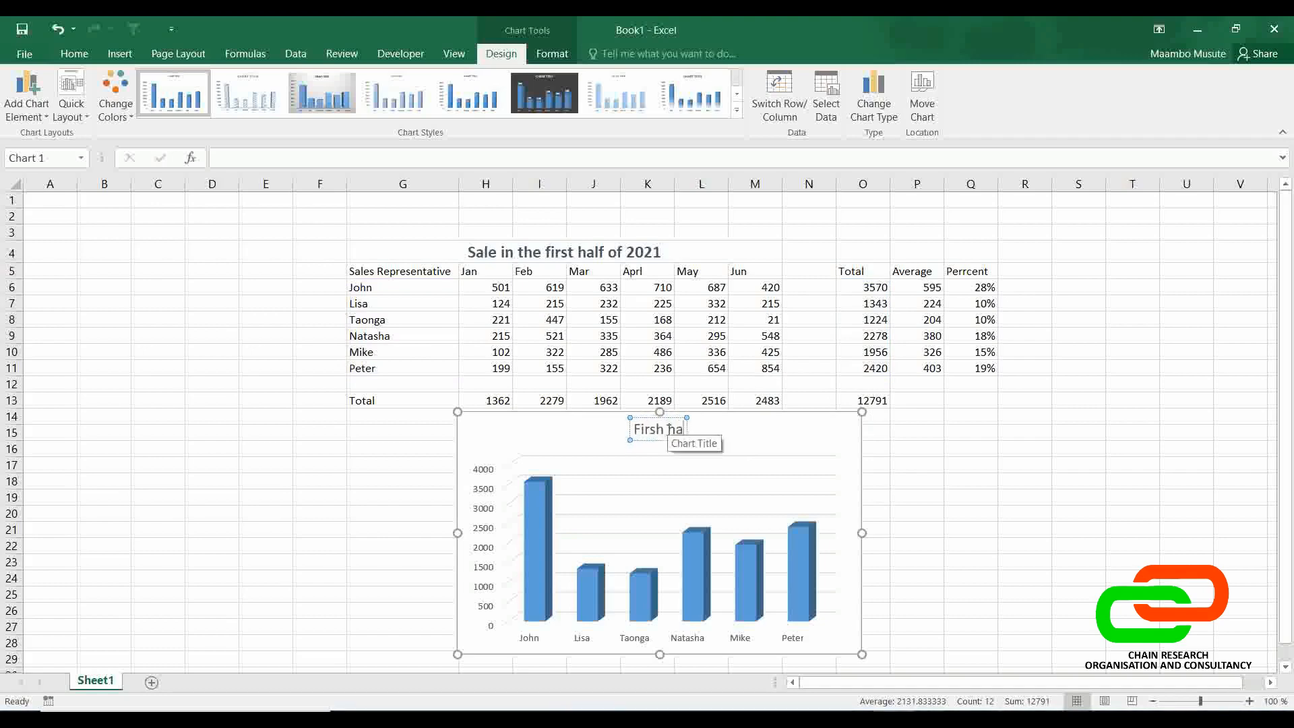
pyautogui.press('BackSpace')
pyautogui.press('BackSpace')
pyautogui.press('BackSpace')
pyautogui.press('BackSpace')
pyautogui.write('t half sales')
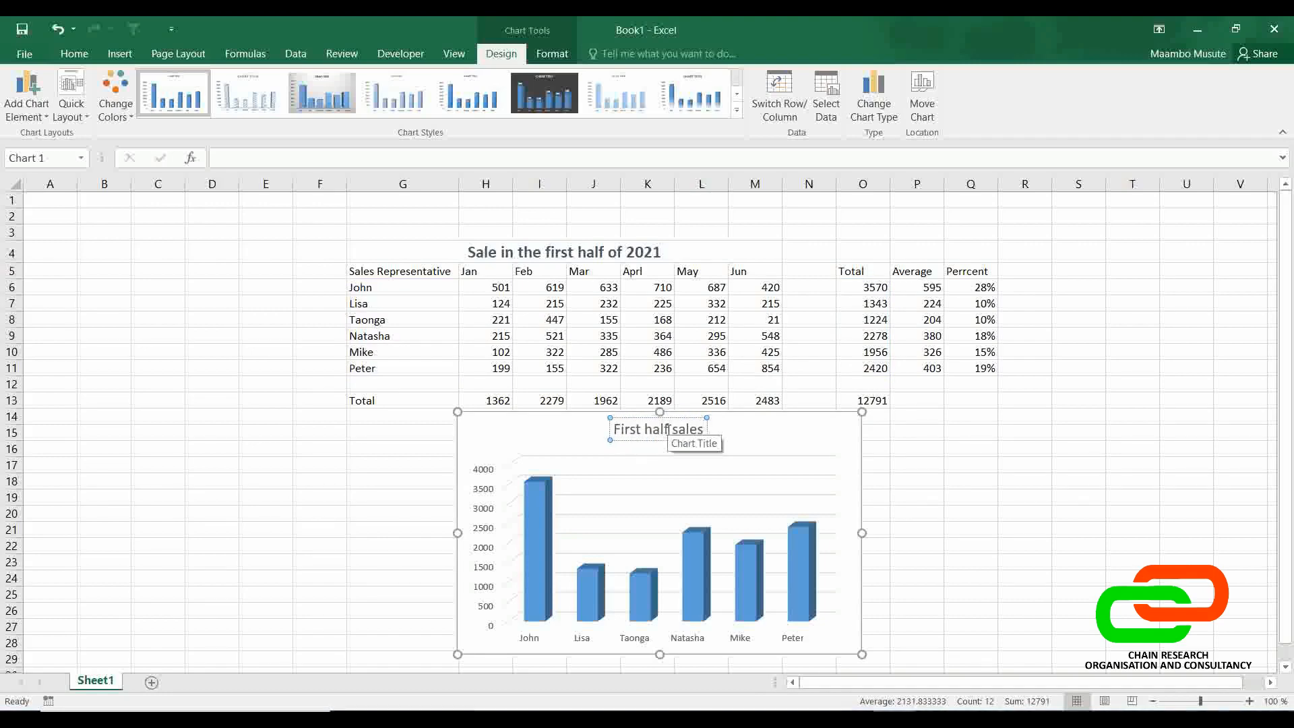
pyautogui.press('Return')
pyautogui.press('BackSpace')
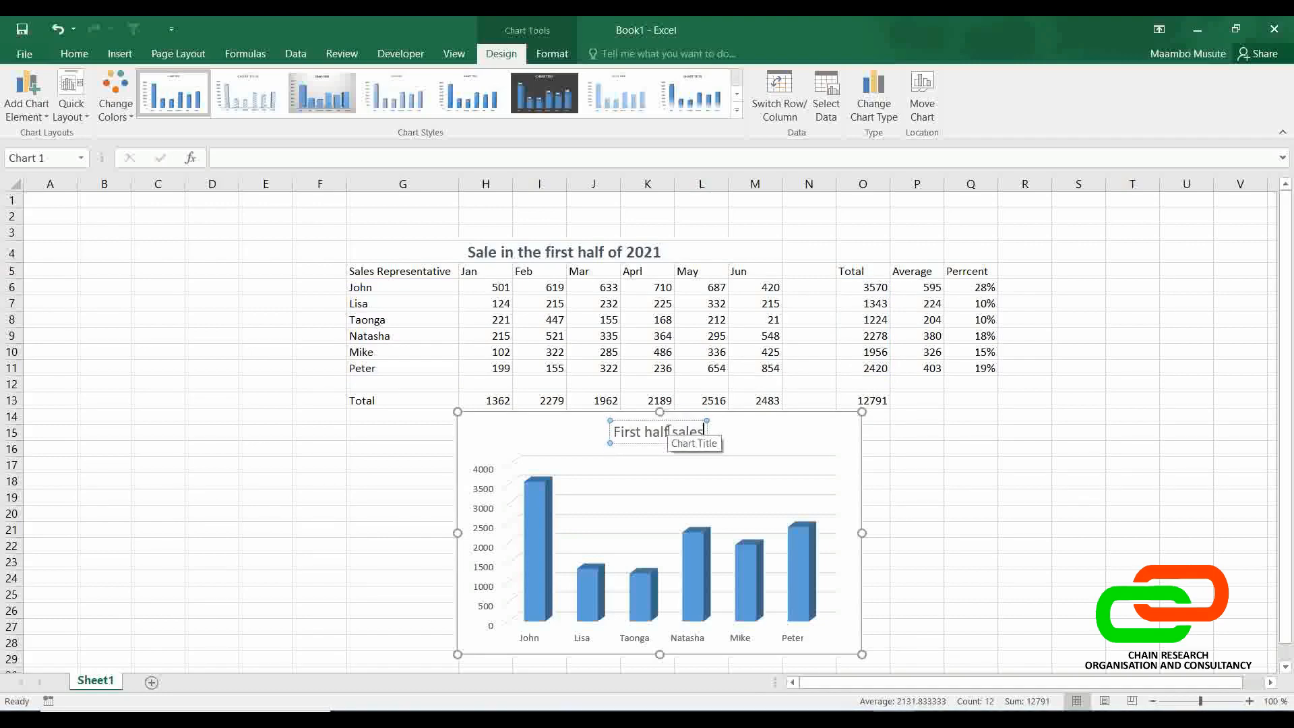
pyautogui.click(778, 435)
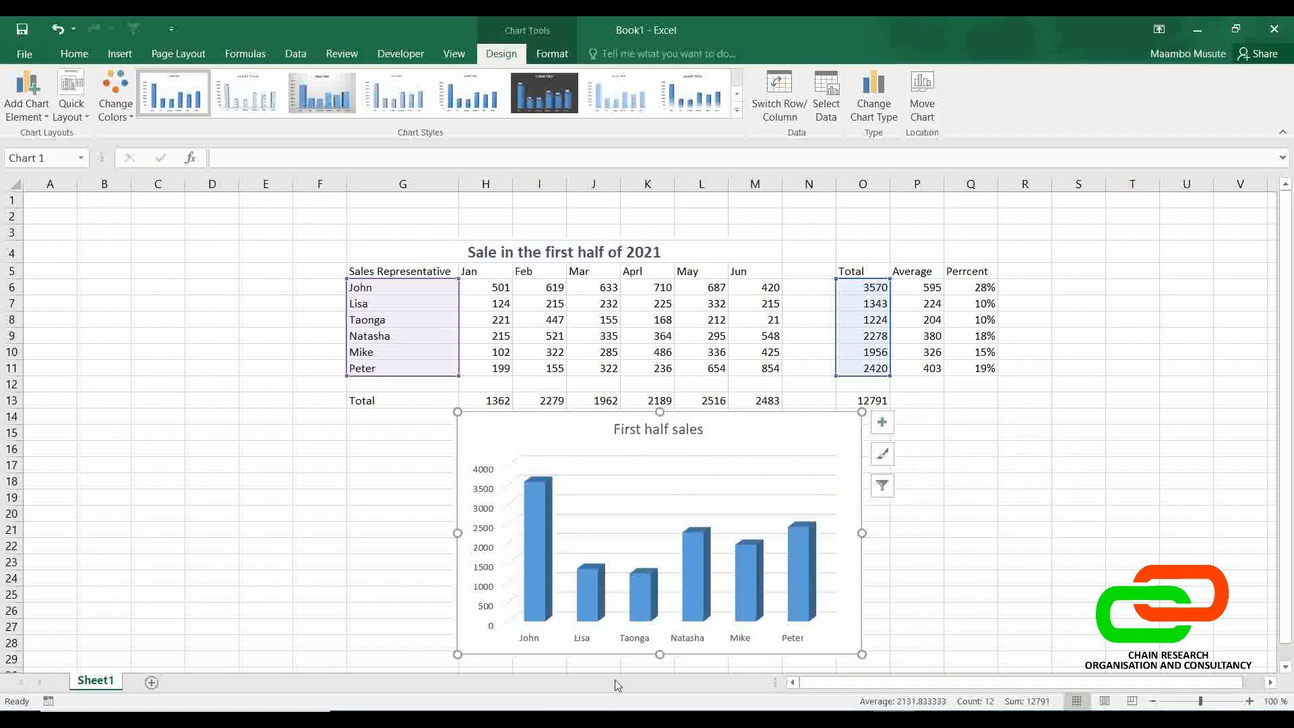
# - Try out axis titles on the chart, remove them again, and add data labels above the columns
pyautogui.click(891, 425)
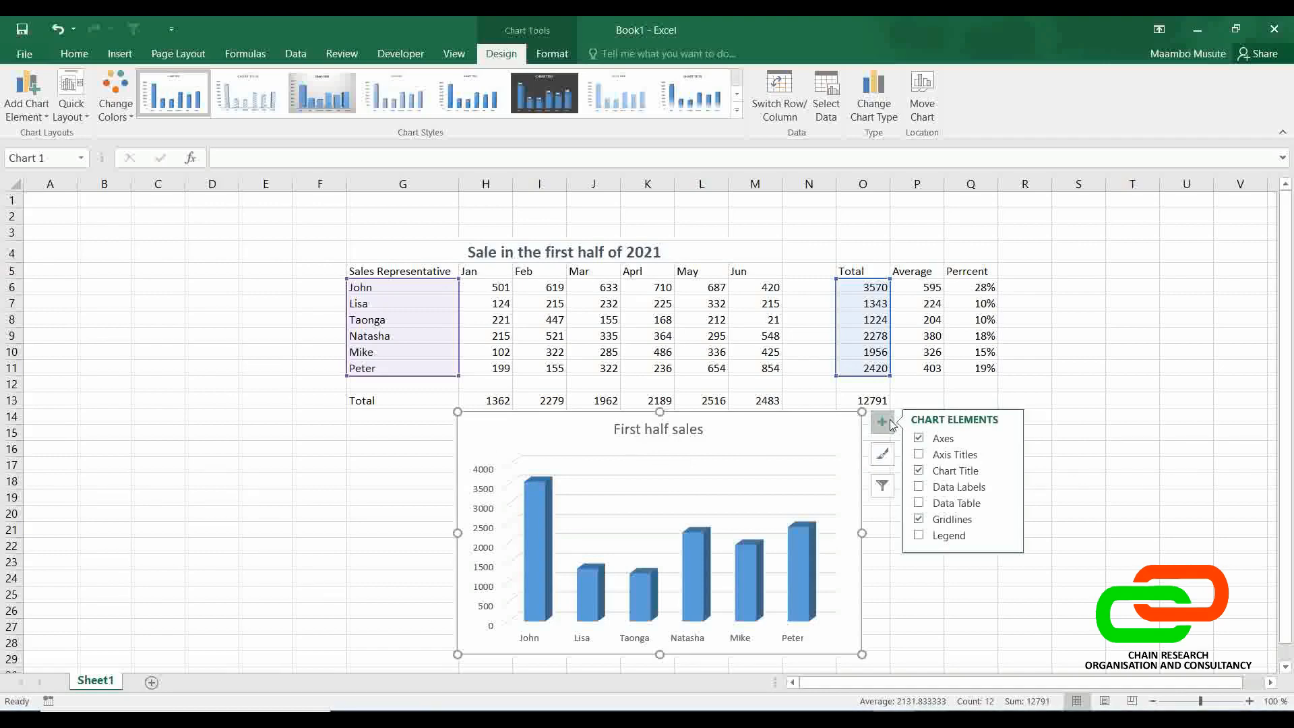
pyautogui.click(919, 456)
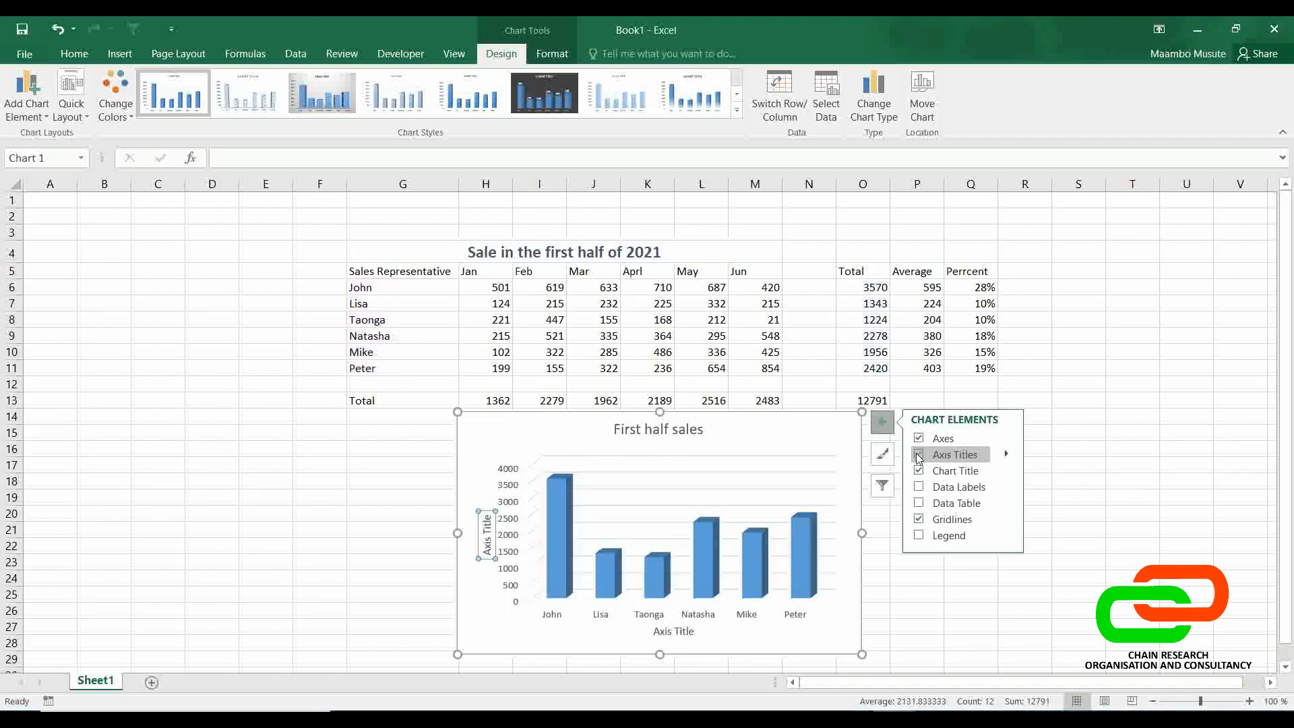
pyautogui.click(919, 456)
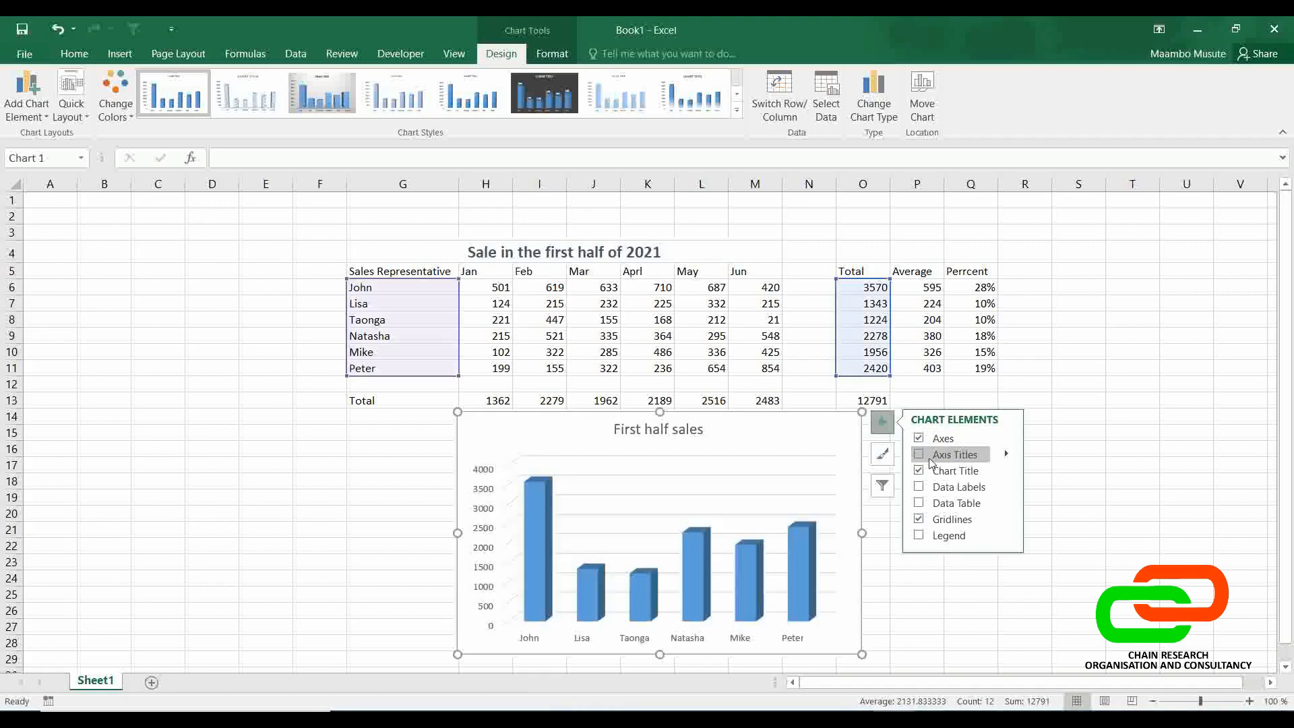
pyautogui.click(959, 487)
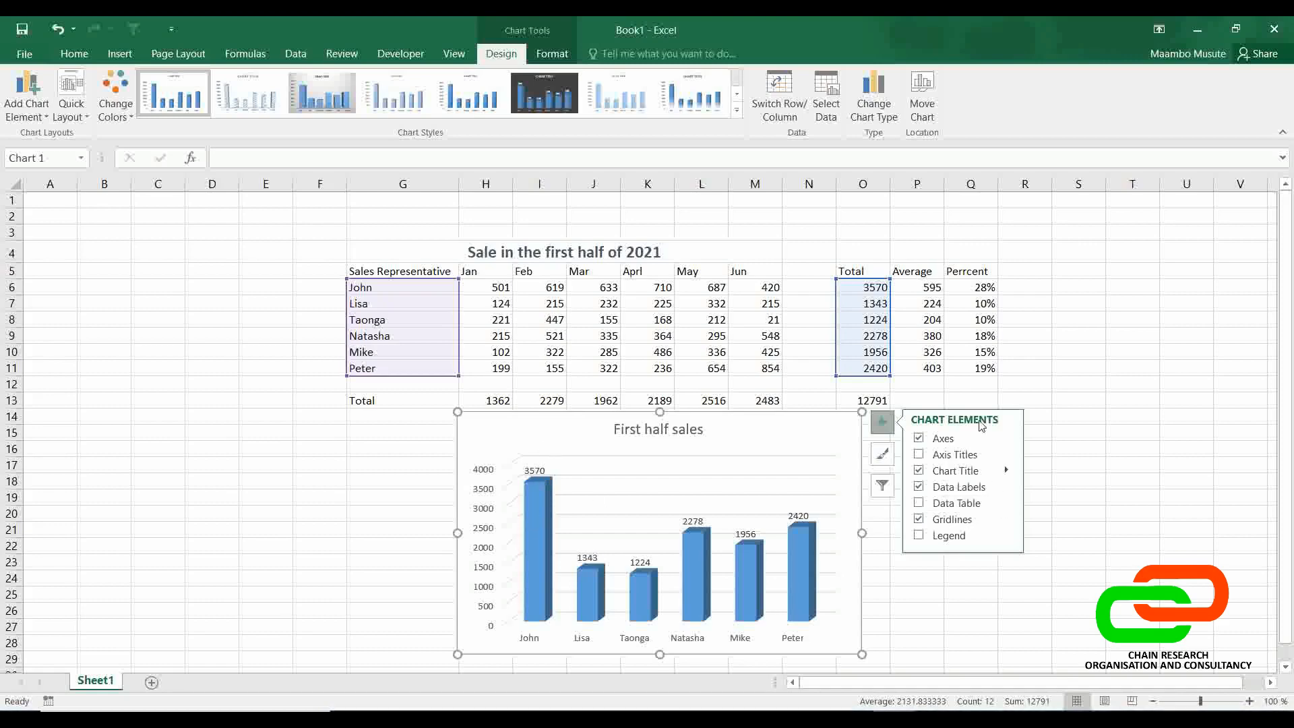
# - Apply the chart style with fading gradient columns and a bold capitalised title to the sales chart, and deselect the chart
pyautogui.click(888, 421)
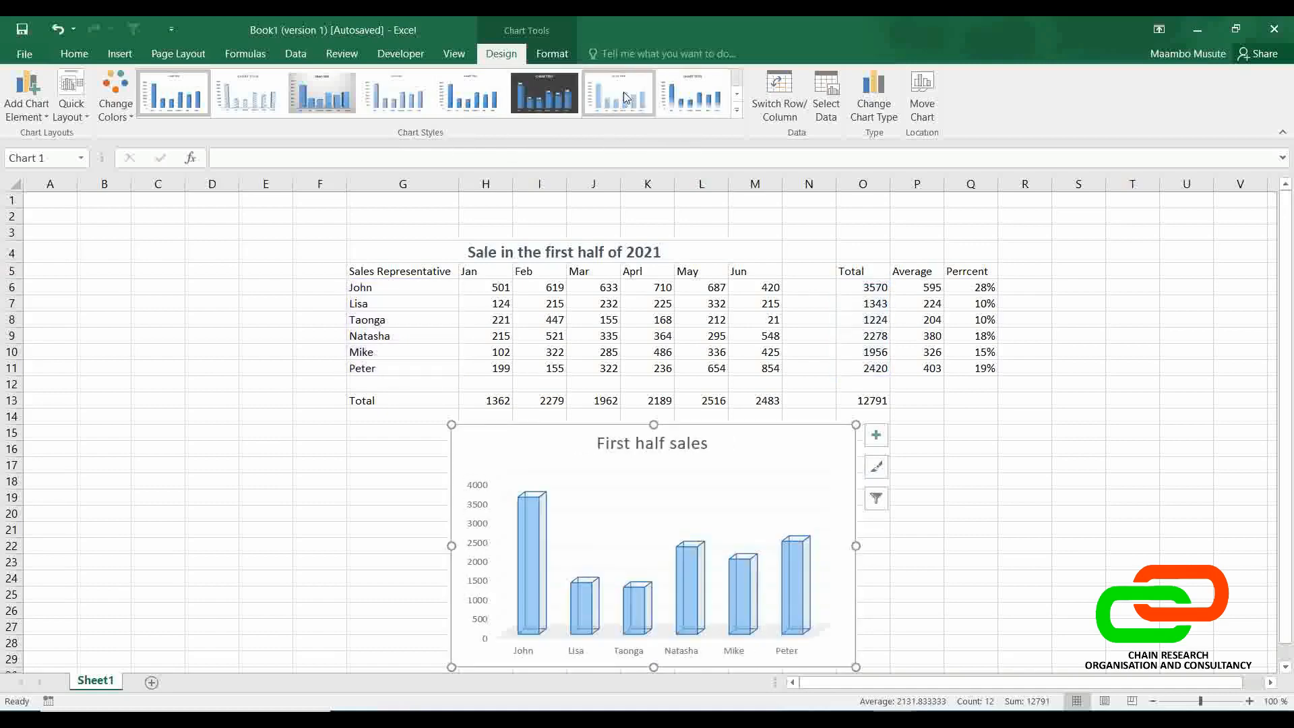
pyautogui.click(558, 102)
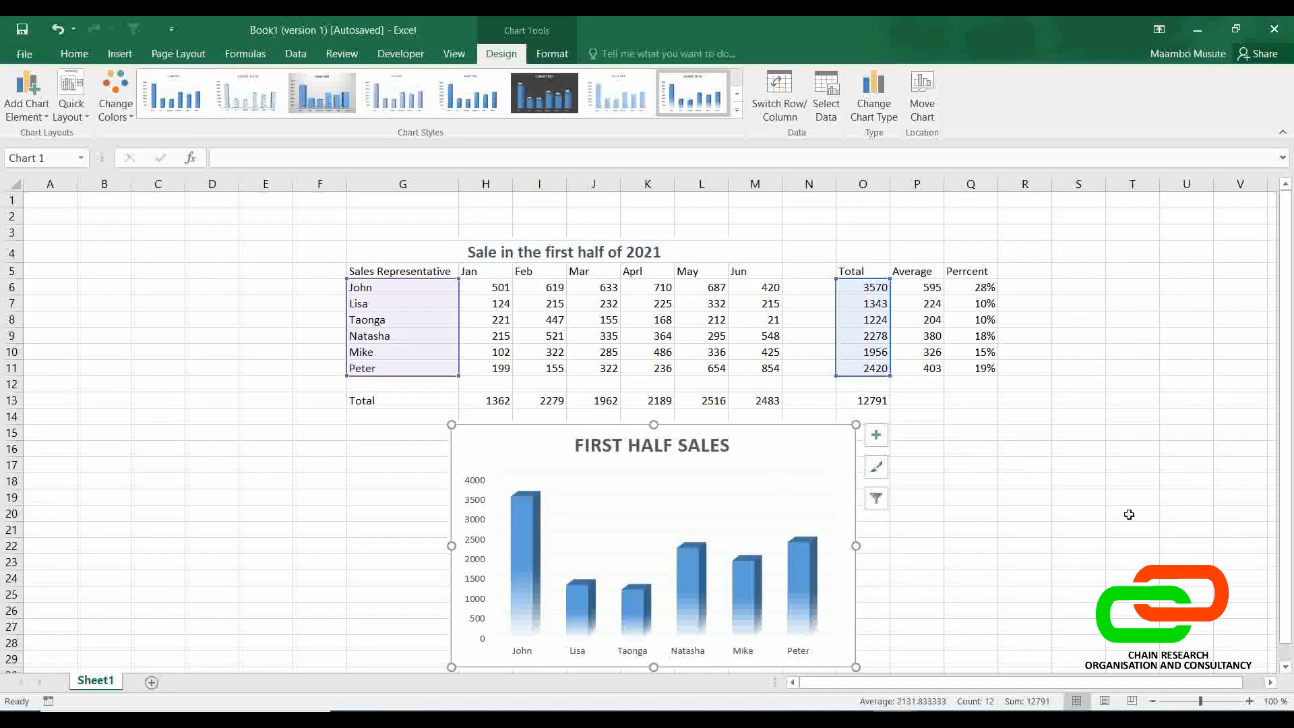
pyautogui.click(1150, 485)
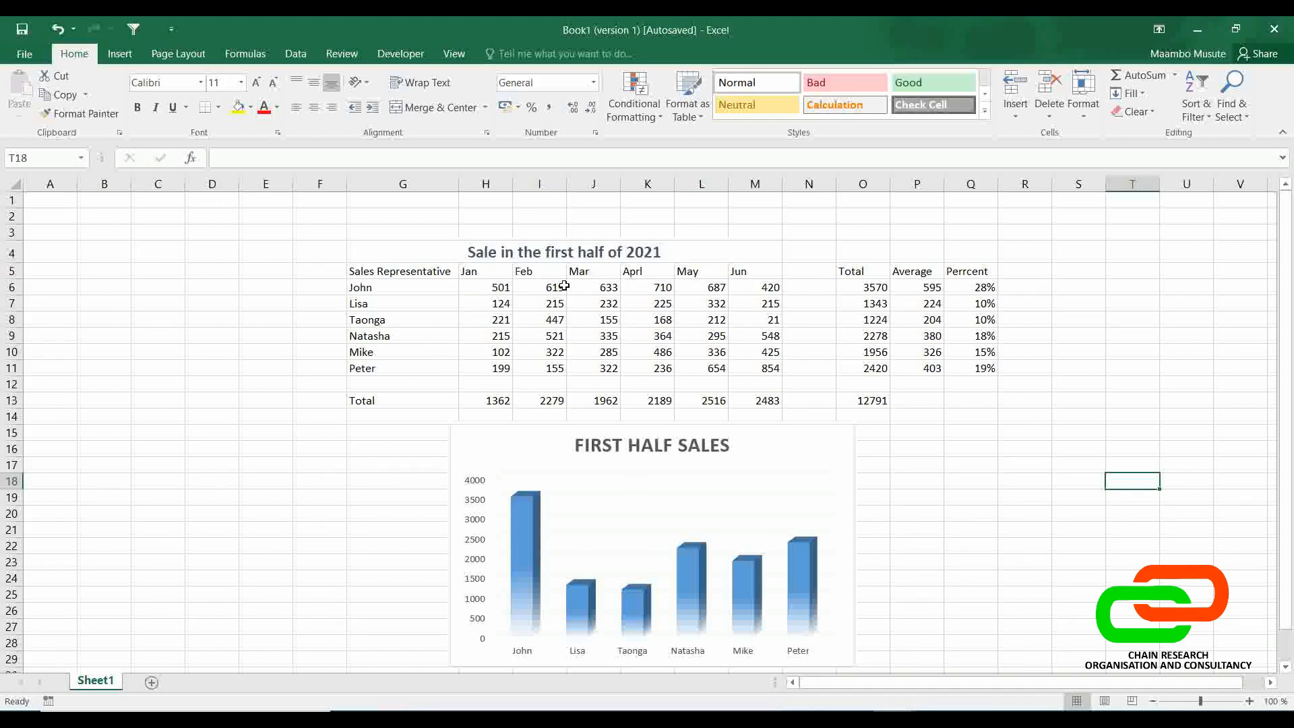
# - Inspect how the formulas in O6, H13 and P6 refer to the monthly sales figures such as H6
pyautogui.click(495, 290)
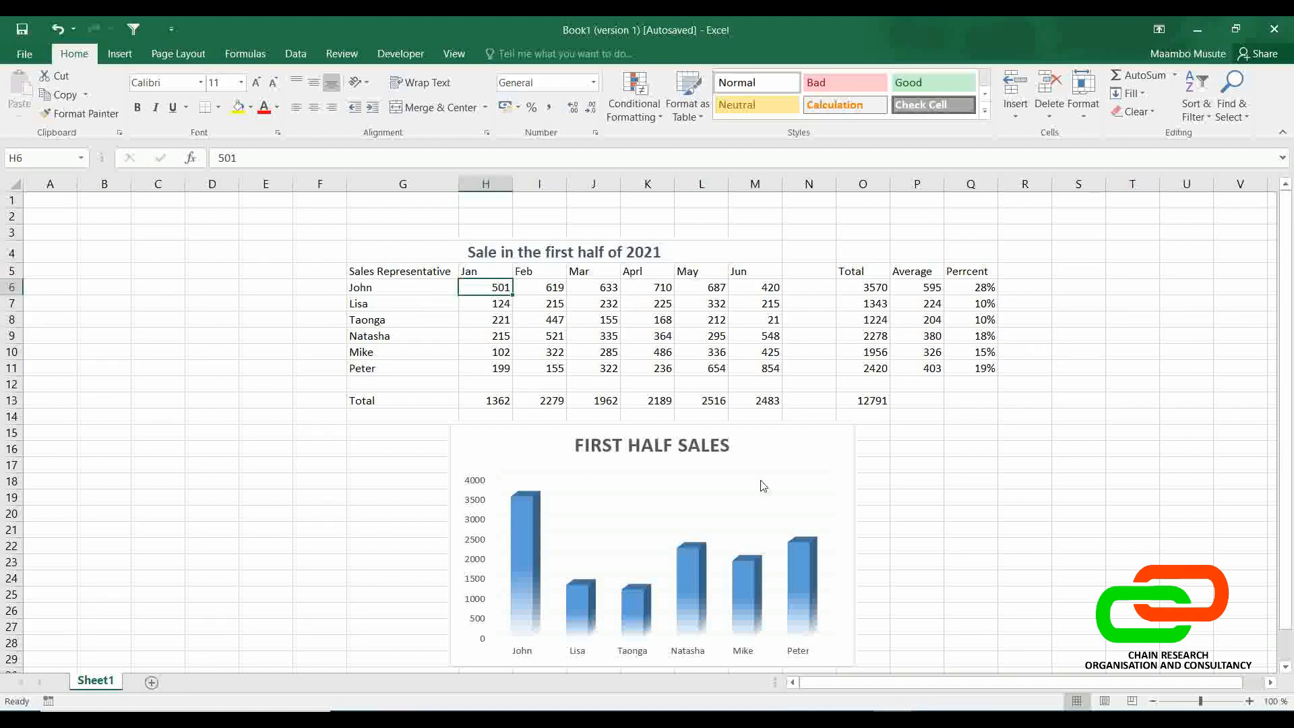
pyautogui.click(873, 288)
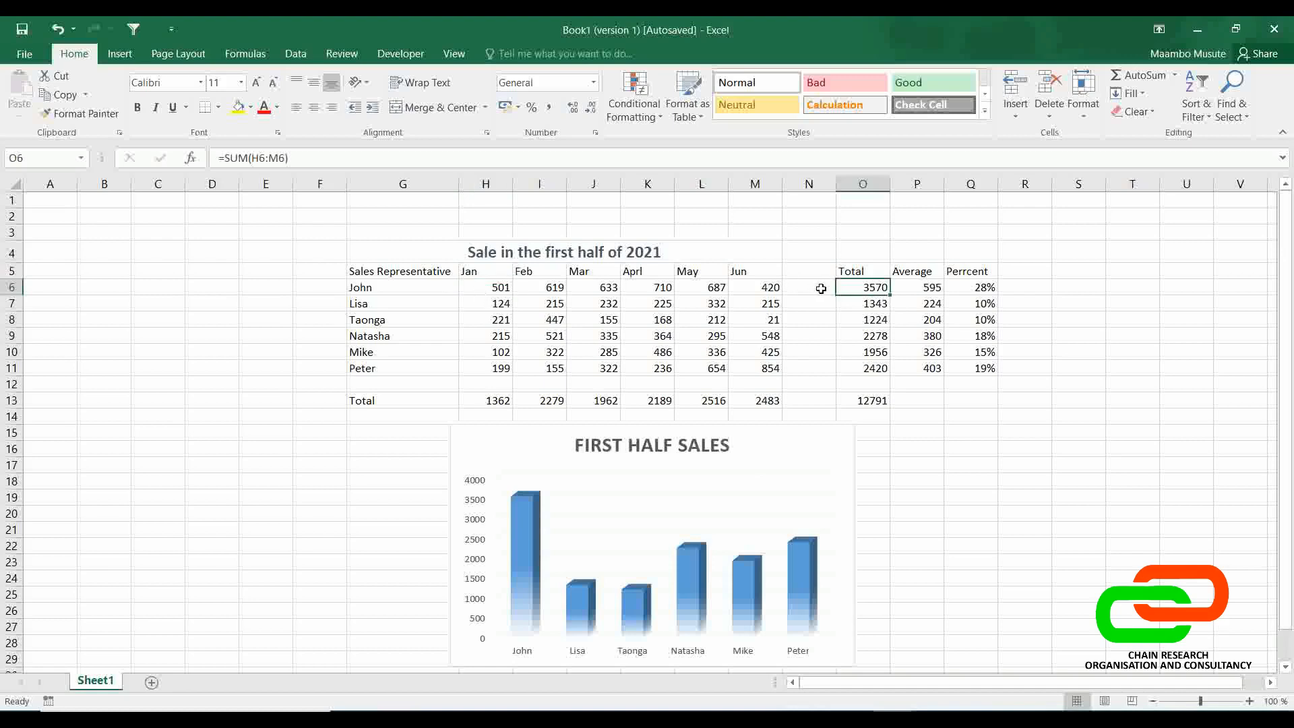
pyautogui.click(483, 290)
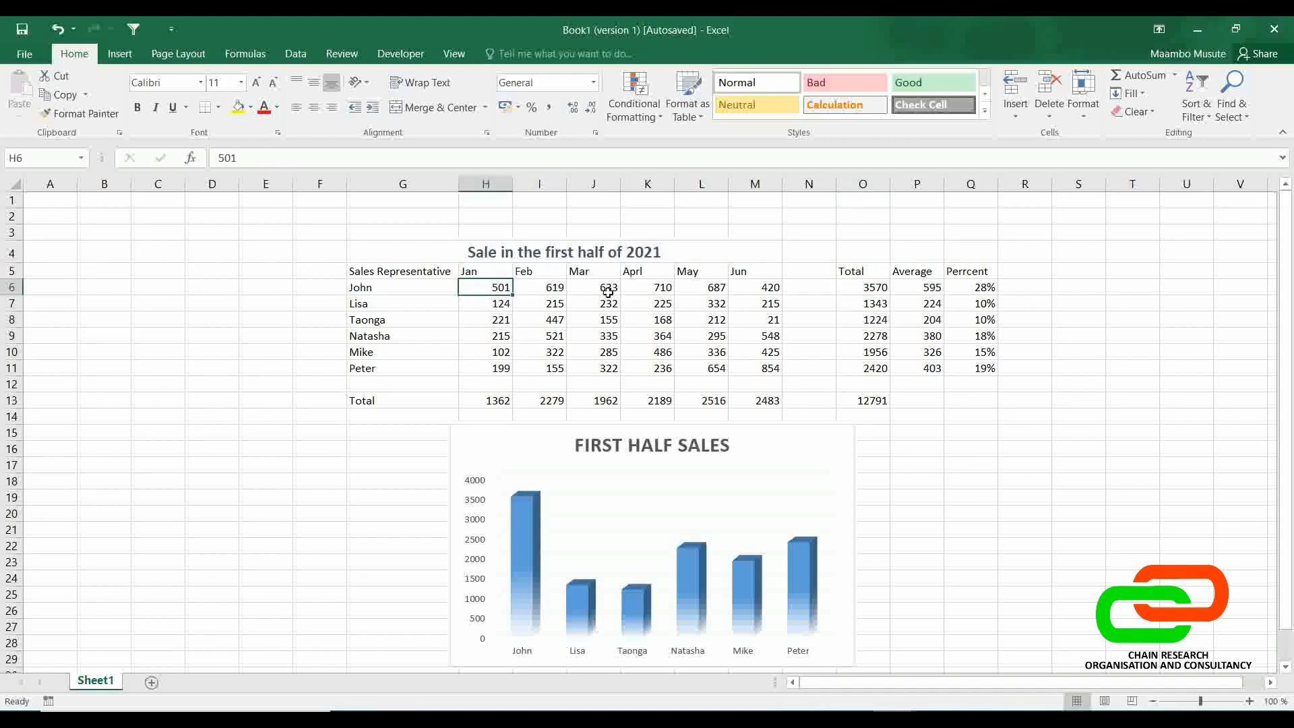
pyautogui.click(847, 292)
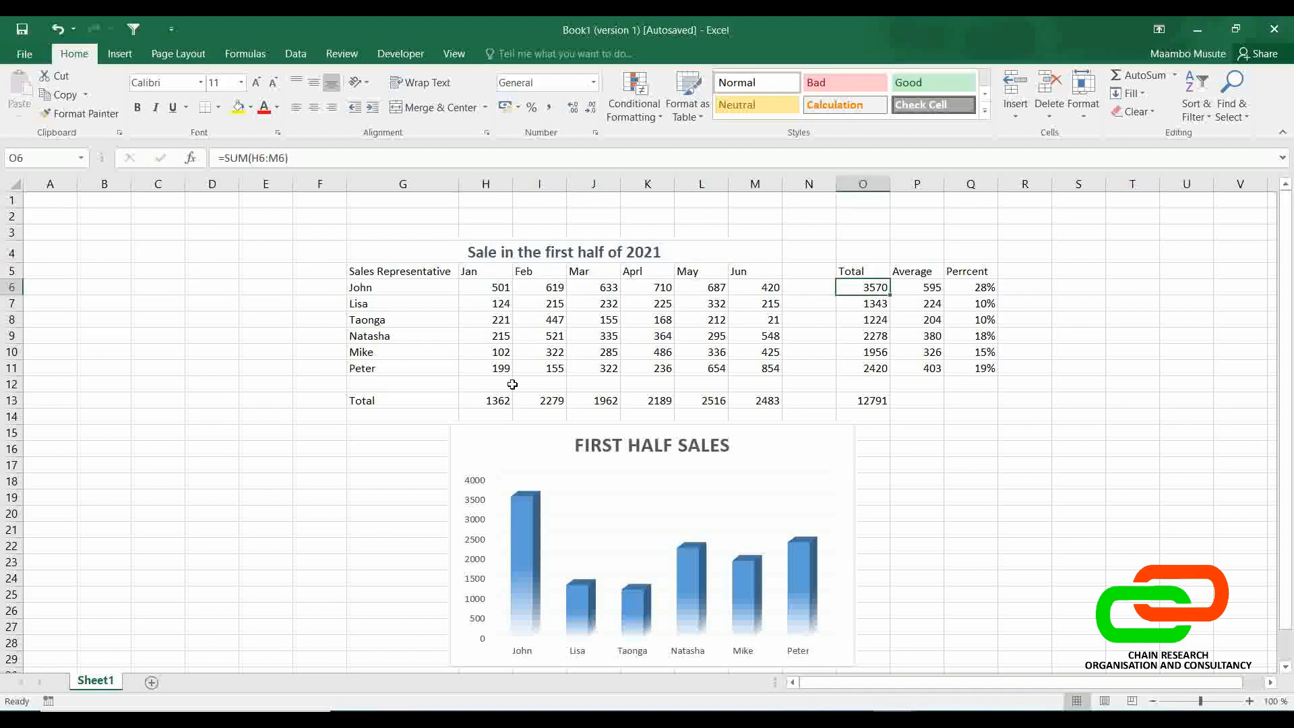
pyautogui.click(495, 398)
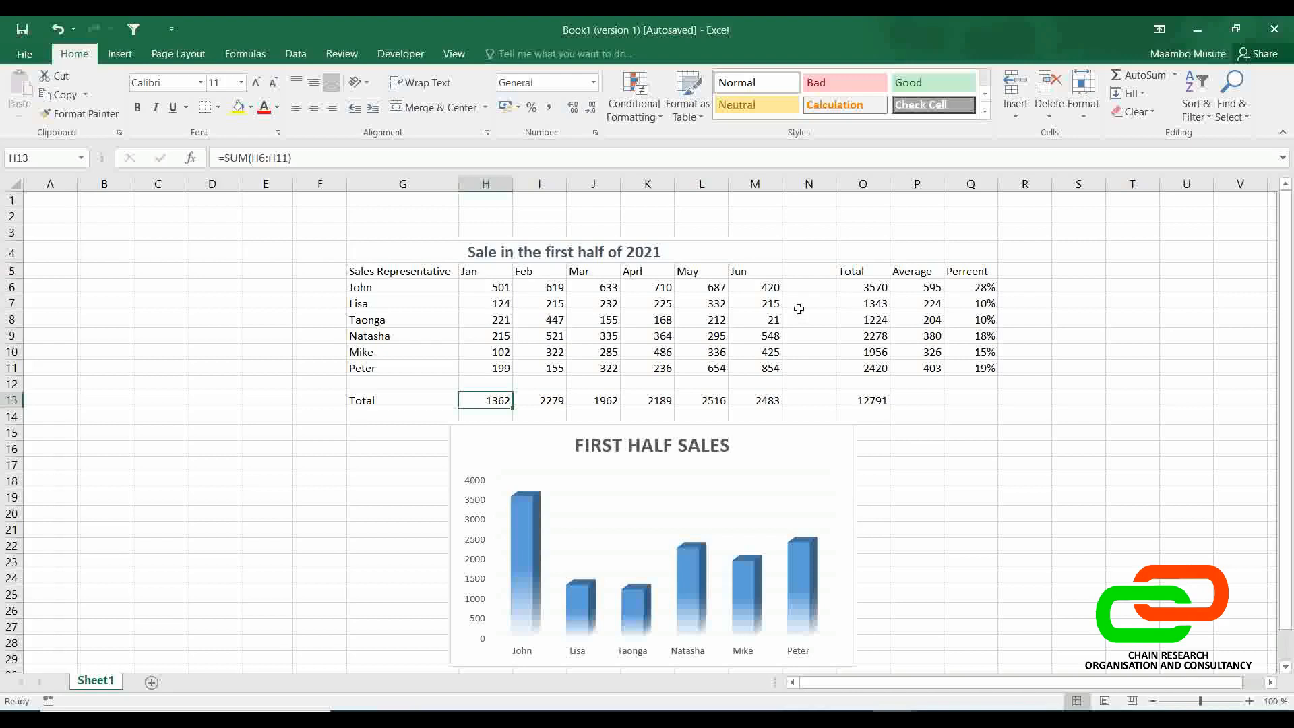
pyautogui.click(913, 294)
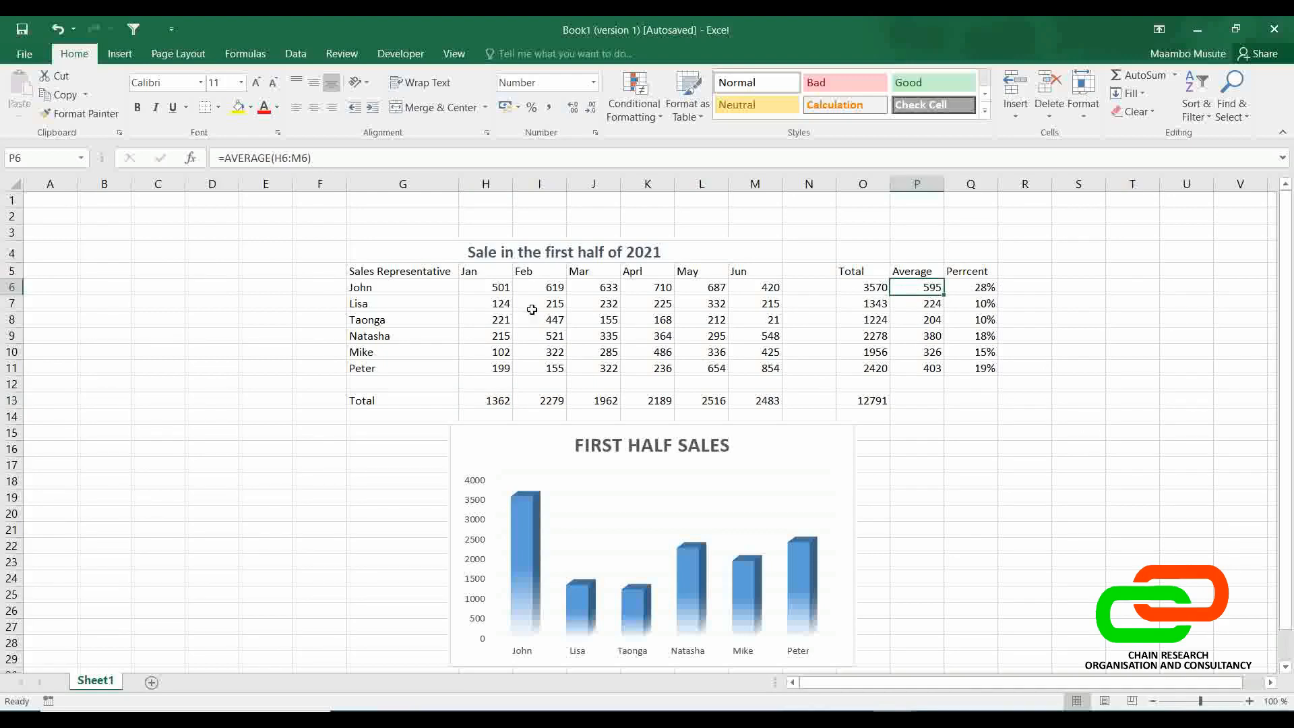
# - Set the first representative's January sales in H6 to 1200, and check the dependent total in O6 and percentage in Q6
pyautogui.click(486, 285)
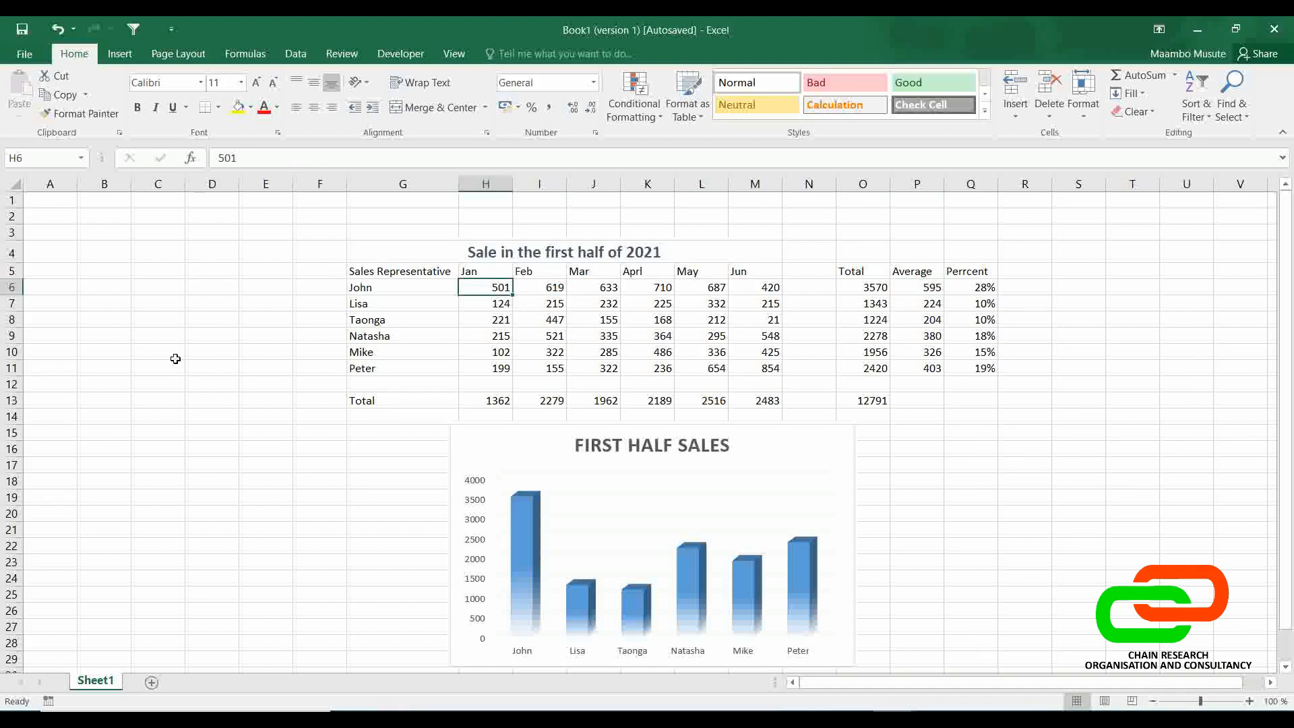
pyautogui.write('1200')
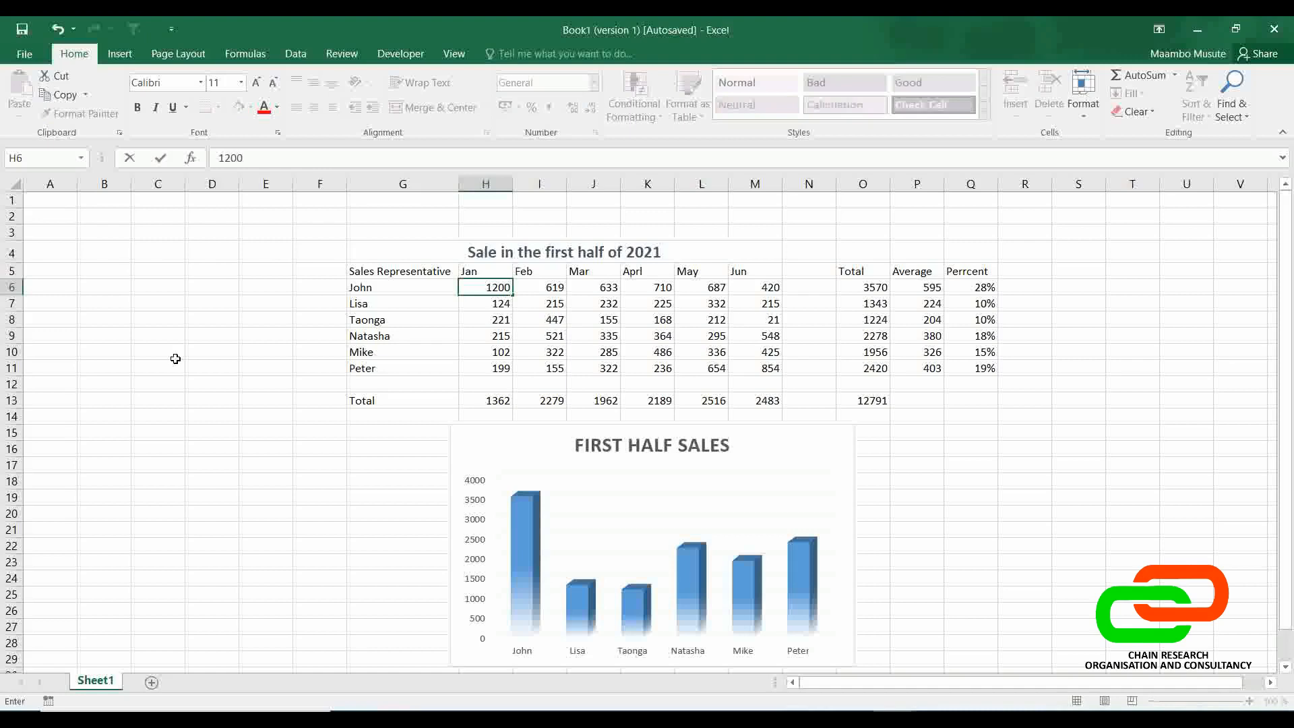
pyautogui.press('Return')
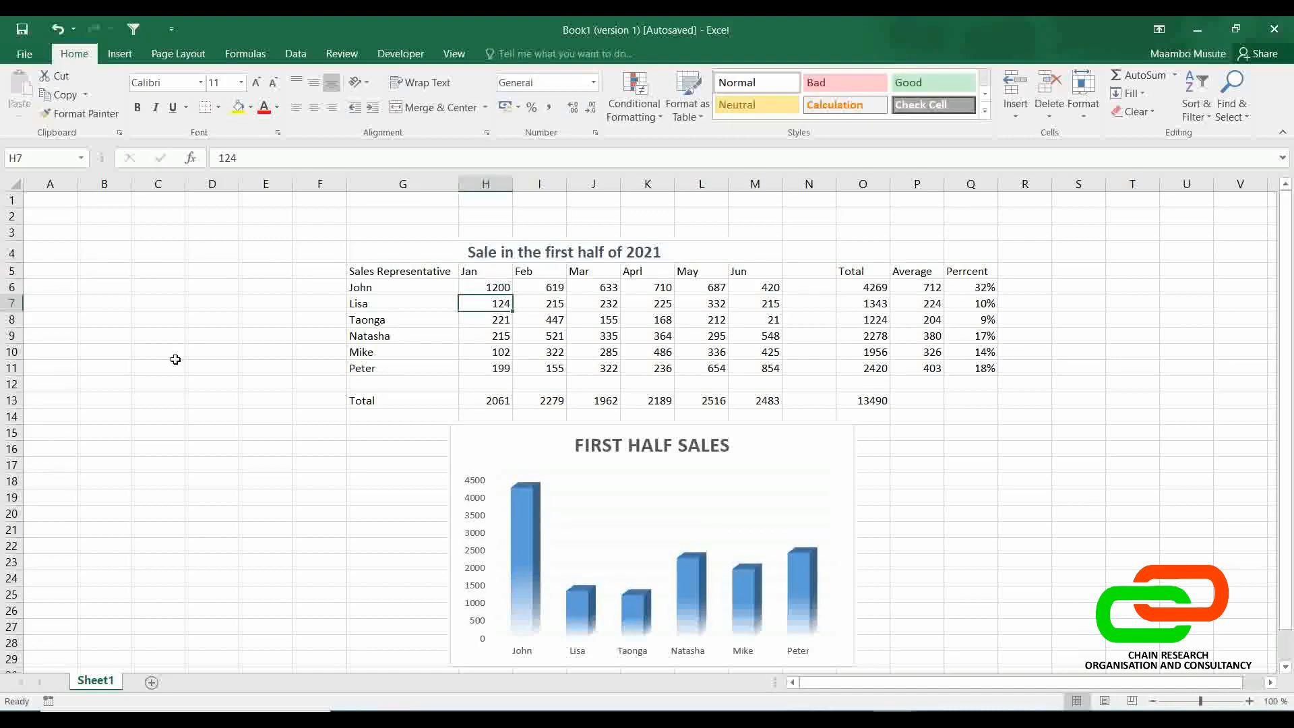
pyautogui.click(878, 291)
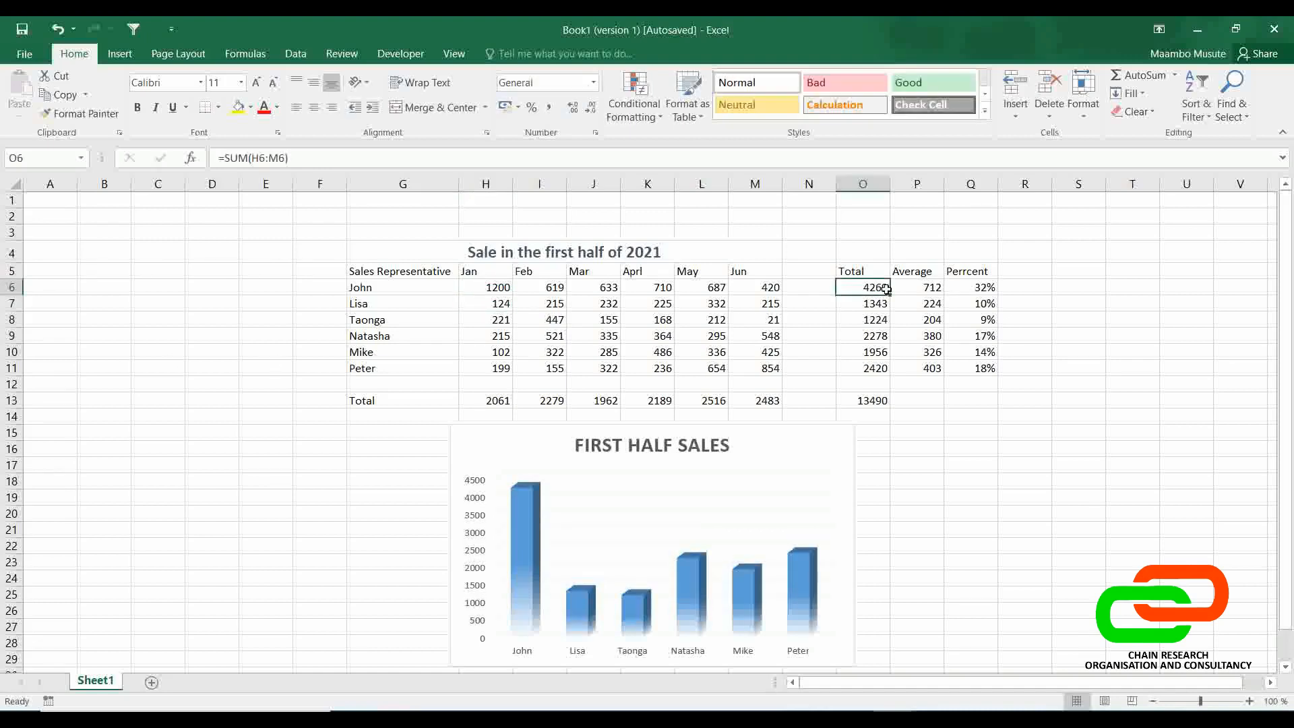
pyautogui.click(974, 290)
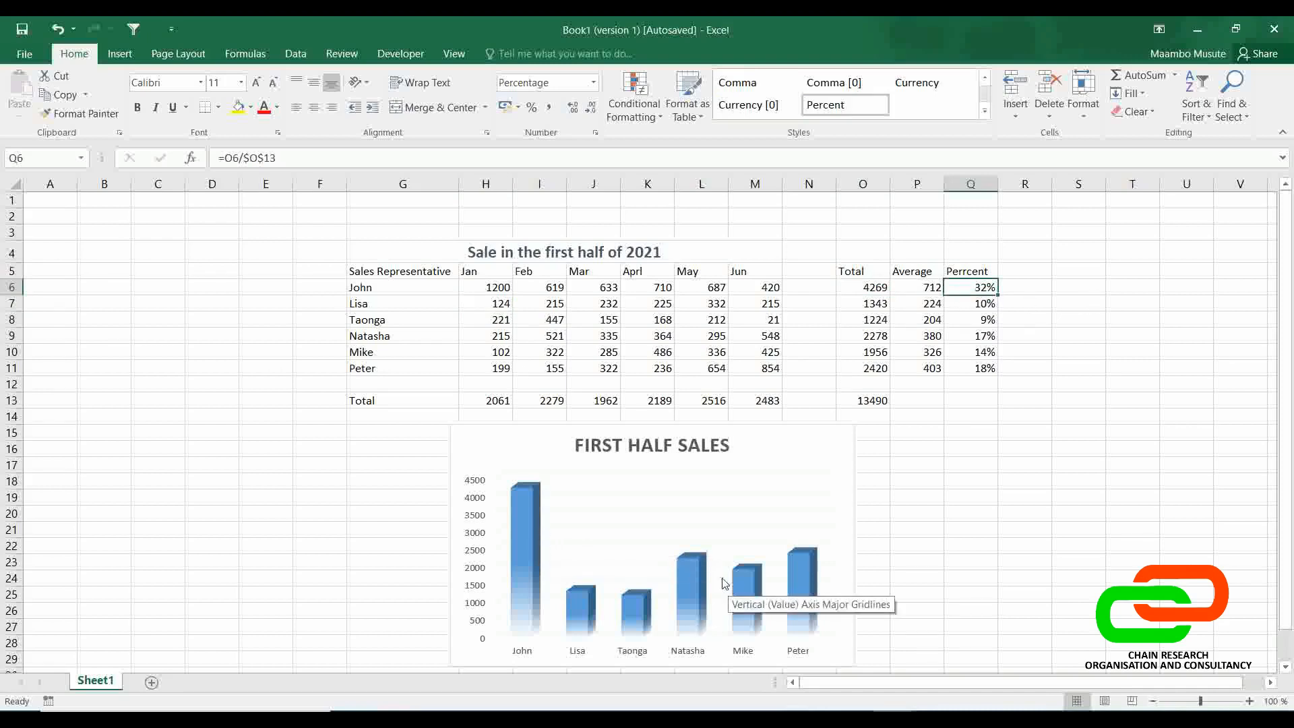
# - Try 1500 as the January sales figure in H6, and undo that change
pyautogui.click(478, 287)
pyautogui.write('1500')
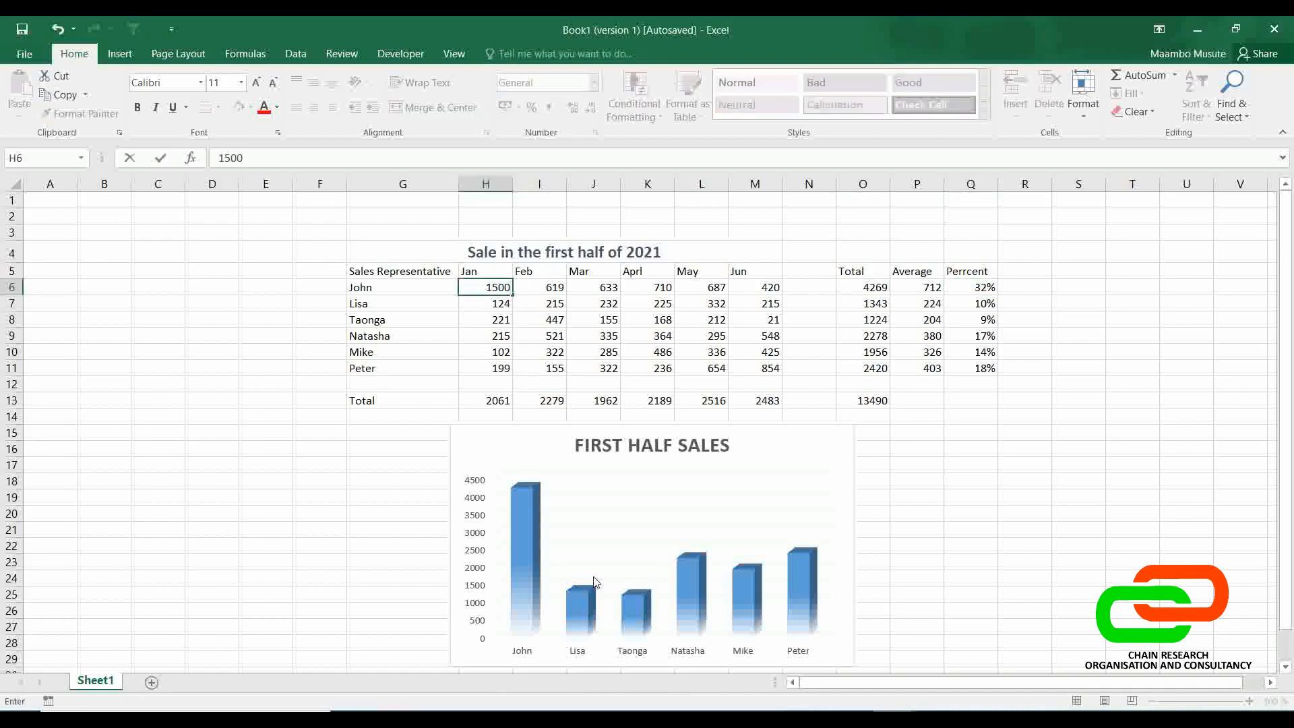
pyautogui.moveTo(527, 499)
pyautogui.press('Return')
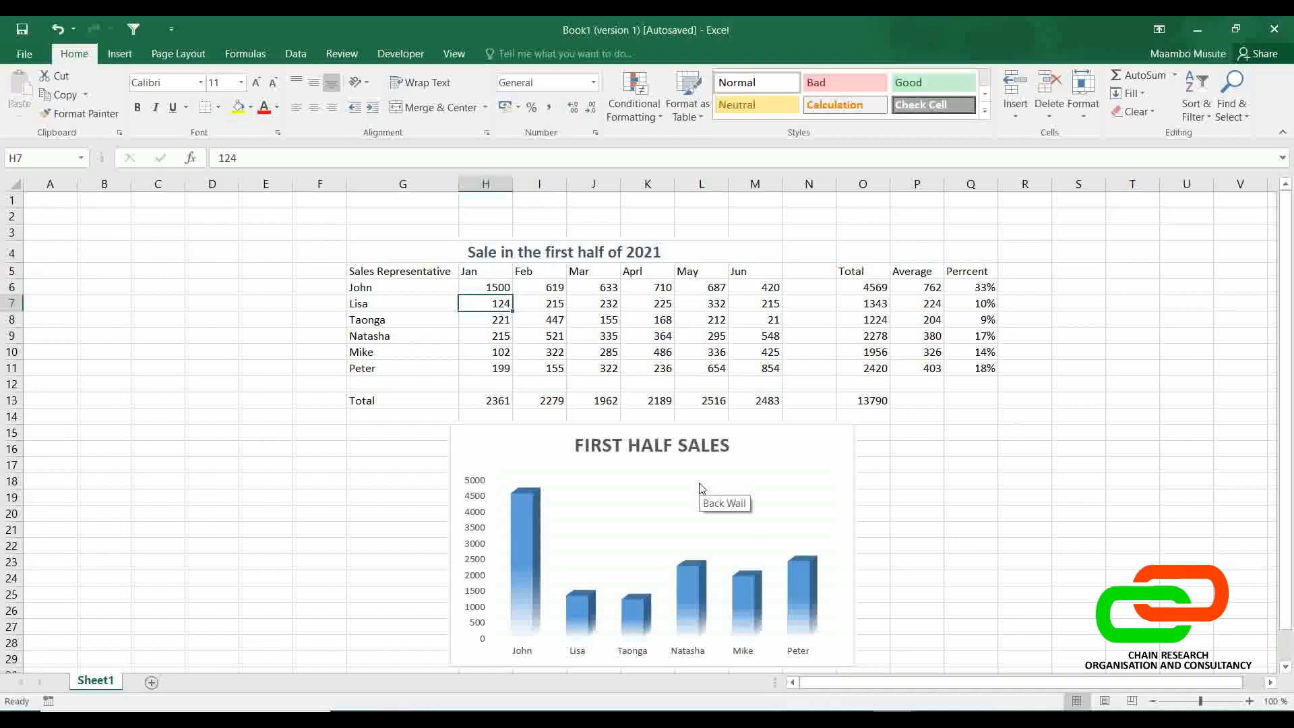
pyautogui.hotkey('ctrl', 'z')
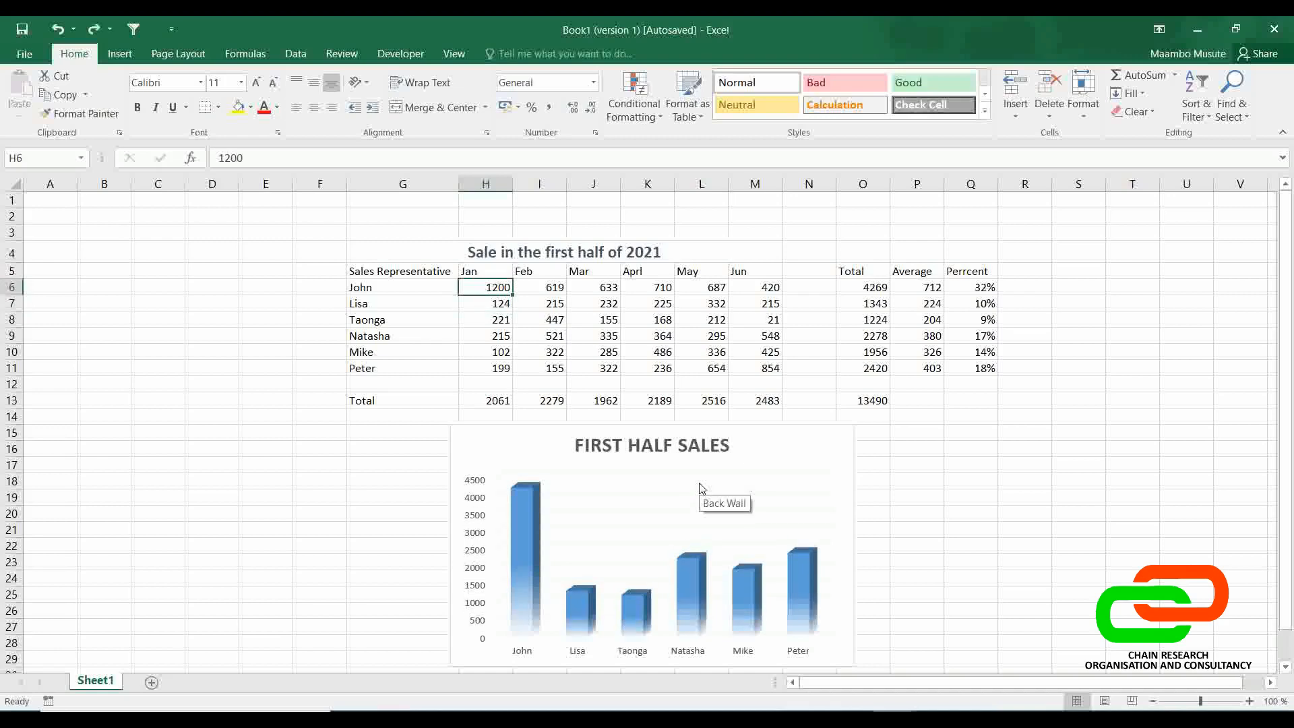
# - Set the first representative's March sales in J6 to 1200
pyautogui.click(598, 289)
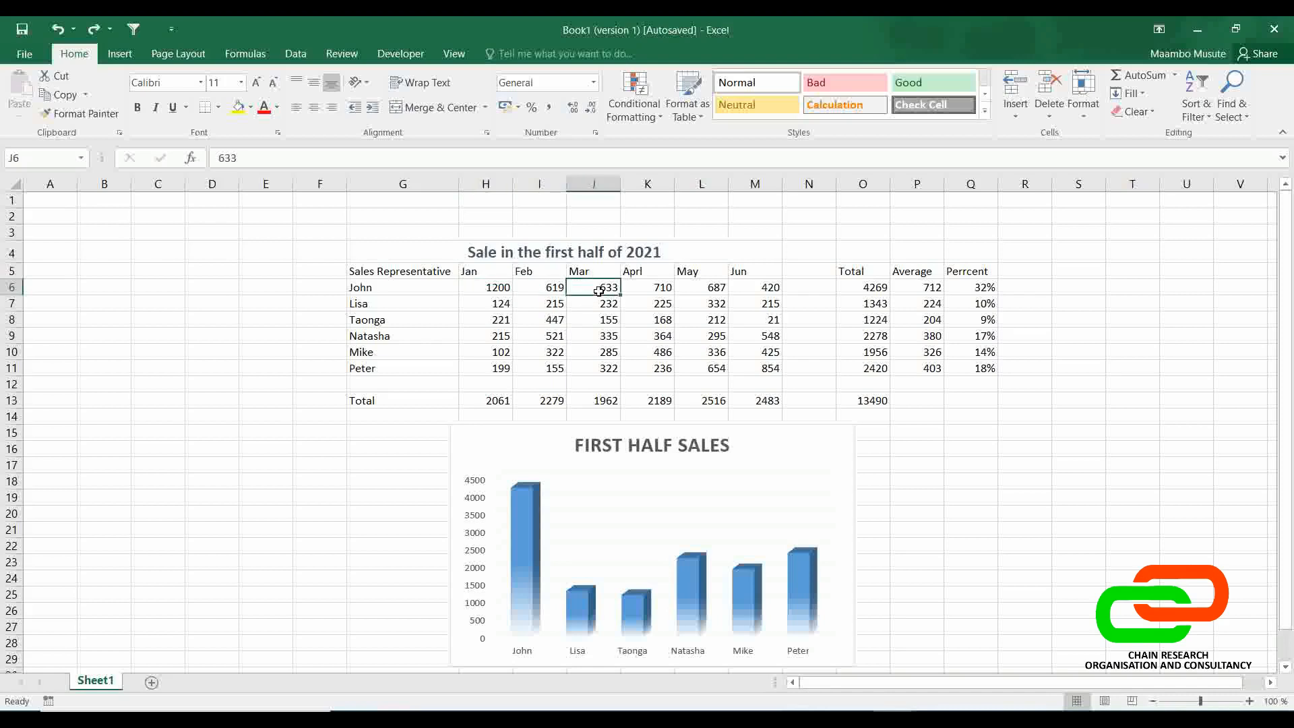
pyautogui.write('1200')
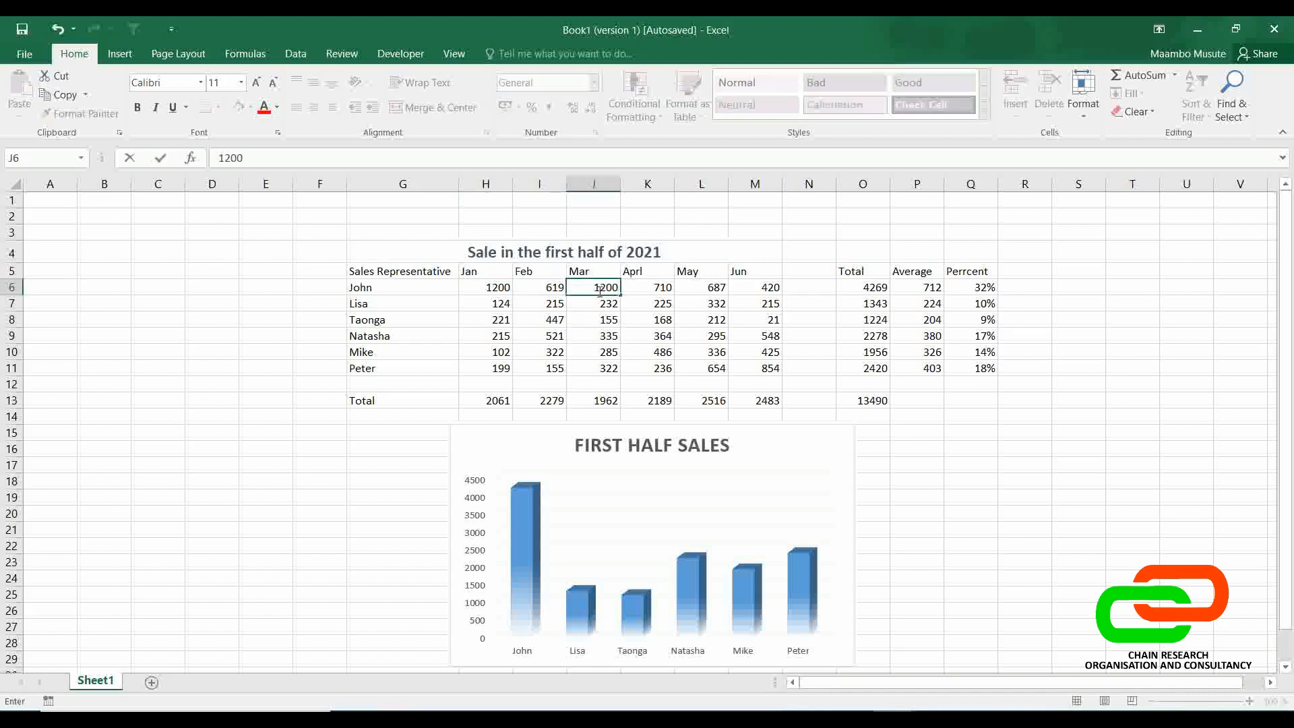
pyautogui.press('Return')
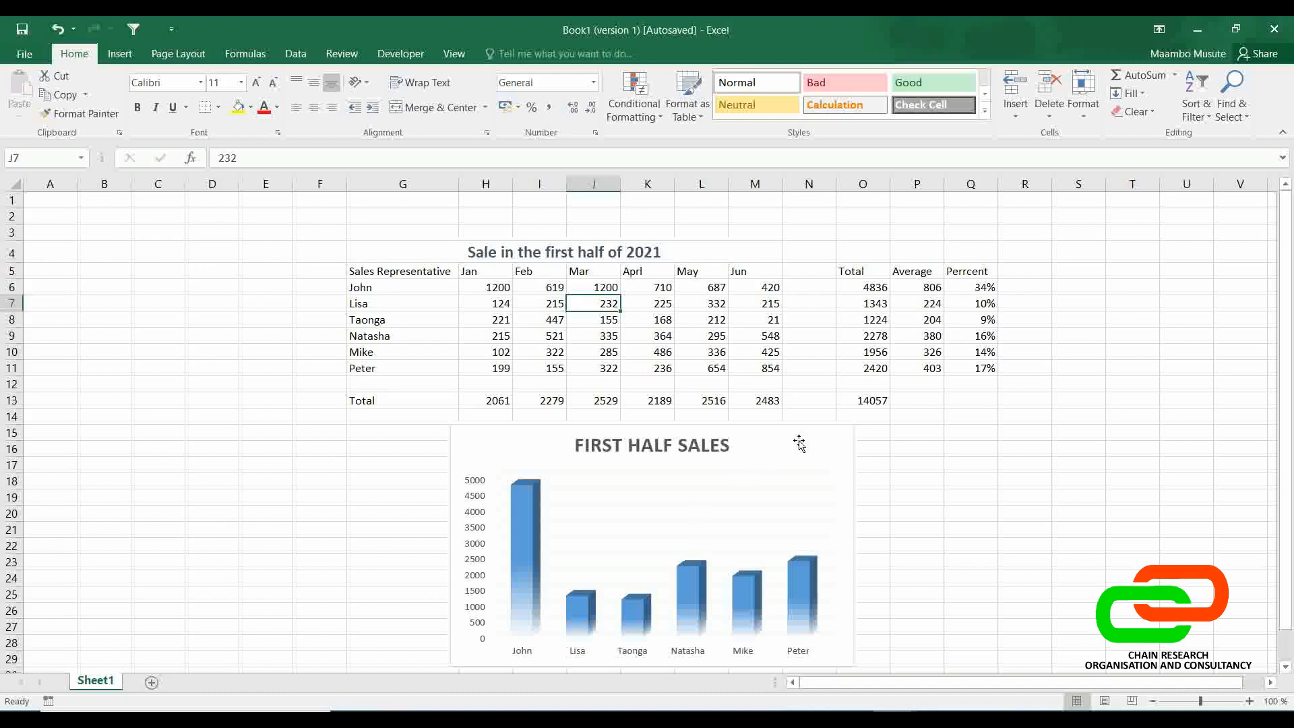
# - Try 20000 as the fourth representative's January sales in H9, and undo that change
pyautogui.click(495, 335)
pyautogui.write('20000')
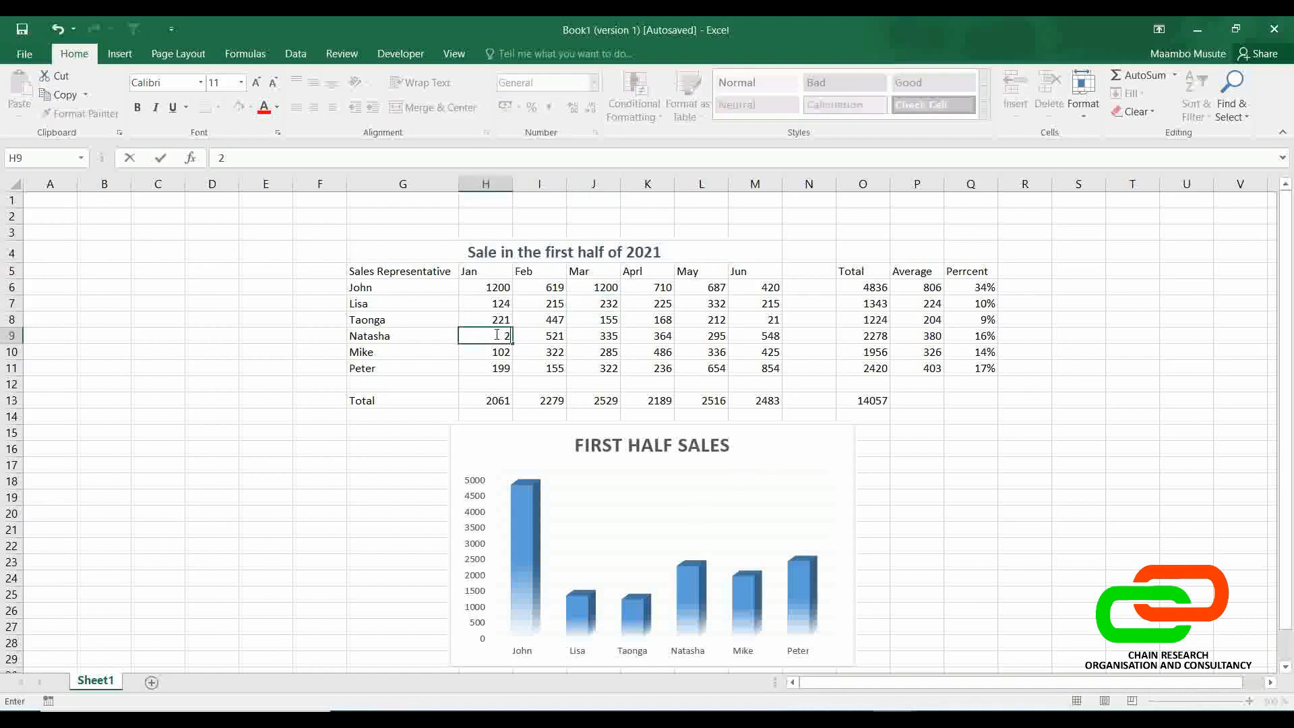
pyautogui.press('Return')
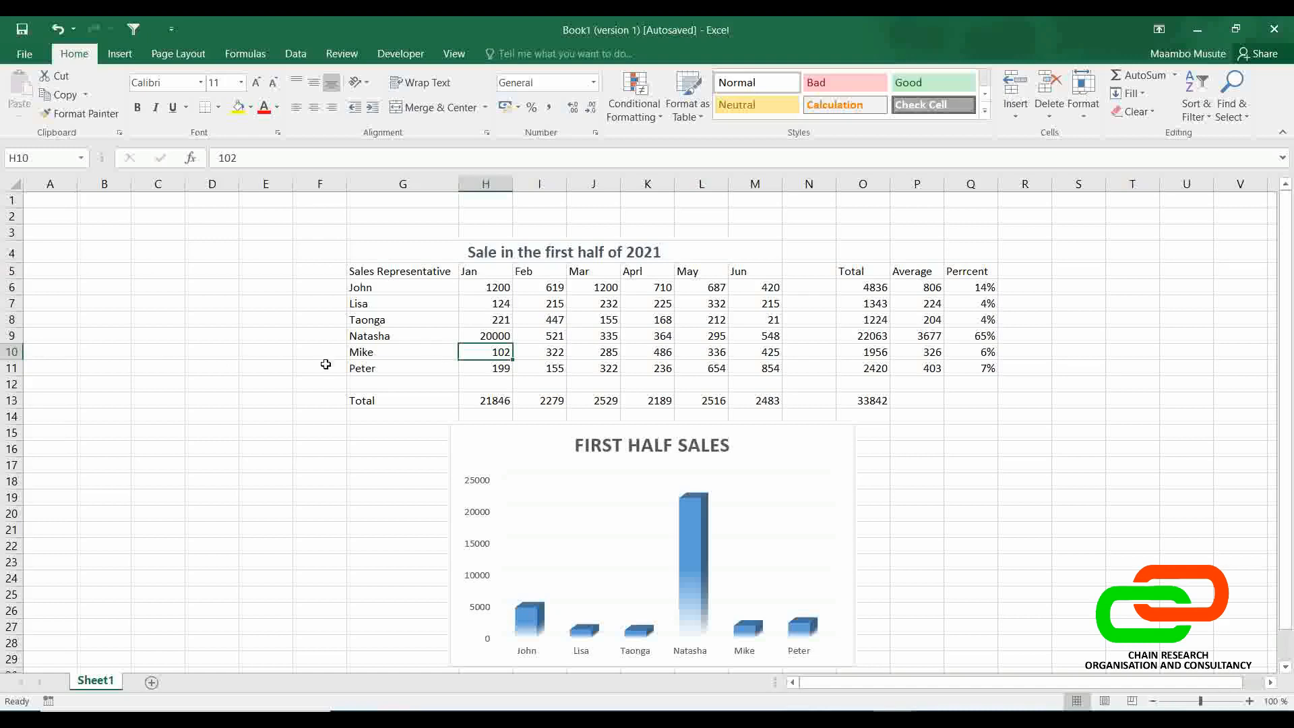
pyautogui.click(504, 334)
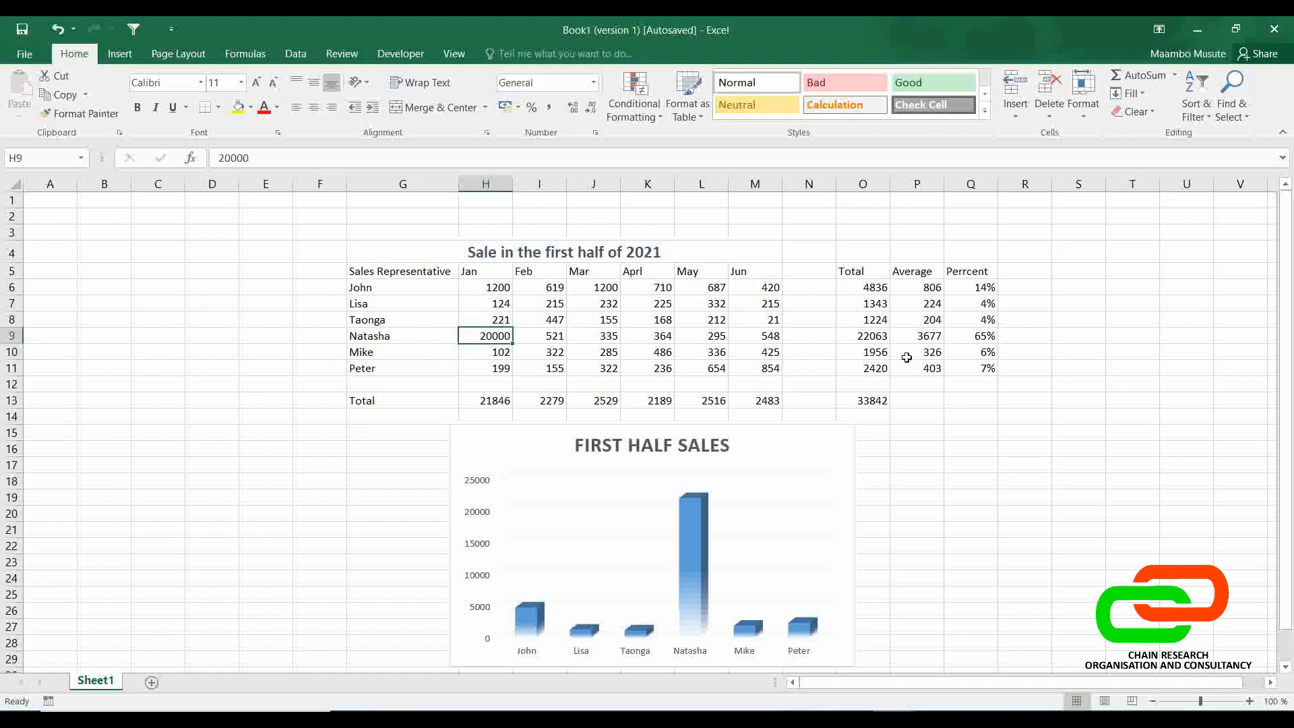
pyautogui.hotkey('ctrl', 'z')
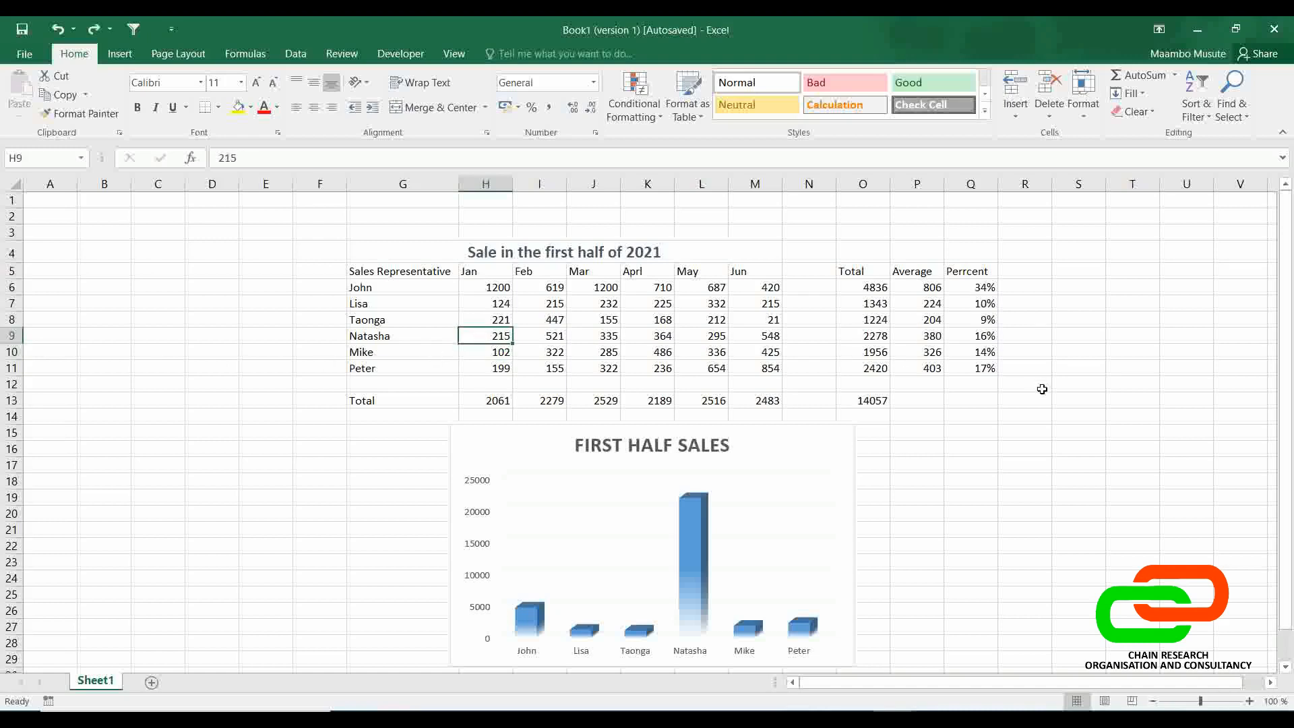